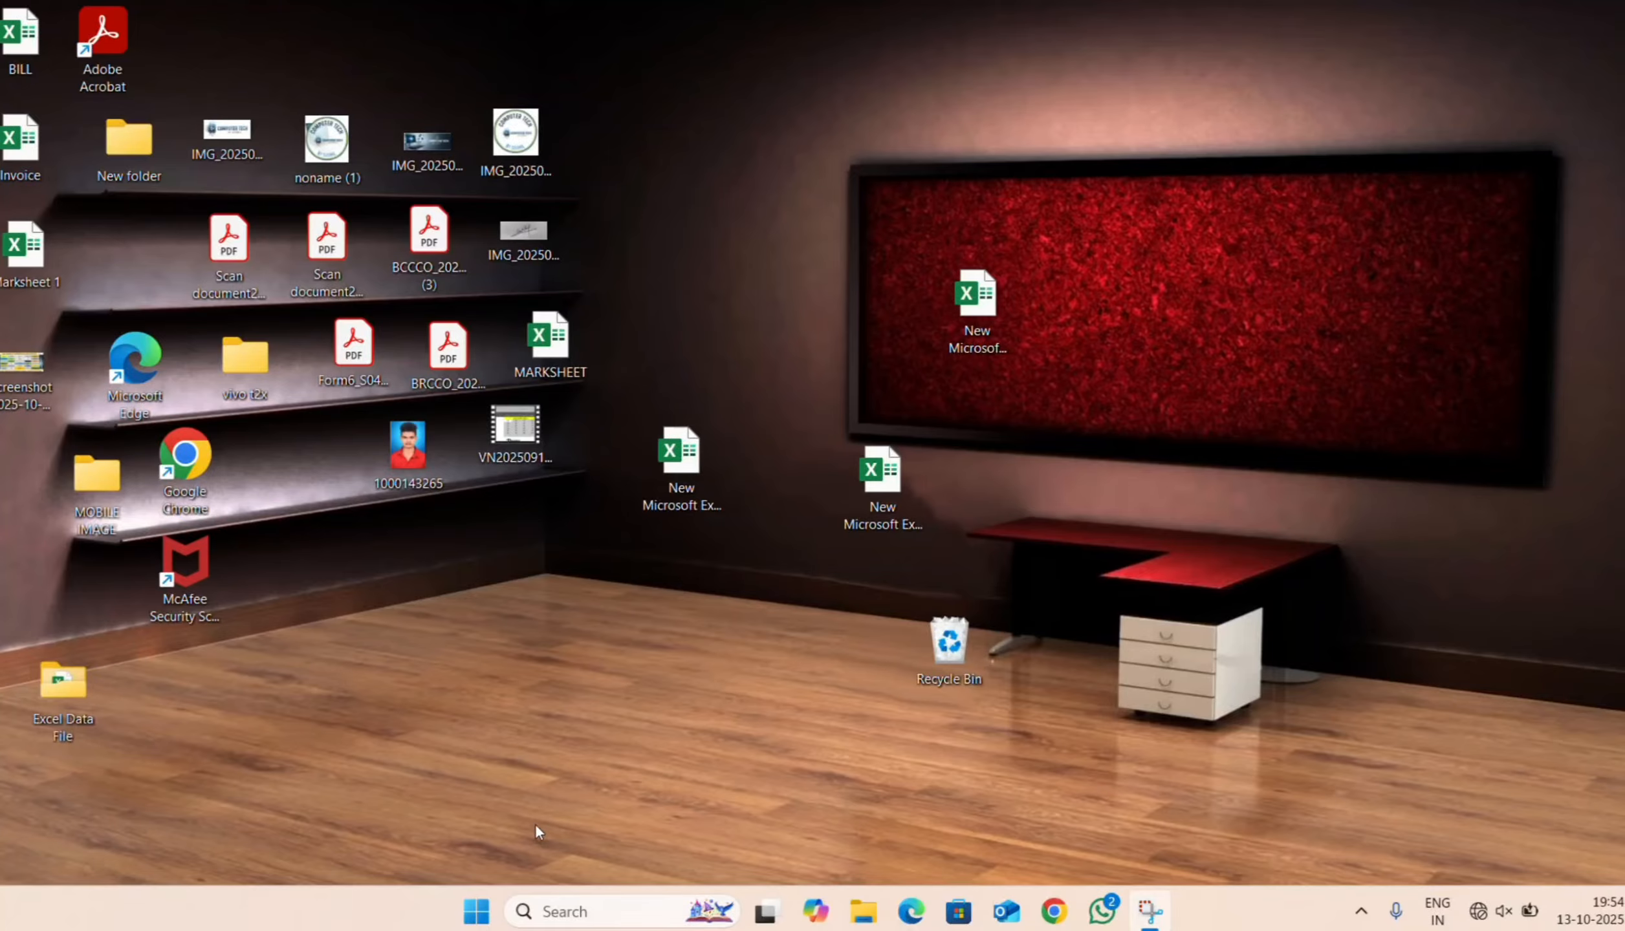
# - Find Excel with a Windows search for "excel", launch it, and close it from its start screen
pyautogui.click(476, 911)
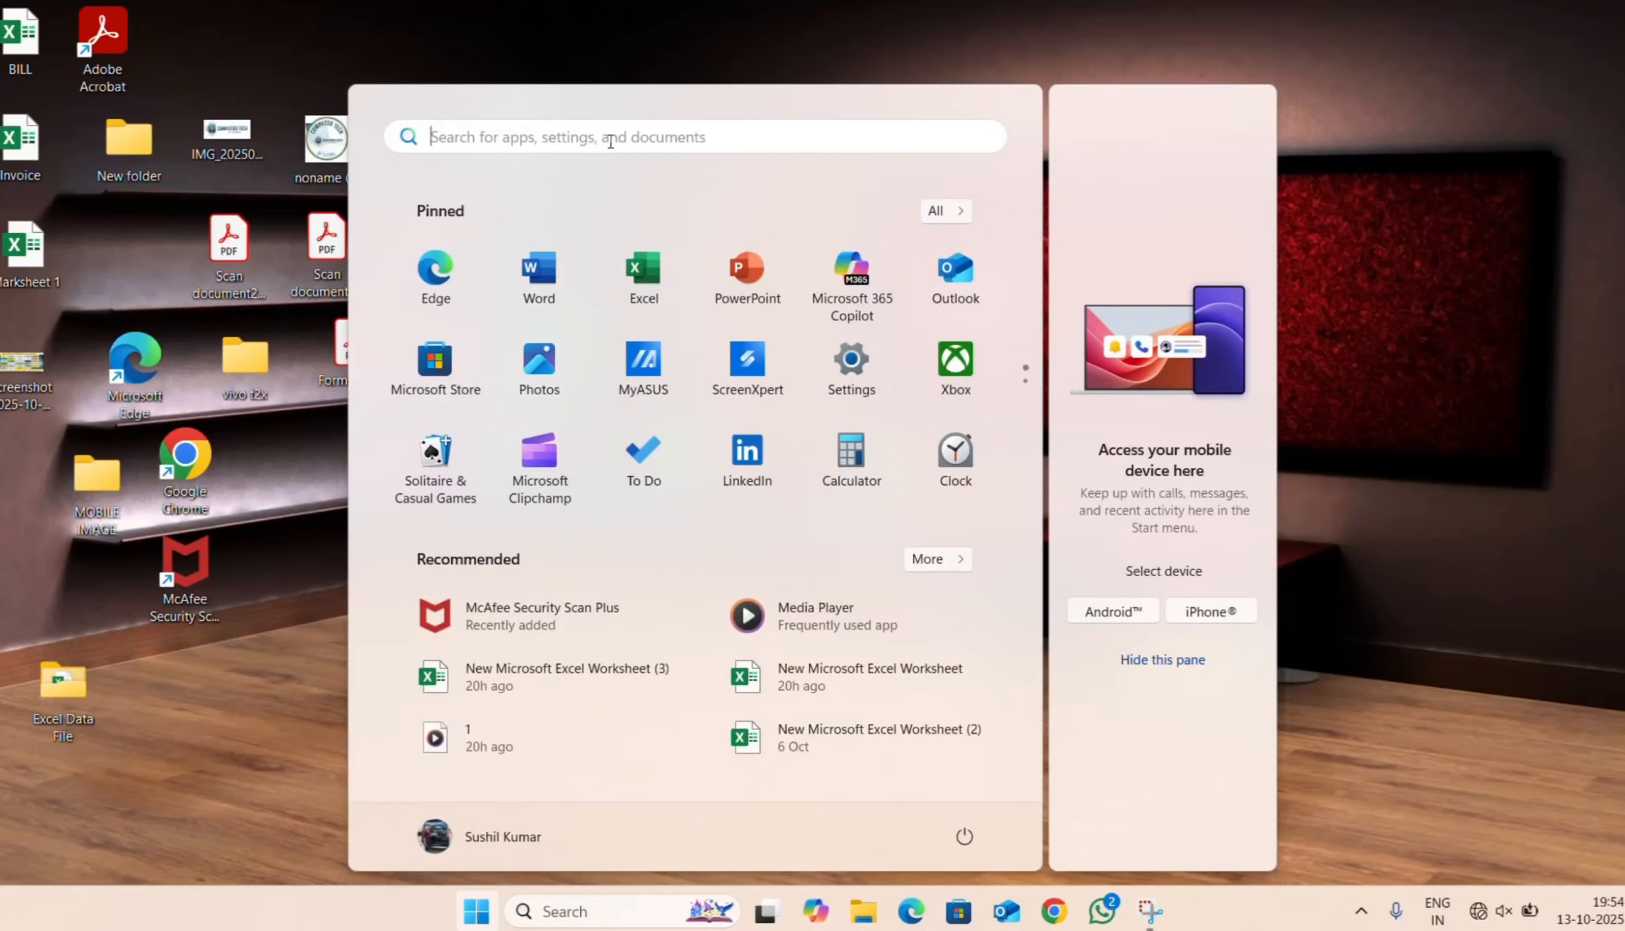
pyautogui.click(610, 141)
pyautogui.write('ex')
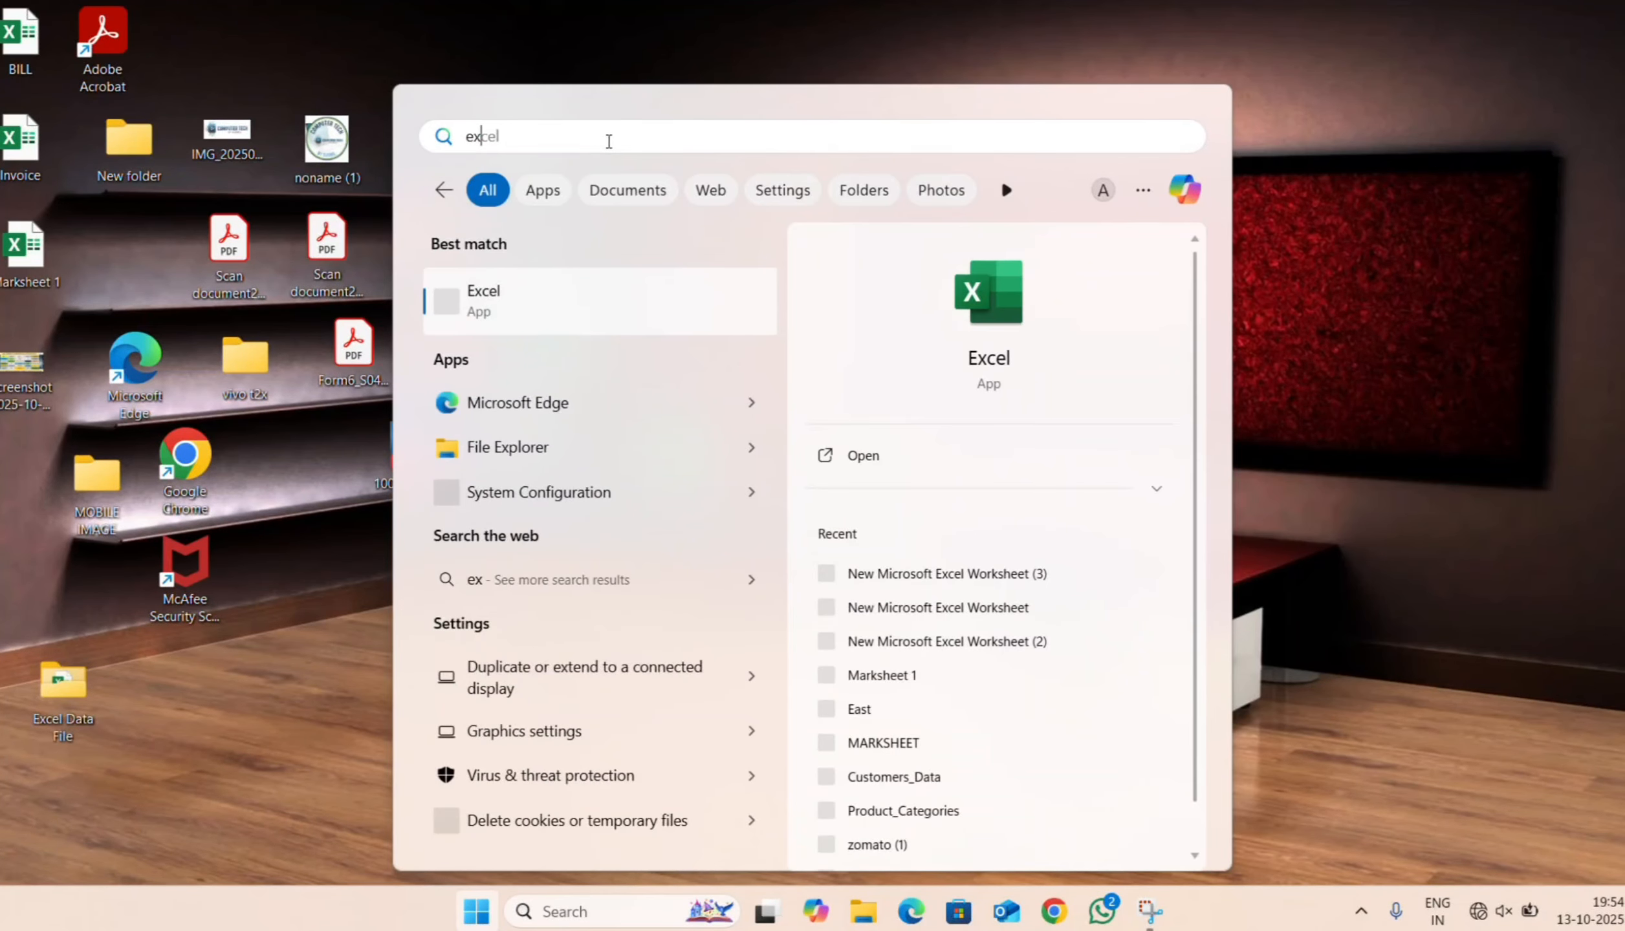
pyautogui.write('cel')
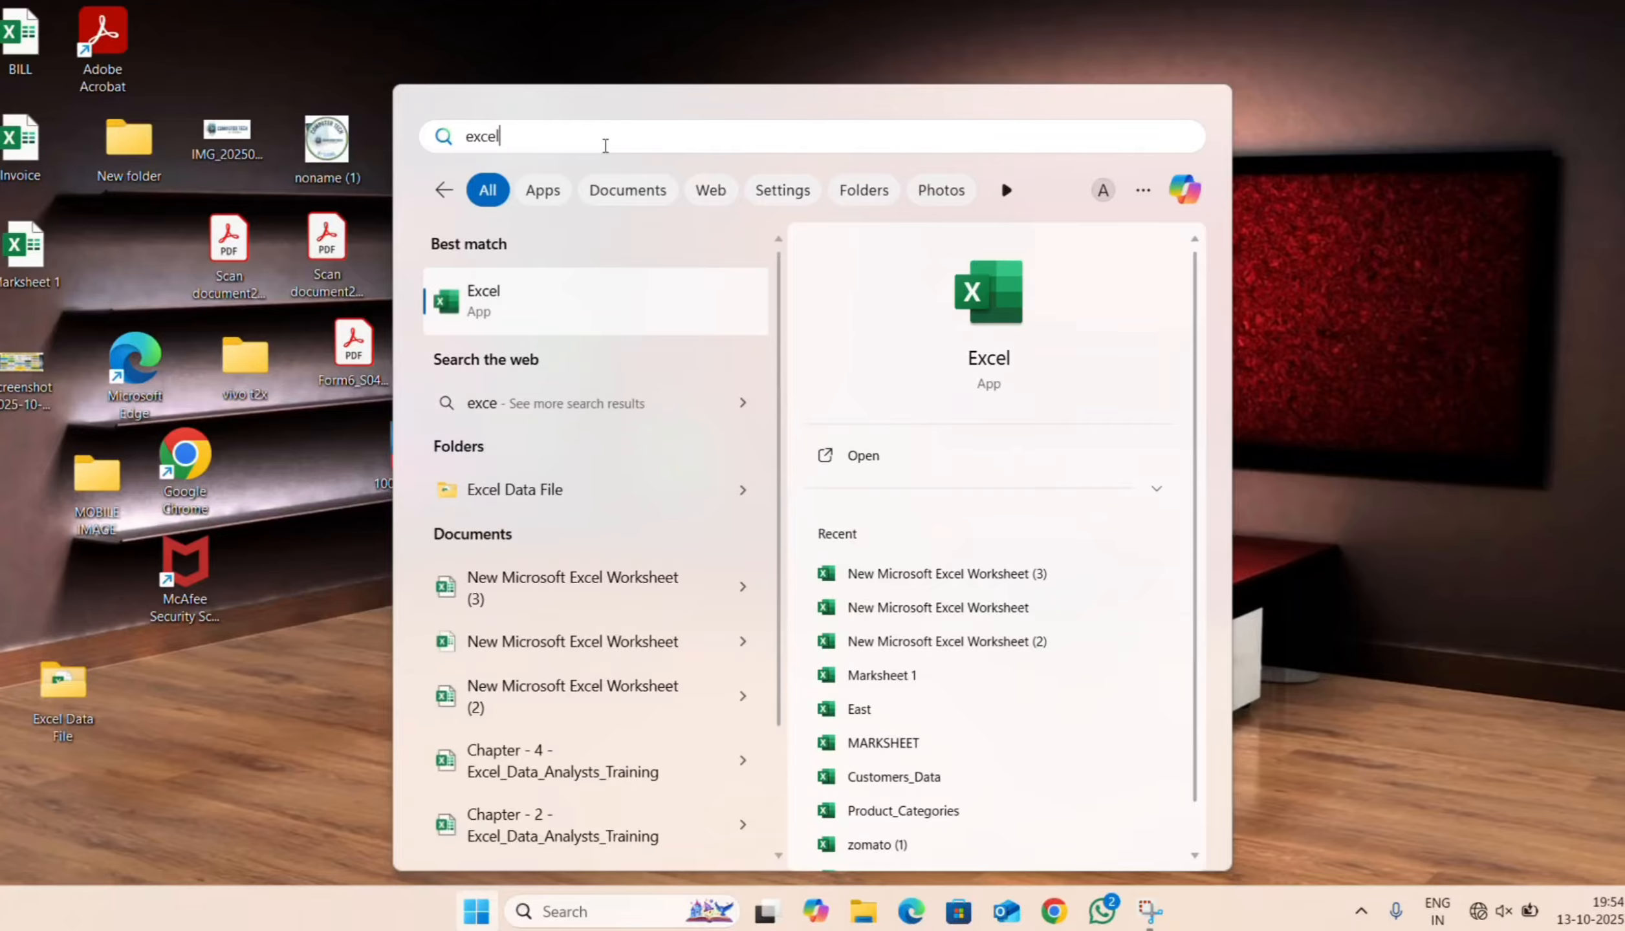
pyautogui.click(580, 301)
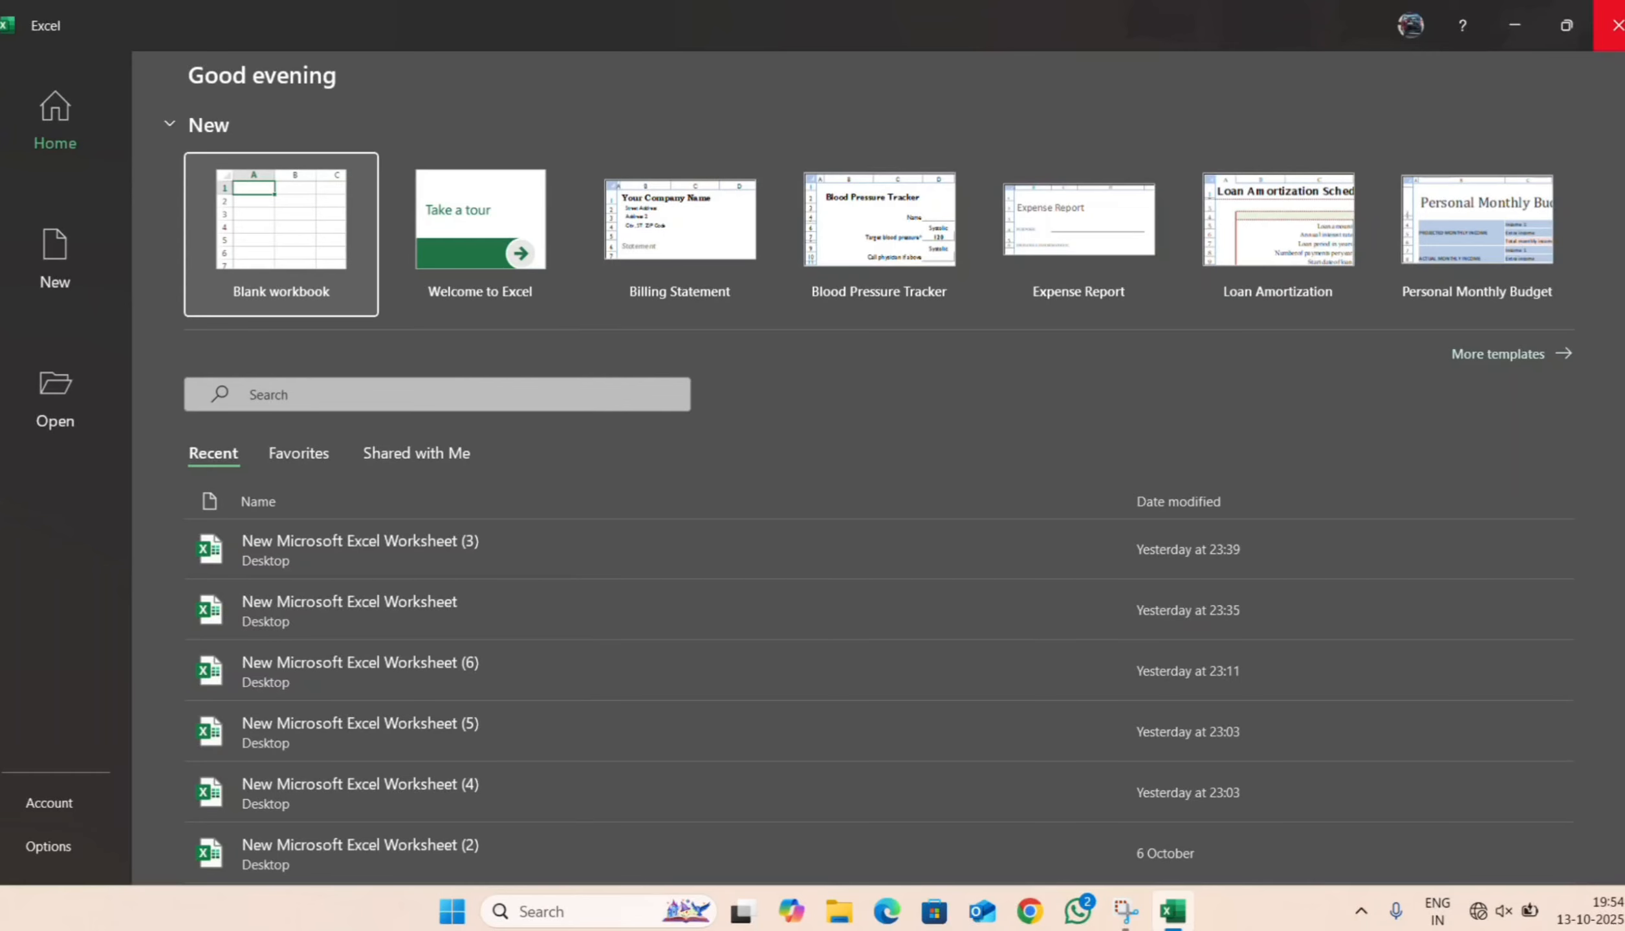
pyautogui.click(1613, 25)
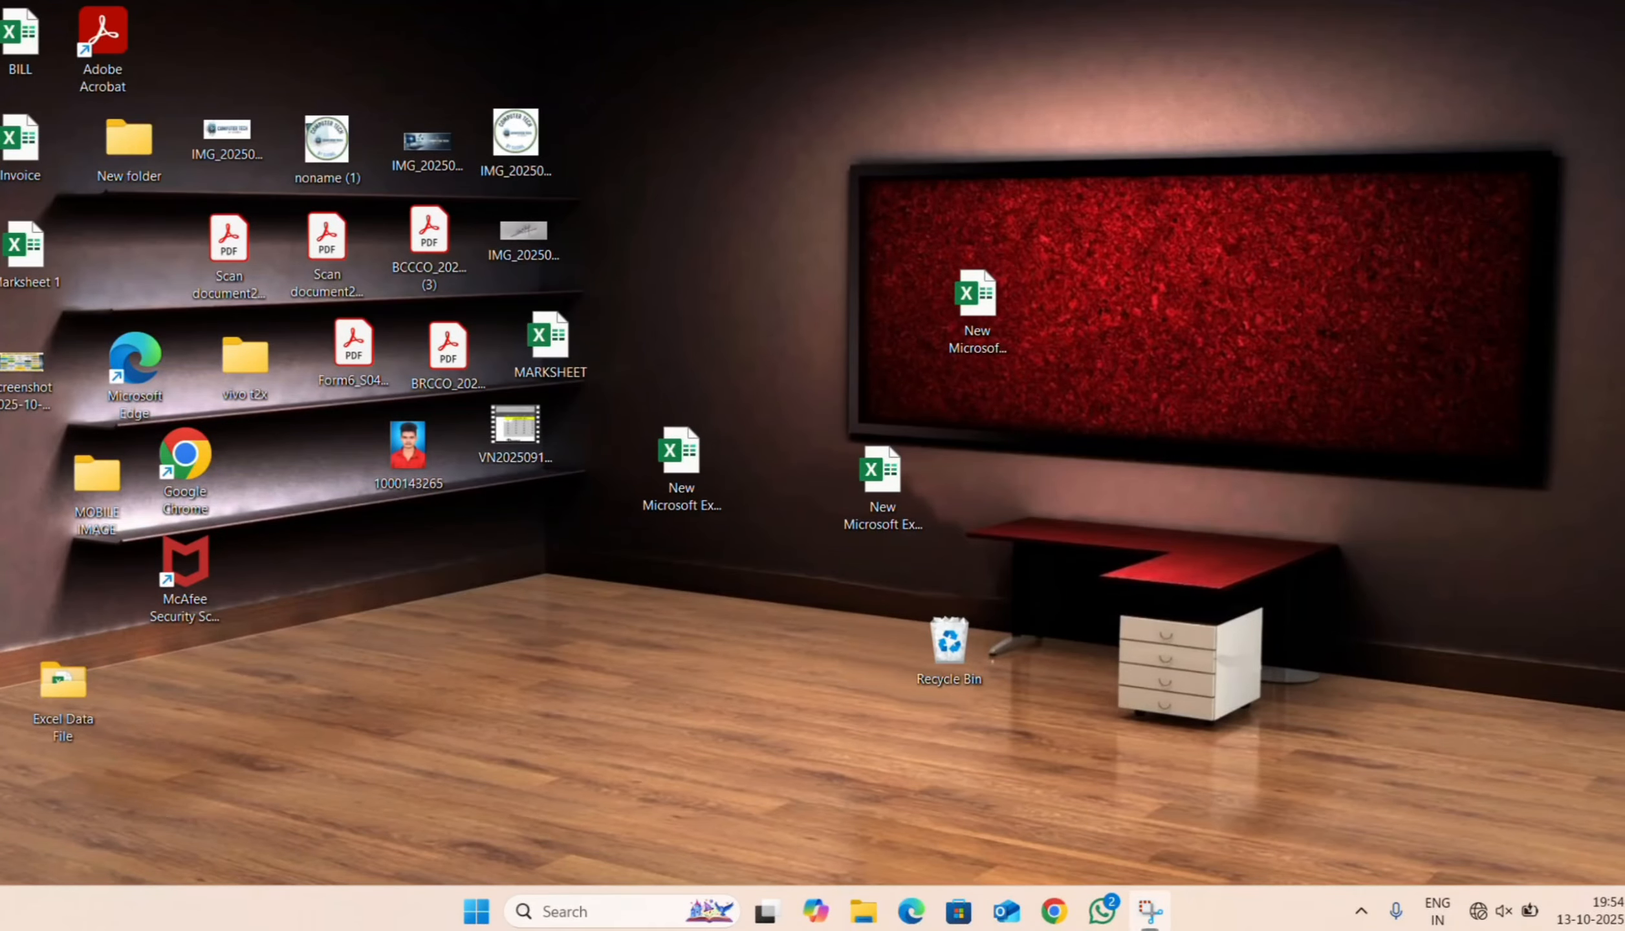
# - Launch Excel through the Windows Run dialog with the command excel, and close it again
pyautogui.press('super+r')
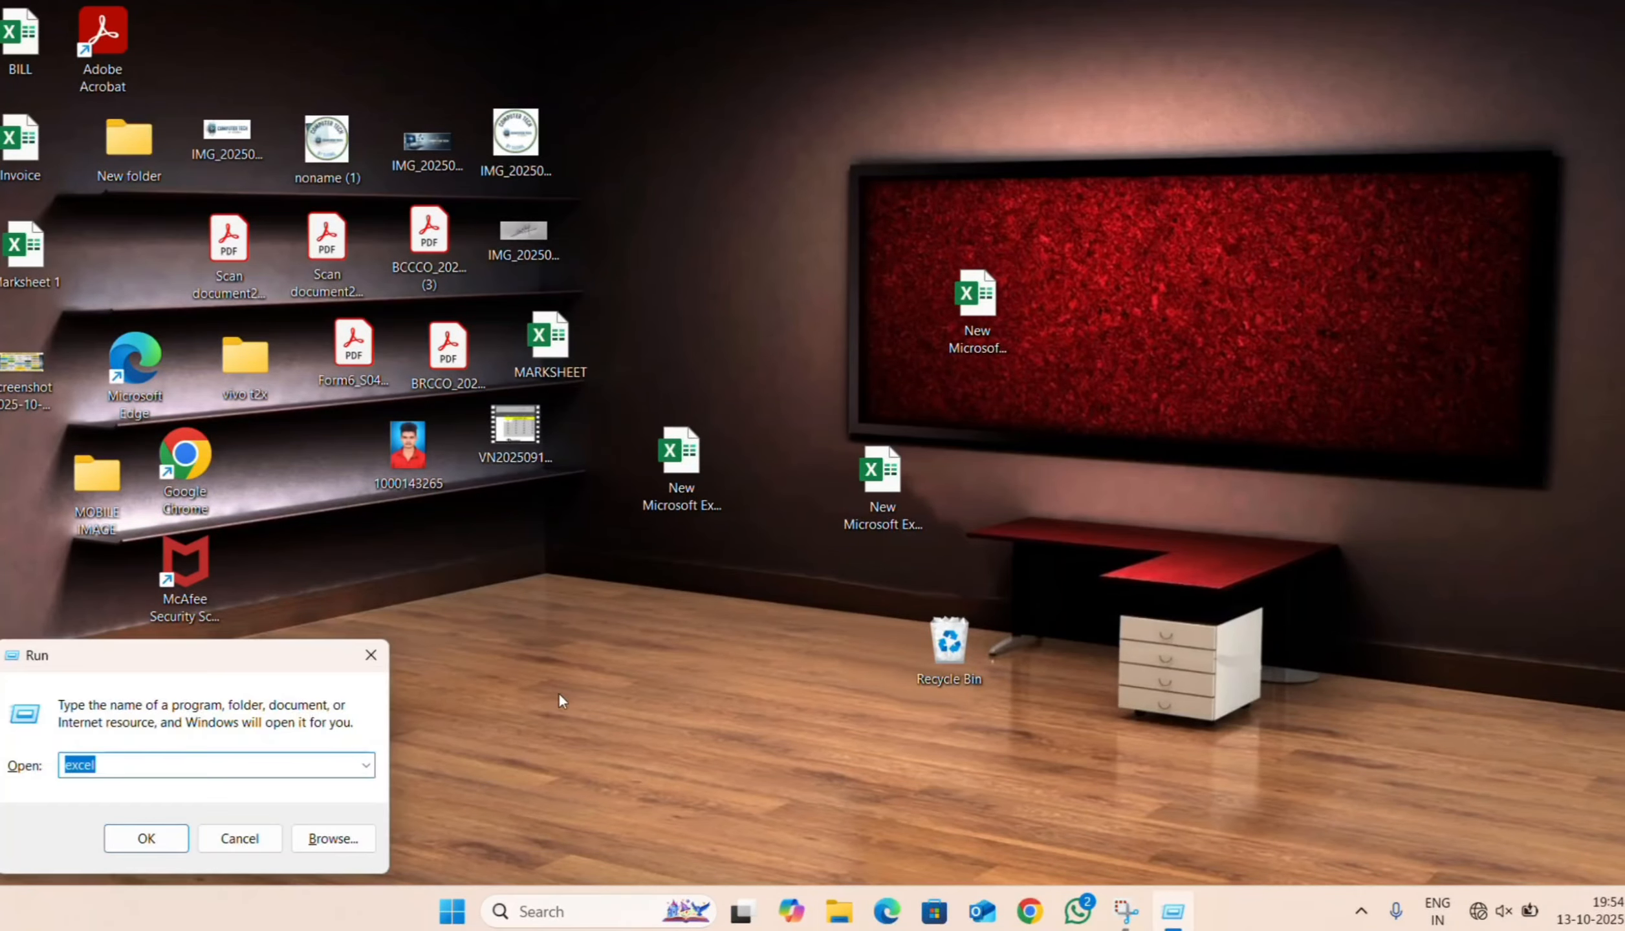
pyautogui.click(149, 837)
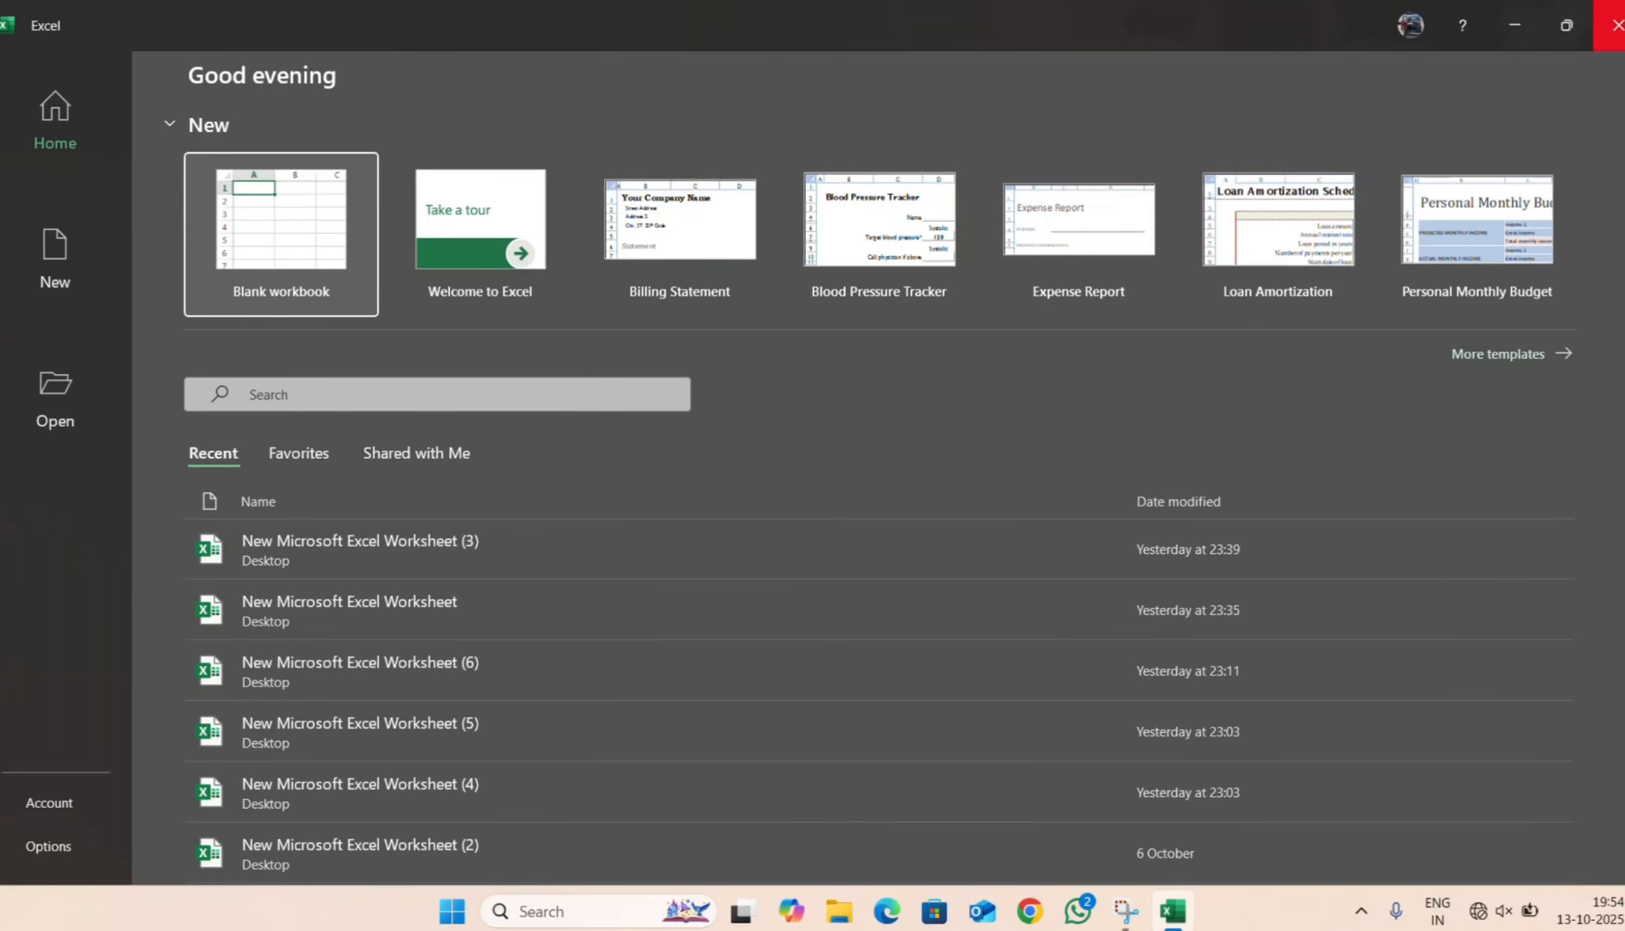
pyautogui.click(1610, 26)
# - Create a new Microsoft Excel worksheet file on the desktop and open it in Excel
pyautogui.rightClick(1175, 183)
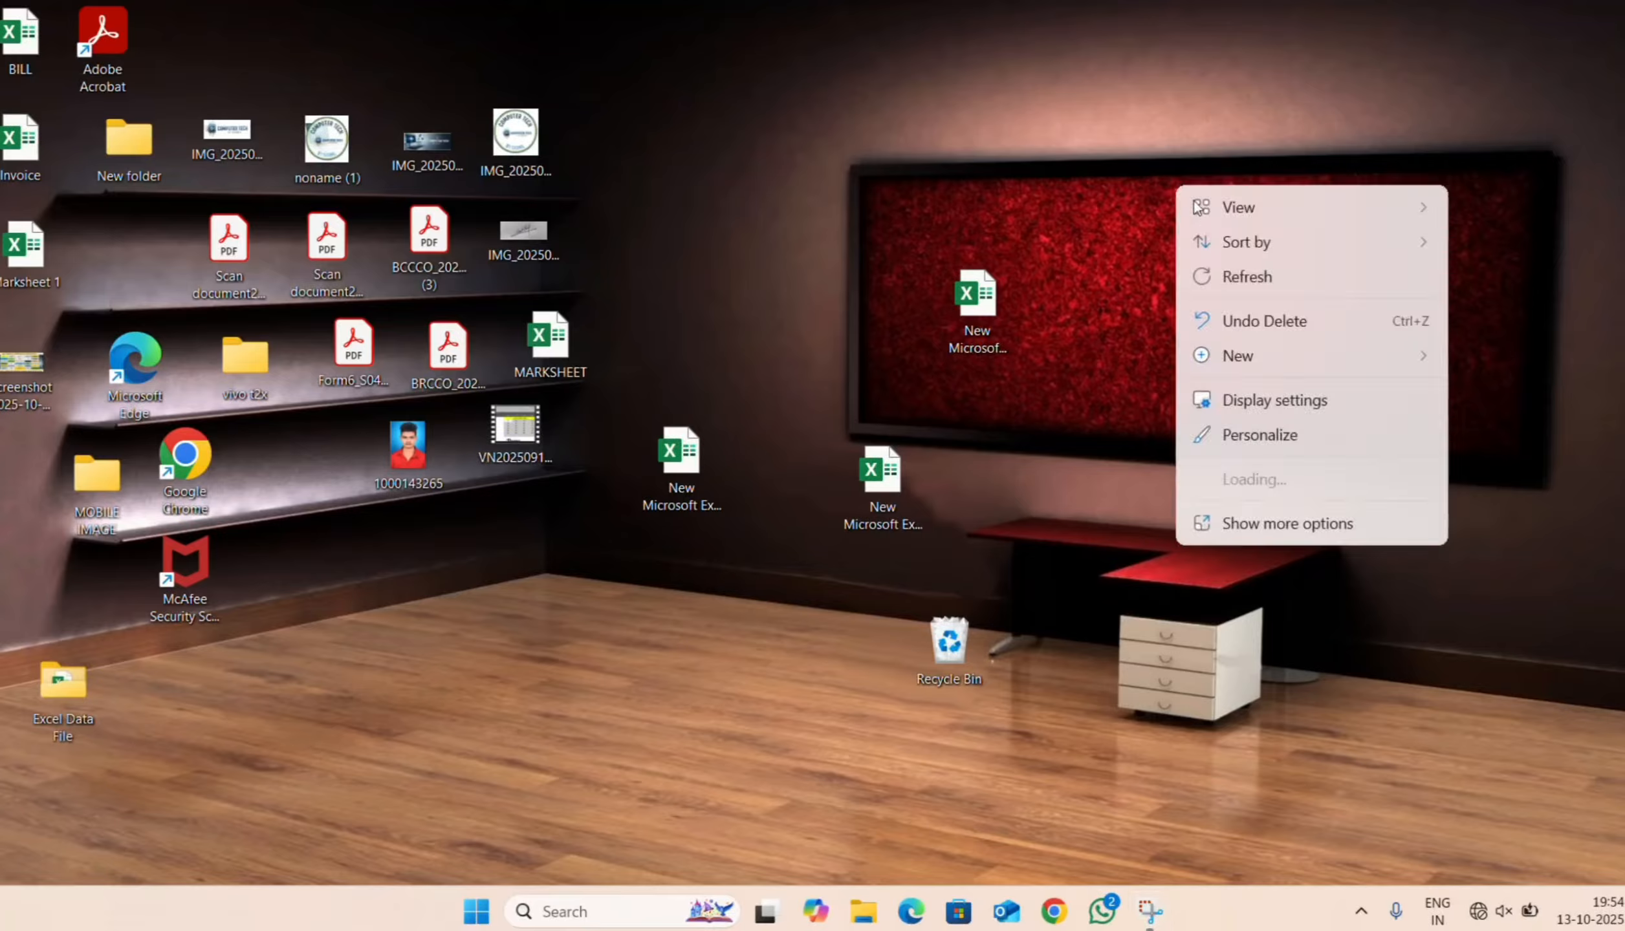
pyautogui.moveTo(1243, 361)
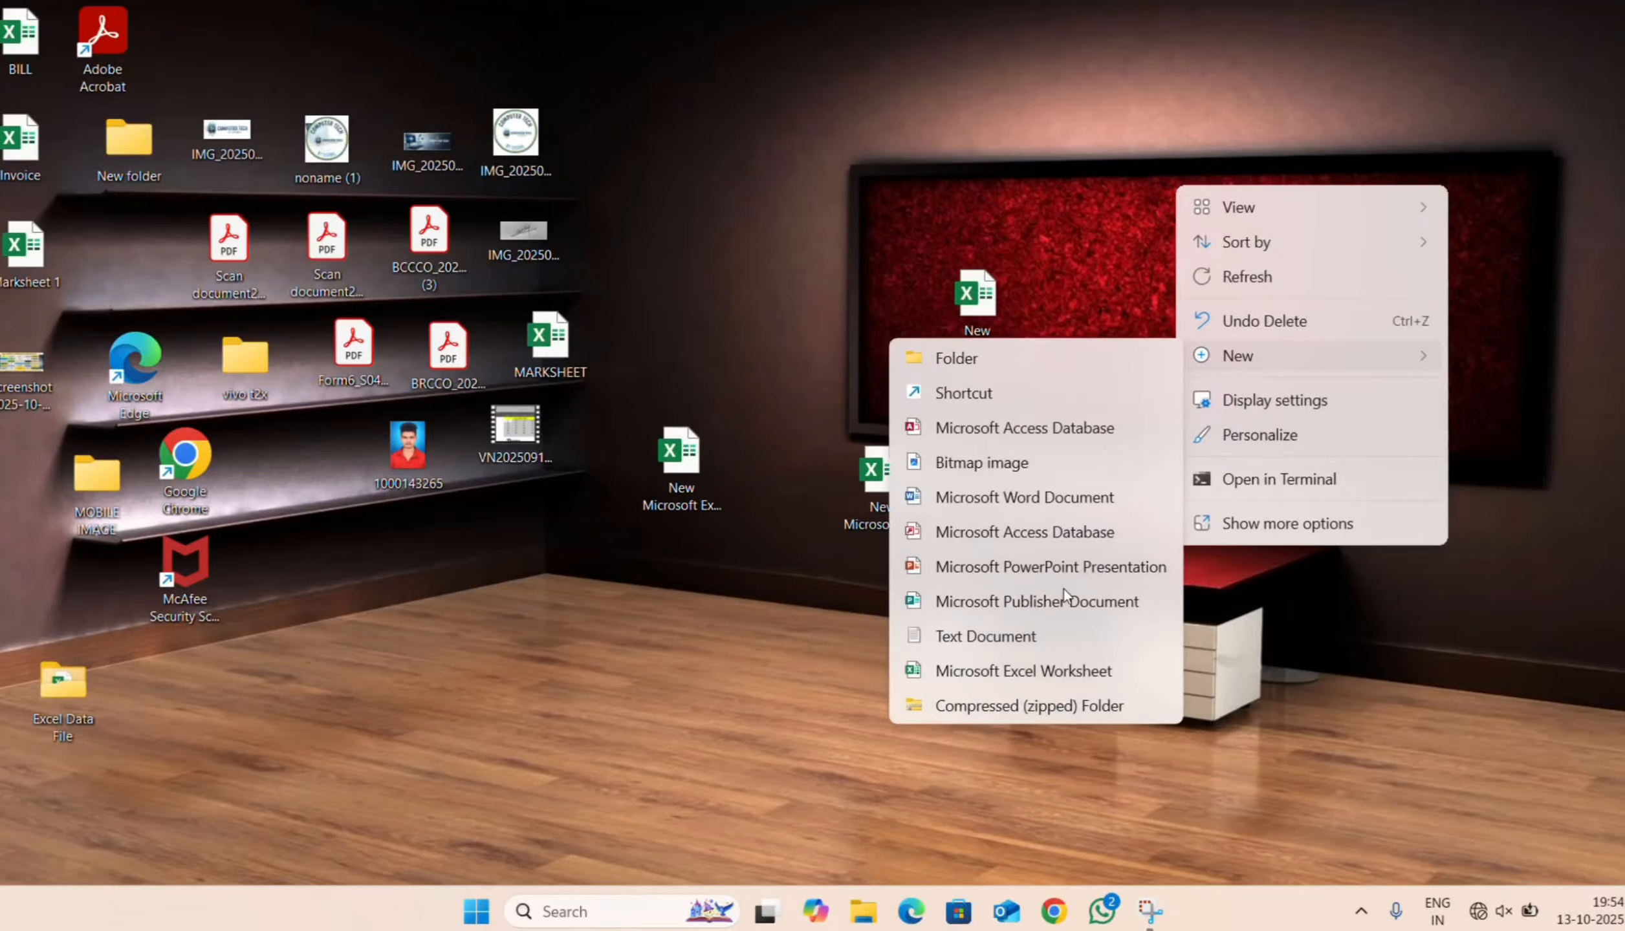
pyautogui.click(1019, 676)
pyautogui.click(1169, 327)
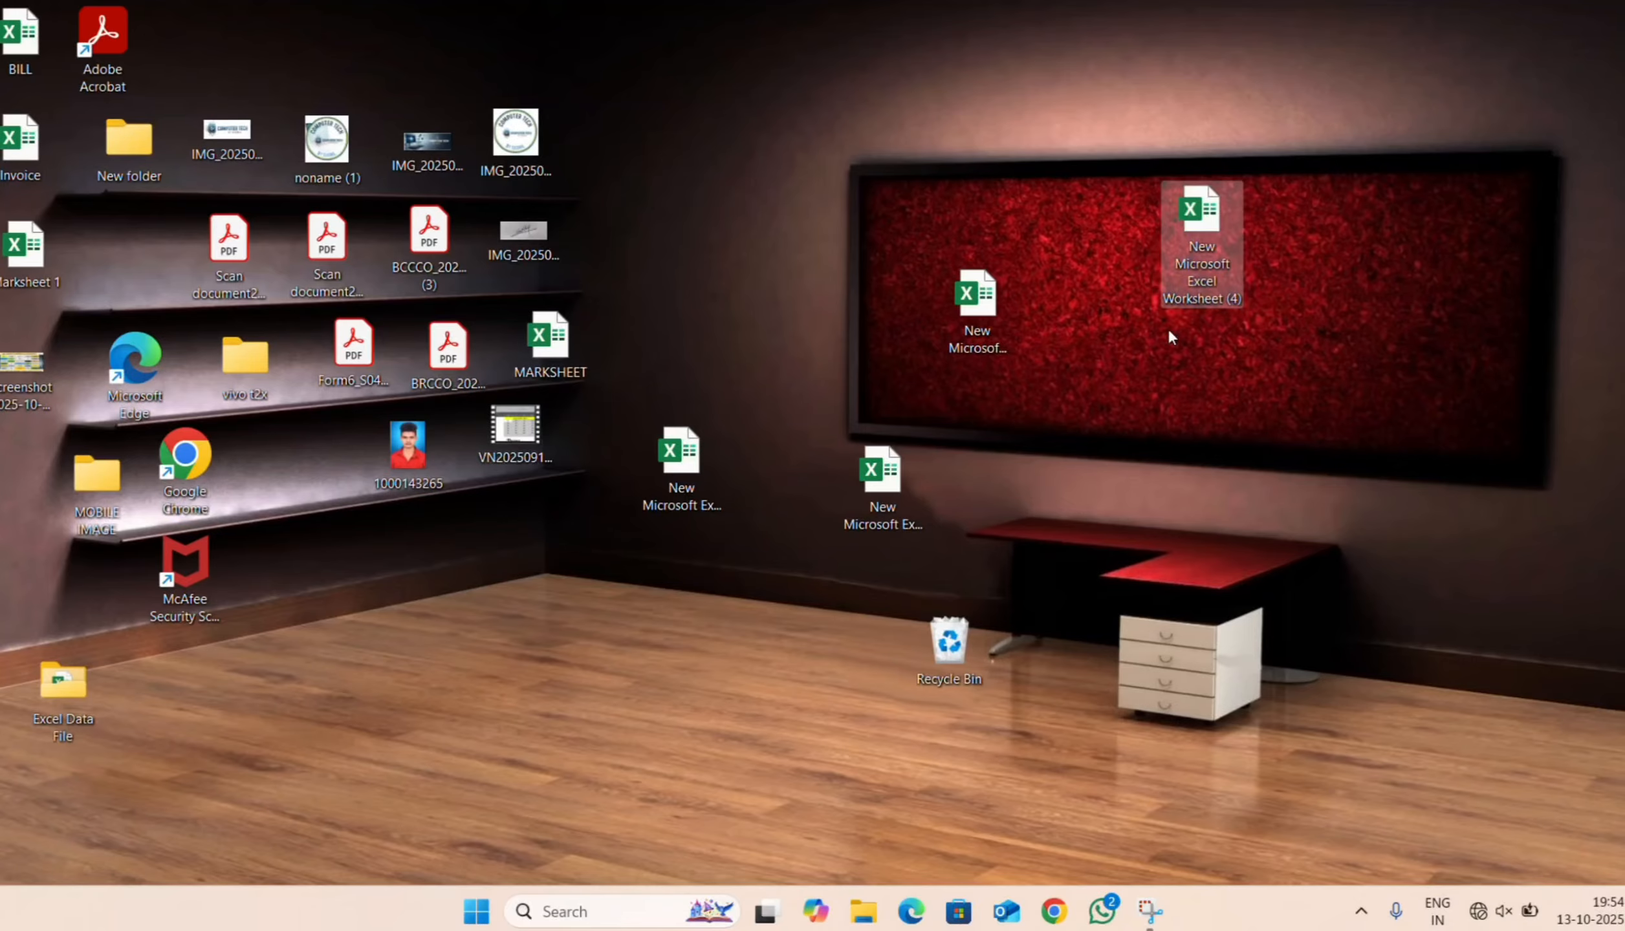
pyautogui.doubleClick(1200, 220)
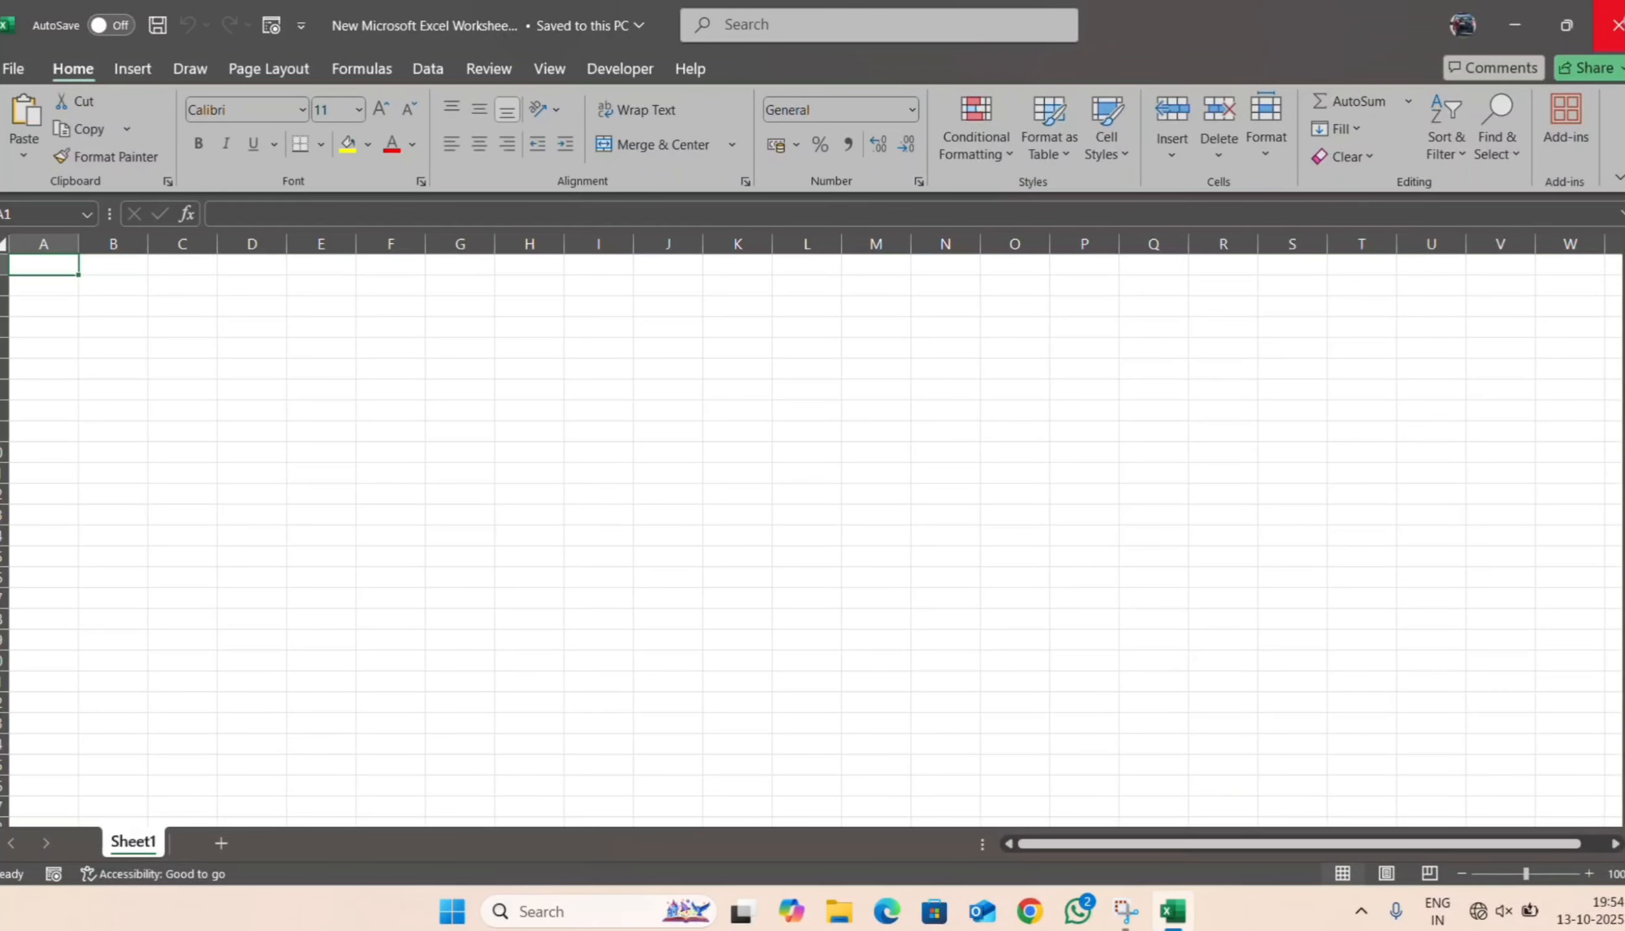
pyautogui.click(1612, 25)
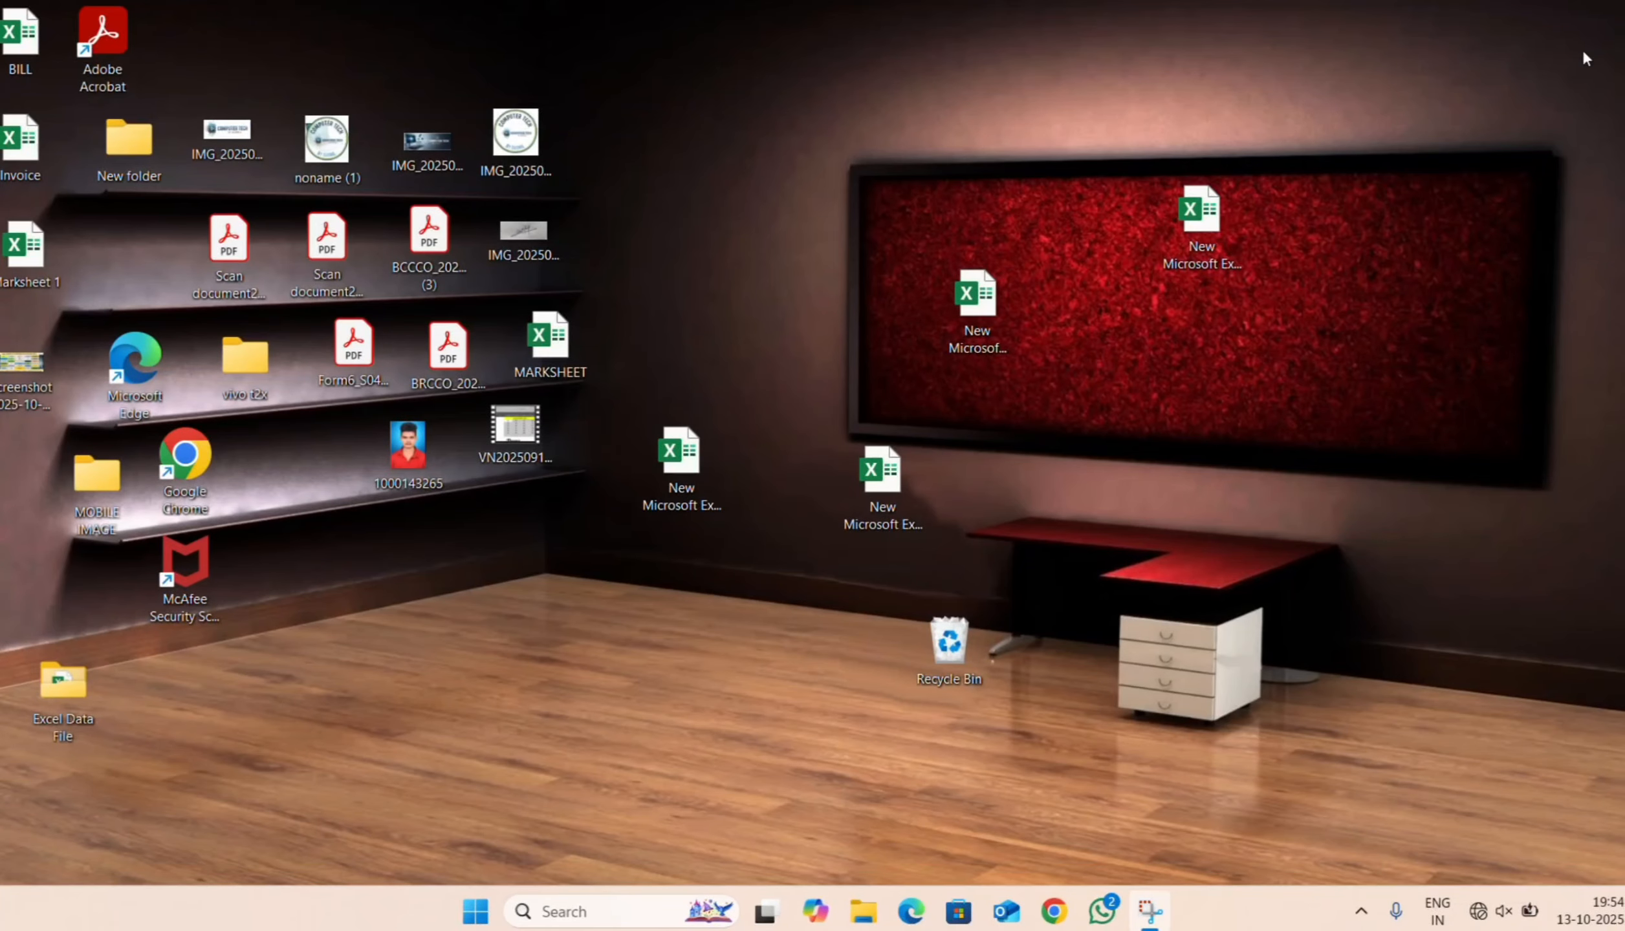
pyautogui.doubleClick(1193, 222)
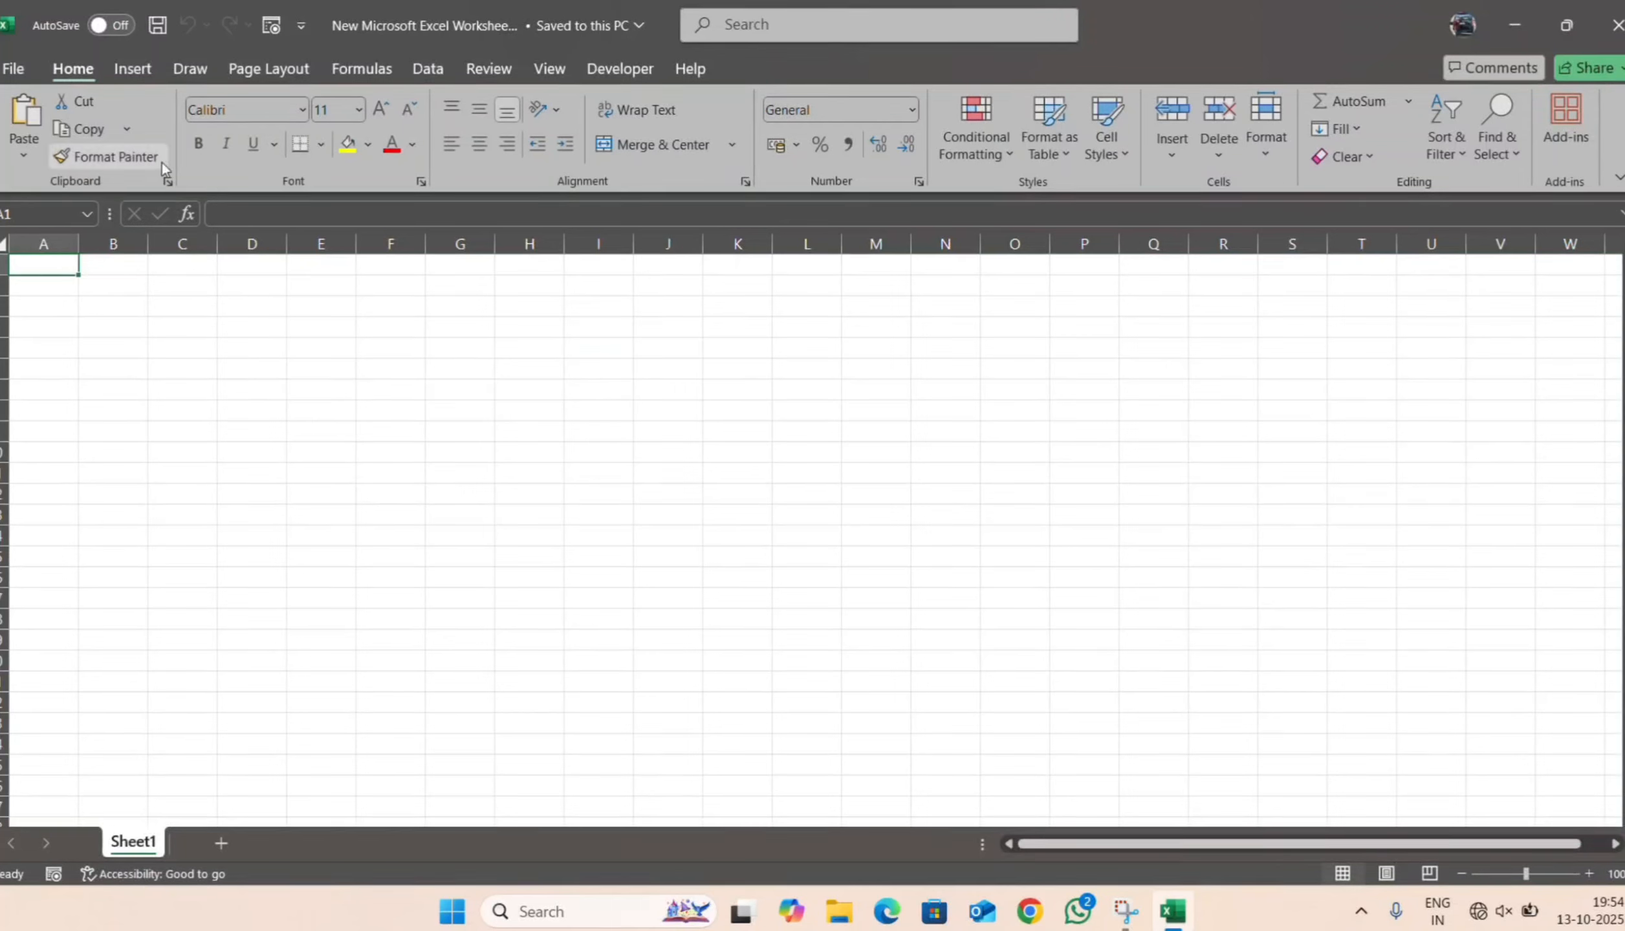
# - Add the New command to the Quick Access Toolbar and remove it again
pyautogui.click(4, 23)
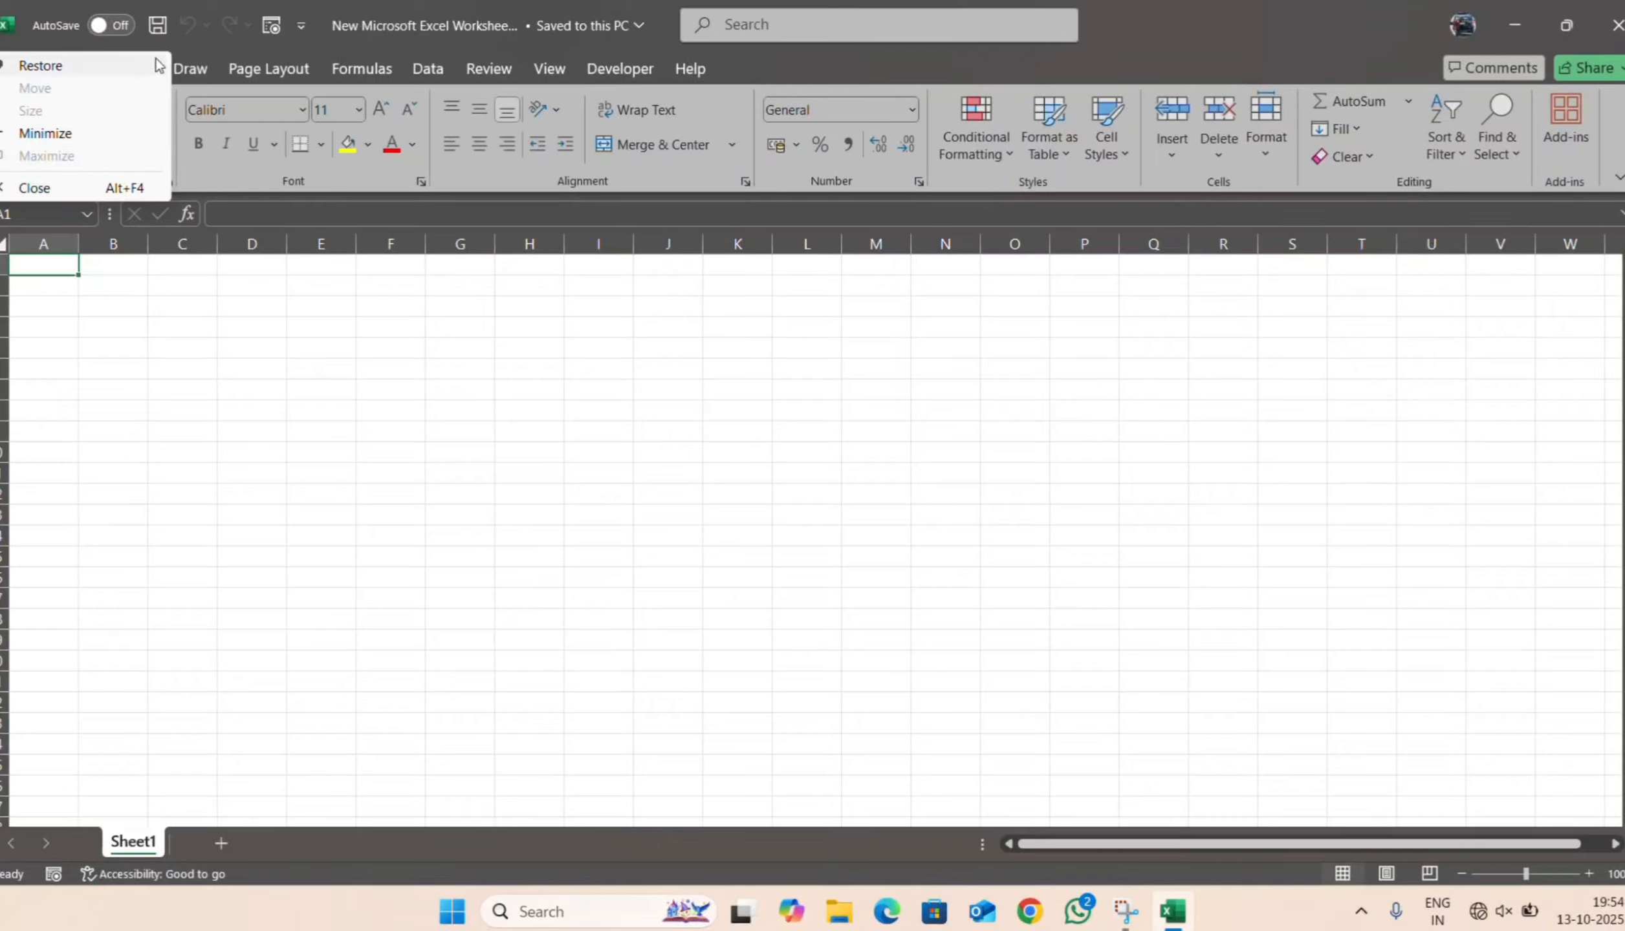
pyautogui.click(177, 45)
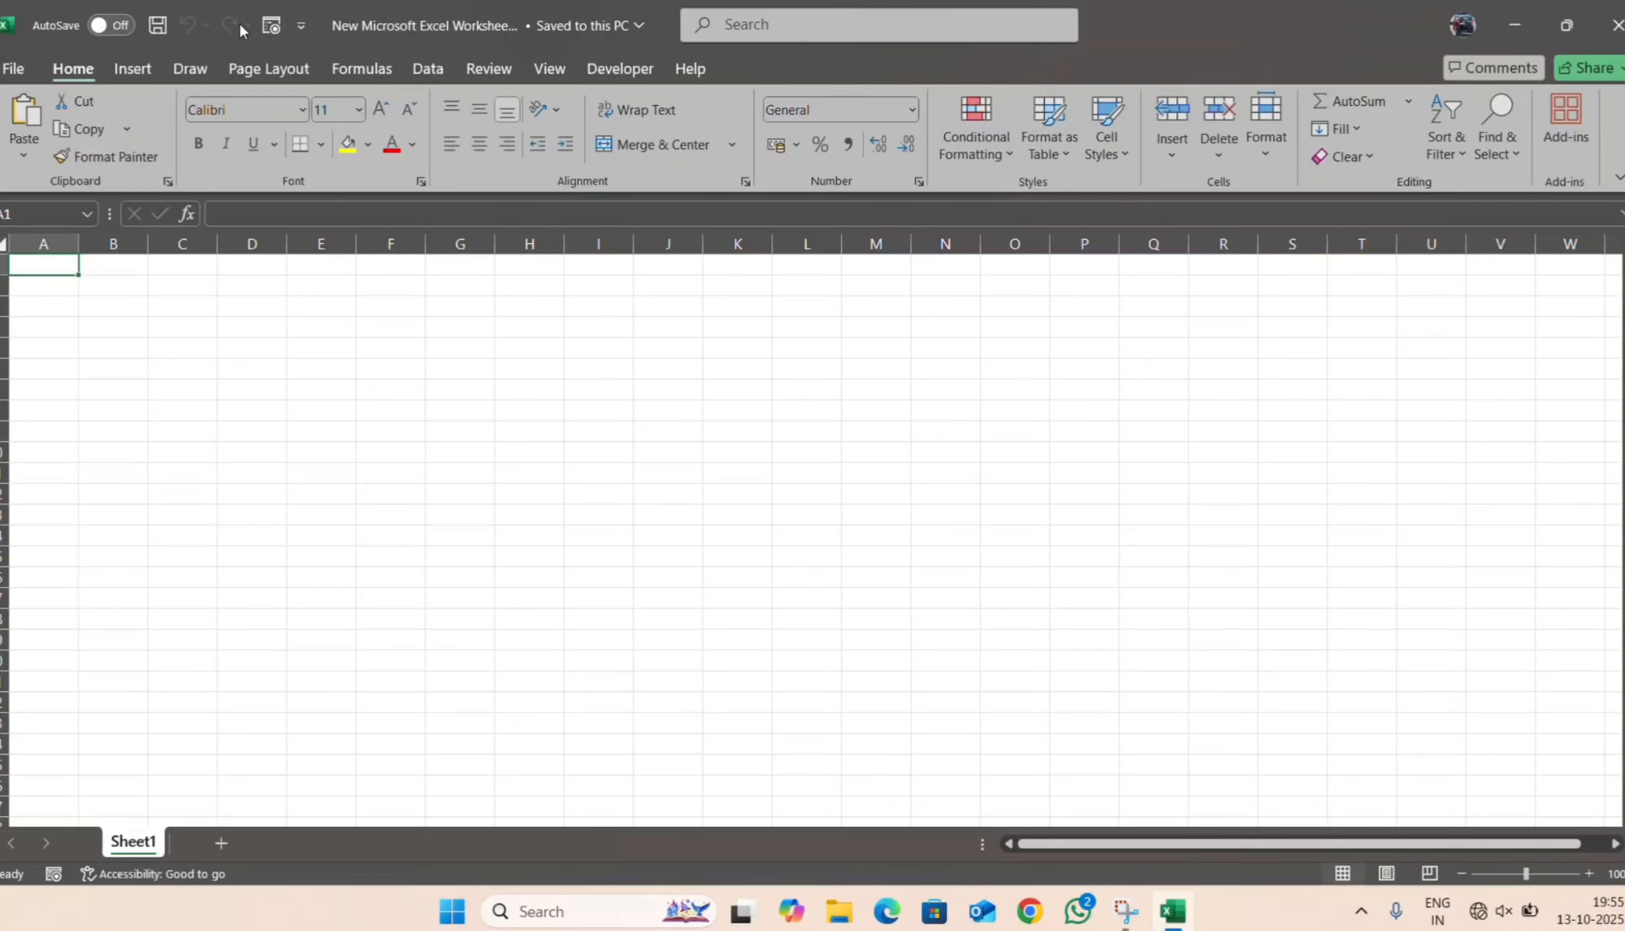
pyautogui.click(300, 27)
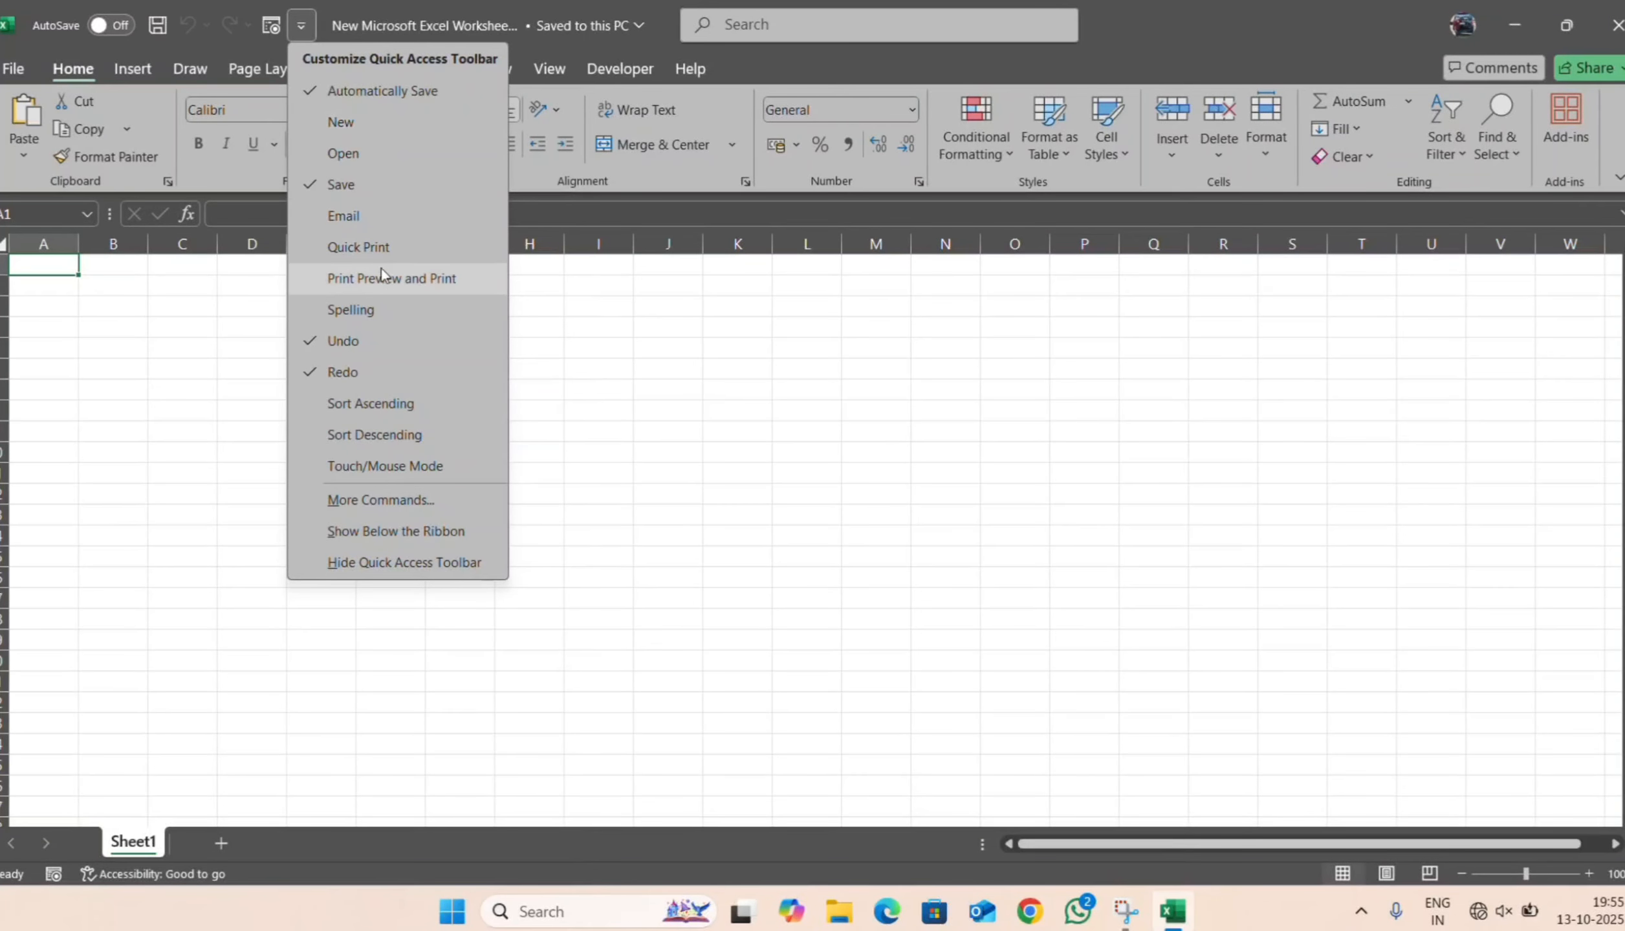
pyautogui.click(418, 127)
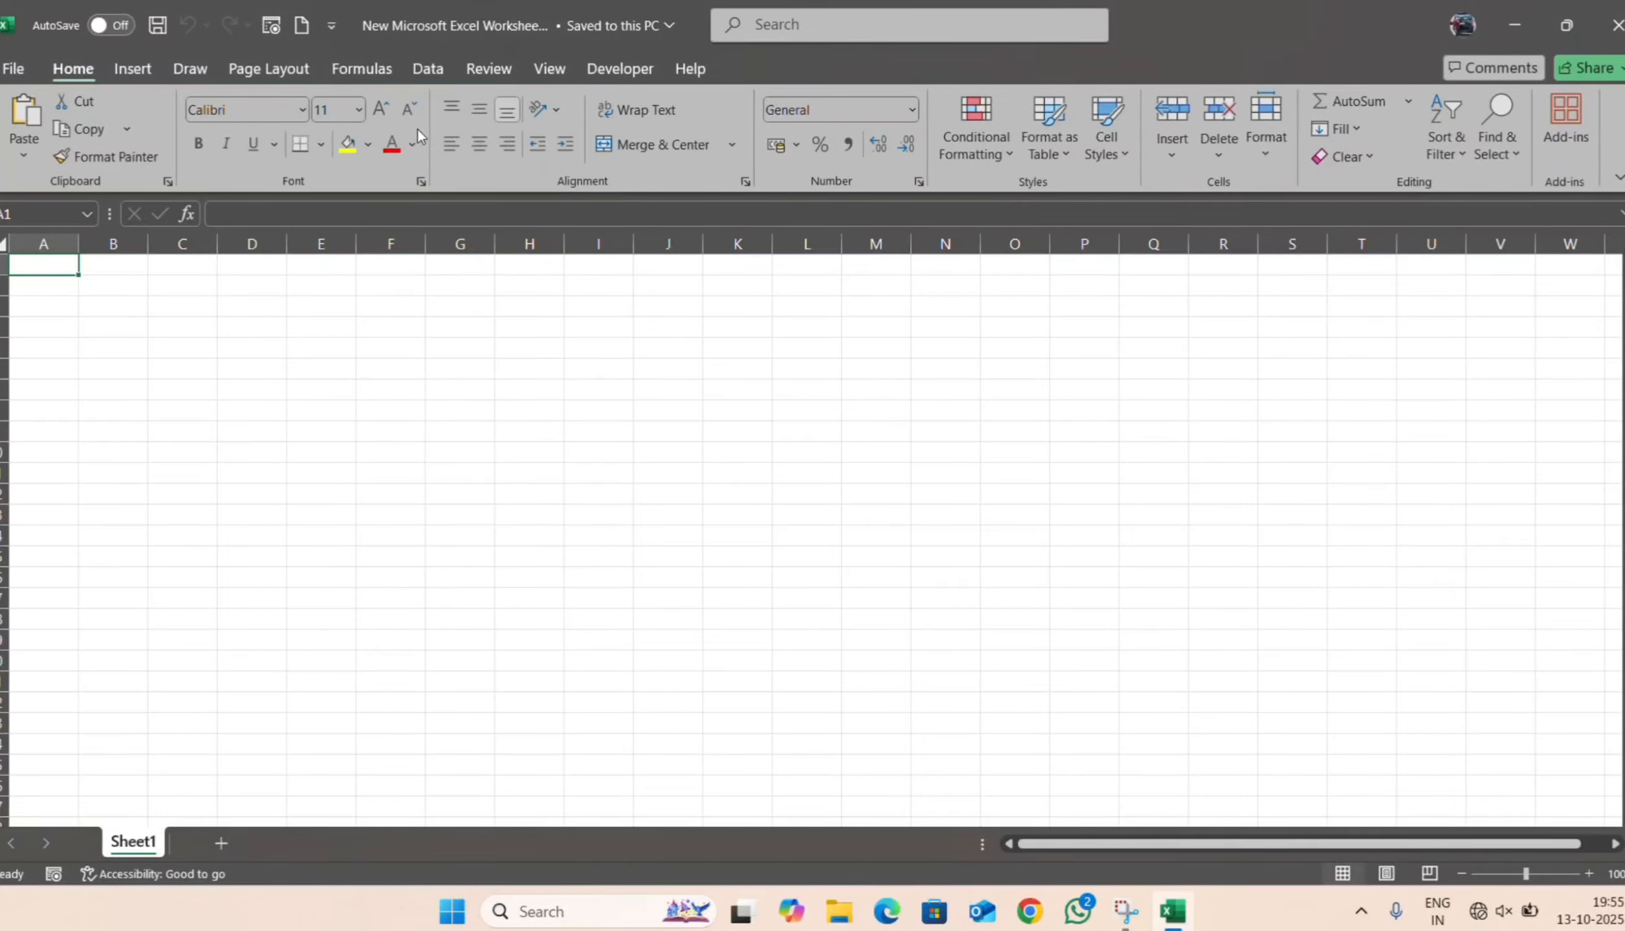
pyautogui.click(331, 26)
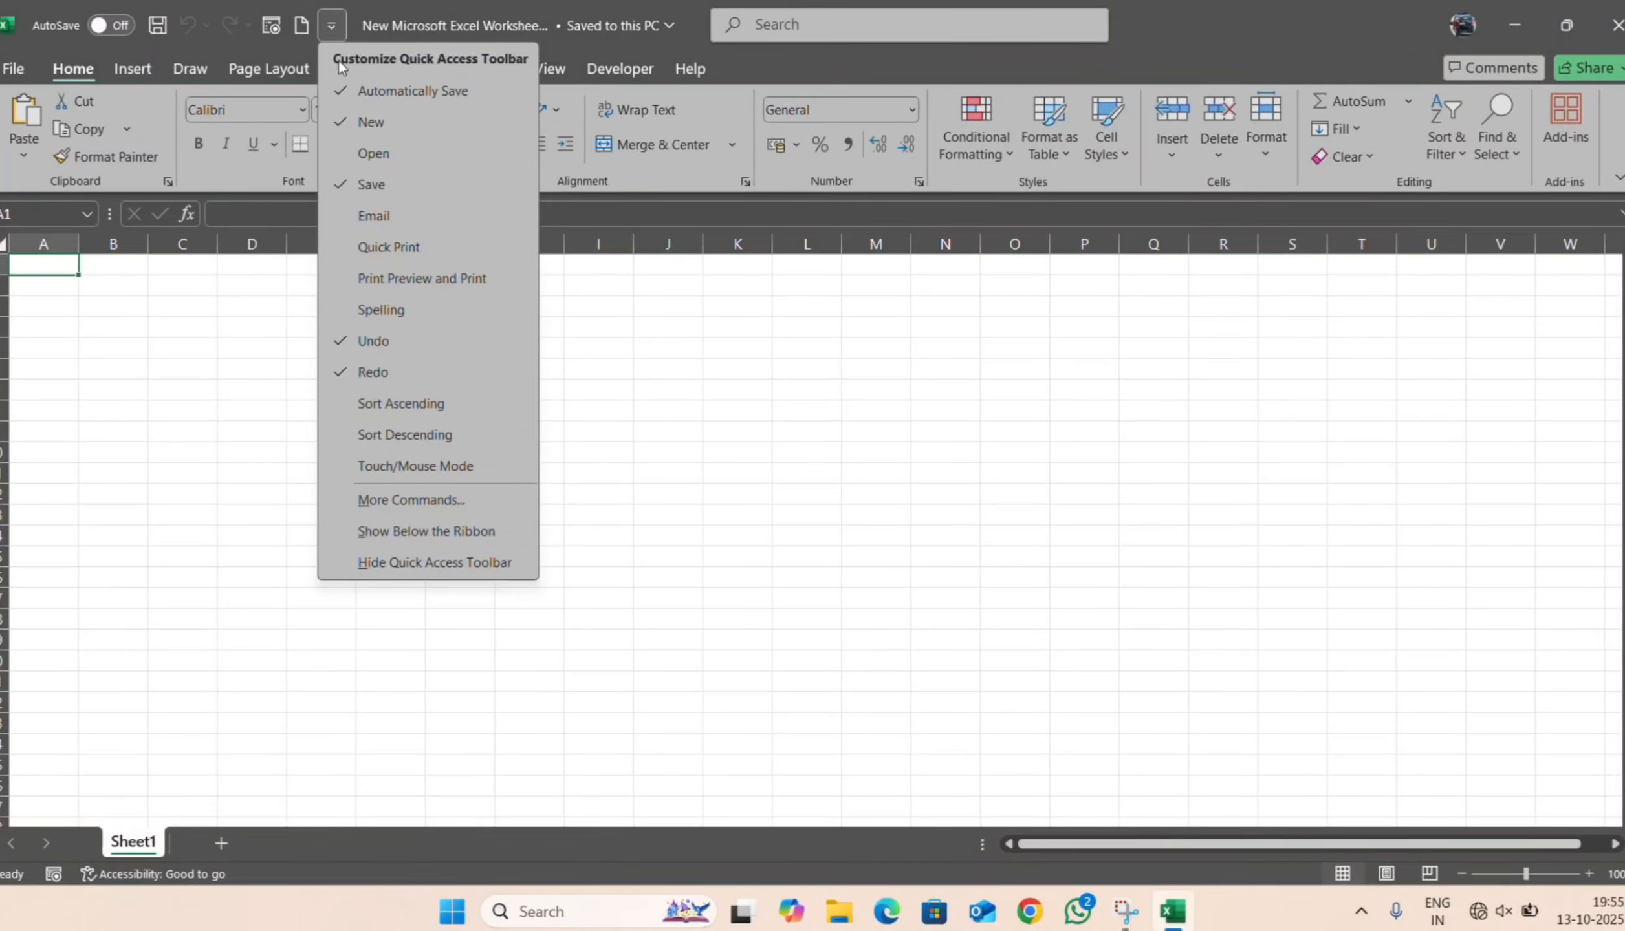
pyautogui.click(391, 129)
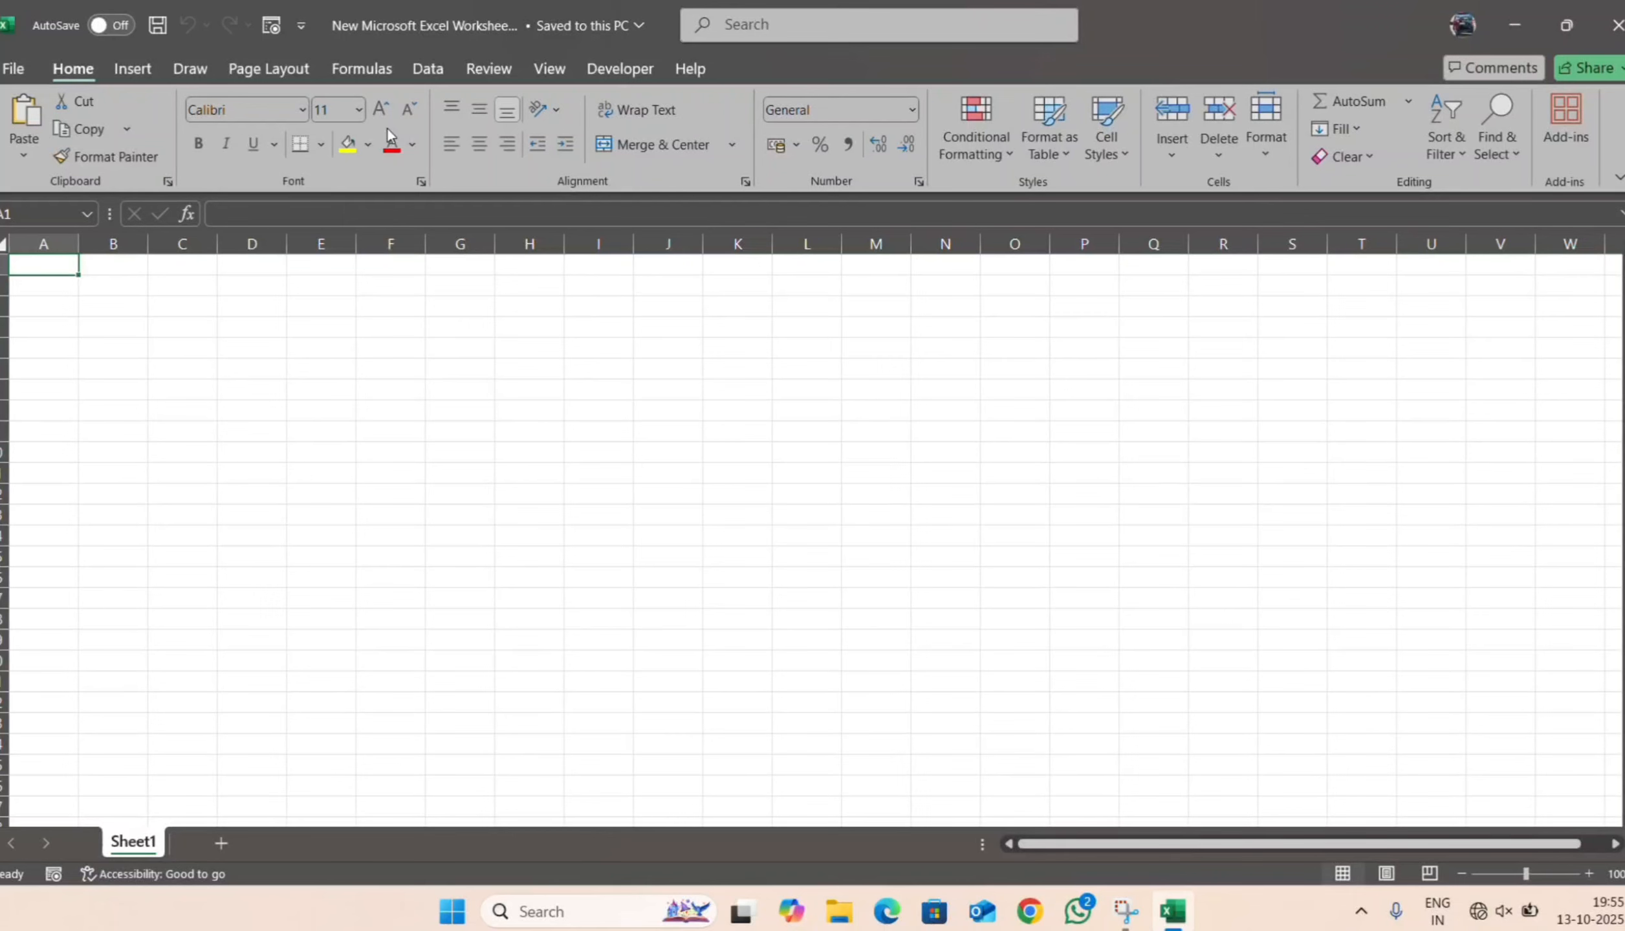
# - View the workbook's File backstage page with its templates and recent files, and return to the worksheet
pyautogui.click(12, 68)
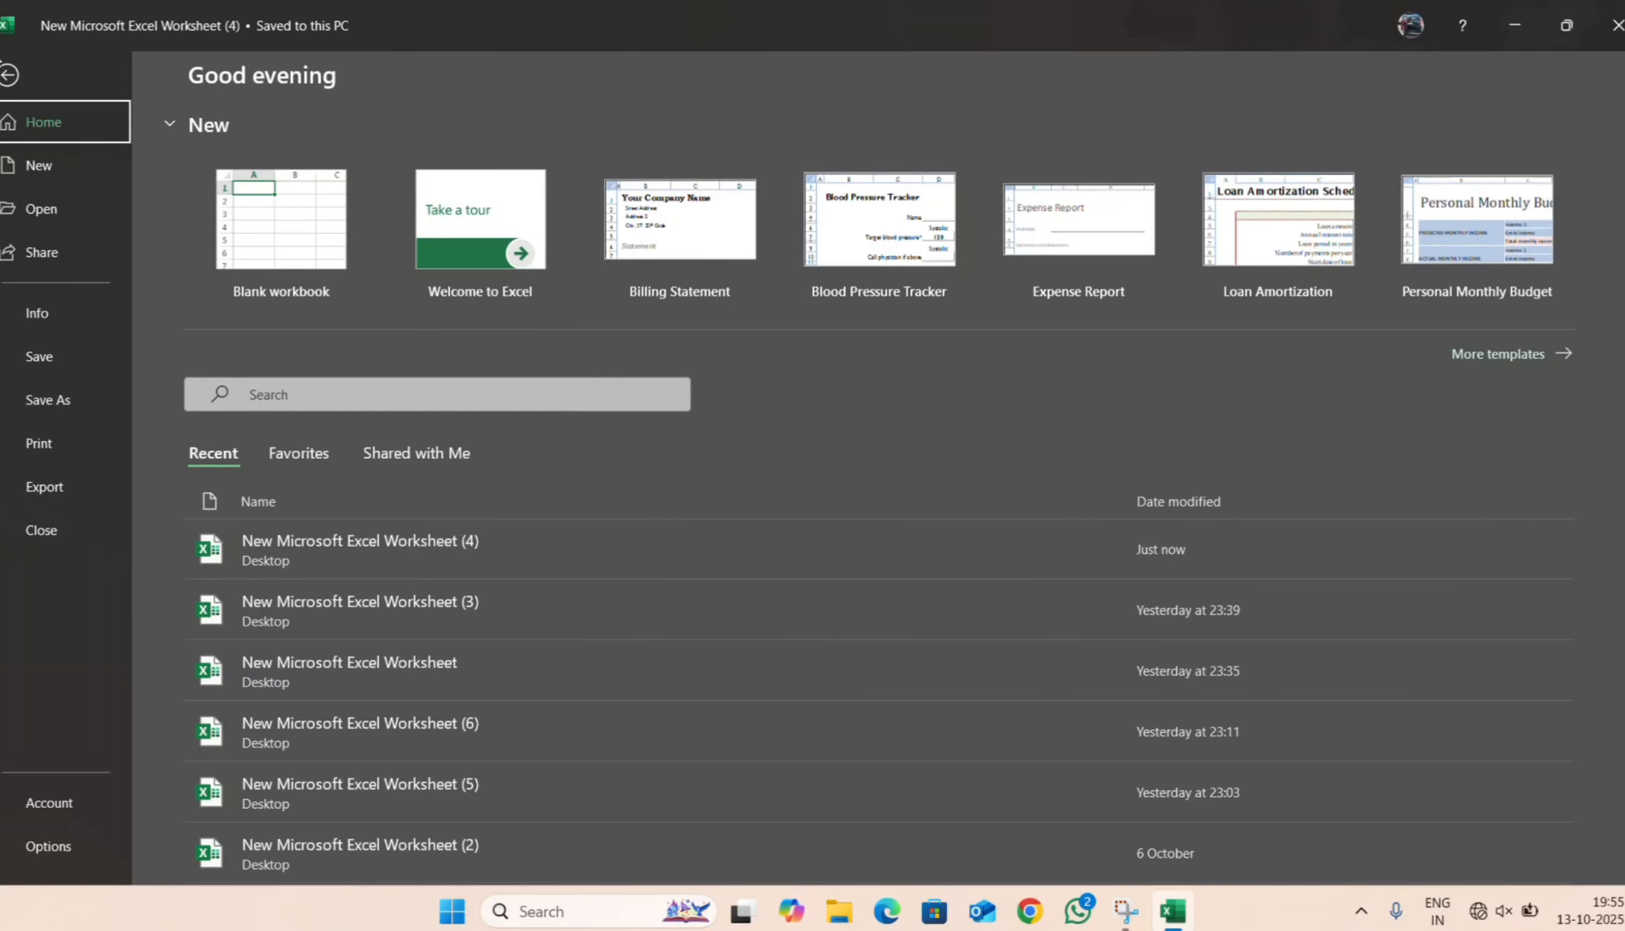
pyautogui.click(11, 76)
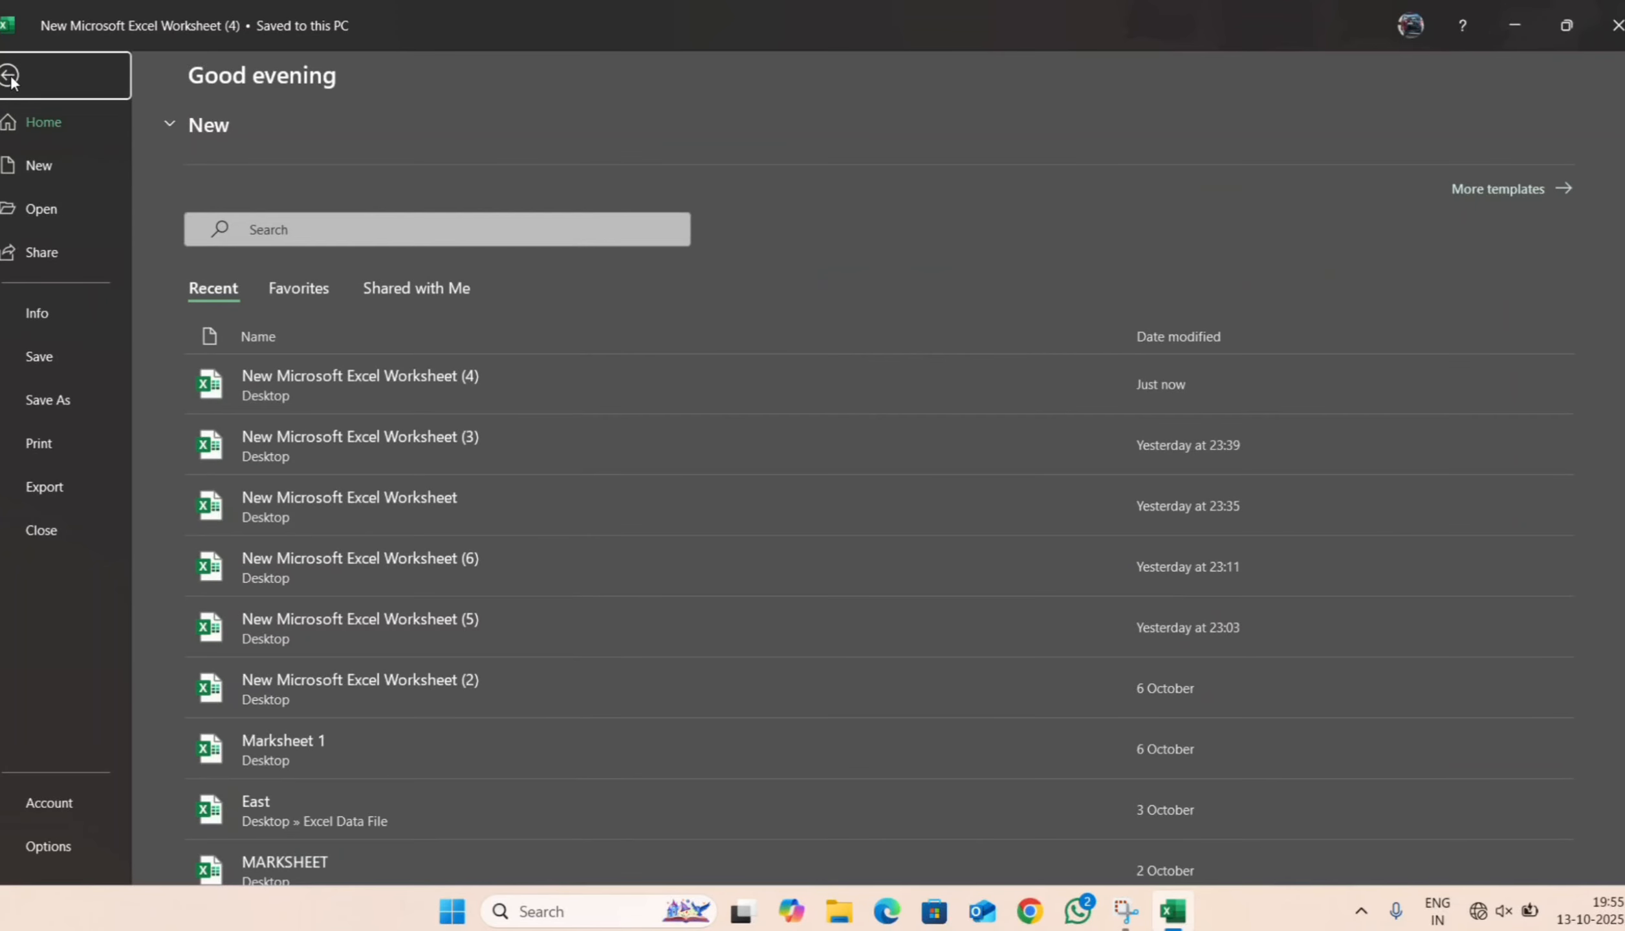
pyautogui.click(10, 77)
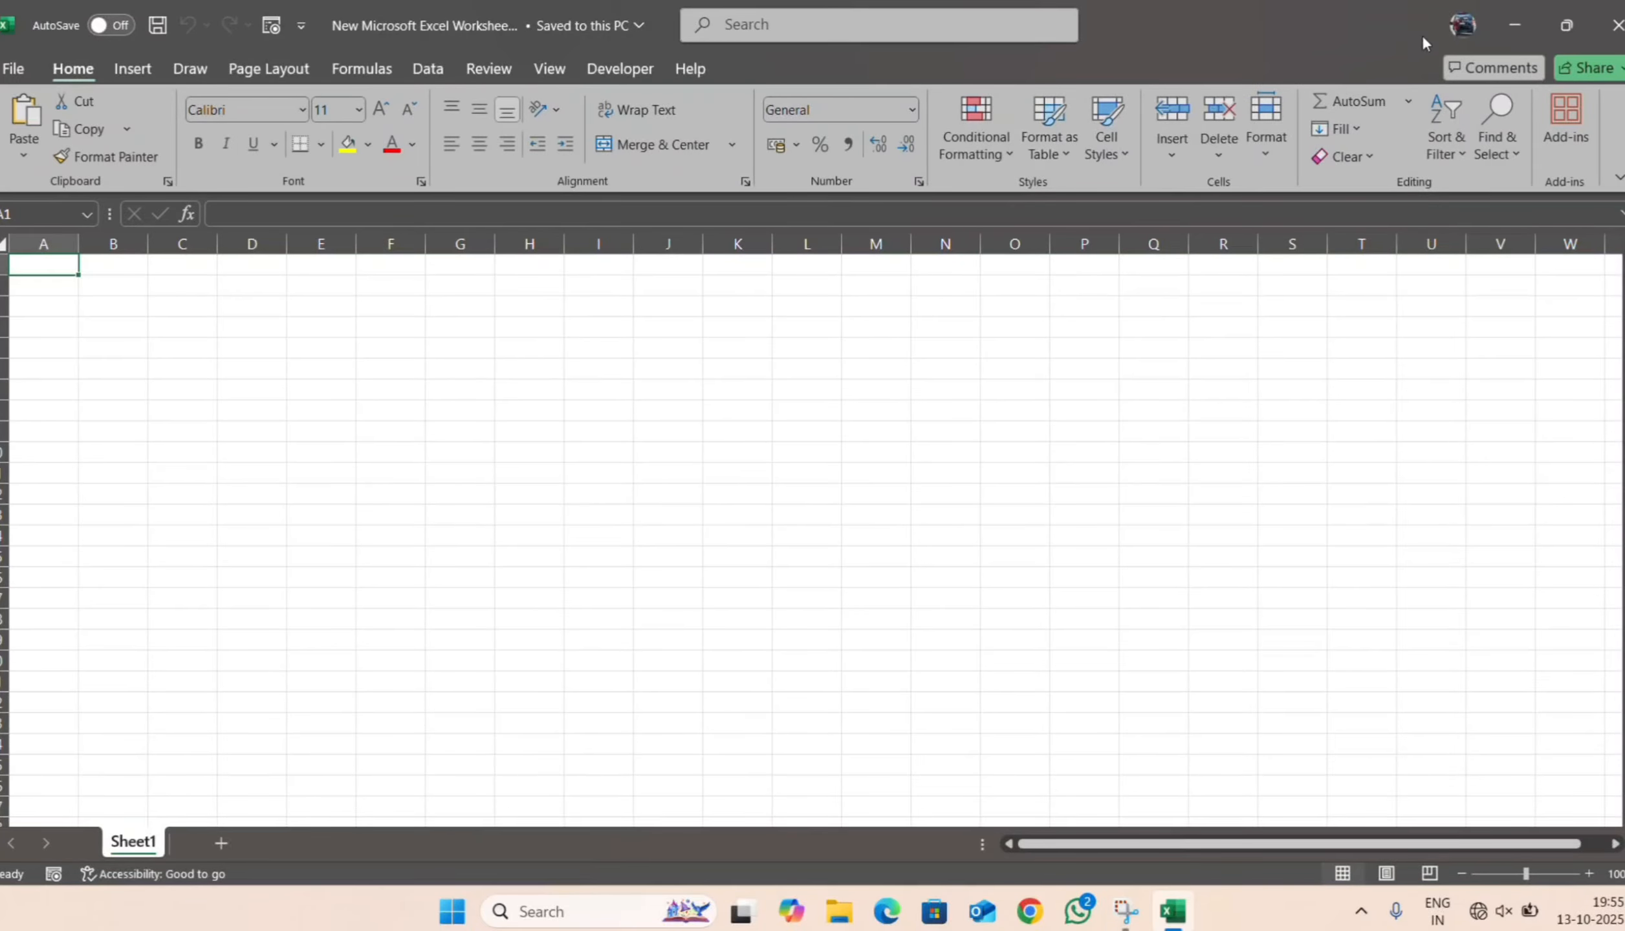
# - Minimize and reopen the workbook window, resize its width in the restored-down state, and maximize it again
pyautogui.click(1525, 28)
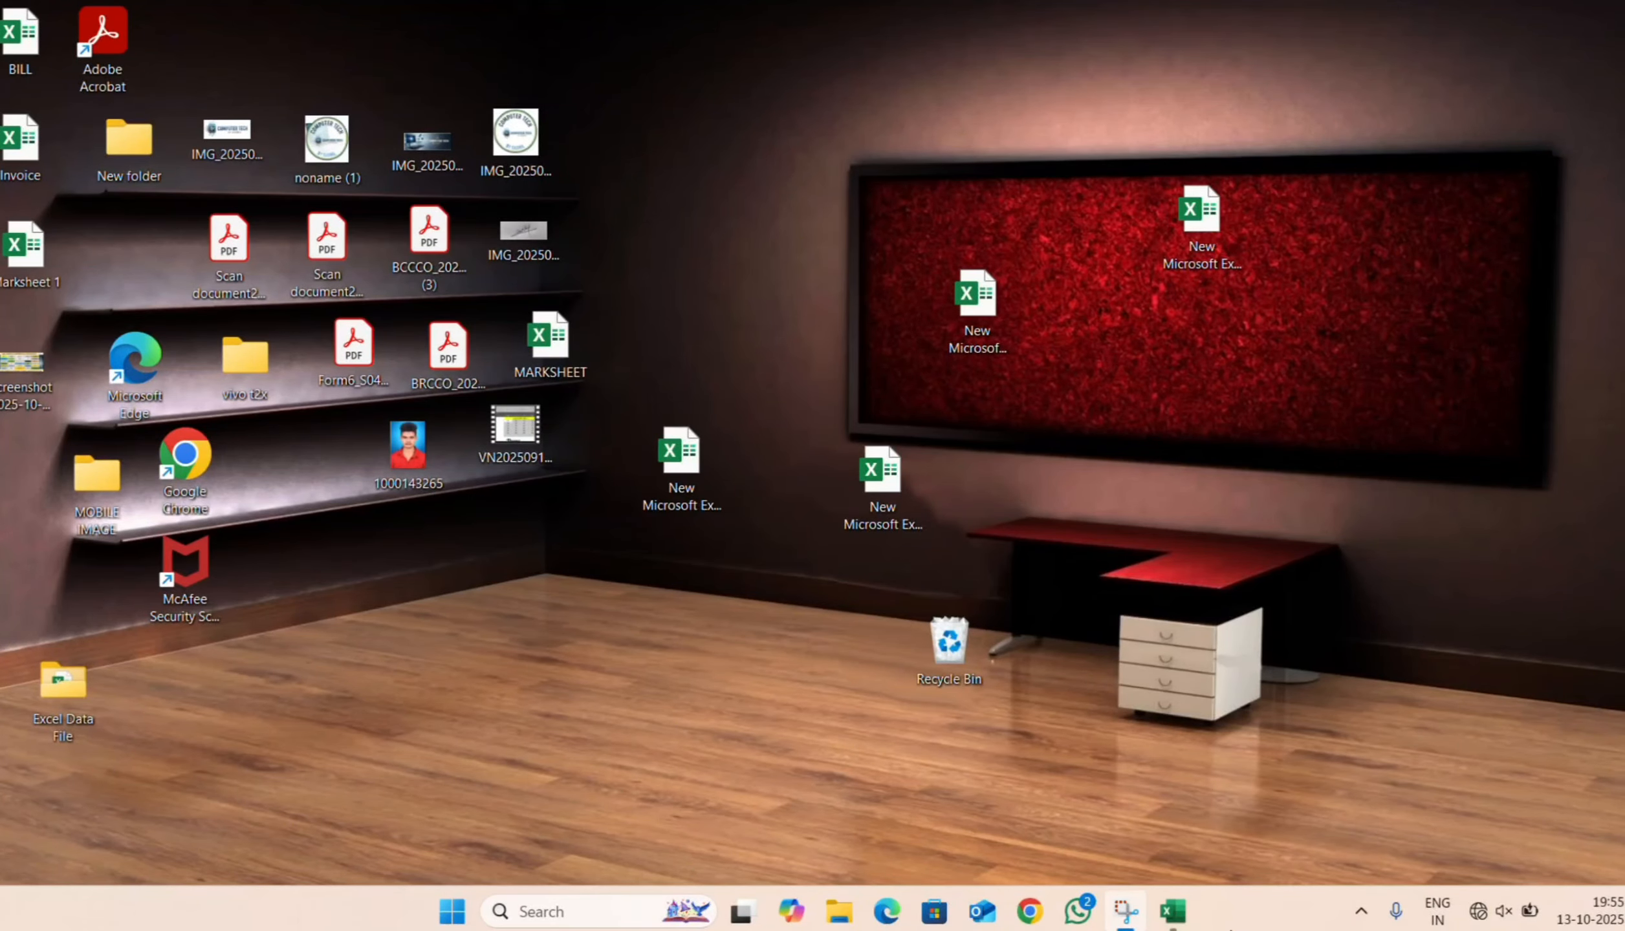
pyautogui.click(1172, 911)
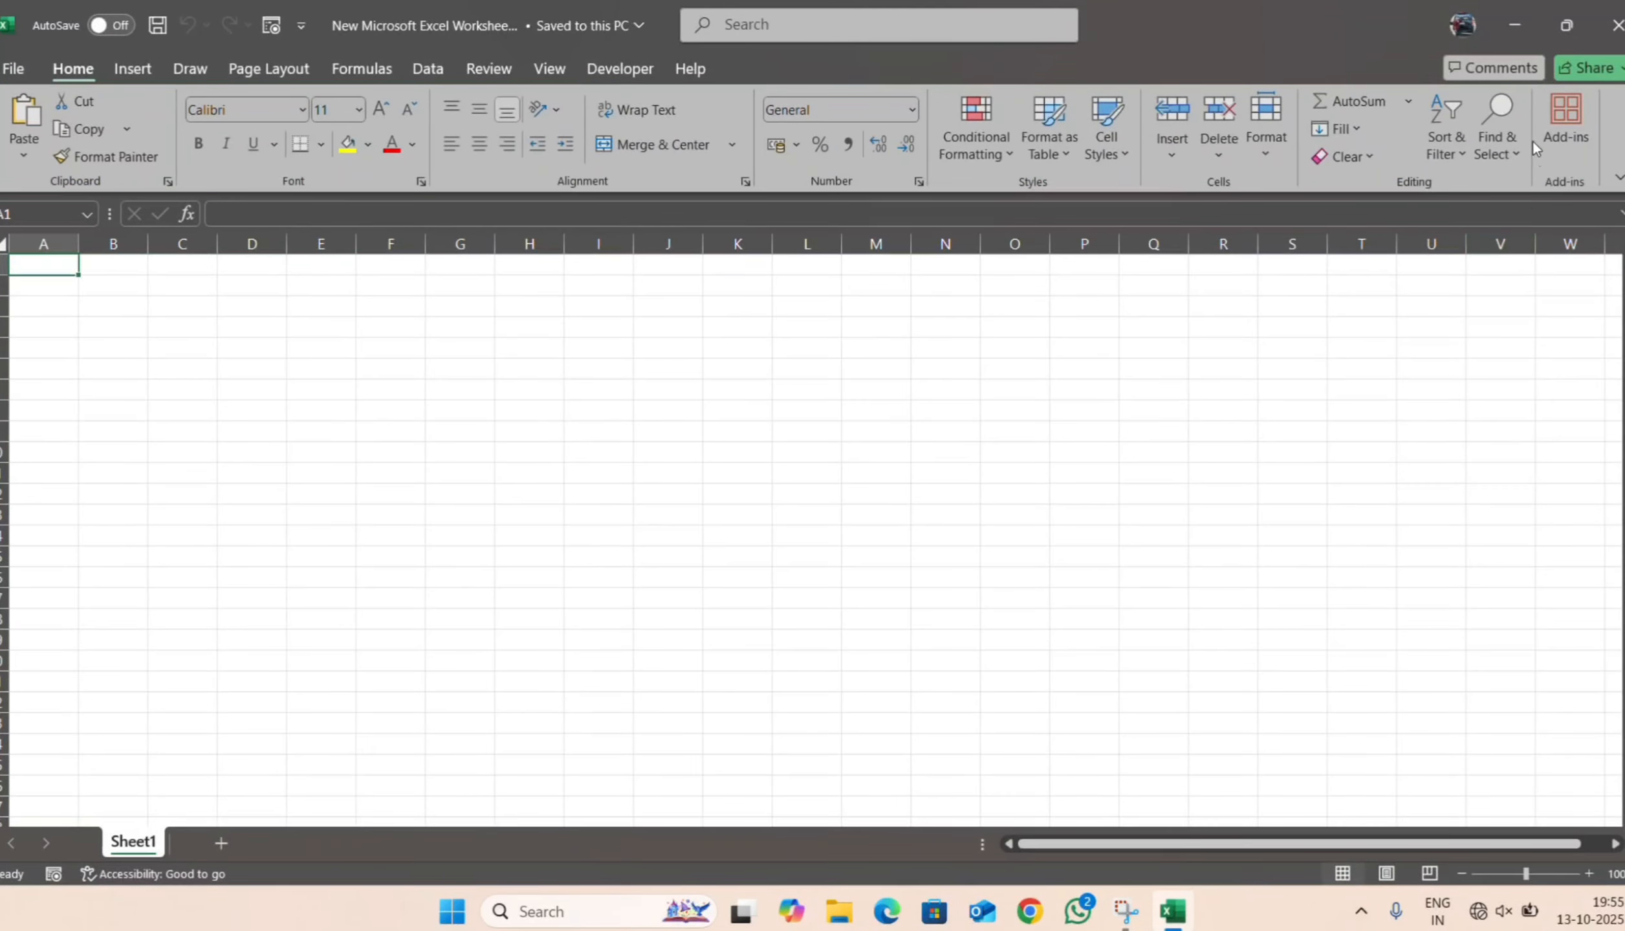
pyautogui.click(1566, 25)
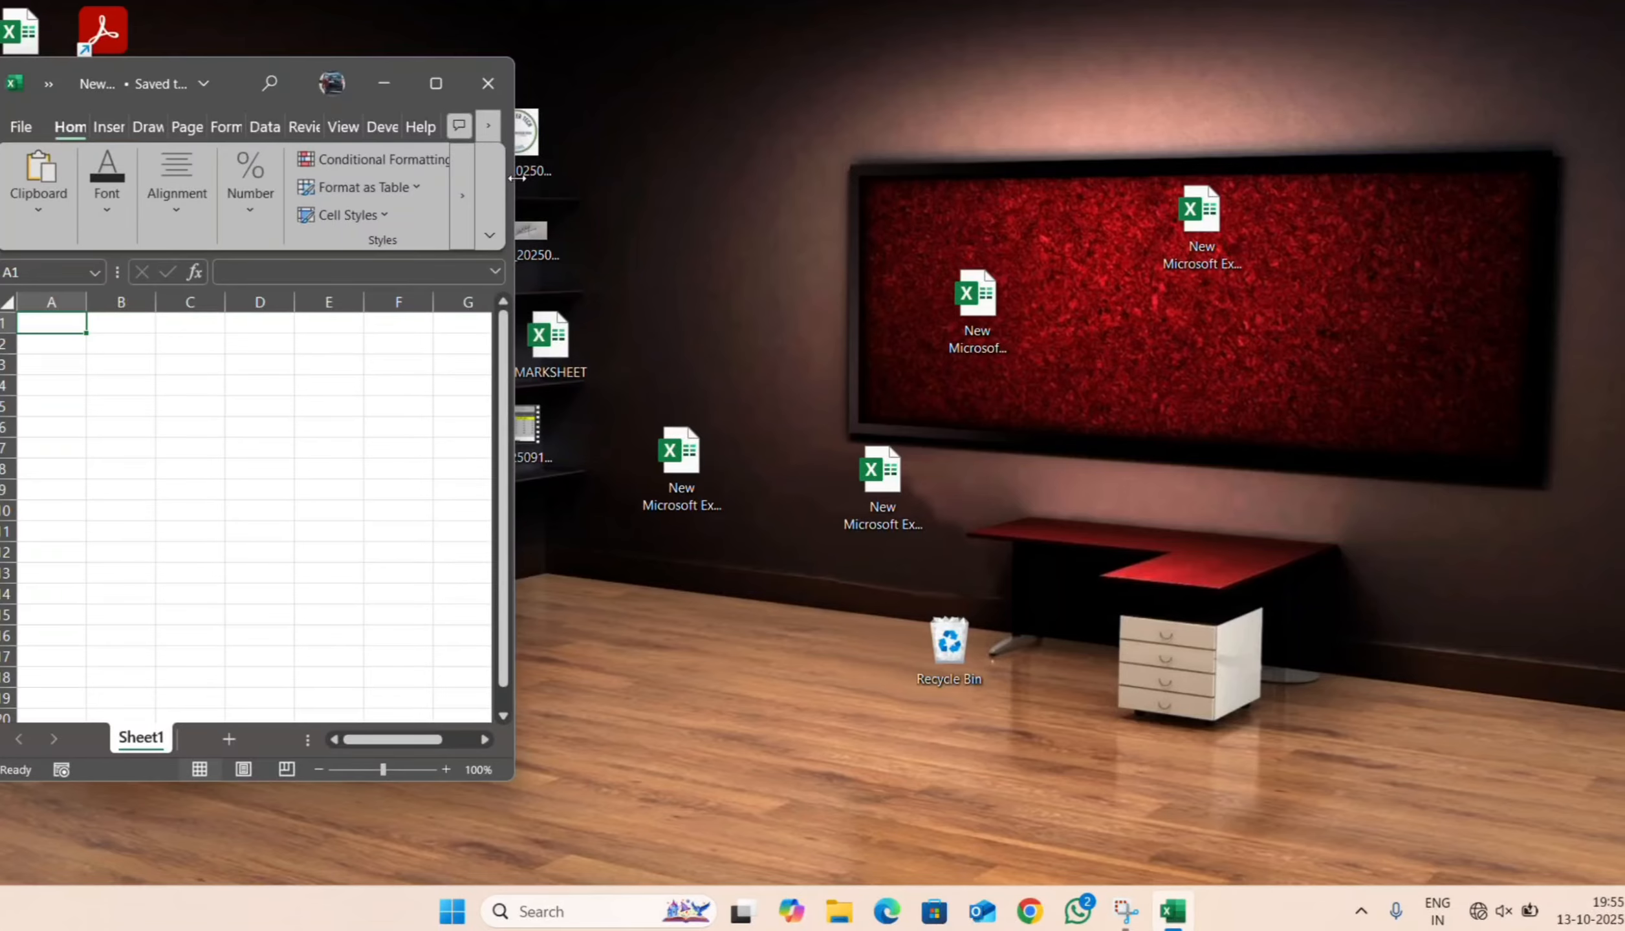
pyautogui.moveTo(518, 177); pyautogui.dragTo(896, 207)
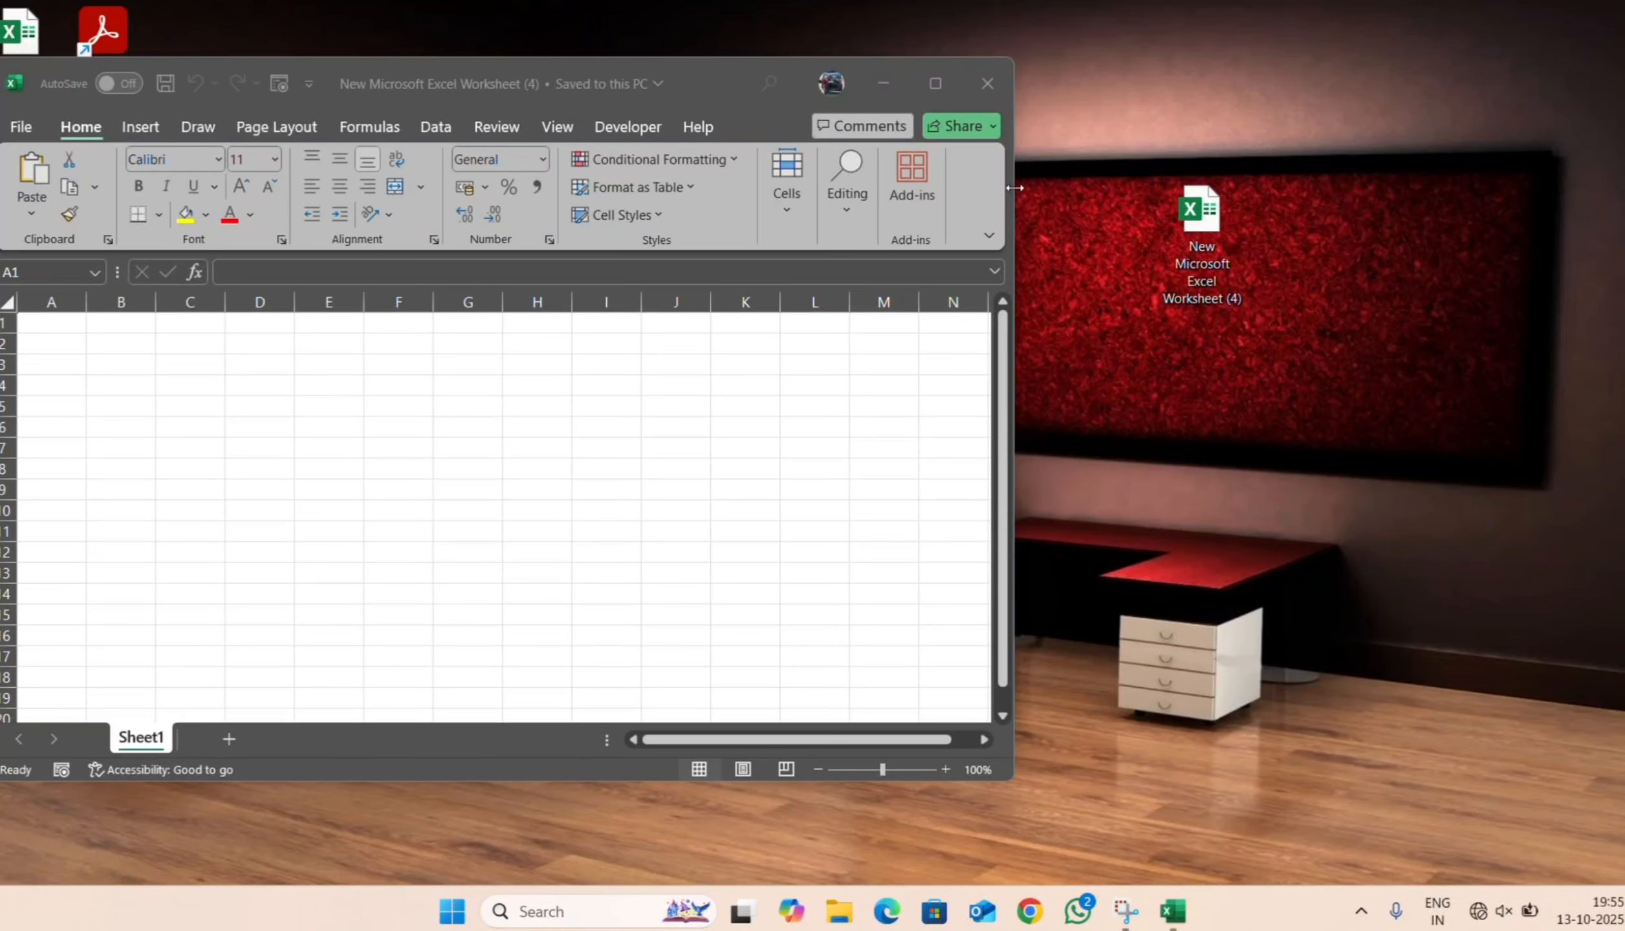
pyautogui.moveTo(1013, 189); pyautogui.dragTo(880, 238)
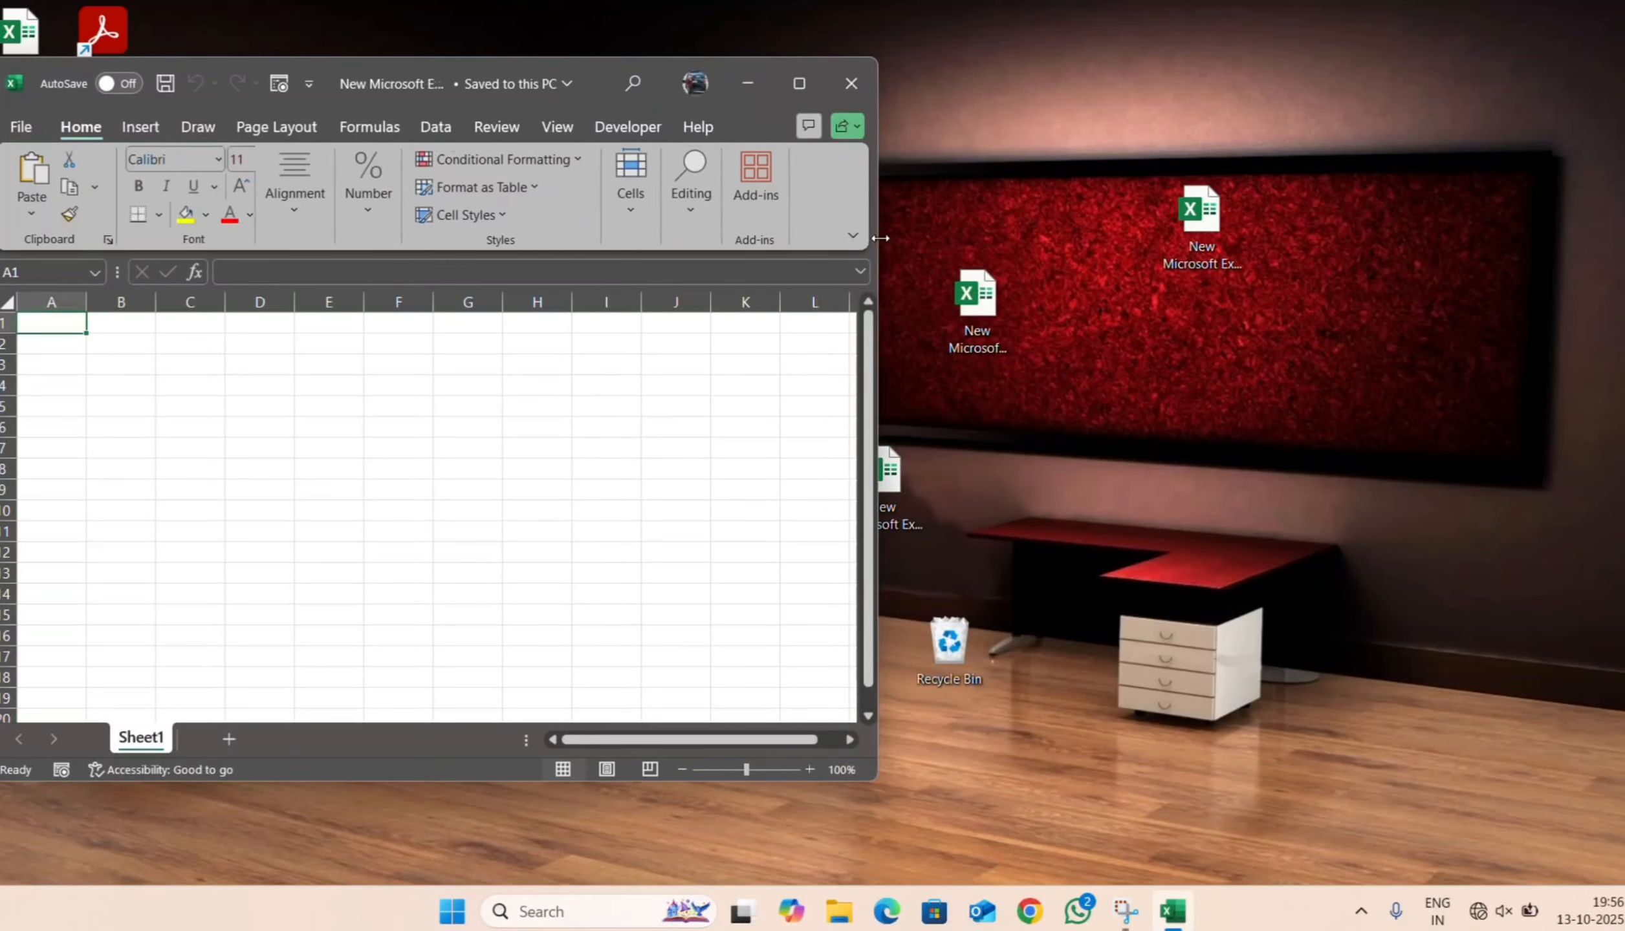
pyautogui.click(803, 96)
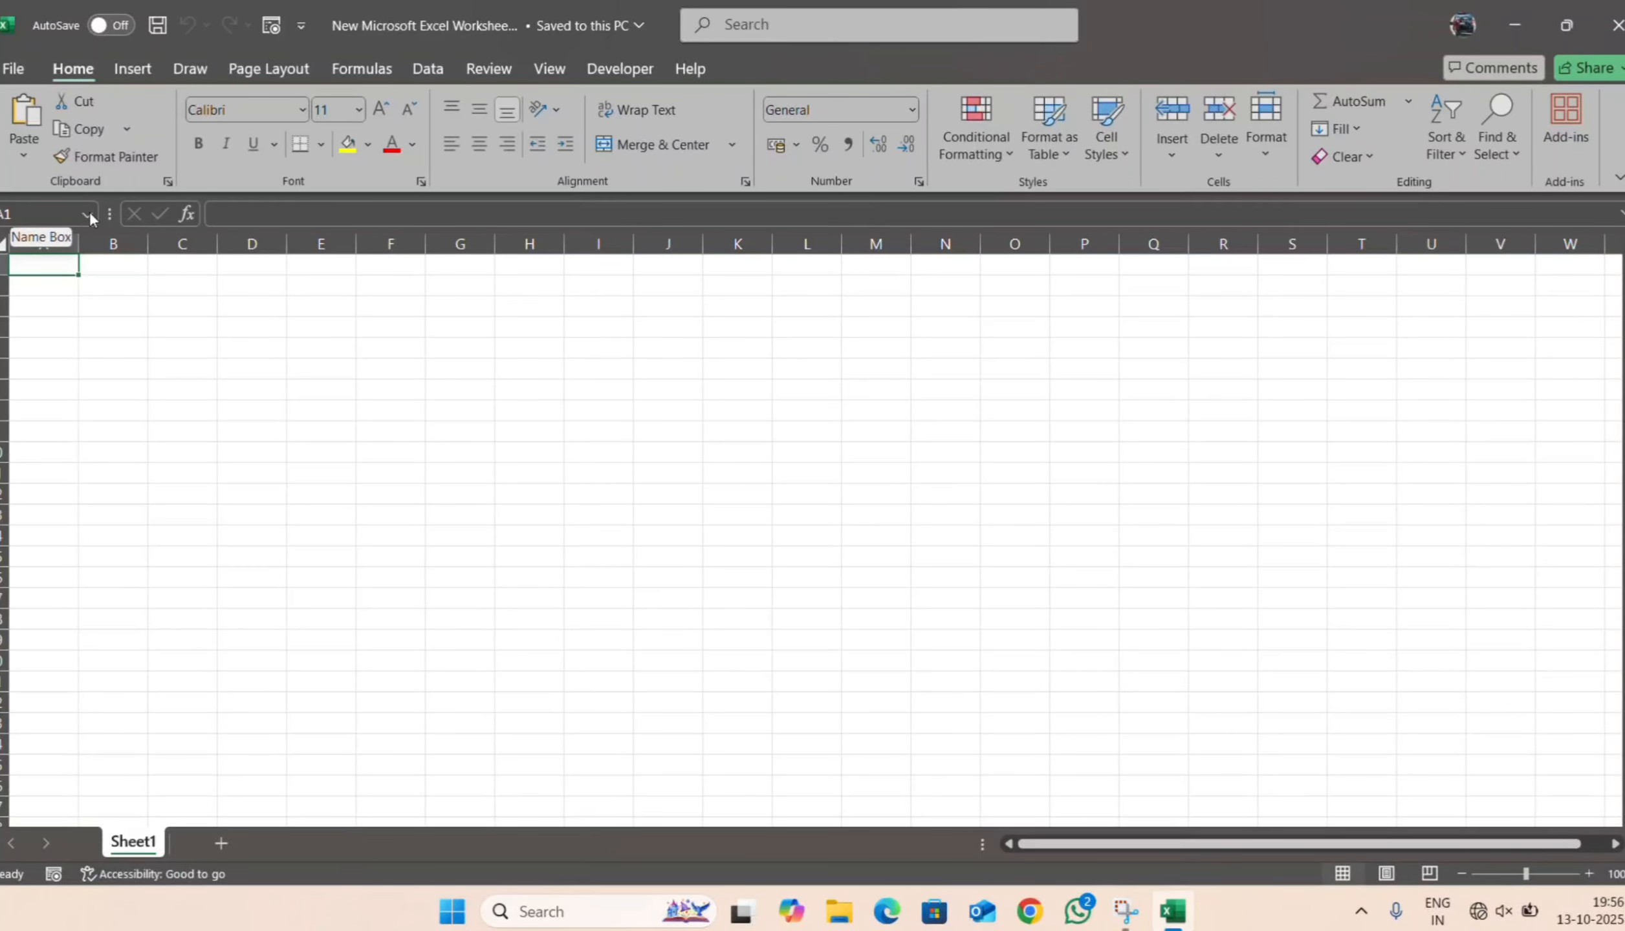
# - Expand the formula bar to several lines for cell A1 and collapse it to one line again
pyautogui.click(247, 214)
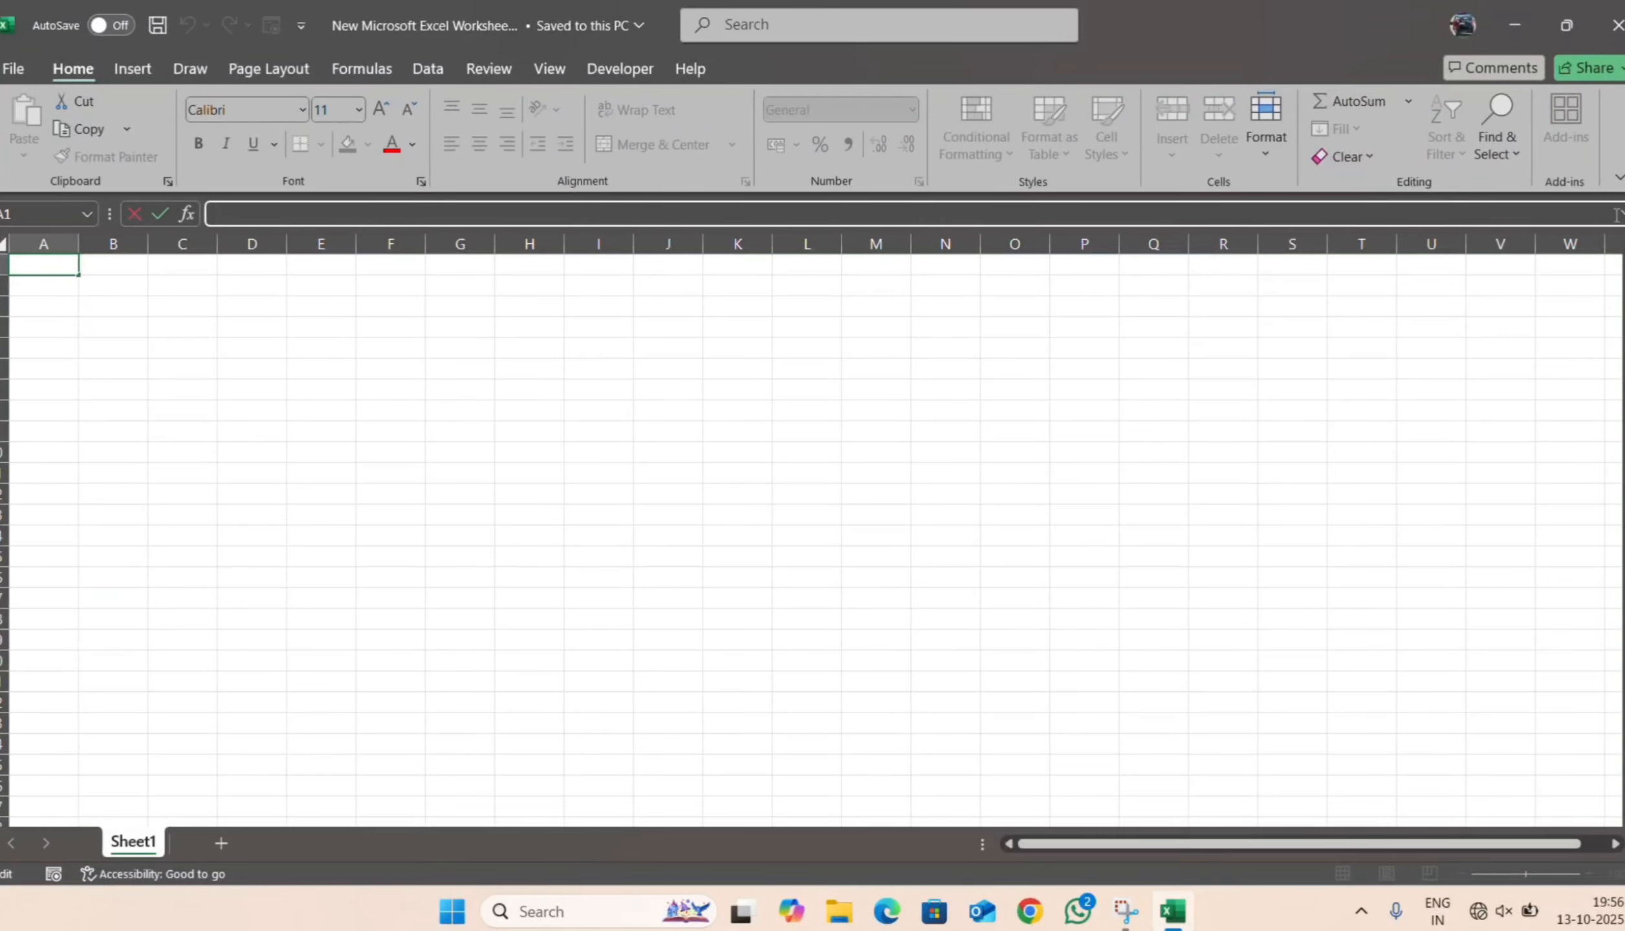
pyautogui.hotkey('ctrl', 'shift', 'u')
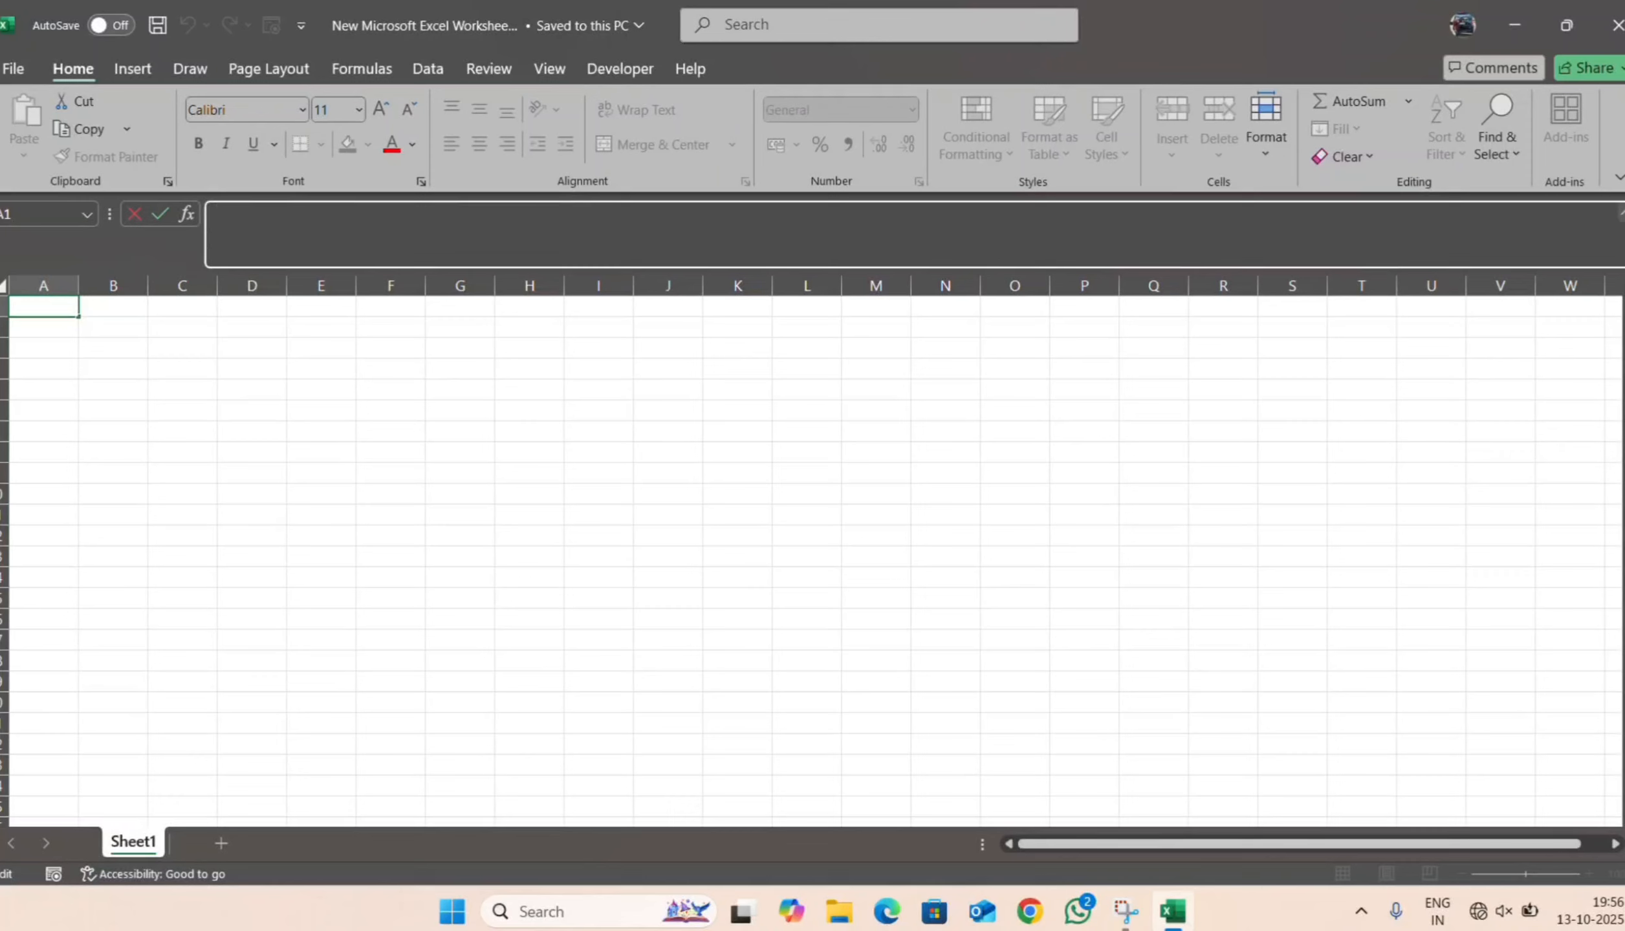
pyautogui.click(1620, 215)
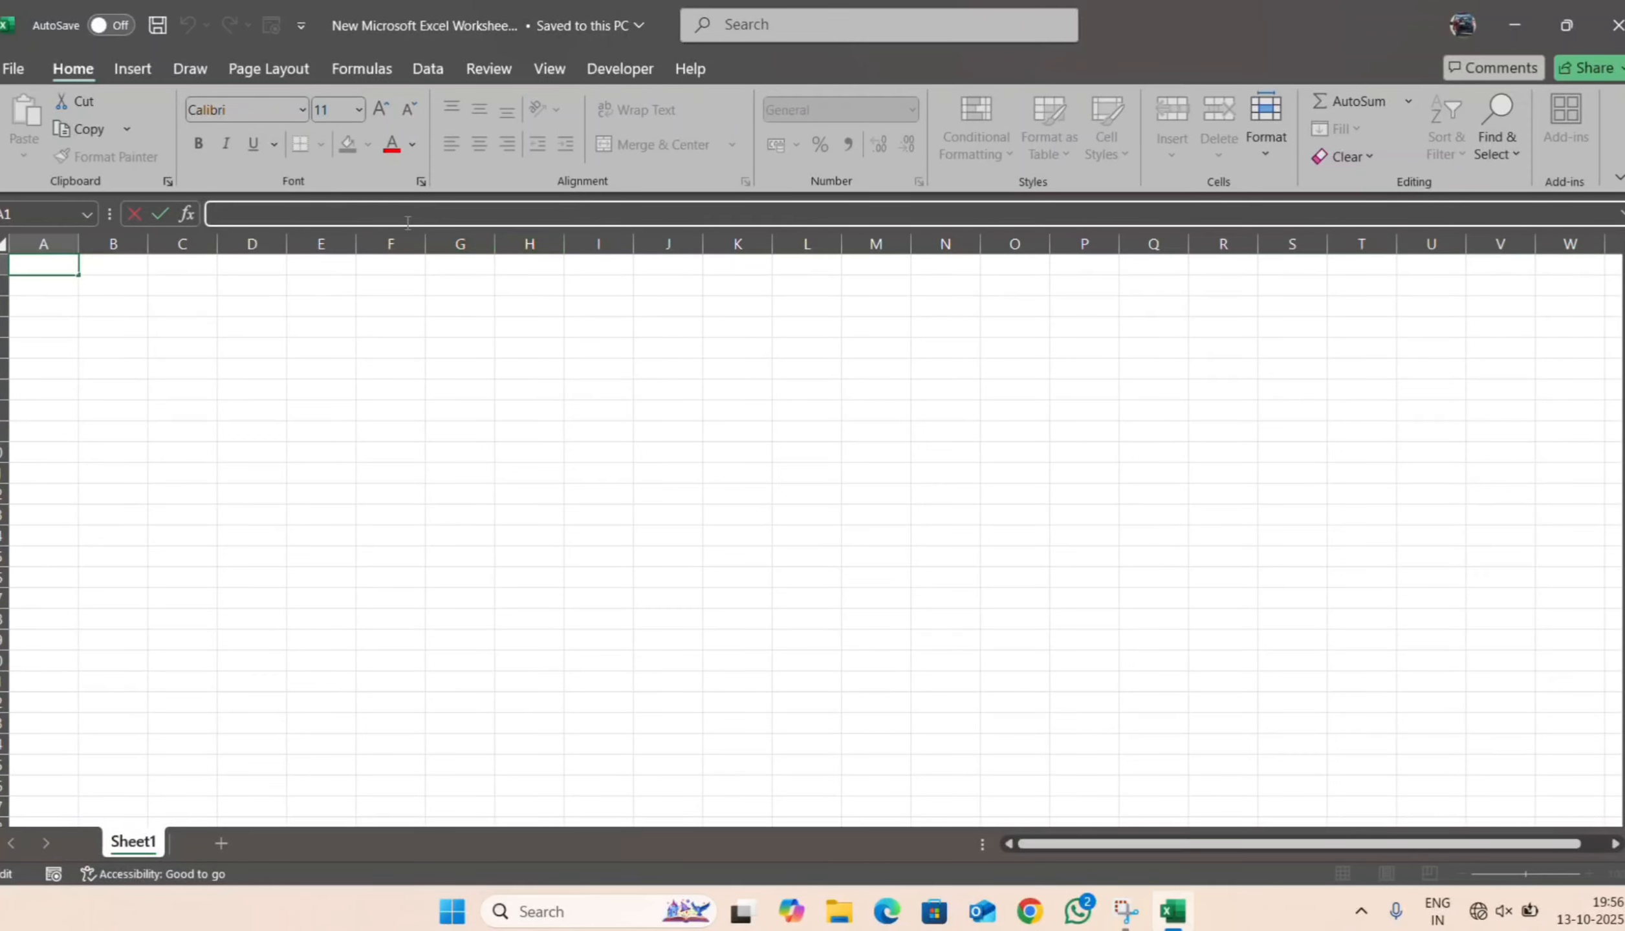
# - Select column A, column D and row 10 in turn to point out the sheet's columns and rows
pyautogui.click(53, 244)
pyautogui.click(258, 246)
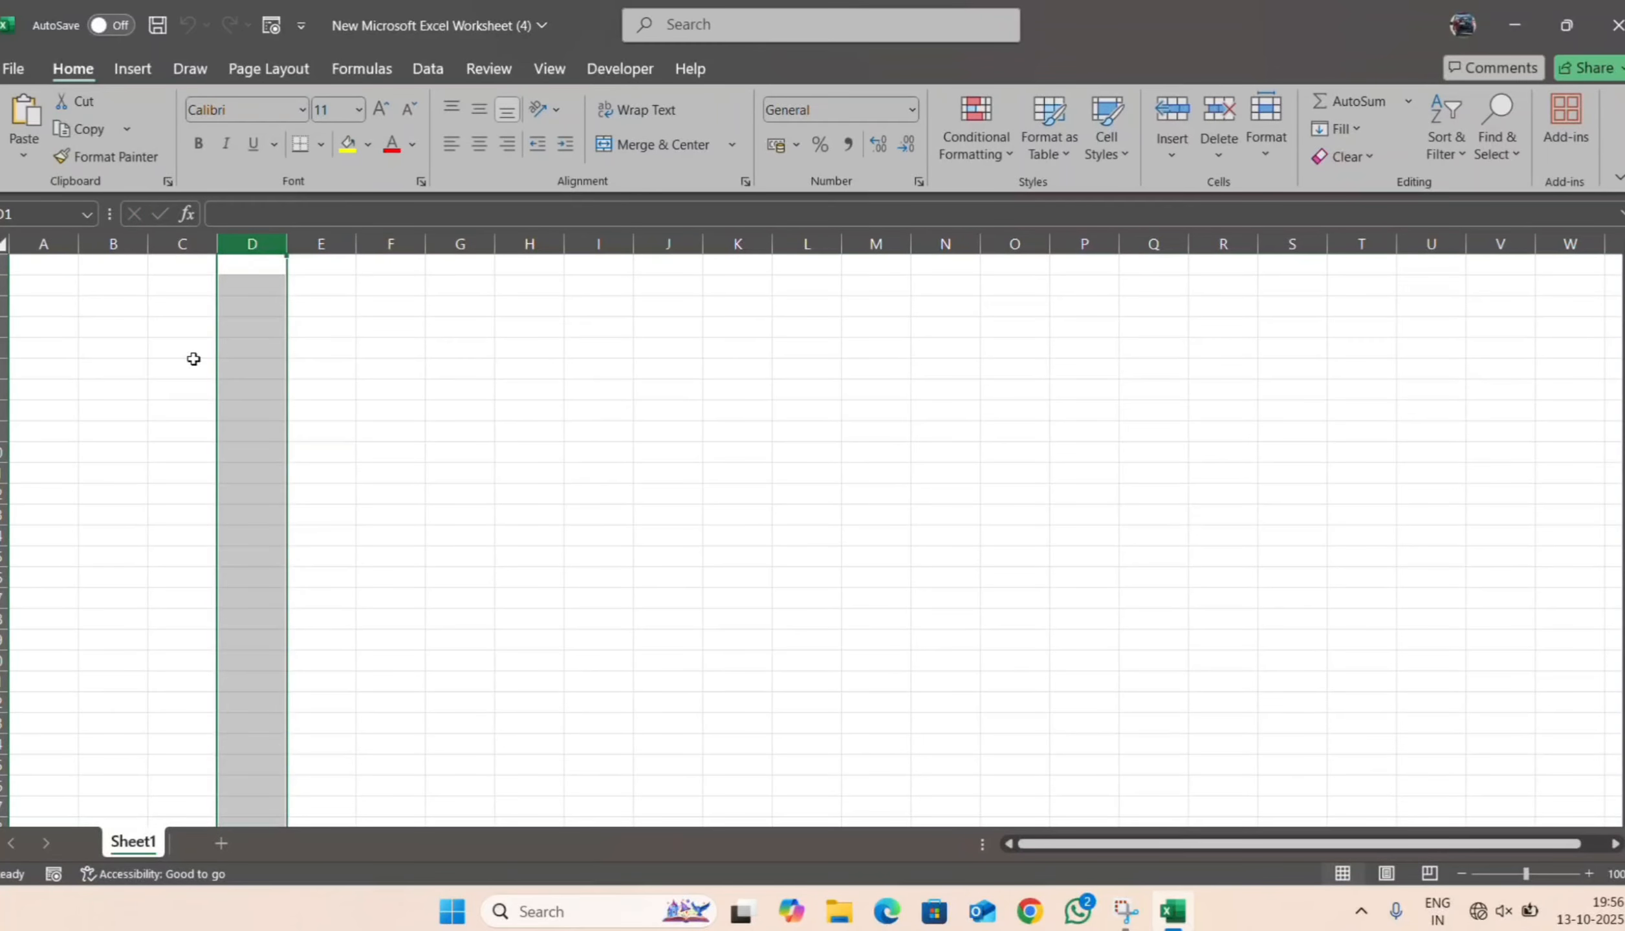
pyautogui.click(4, 455)
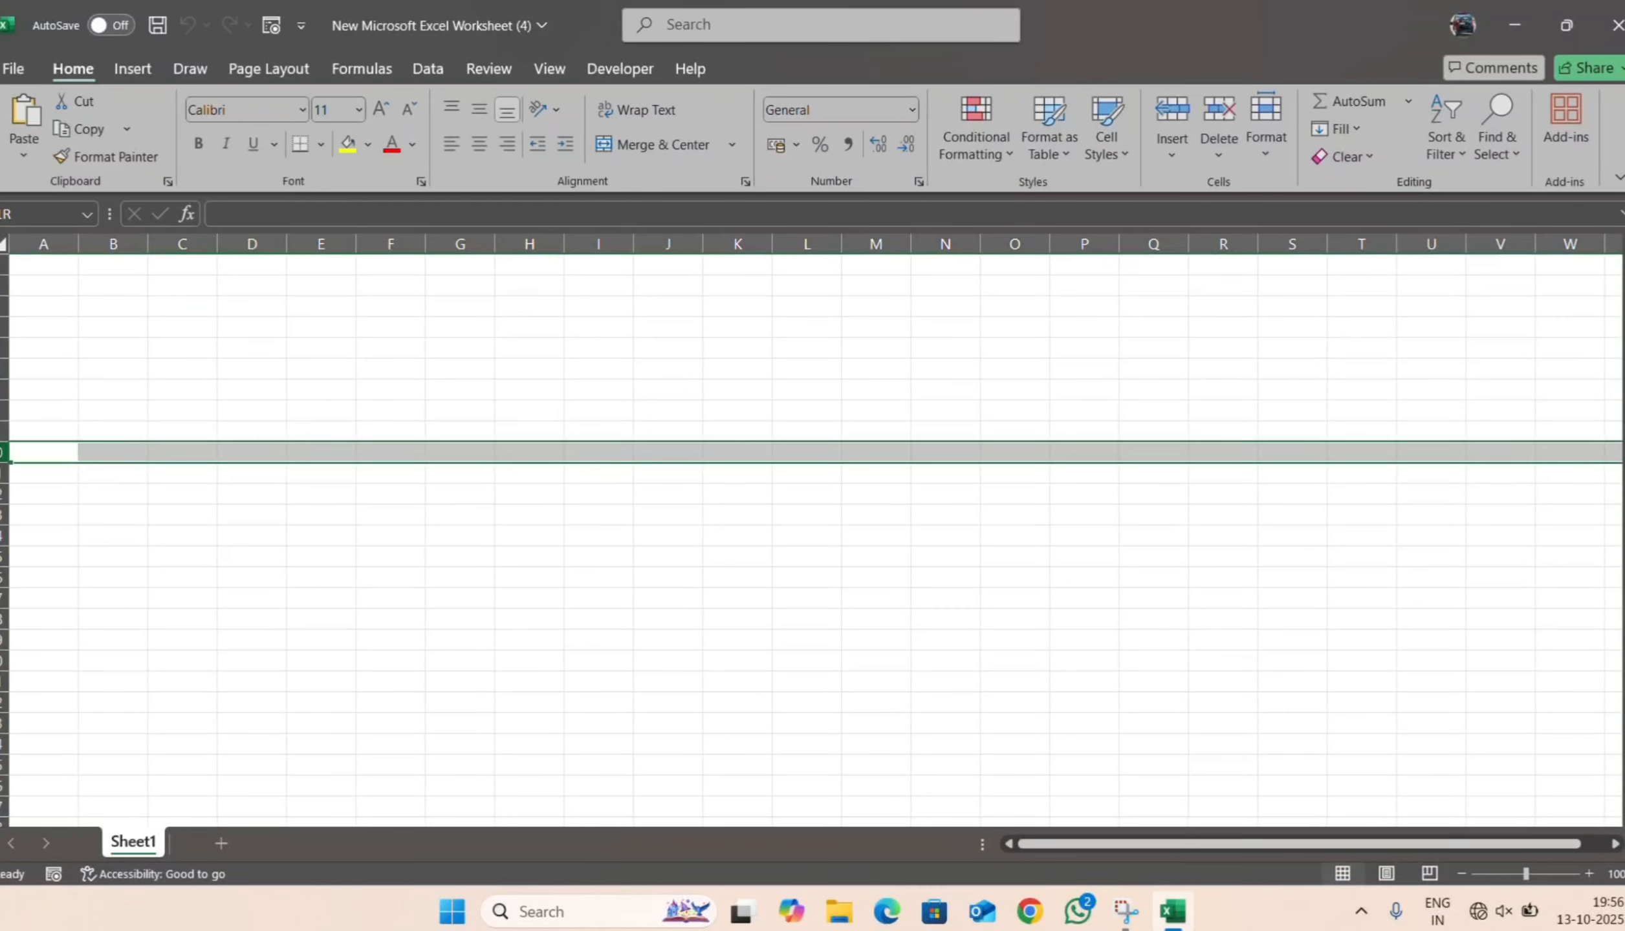
# - Enter the channel name as text in cell D10, where column D and row 10 meet
pyautogui.click(251, 451)
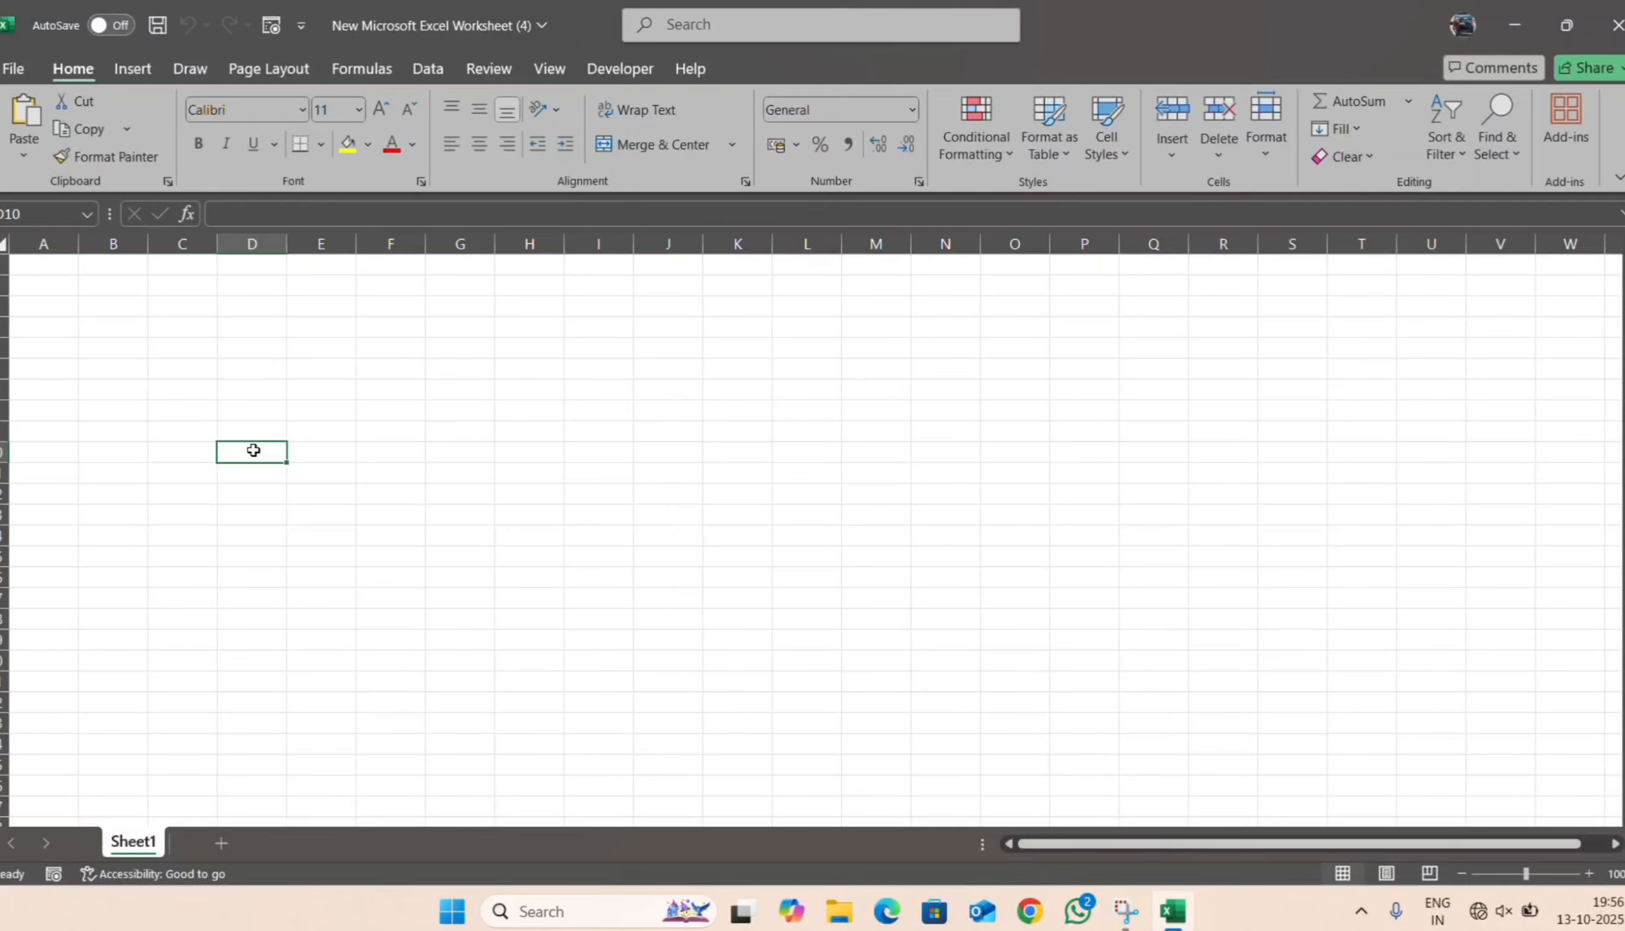
pyautogui.write('computer')
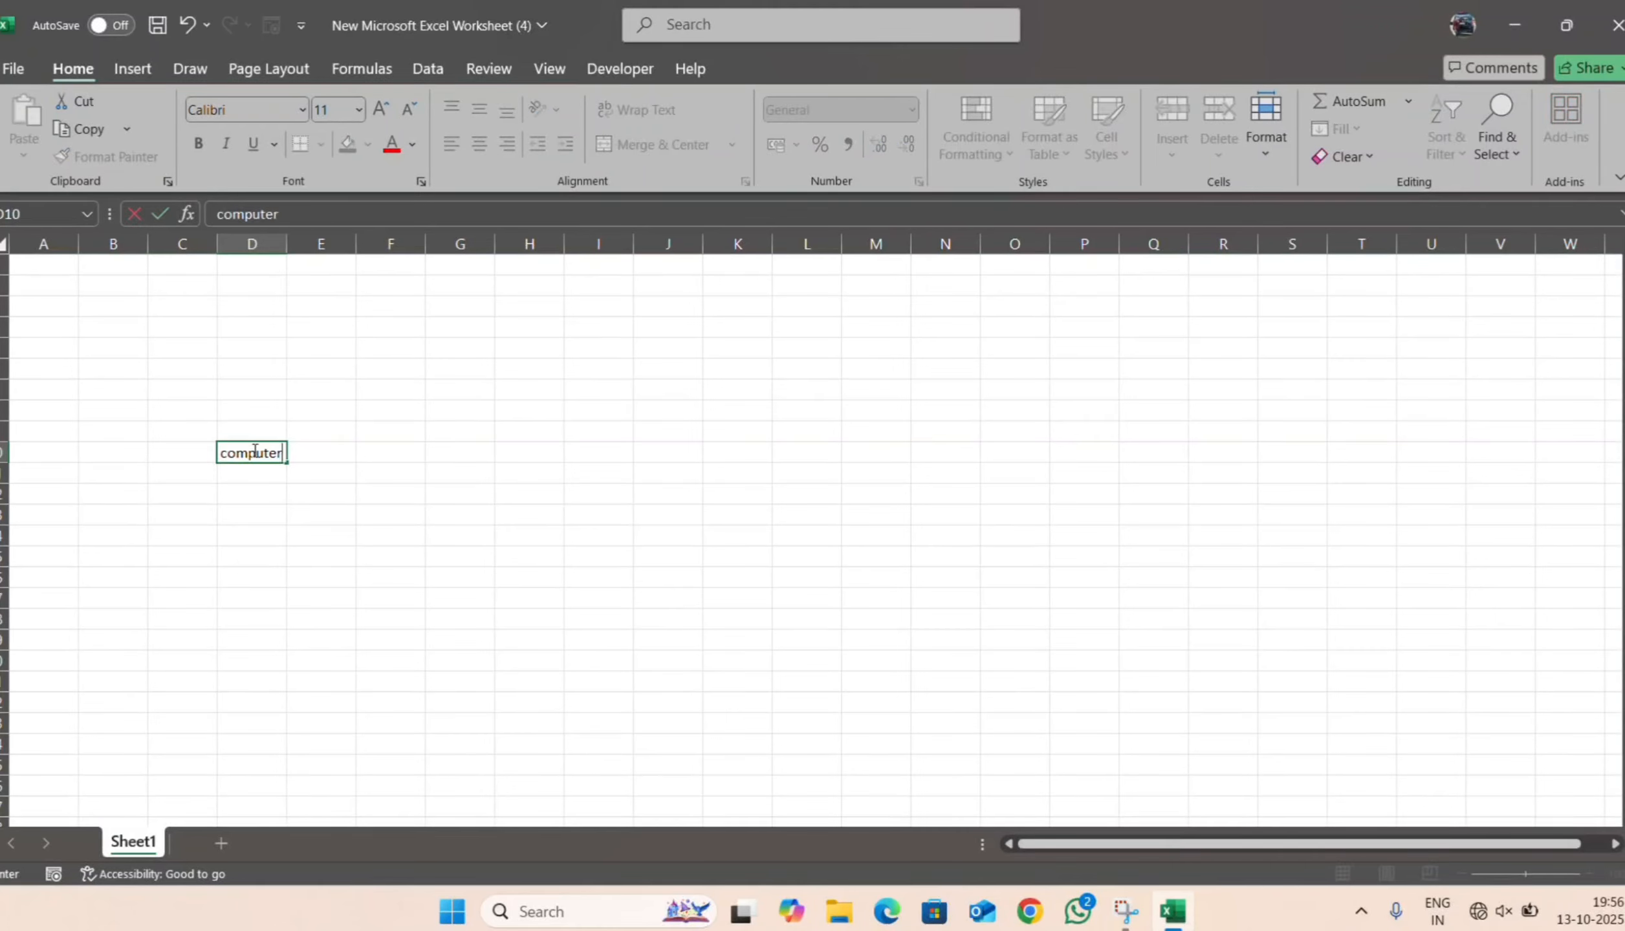
pyautogui.write(' tech by sushil')
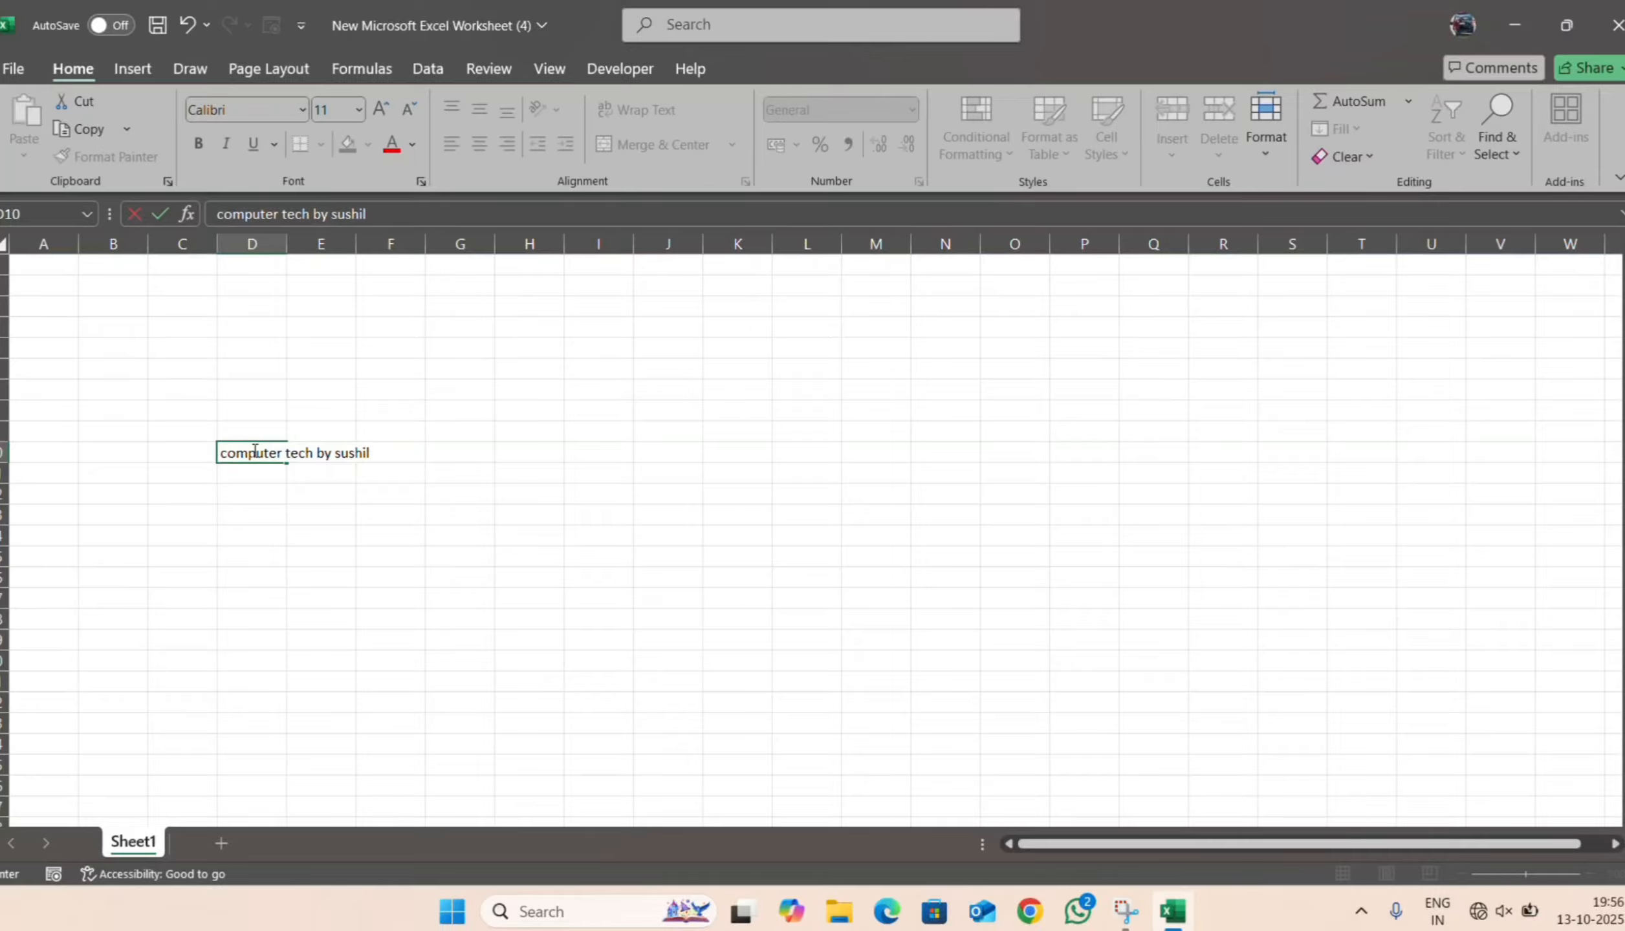
pyautogui.press('Return')
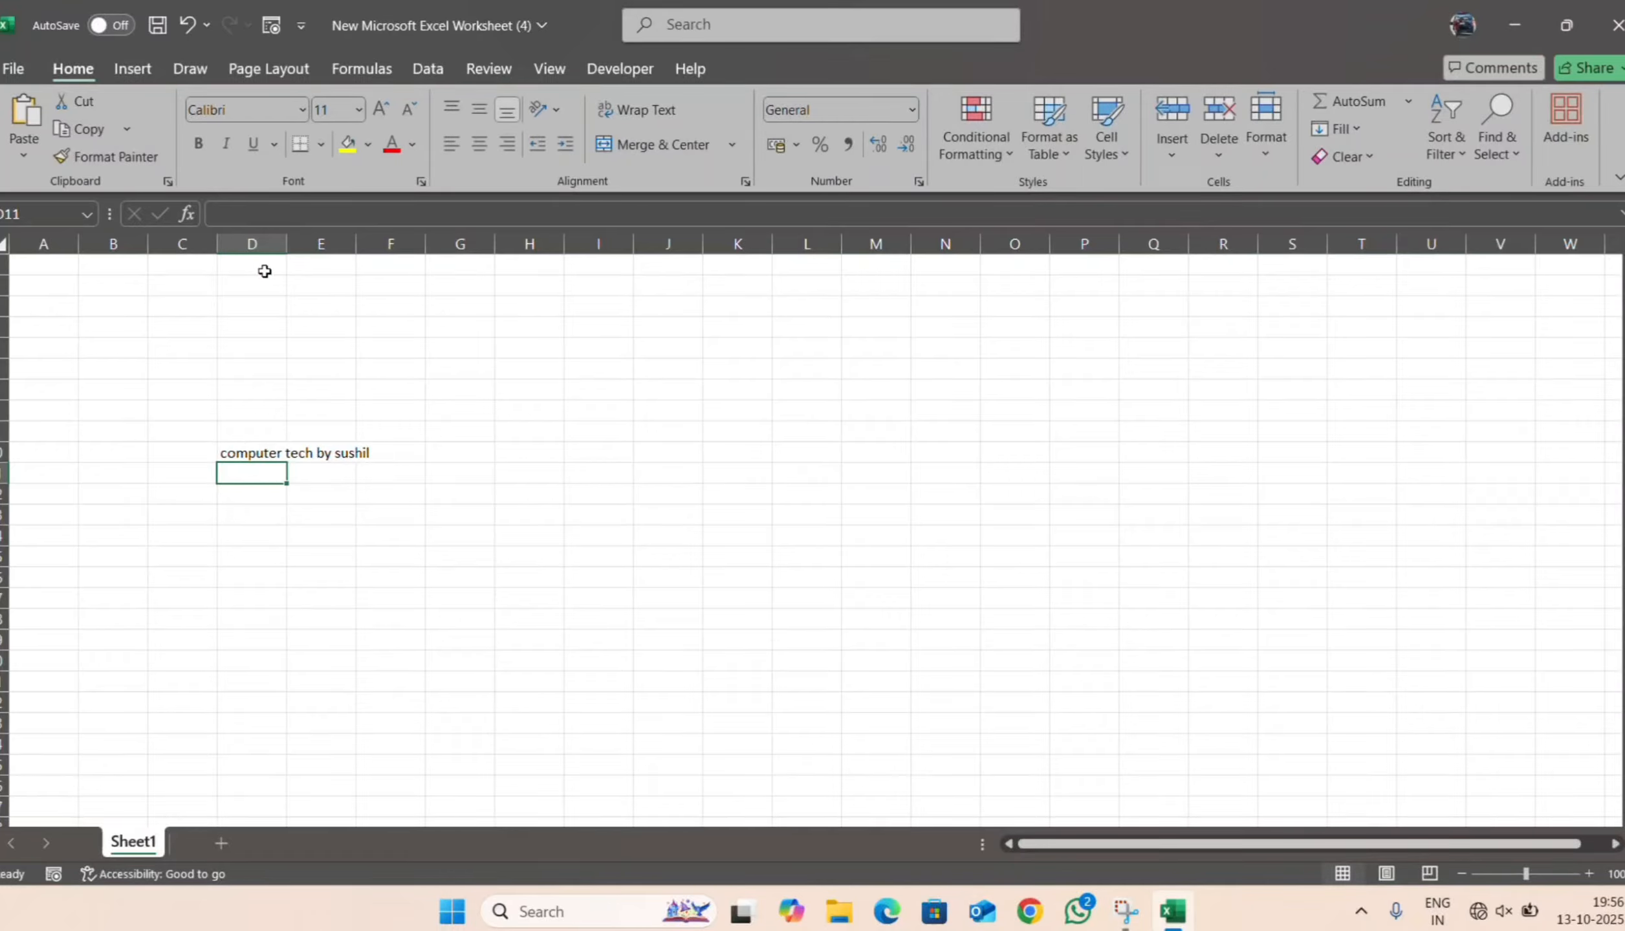
# - Inspect cell D10's text in the formula bar and leave the cell without editing it
pyautogui.click(252, 453)
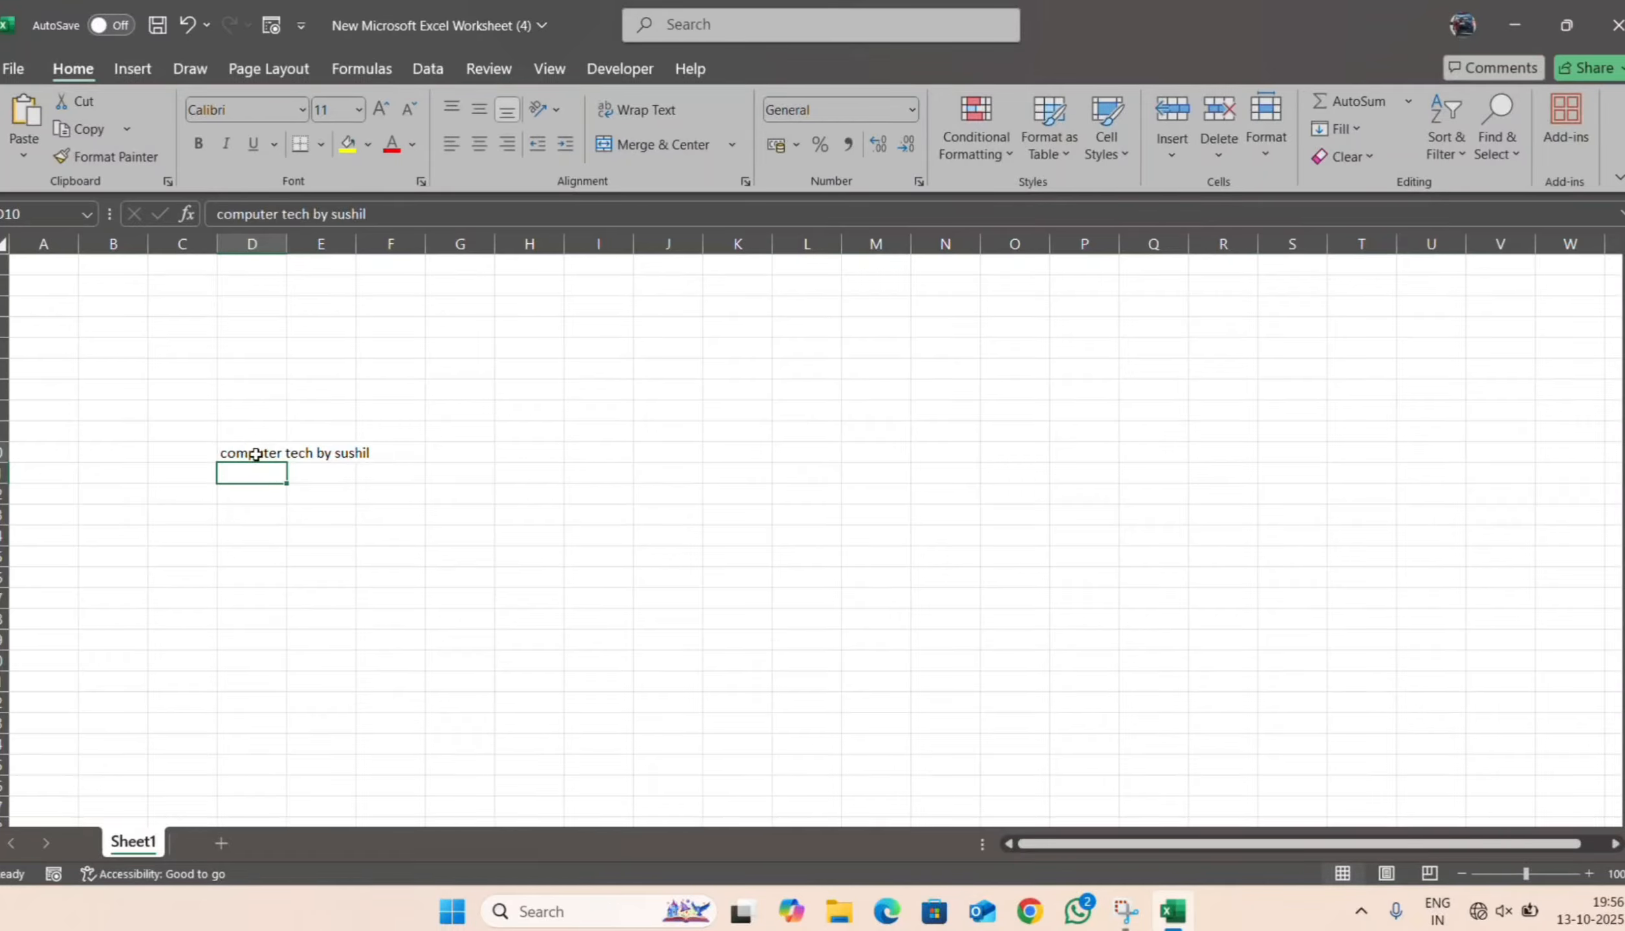
pyautogui.click(367, 215)
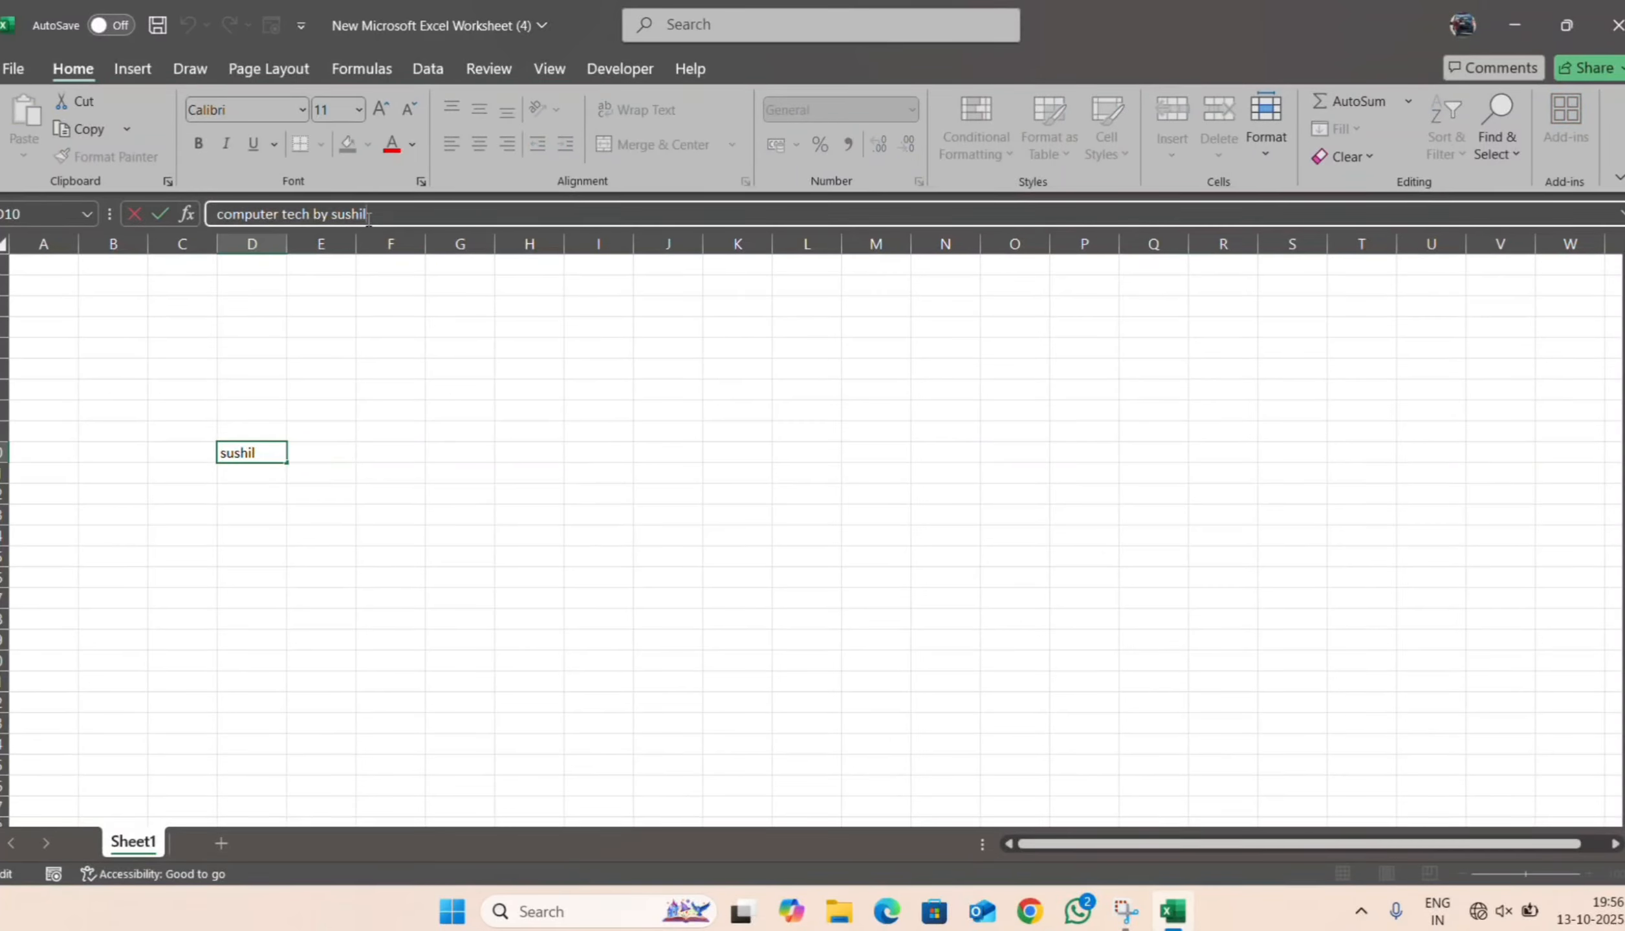
pyautogui.click(258, 490)
pyautogui.click(272, 454)
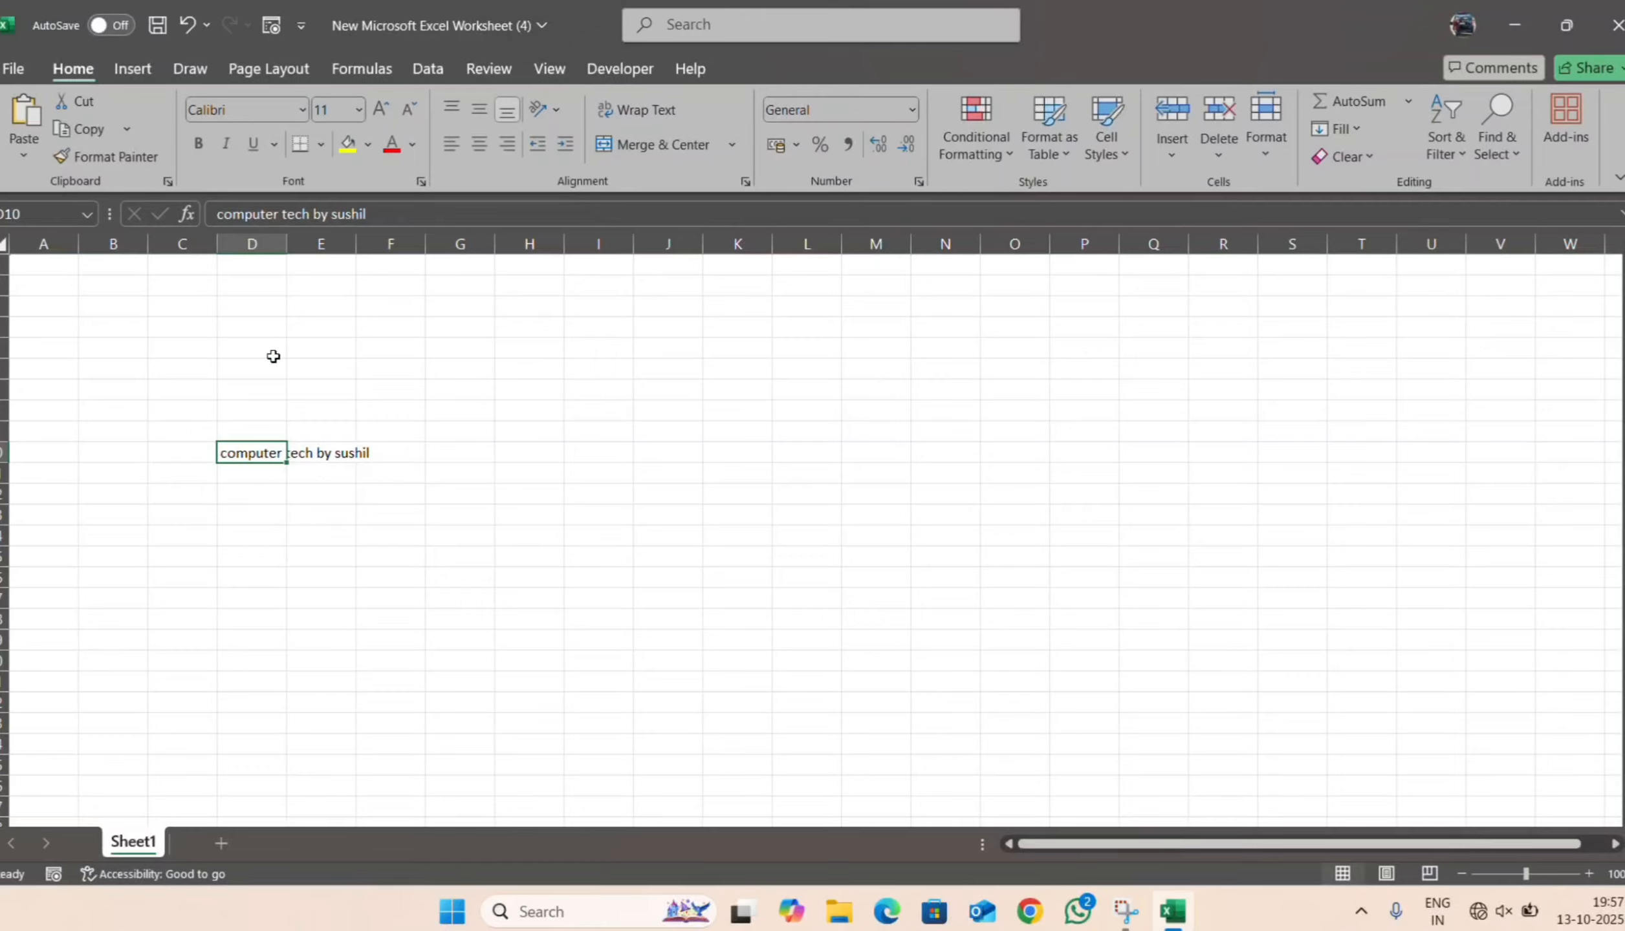
pyautogui.click(290, 501)
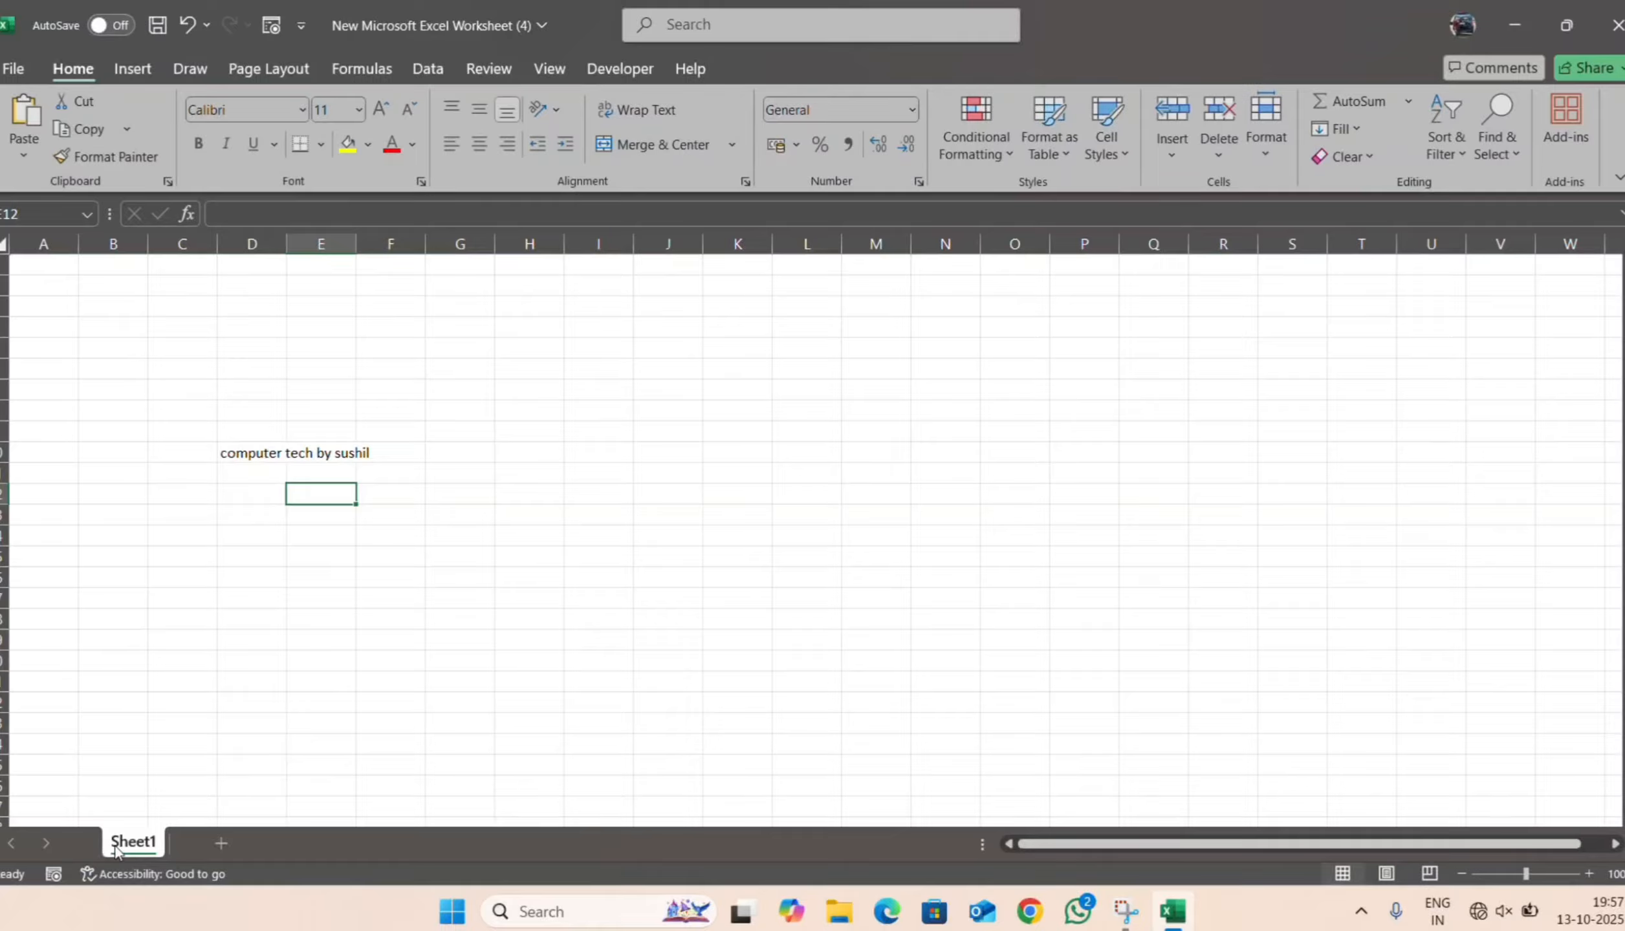
# - Add five new worksheets, Sheet2 through Sheet6, to the workbook
pyautogui.click(220, 845)
pyautogui.click(295, 846)
pyautogui.click(365, 847)
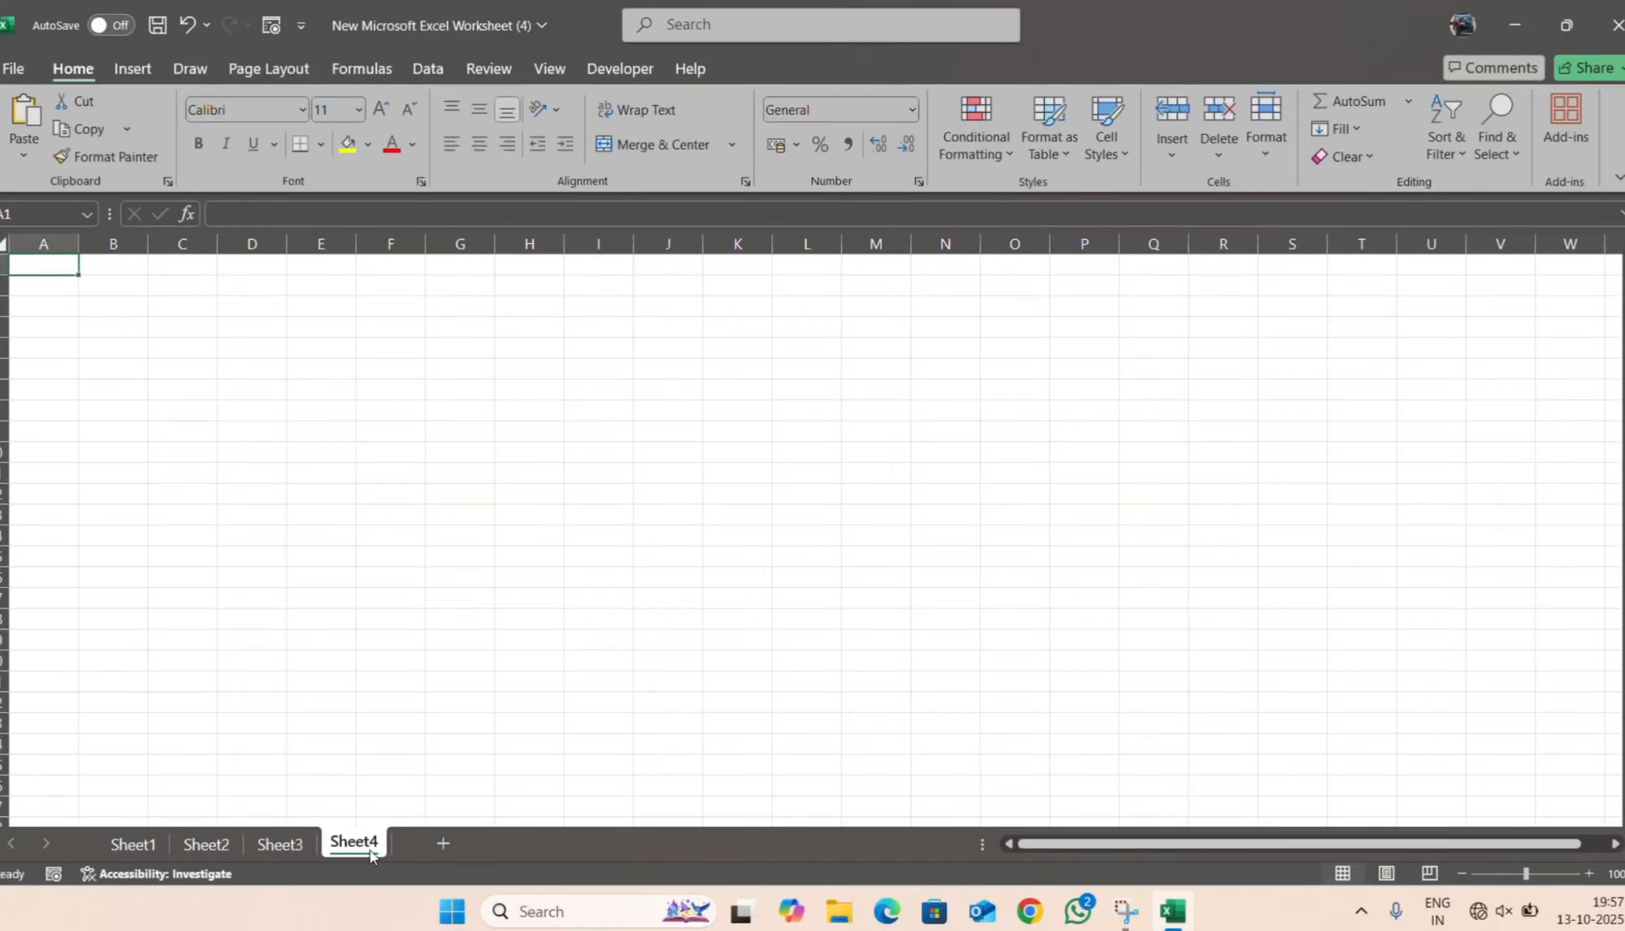
pyautogui.click(442, 845)
pyautogui.click(511, 844)
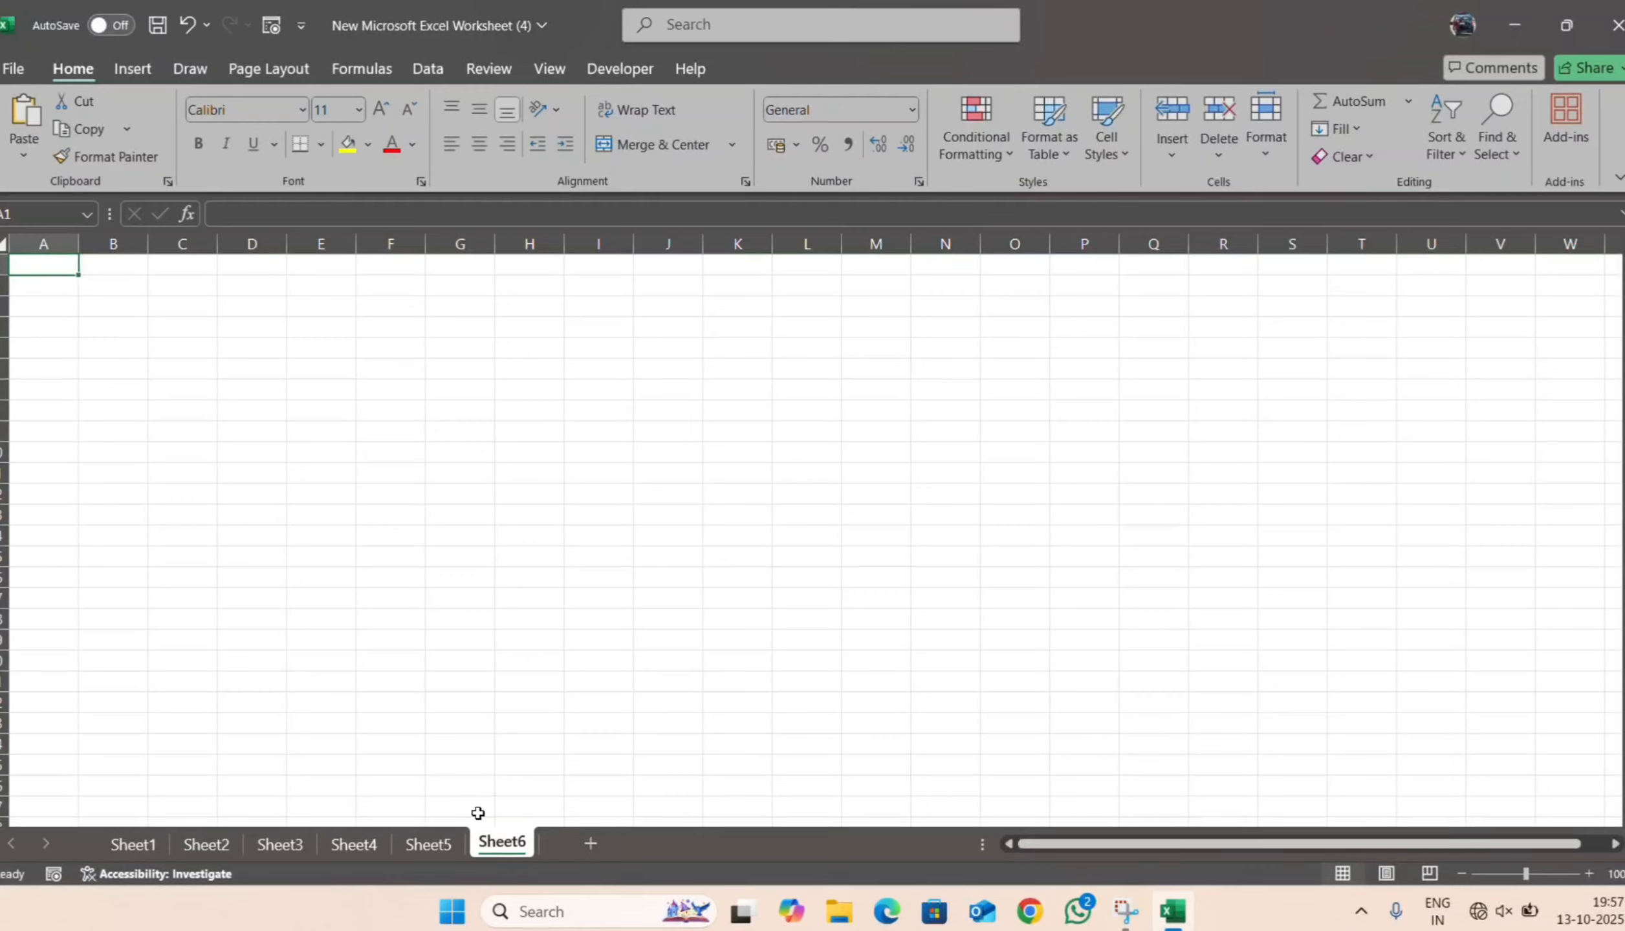
# - Rename Sheet3 with the presenter's first name
pyautogui.rightClick(294, 845)
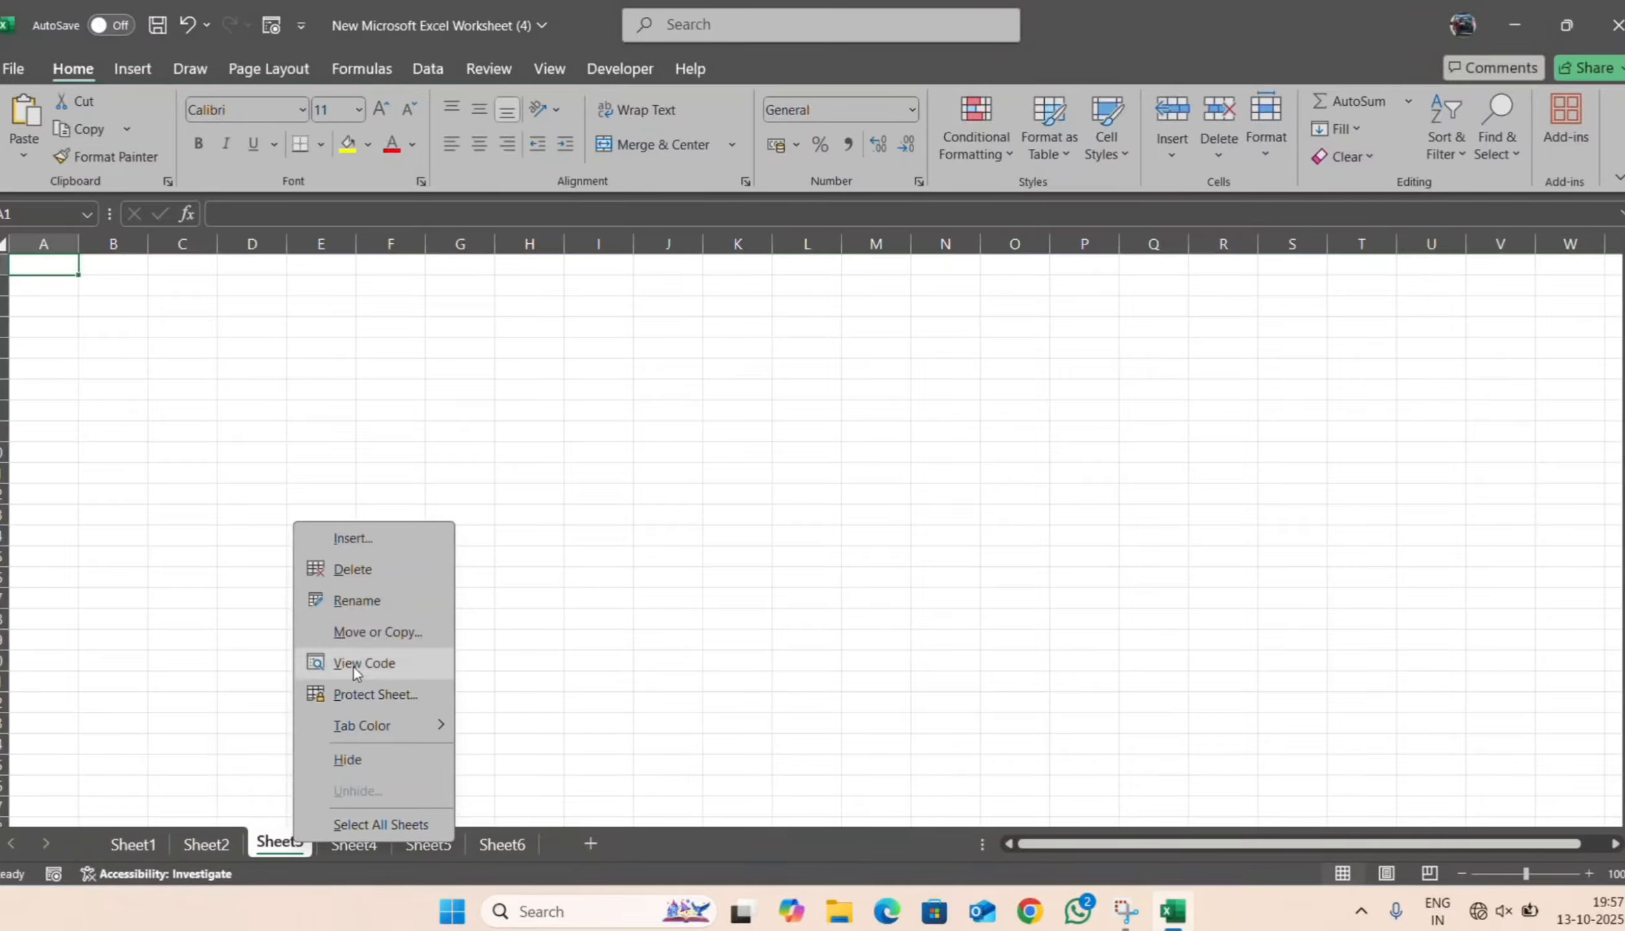
pyautogui.click(356, 600)
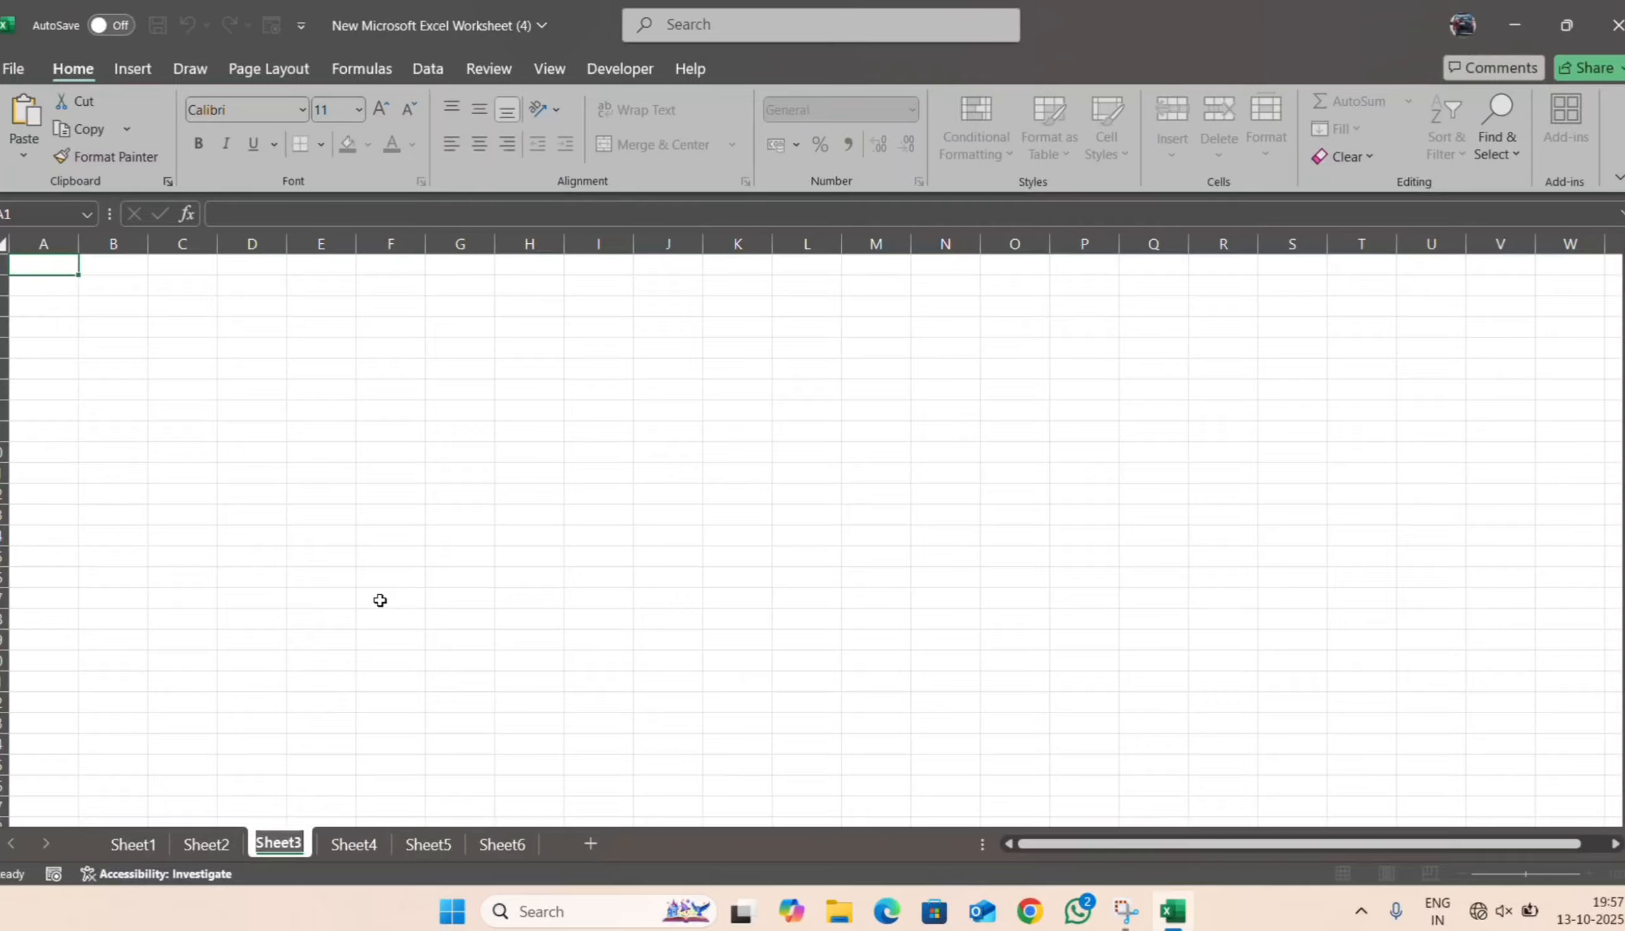
pyautogui.write('sushil')
pyautogui.press('Return')
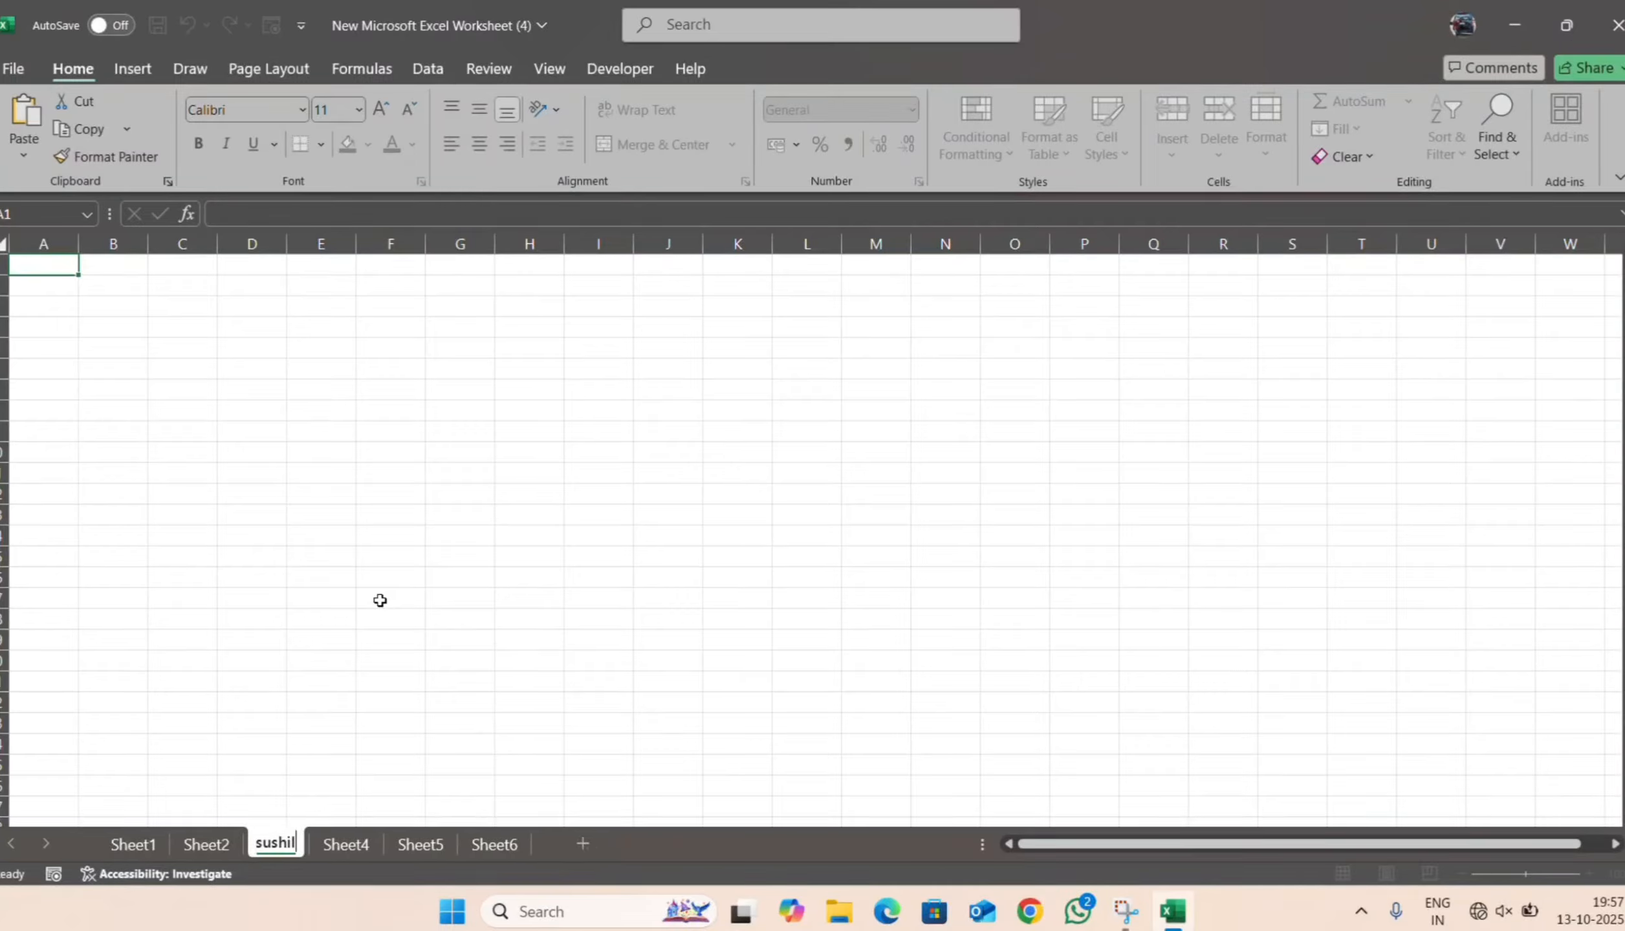
pyautogui.click(438, 700)
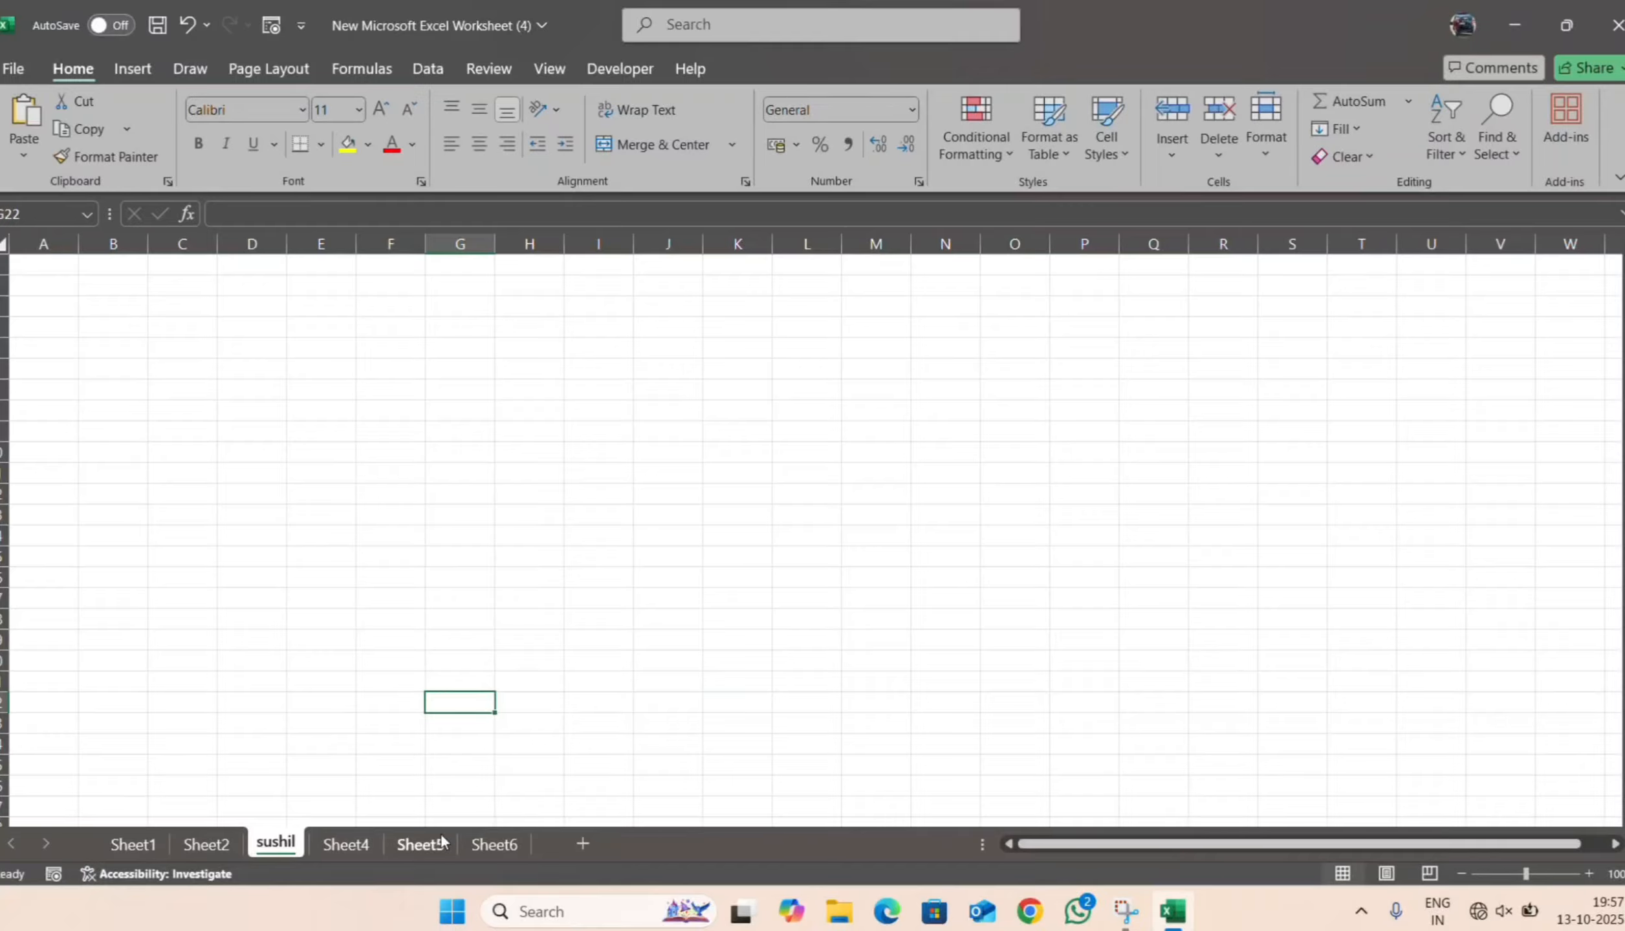
# - Delete Sheet4 and Sheet5 from the workbook
pyautogui.rightClick(375, 850)
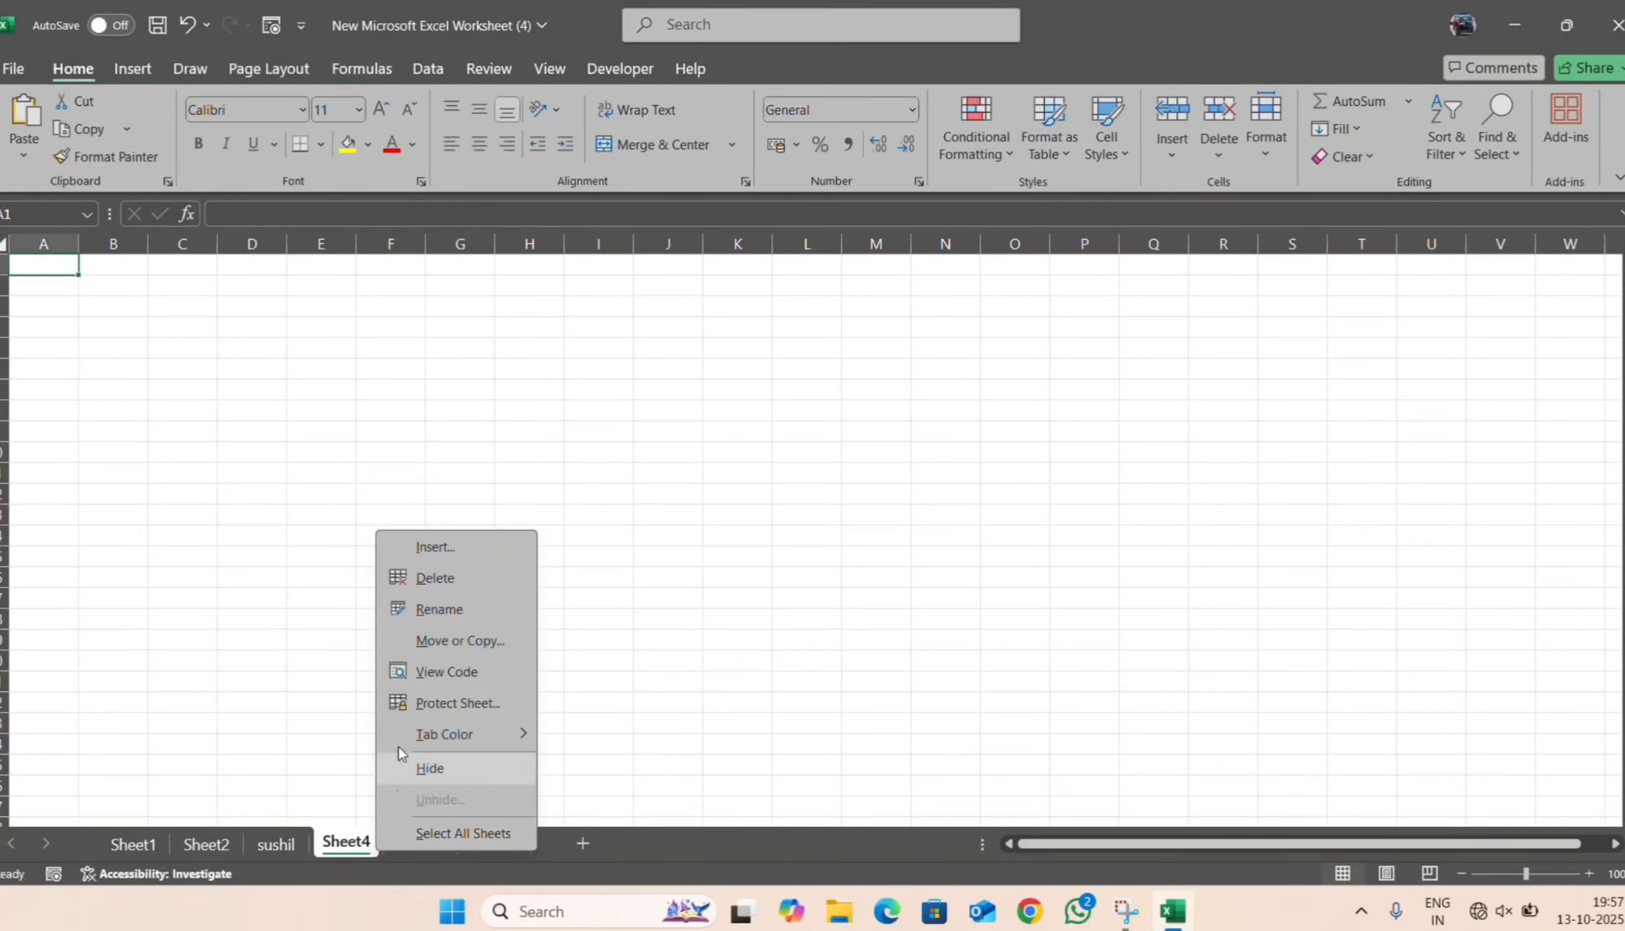
pyautogui.click(456, 584)
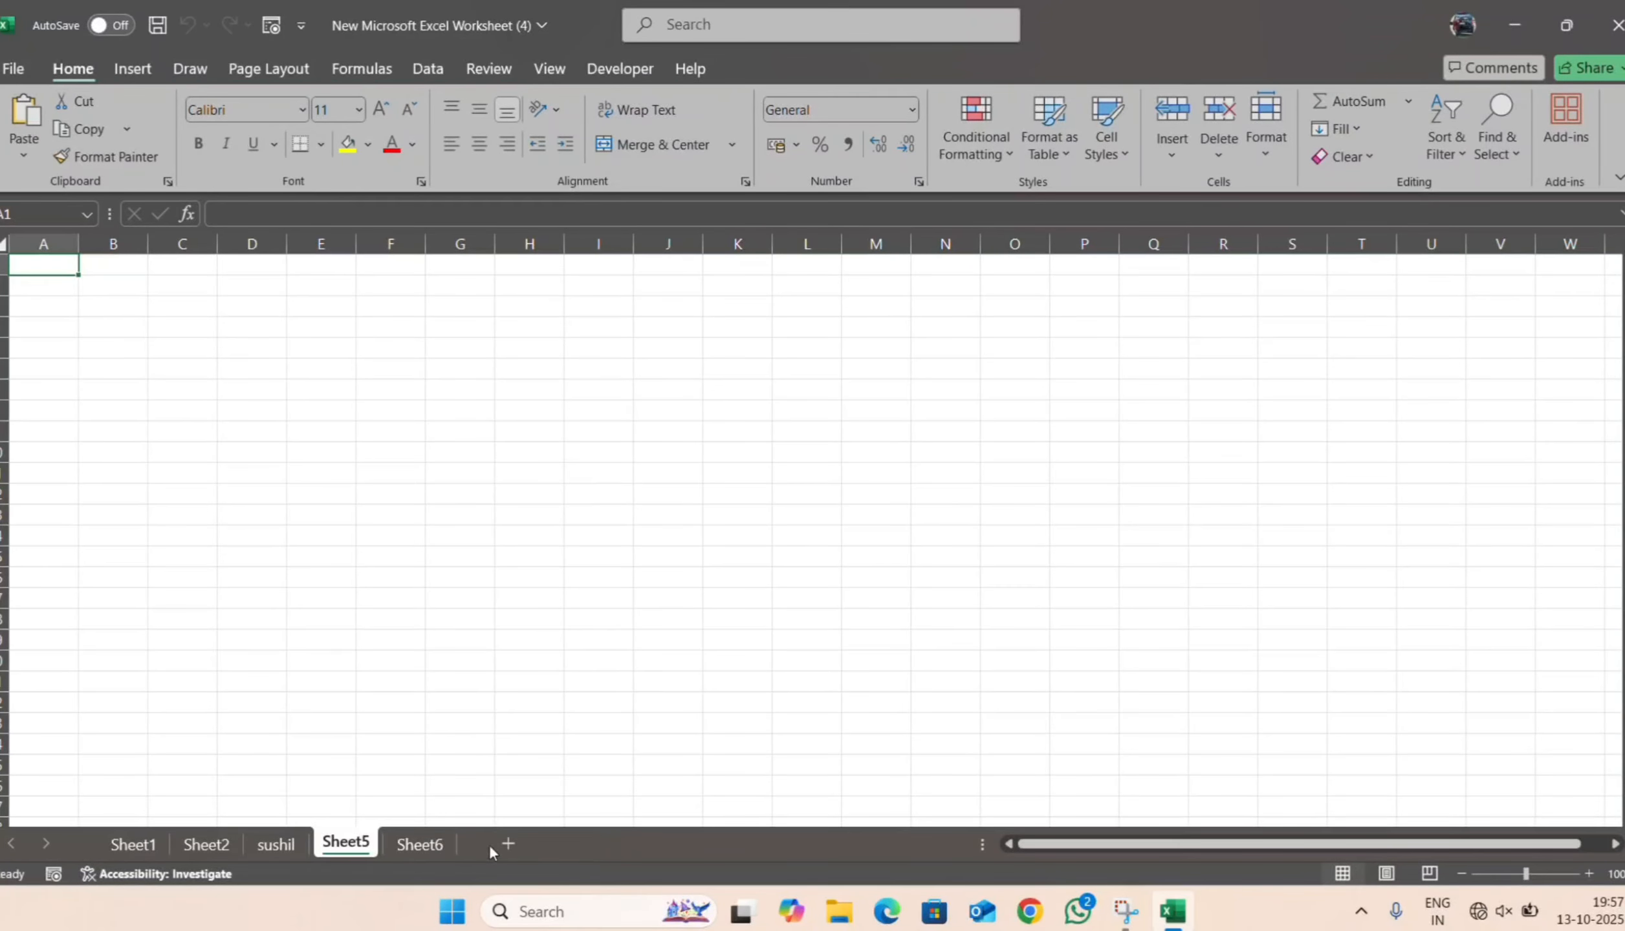
pyautogui.hotkey('alt', 'h')
pyautogui.press('d')
pyautogui.press('s')
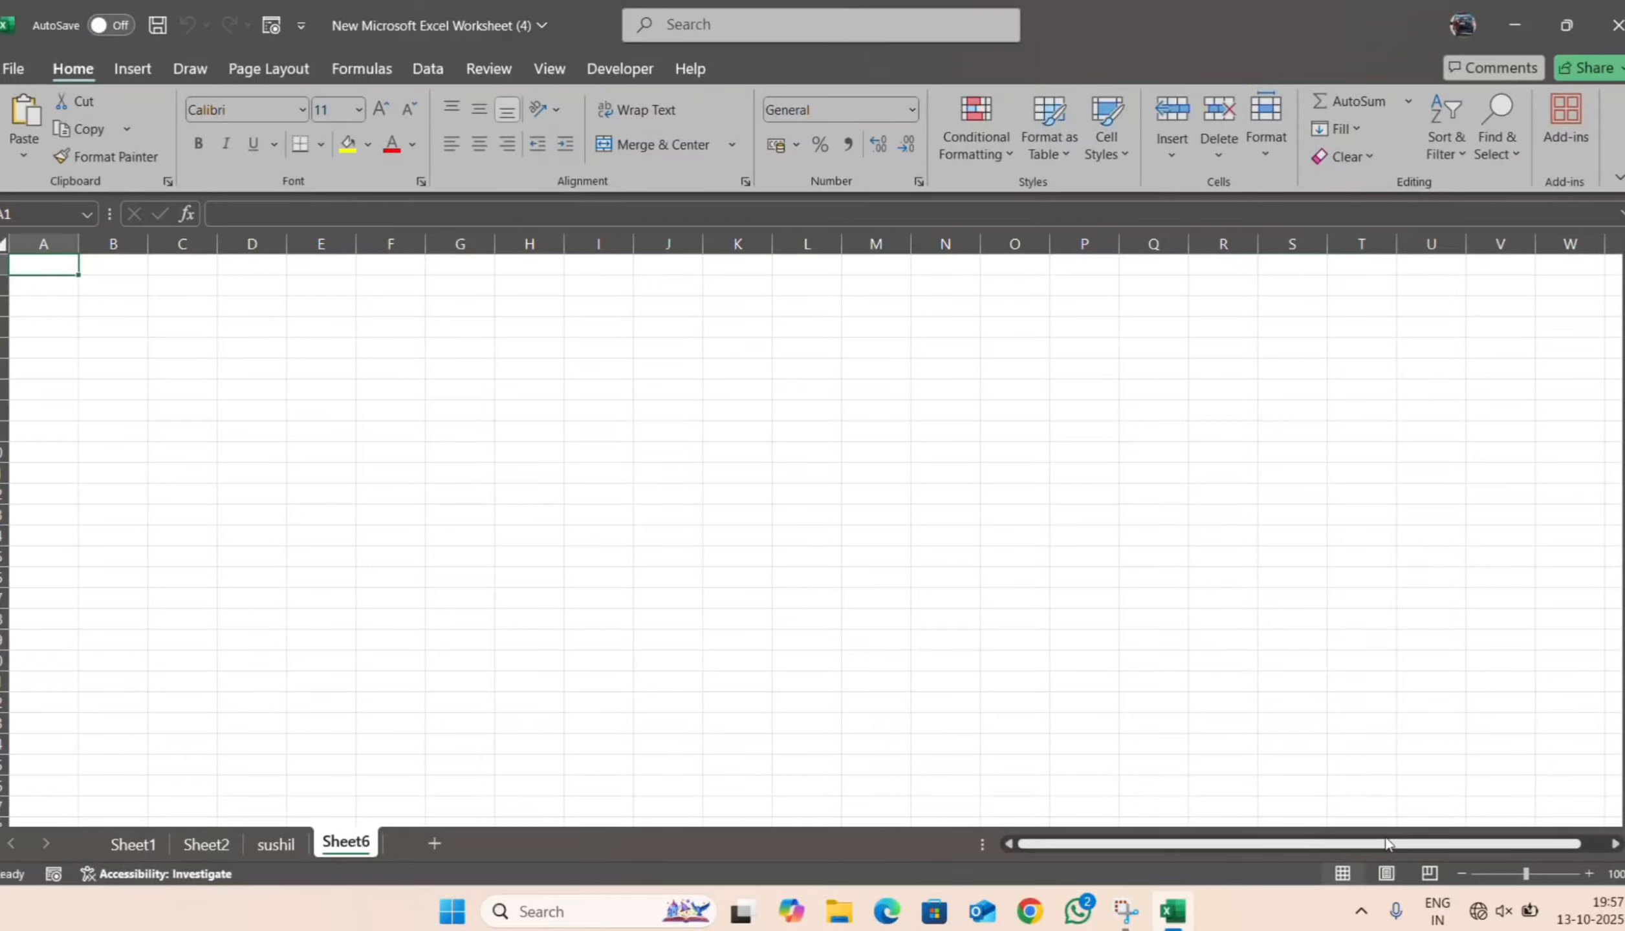
# - Increase the zoom of Sheet6 to 170%
pyautogui.moveTo(1392, 848); pyautogui.dragTo(1302, 855)
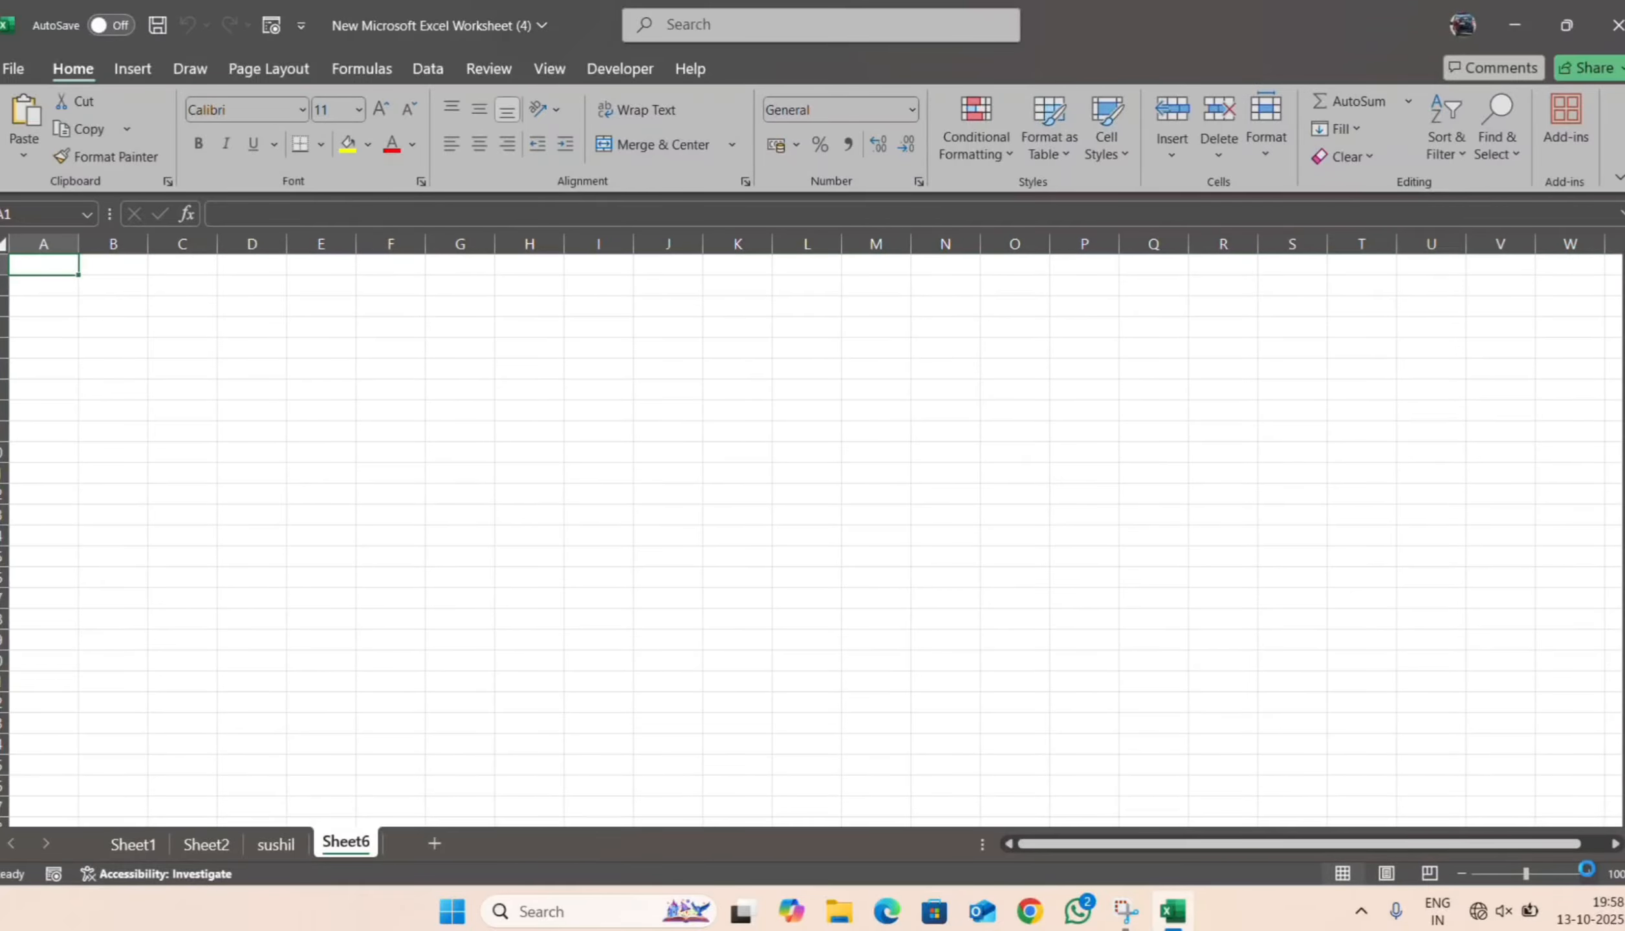
pyautogui.click(1589, 873)
pyautogui.click(1589, 873)
pyautogui.click(1589, 873)
pyautogui.click(1589, 873)
pyautogui.click(1589, 874)
pyautogui.click(1589, 874)
pyautogui.click(1589, 873)
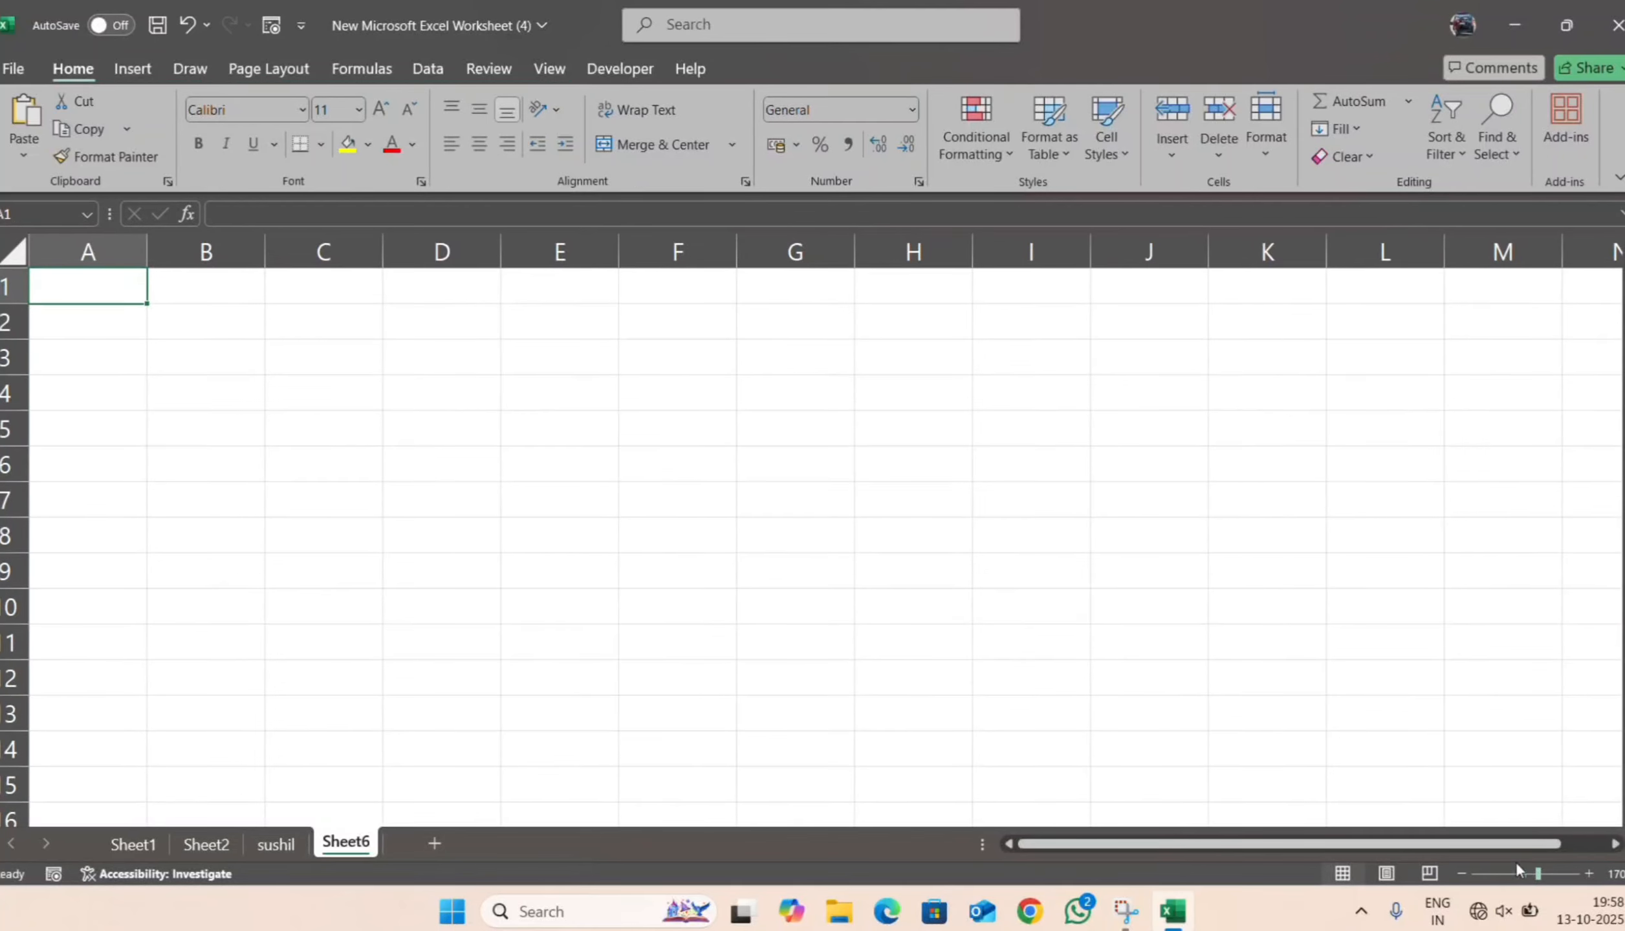
# - Scroll Sheet6 sideways and down, return to cell A1, and reduce the zoom to 130%
pyautogui.moveTo(1438, 845); pyautogui.dragTo(1357, 863)
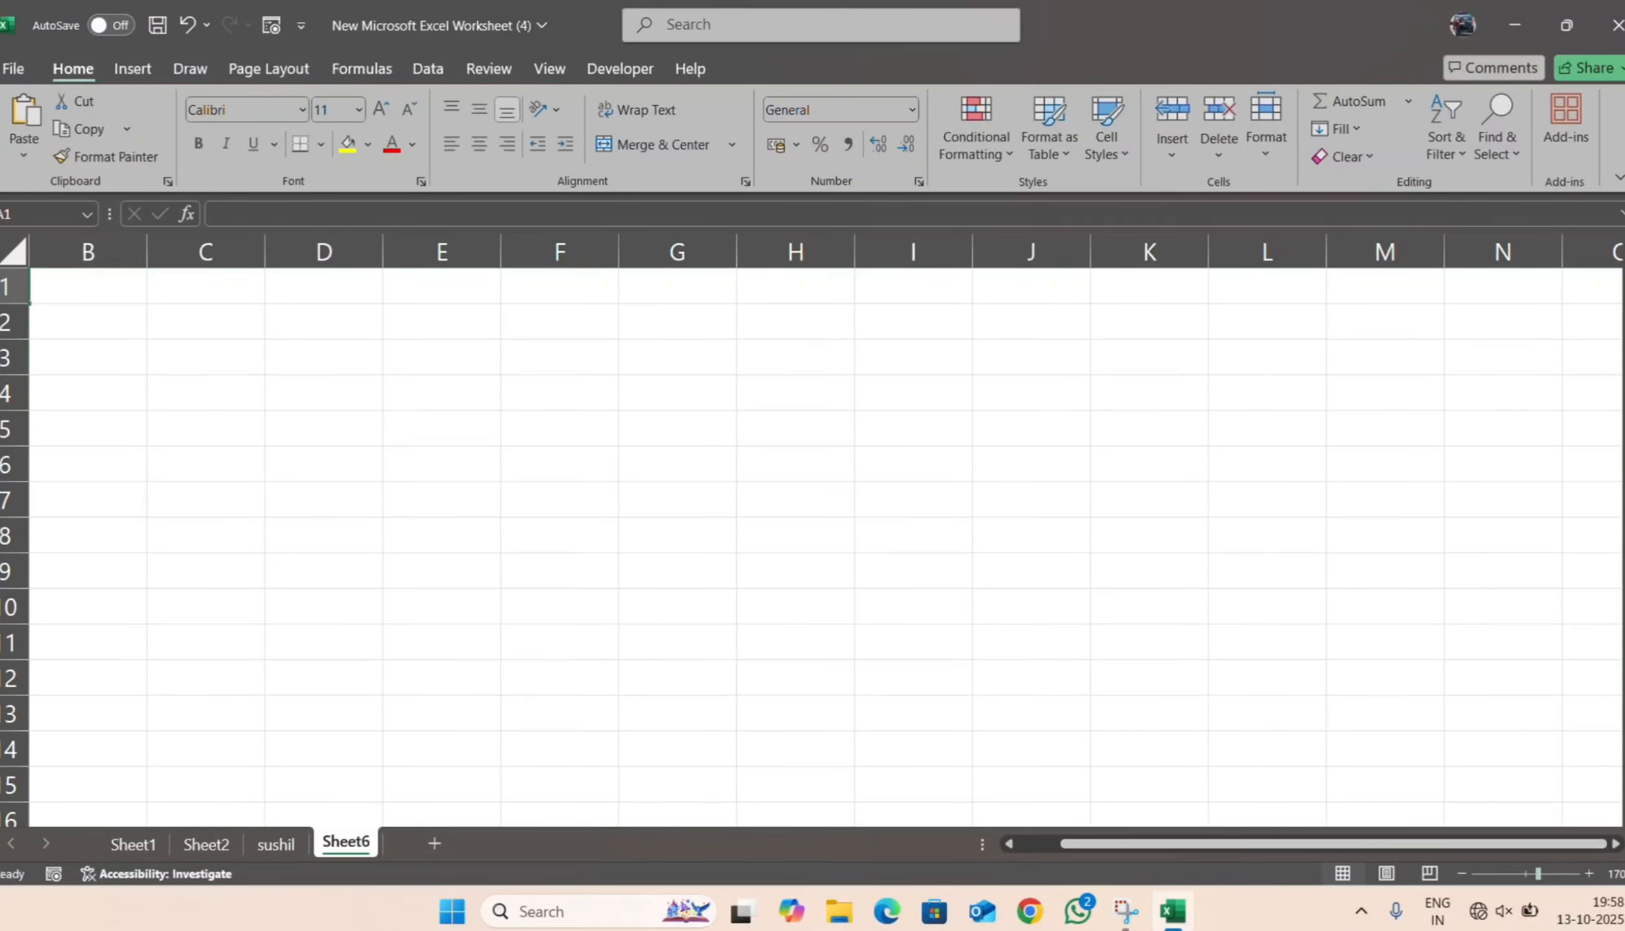
pyautogui.moveTo(1620, 640); pyautogui.dragTo(1620, 643)
pyautogui.hotkey('ctrl', 'Home')
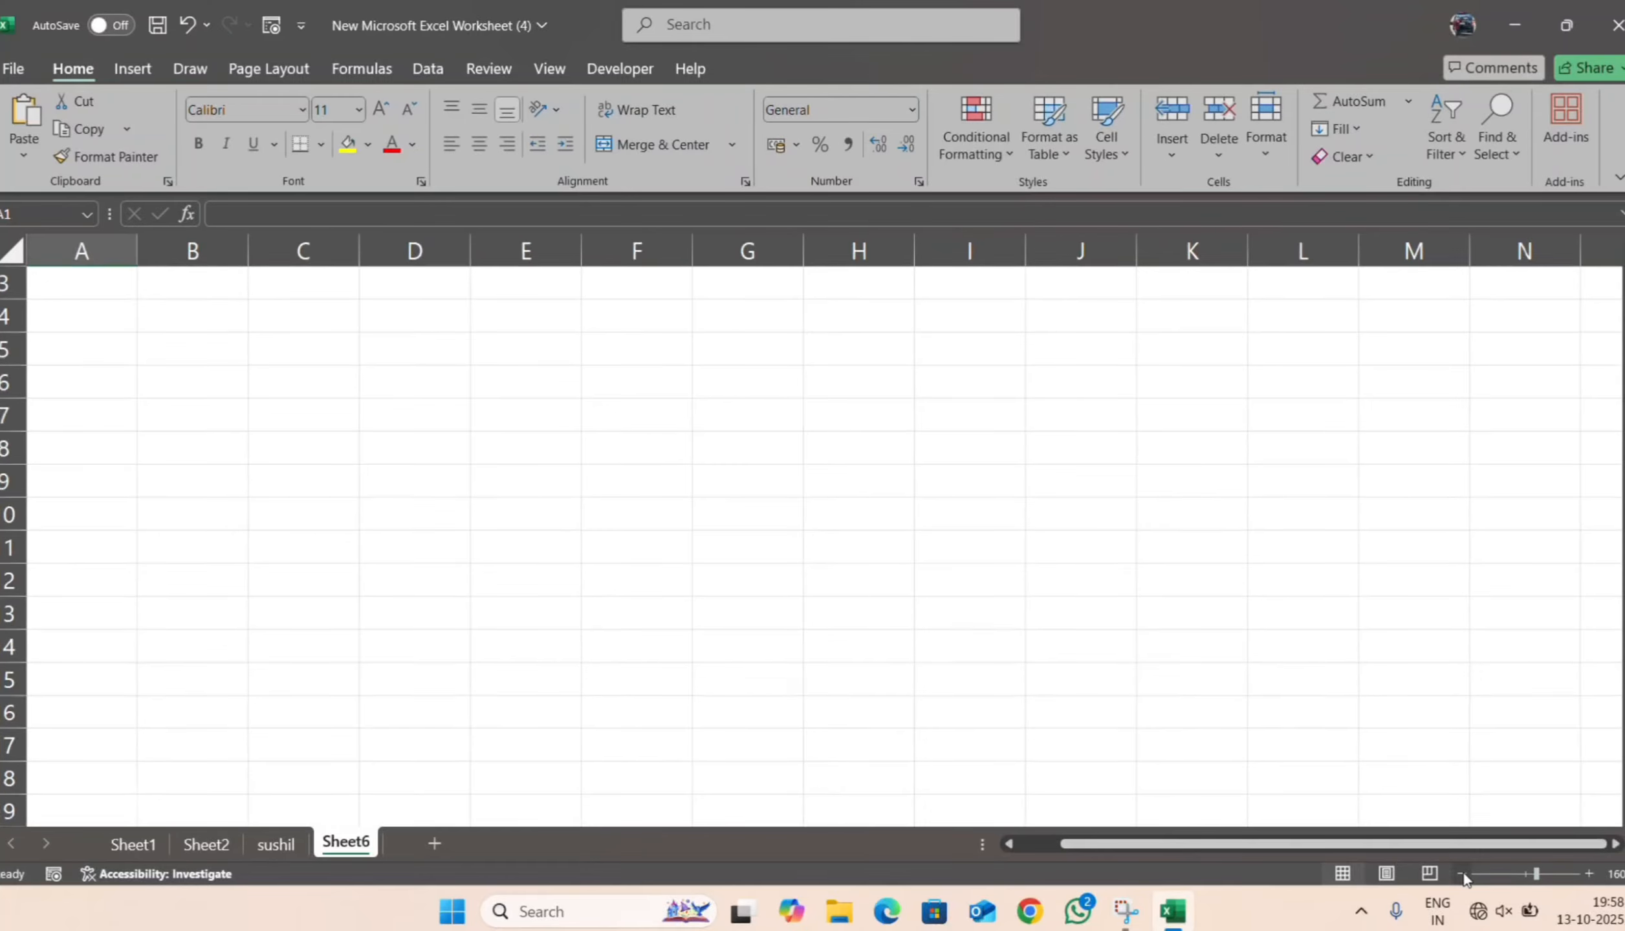
pyautogui.click(1462, 874)
pyautogui.click(1462, 874)
pyautogui.click(1462, 874)
pyautogui.click(1462, 874)
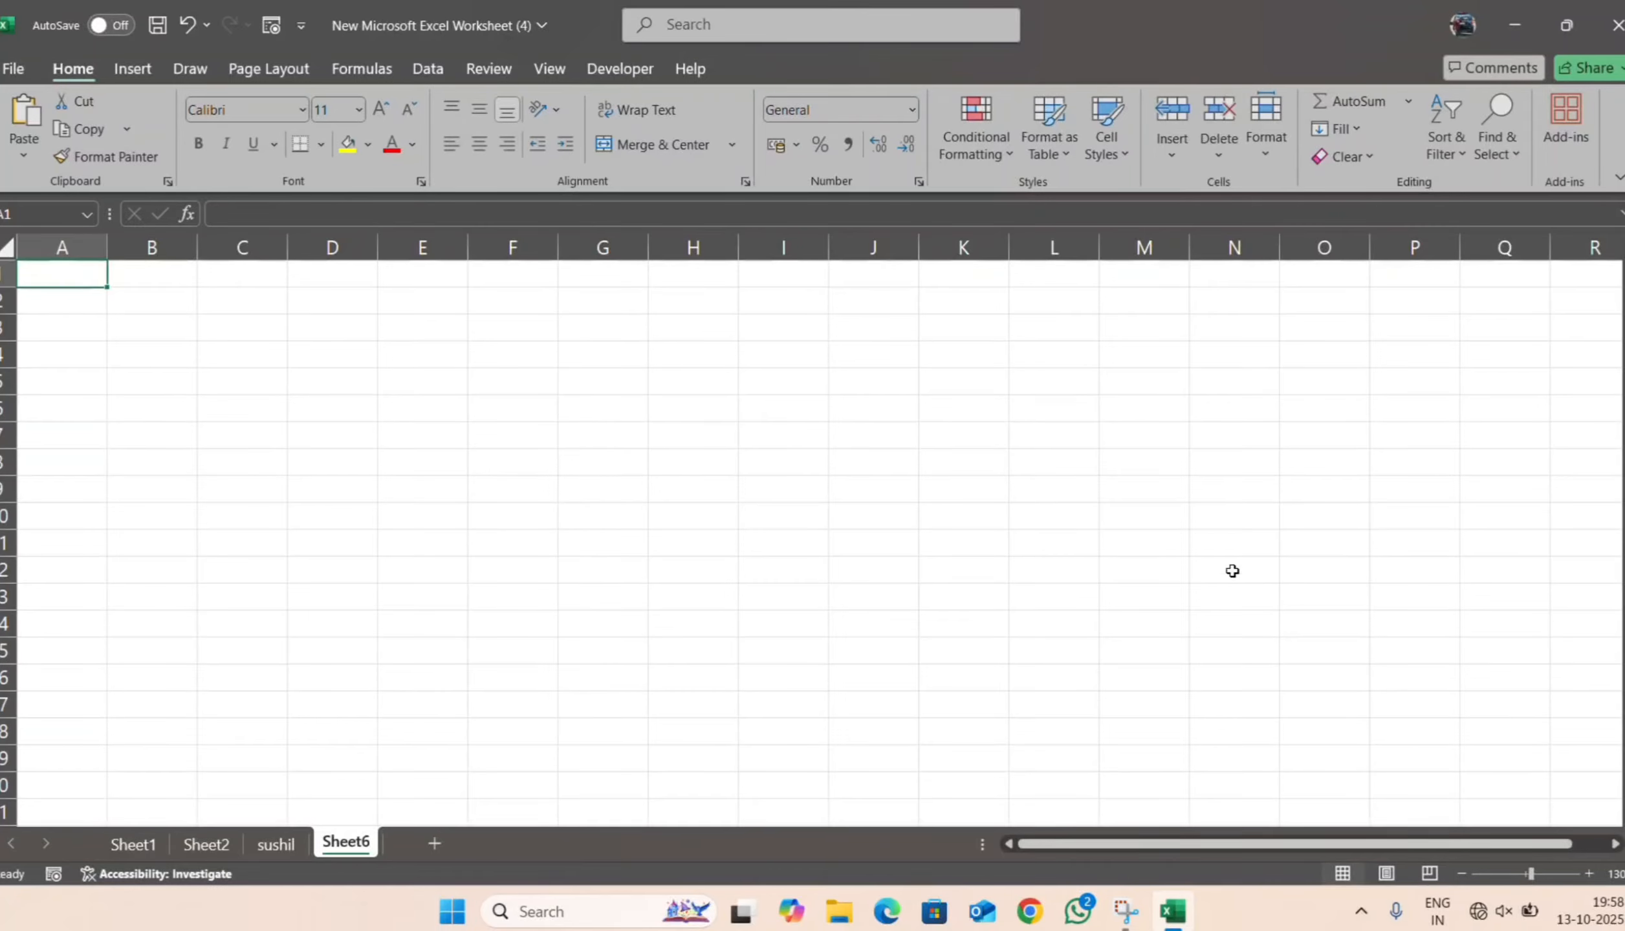
# - Enter the numbers 1 and 2 in cells B2 and B3 of Sheet6
pyautogui.click(128, 313)
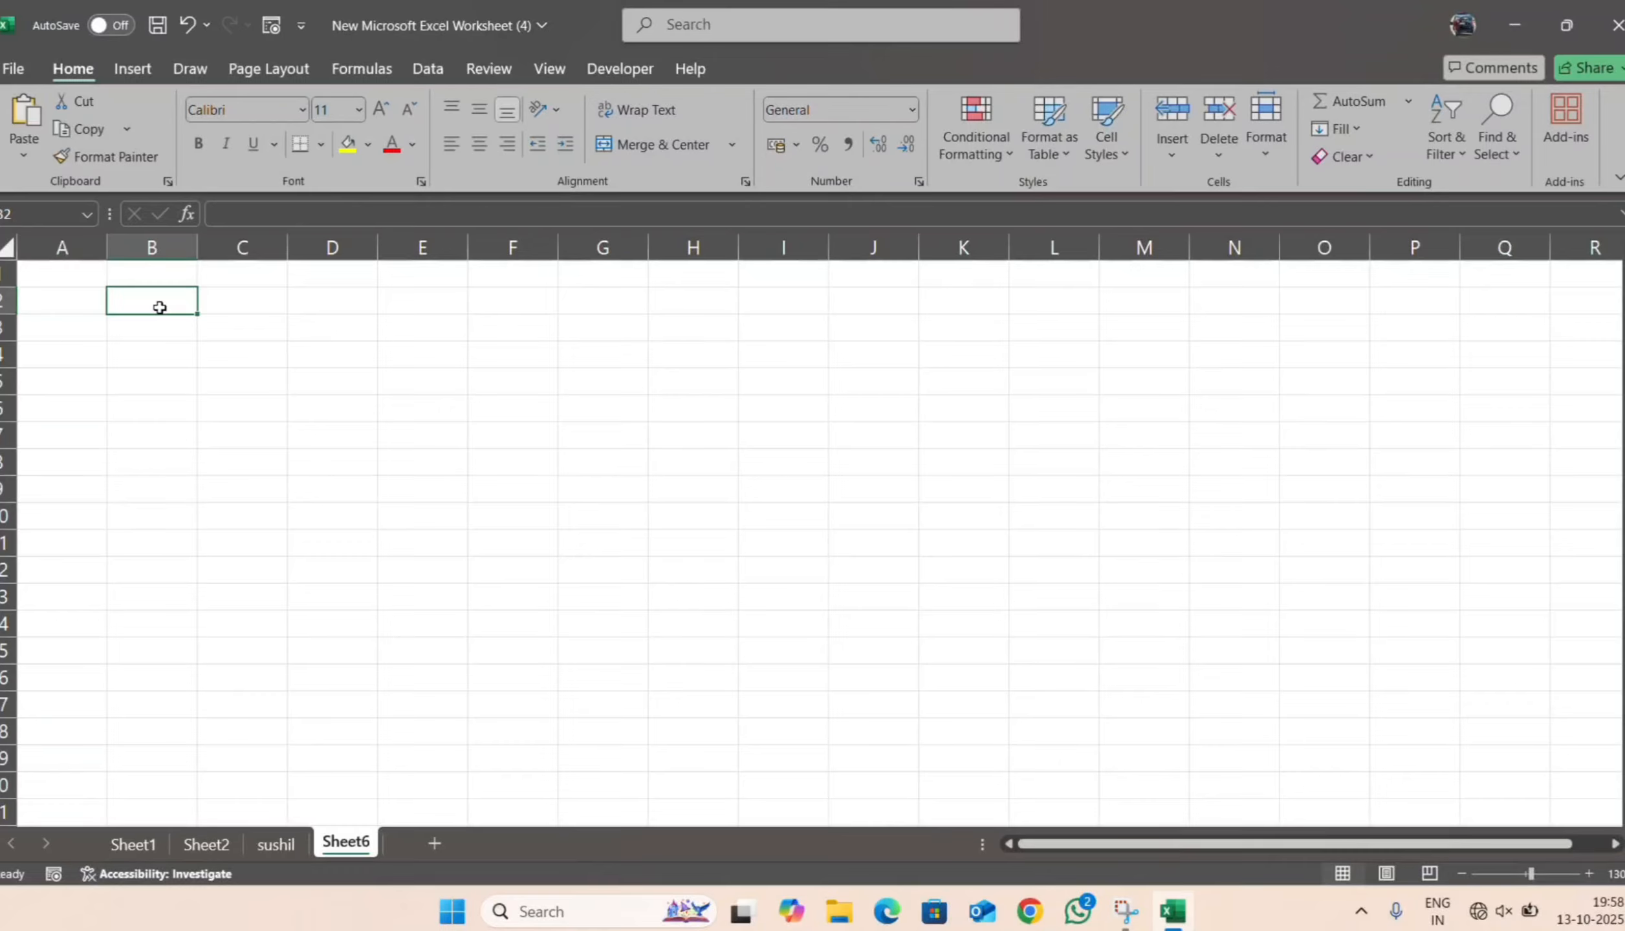
pyautogui.write('1')
pyautogui.press('Return')
pyautogui.write('2')
pyautogui.press('Return')
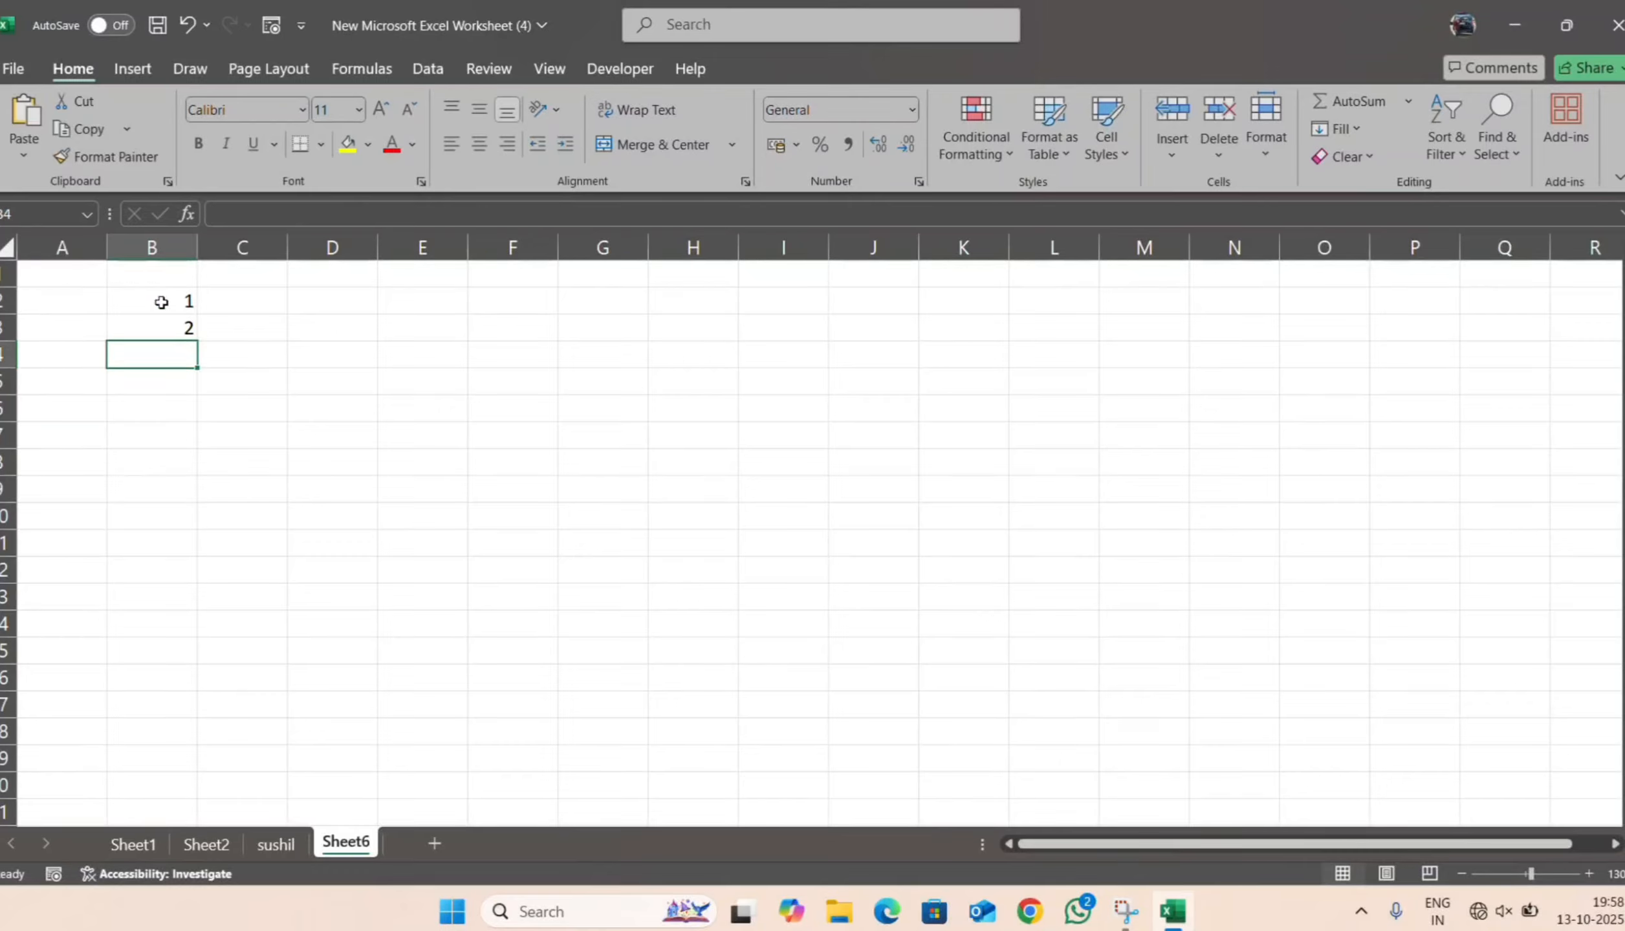
# - Fill the number series from B2:B3 down to cell B11 so it runs from 1 to 10
pyautogui.click(159, 304)
pyautogui.moveTo(184, 313); pyautogui.dragTo(187, 325)
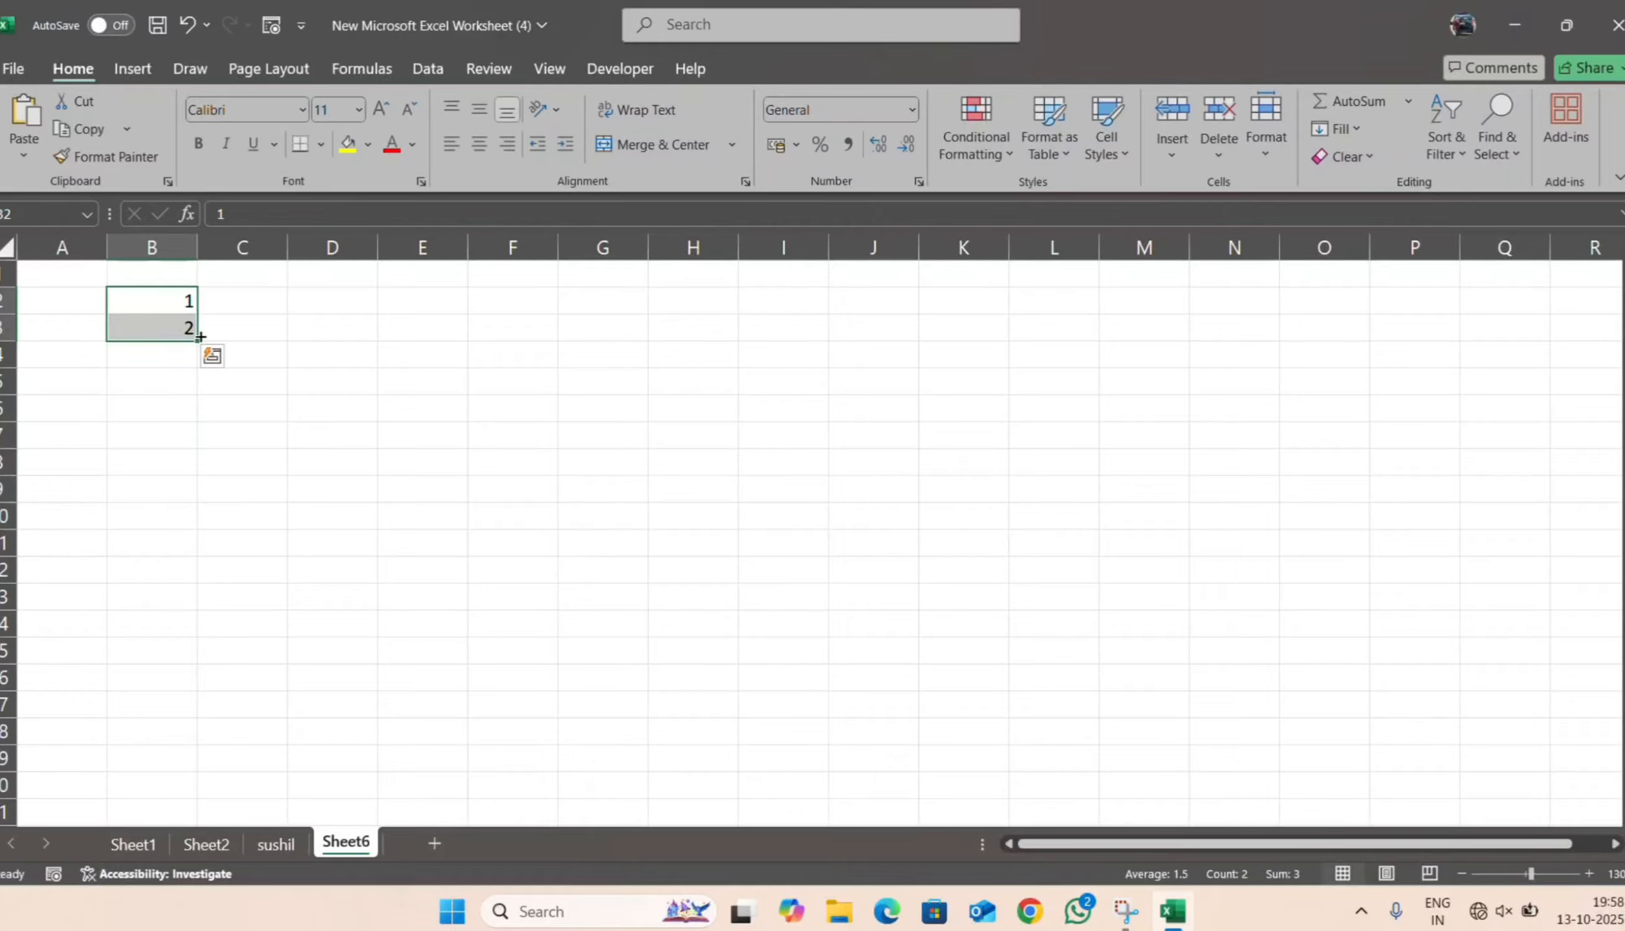
pyautogui.moveTo(197, 339); pyautogui.dragTo(211, 554)
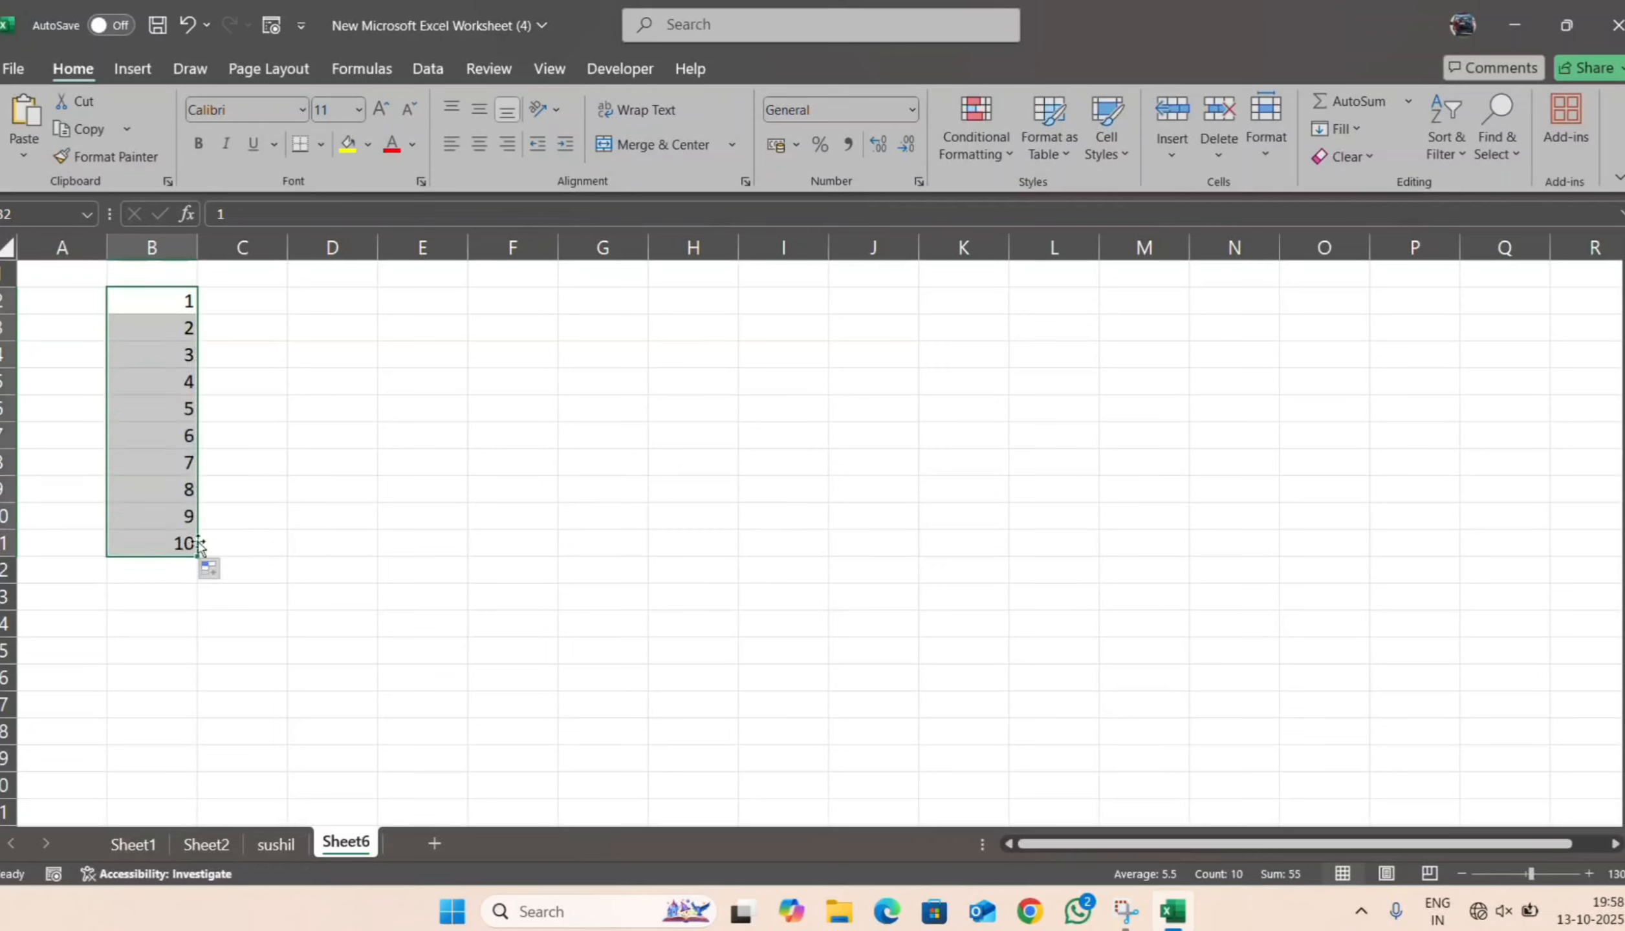
pyautogui.click(181, 588)
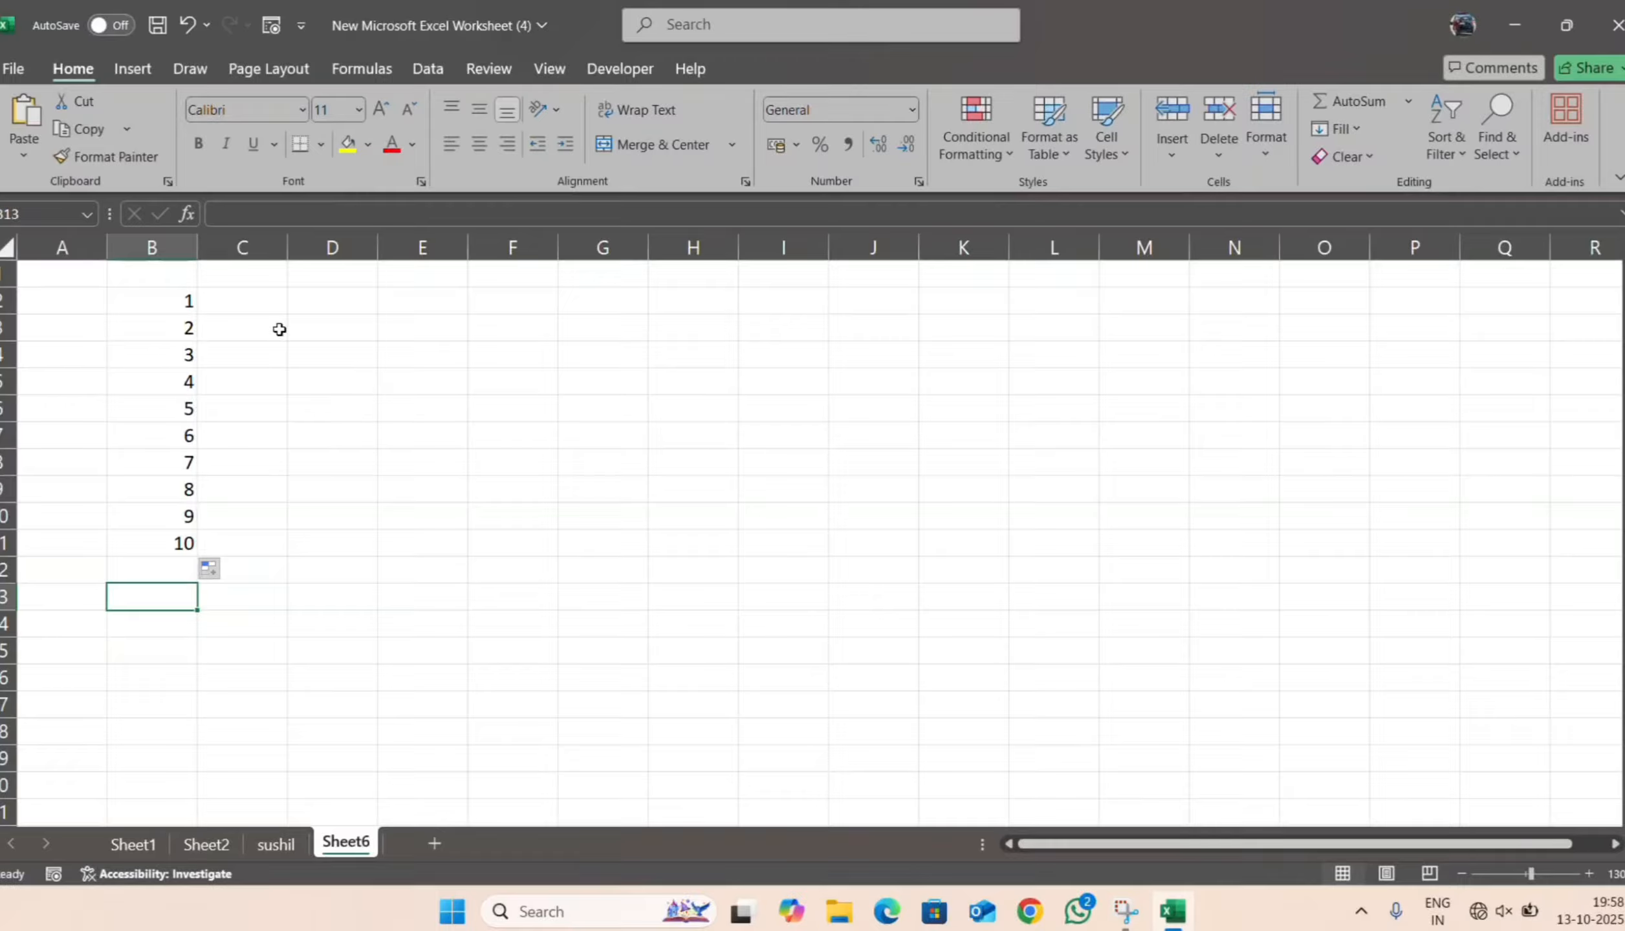
# - Enter 4 in cell C2, beside the first number of the series
pyautogui.click(272, 308)
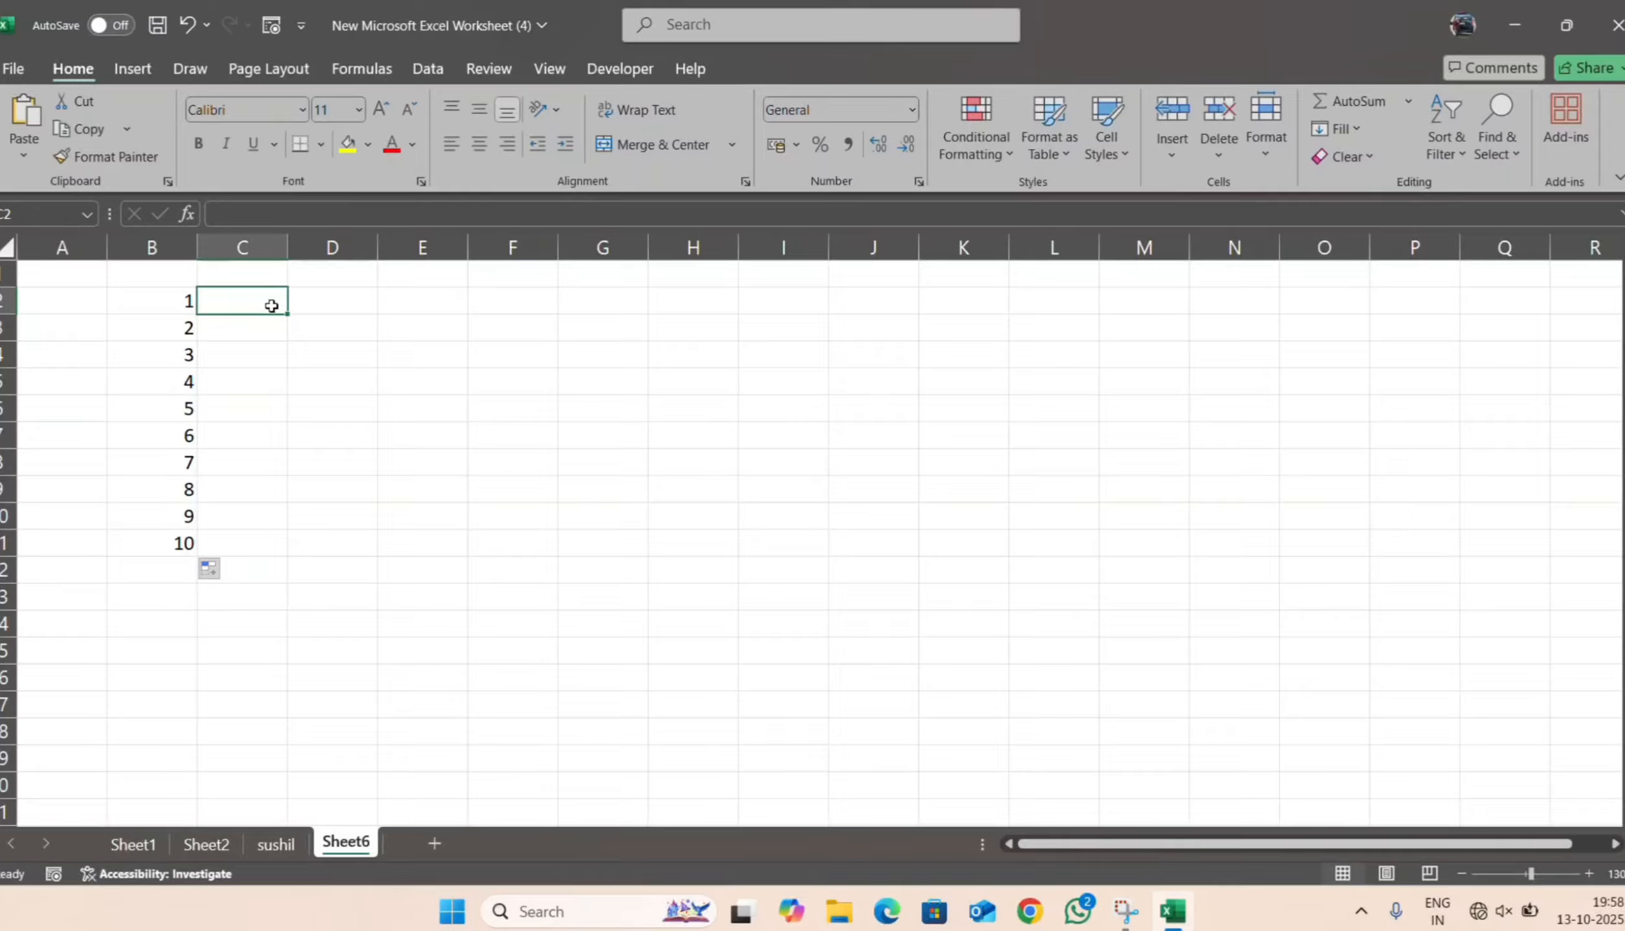
pyautogui.write('4')
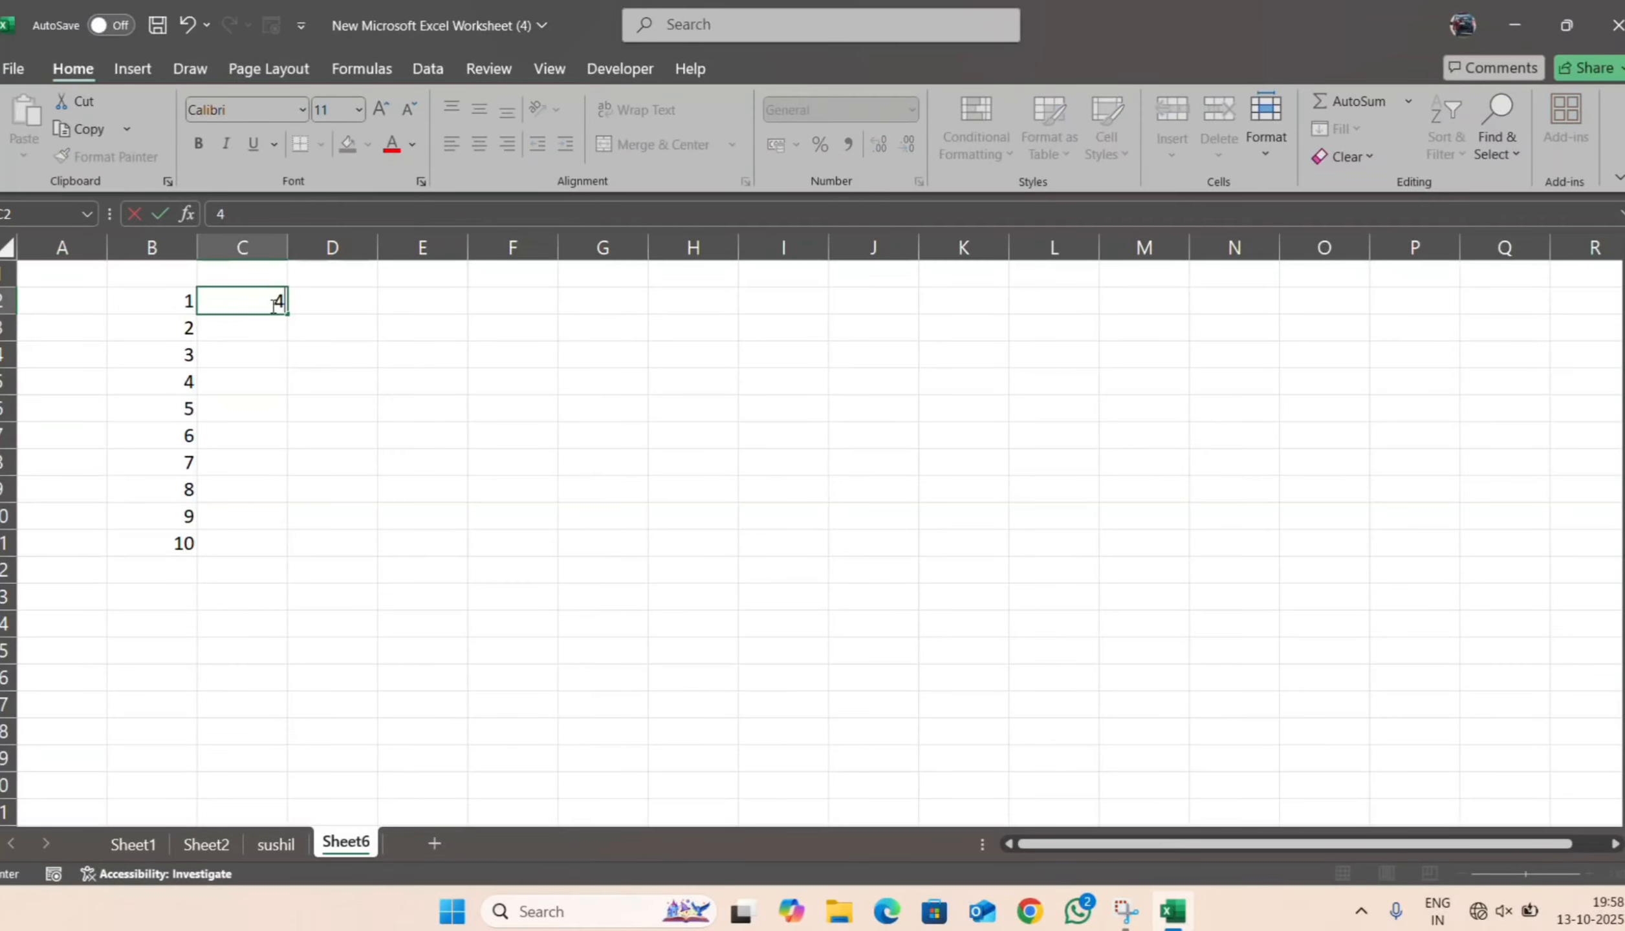
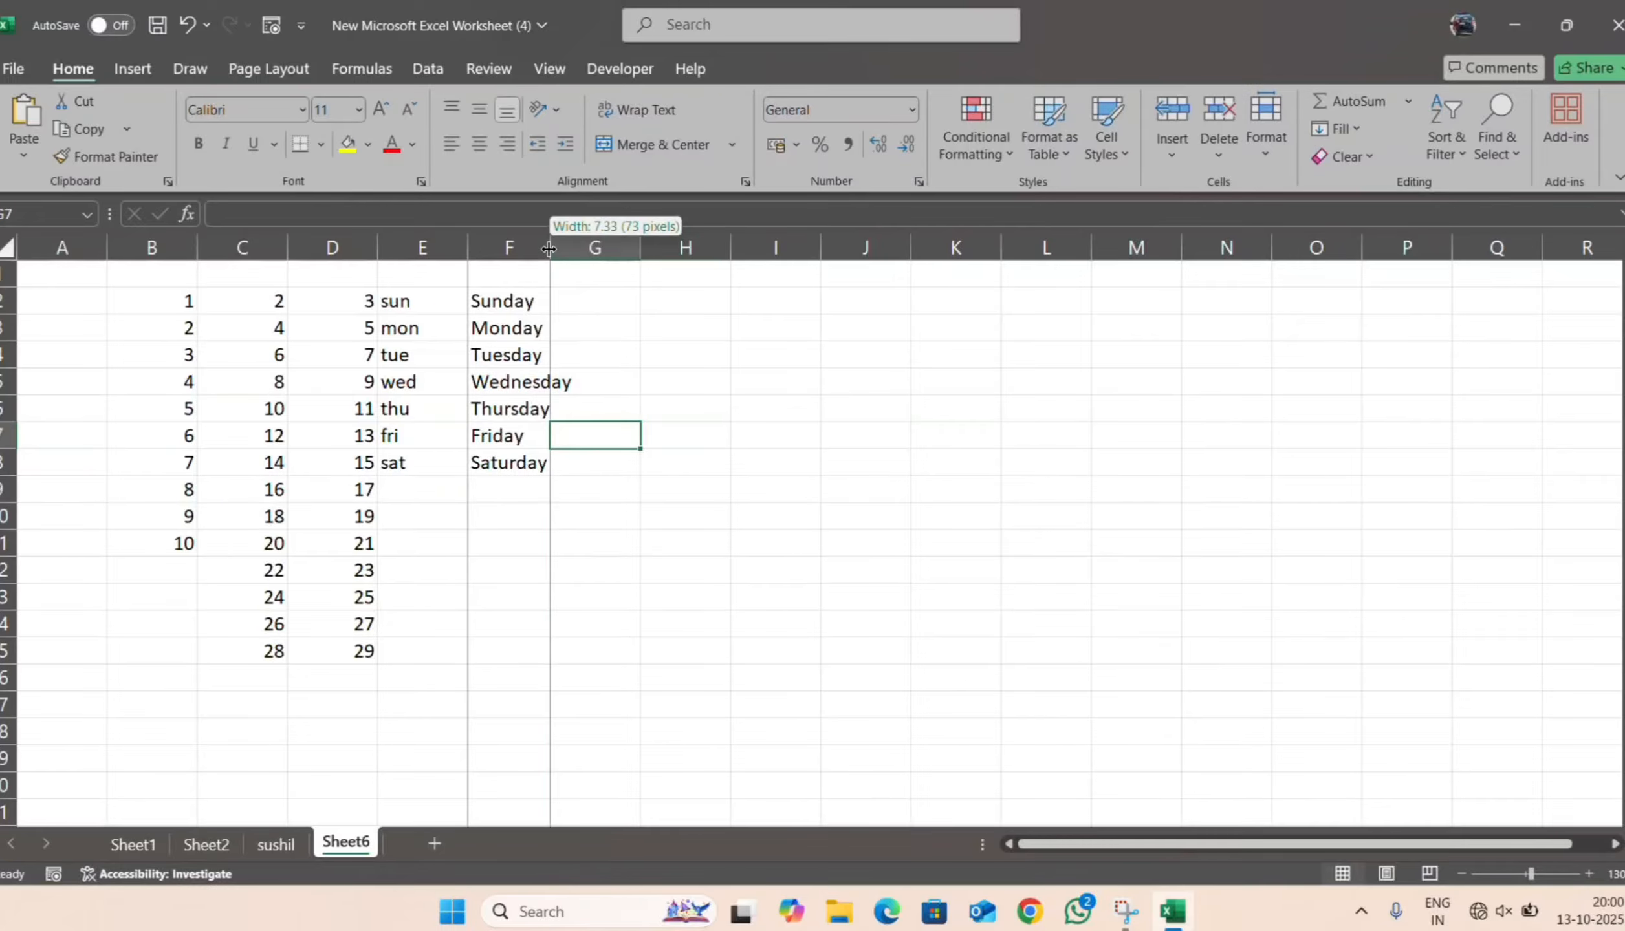
# - Enter the month abbreviations jan and feb in cells G2 and G3
pyautogui.click(561, 489)
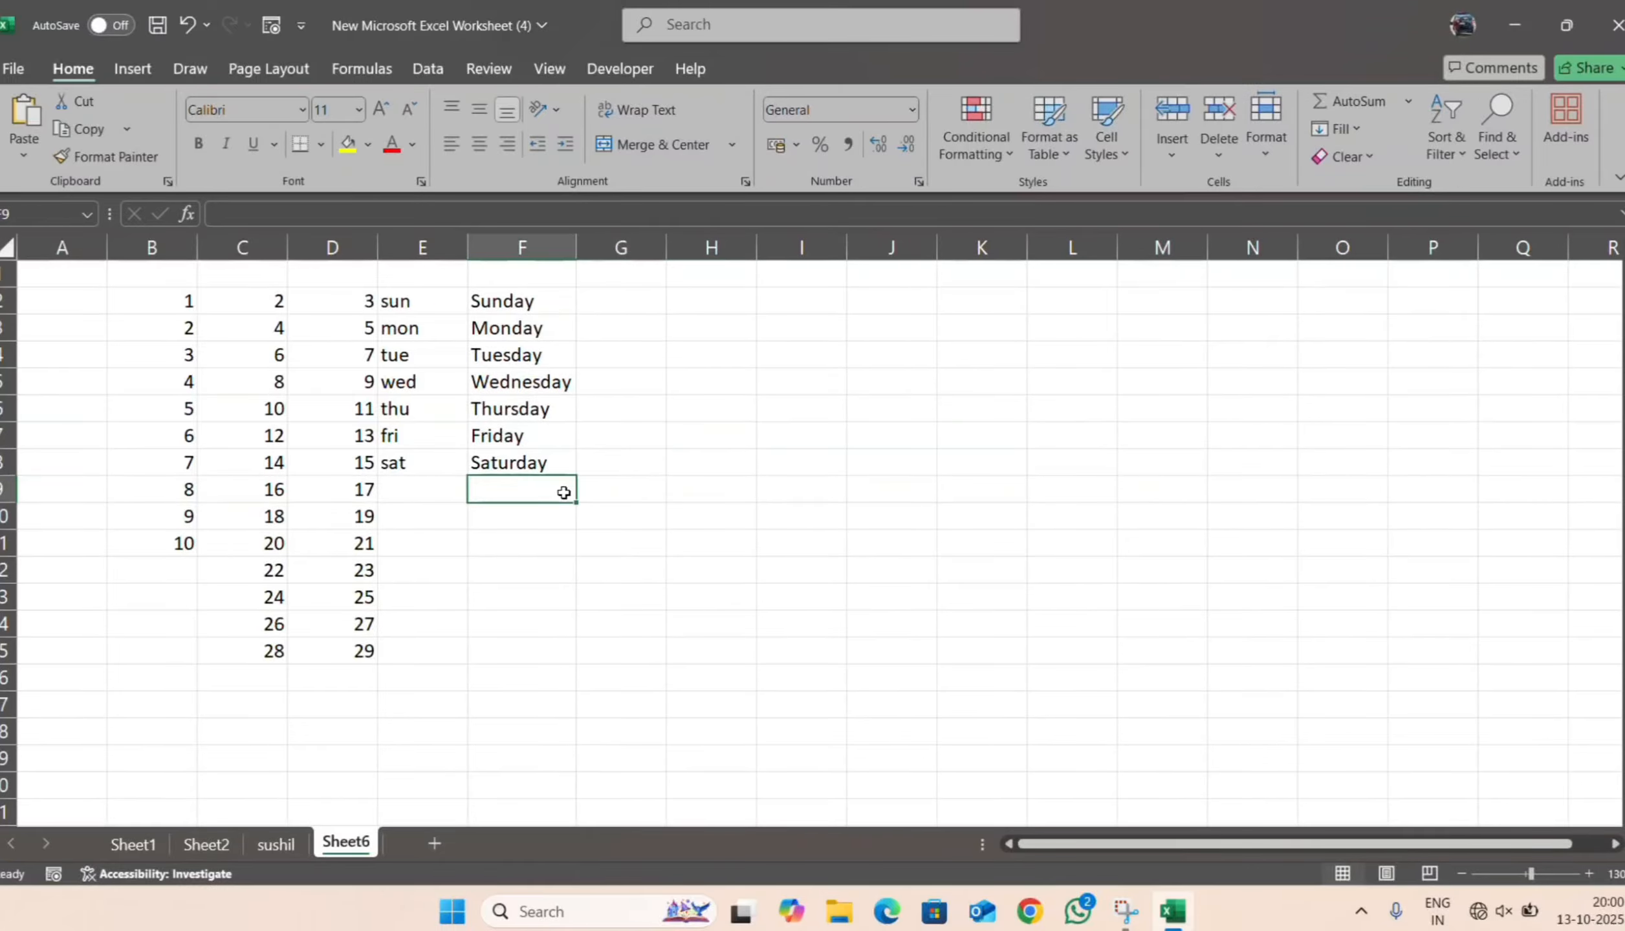
pyautogui.click(633, 304)
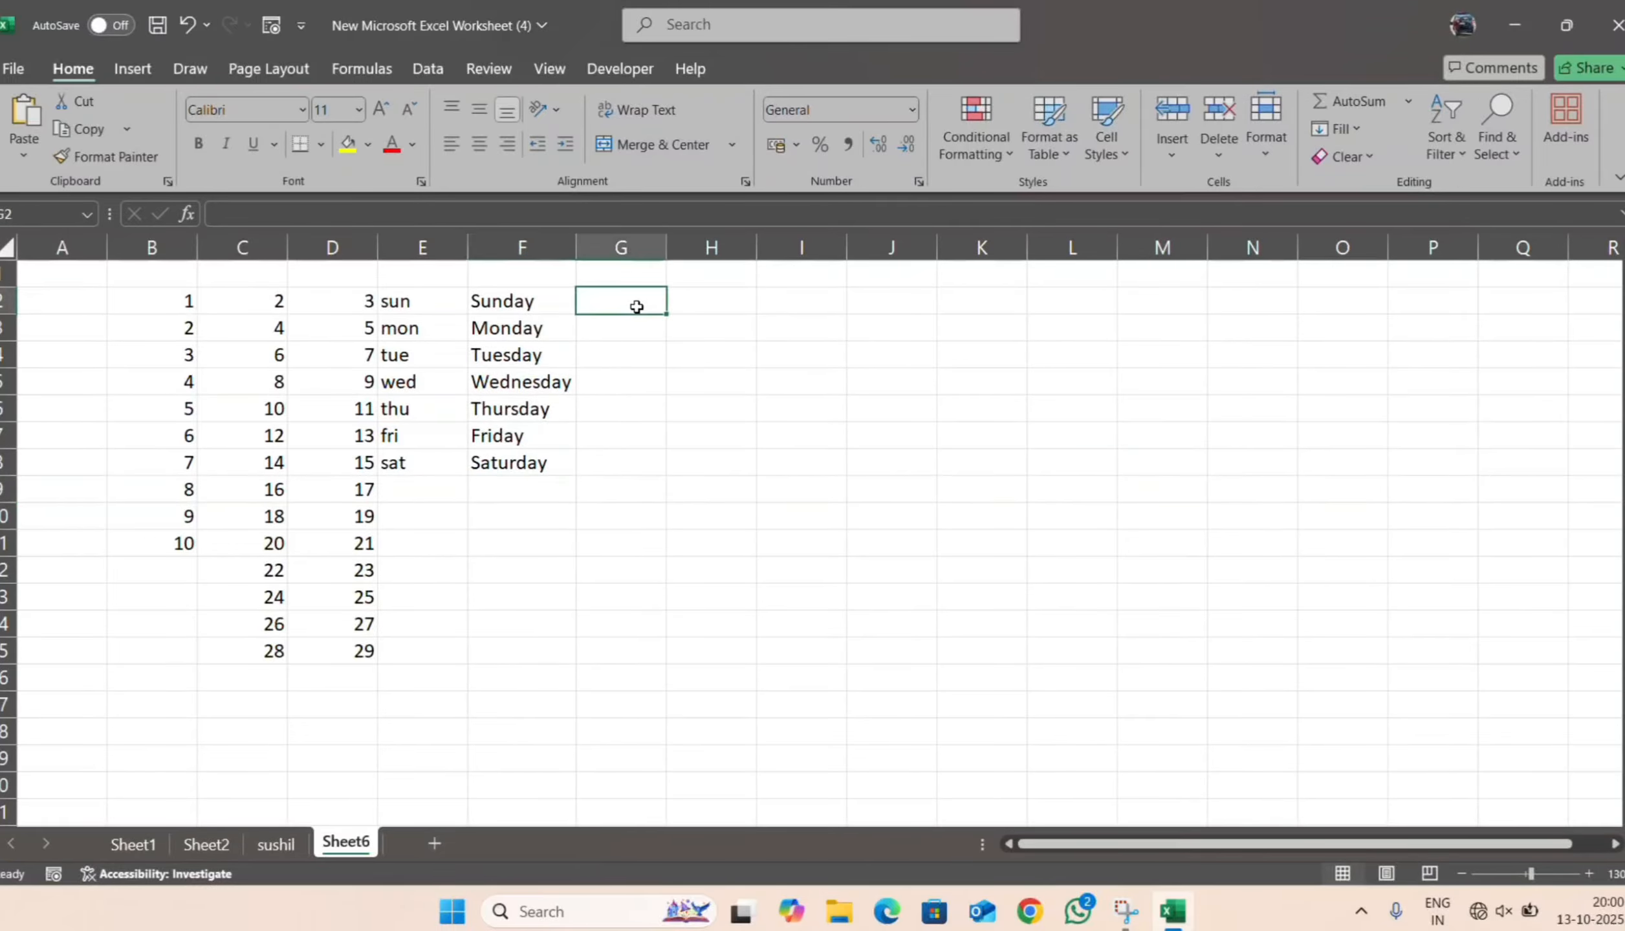
pyautogui.write('jan')
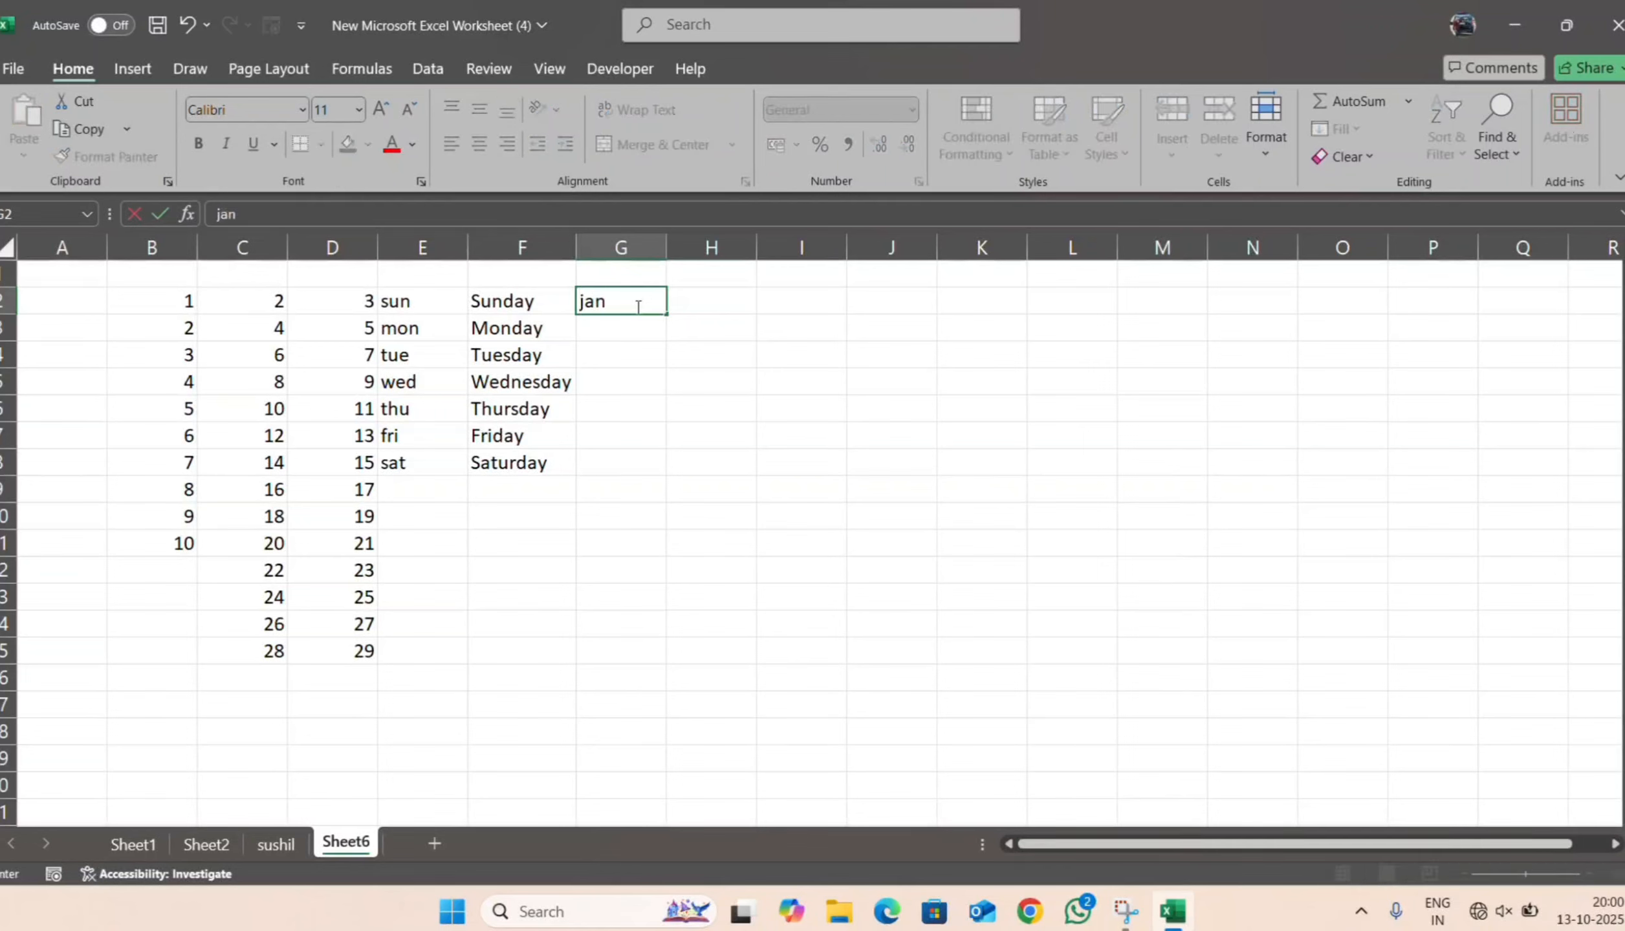
pyautogui.press('Left')
pyautogui.click(637, 306)
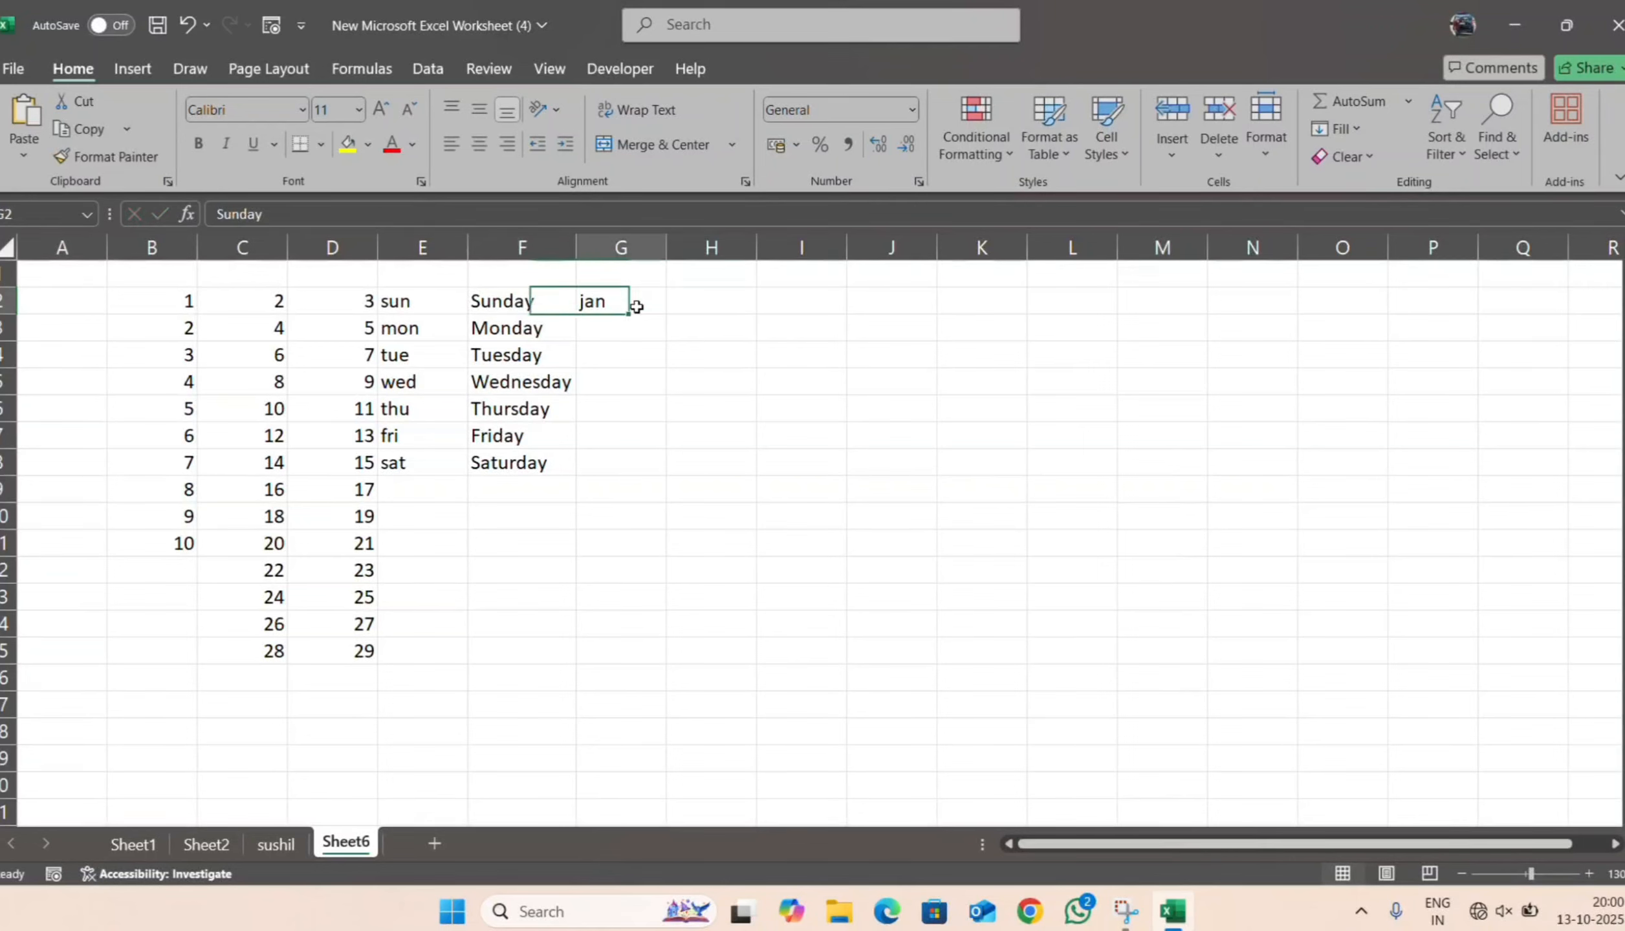
pyautogui.press('Return')
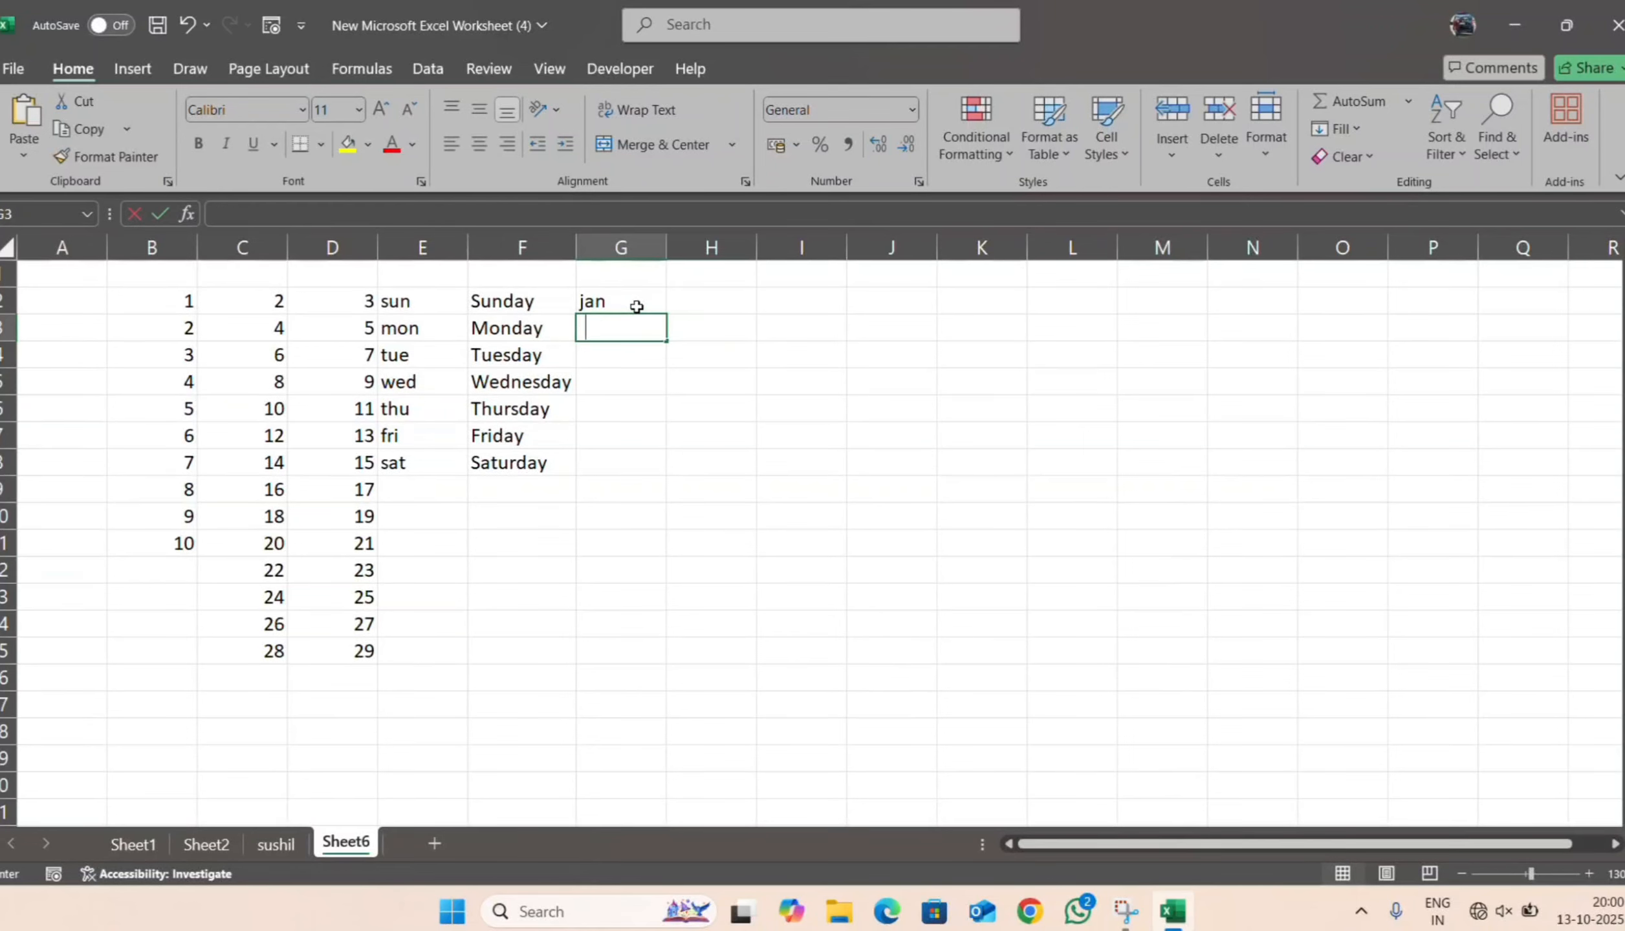
pyautogui.write('feb')
pyautogui.press('Return')
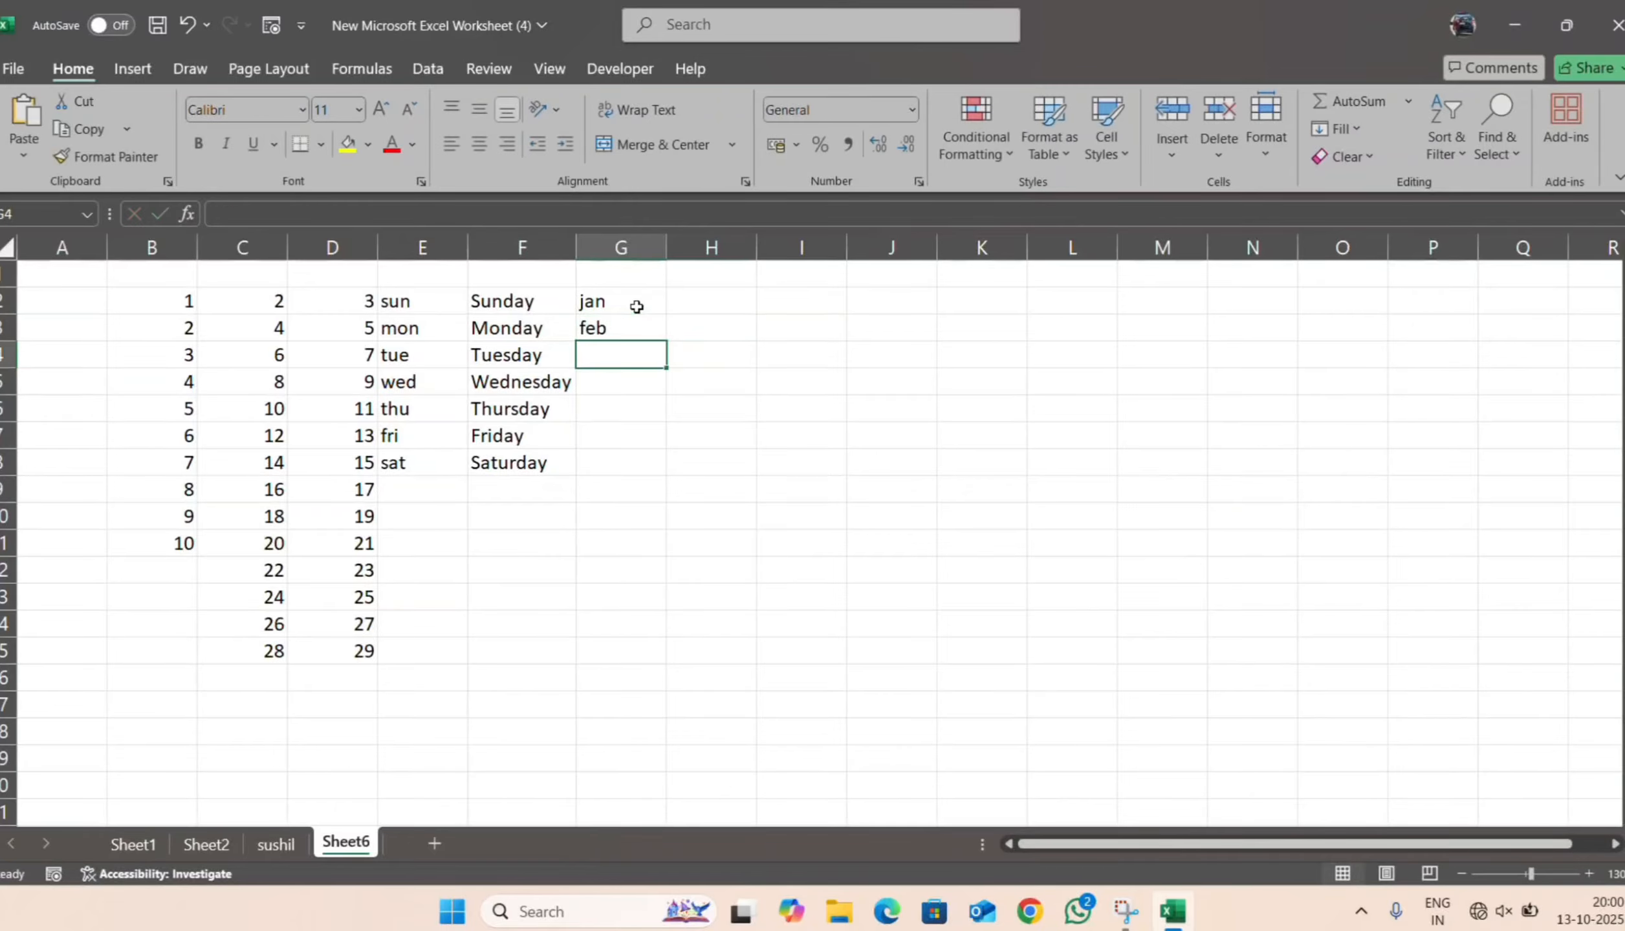
# - Fill the month abbreviation series from G2:G3 down to cell G13, ending with dec
pyautogui.moveTo(637, 306); pyautogui.dragTo(649, 323)
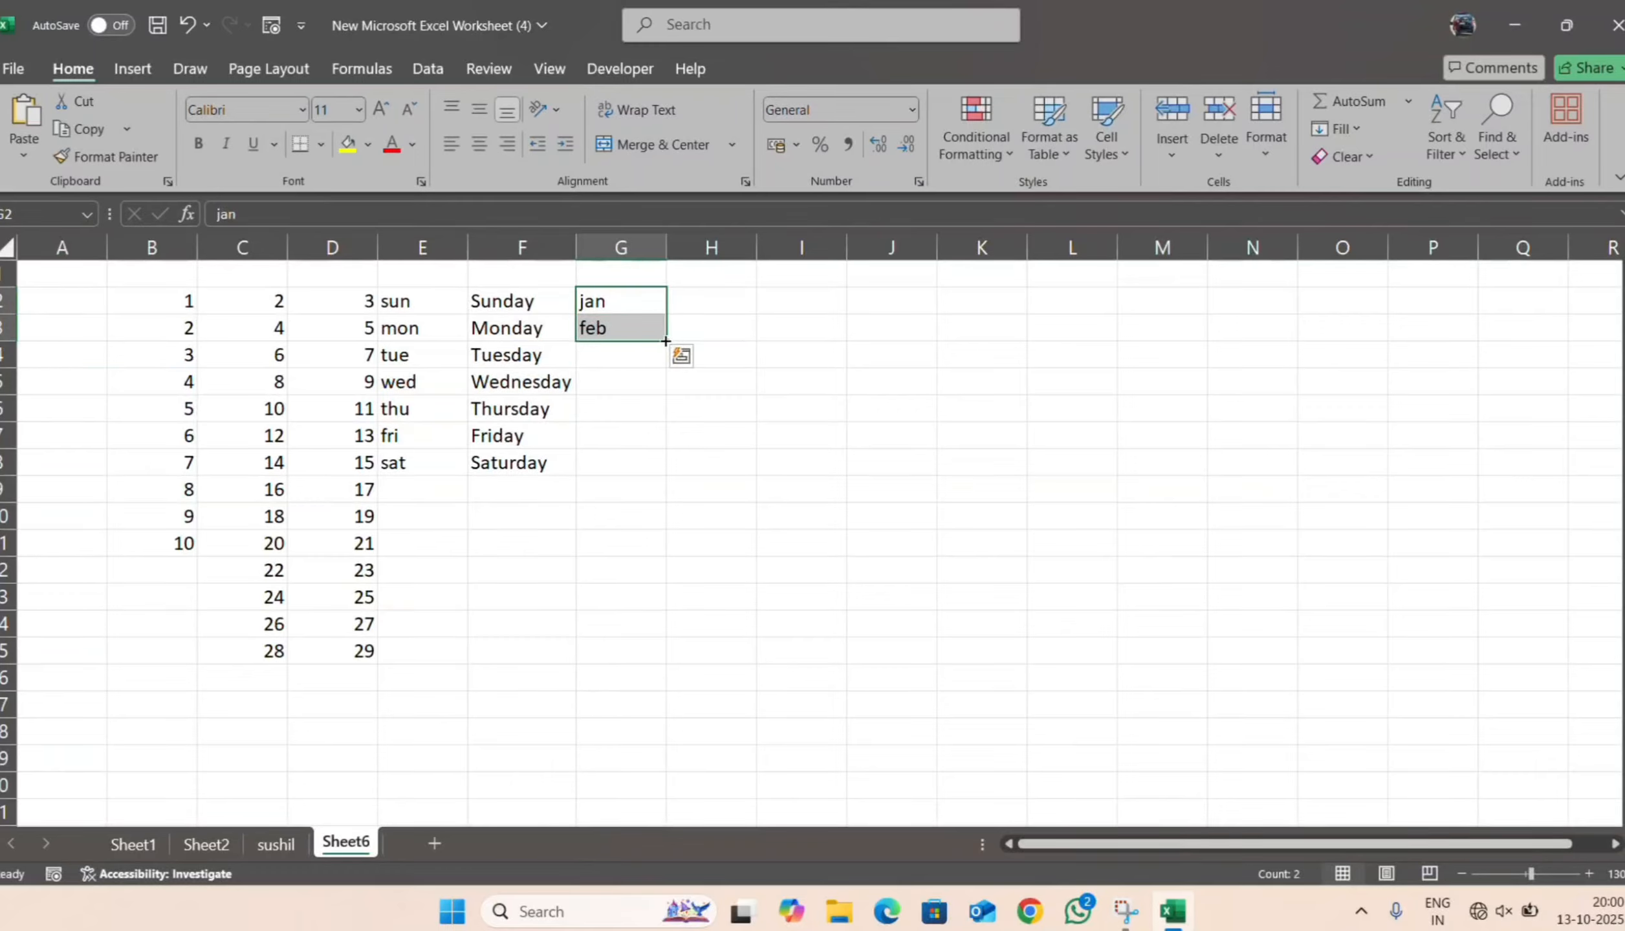
pyautogui.moveTo(665, 341); pyautogui.dragTo(671, 621)
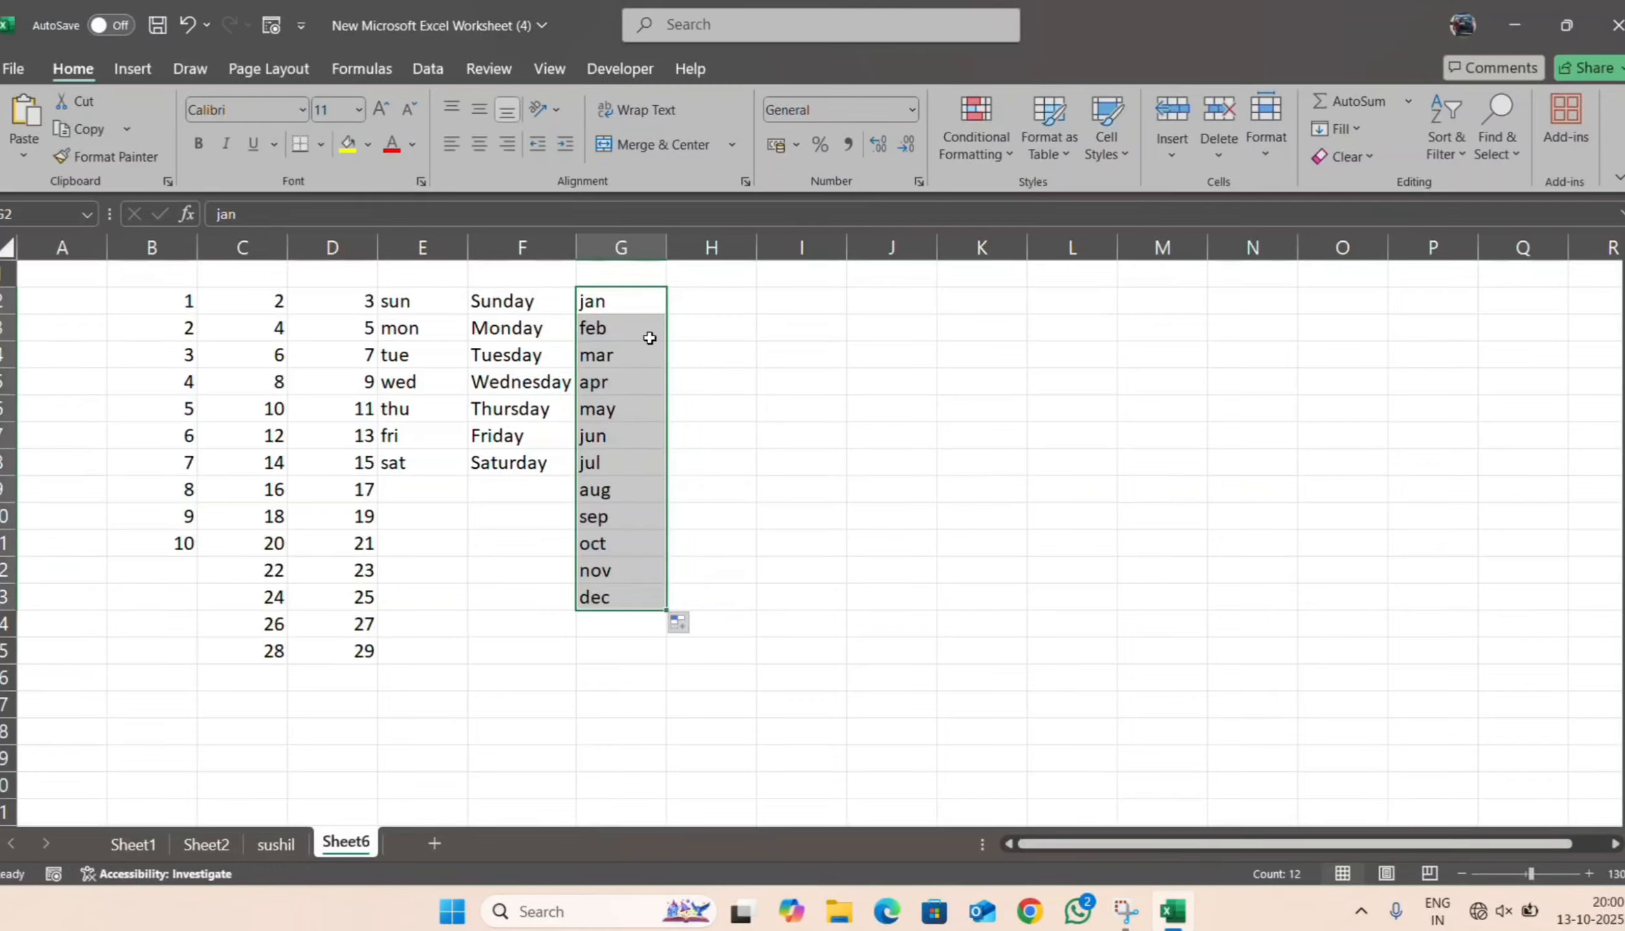
pyautogui.click(706, 349)
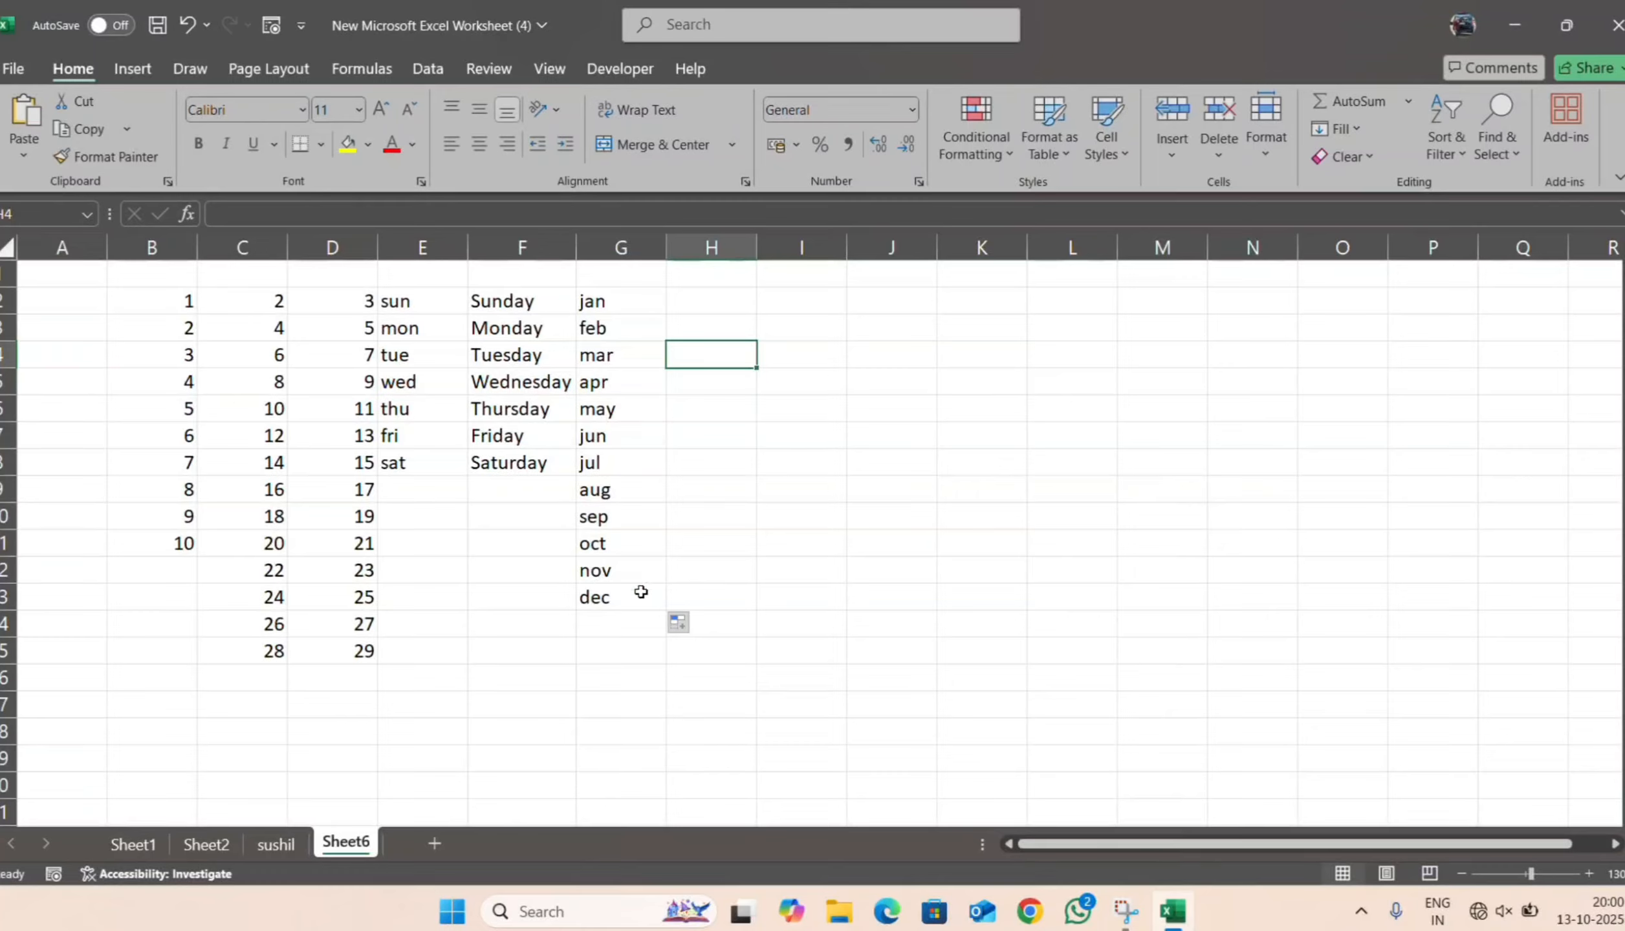
# - Enter the full month names January and february in cells H2 and H3
pyautogui.click(709, 303)
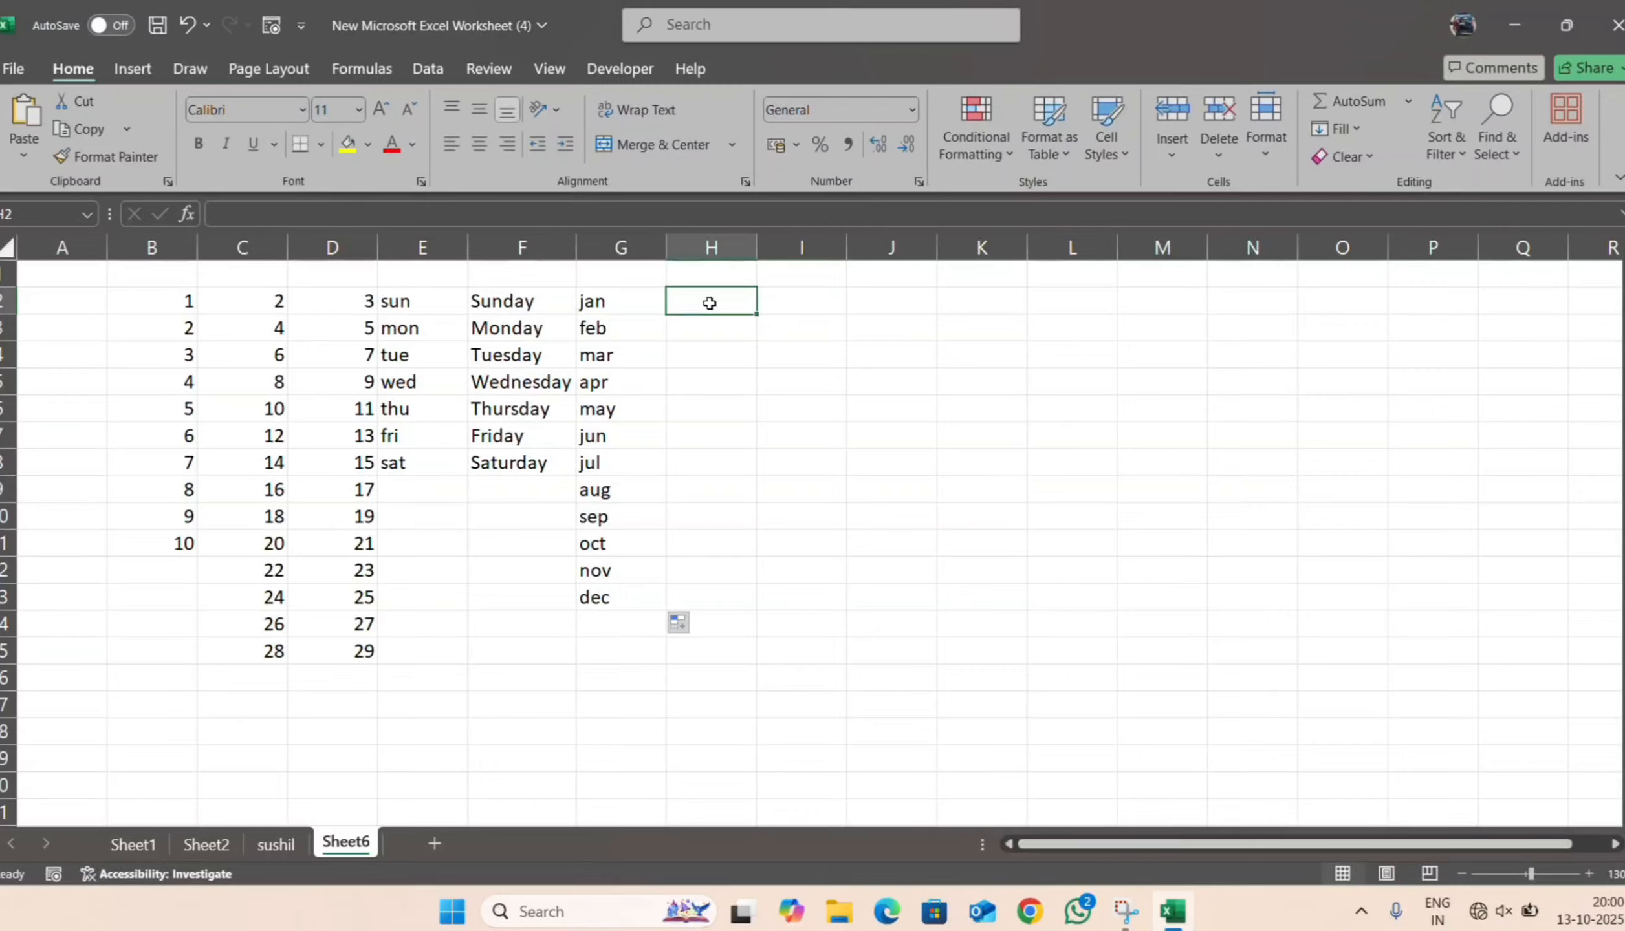
pyautogui.write('Ja')
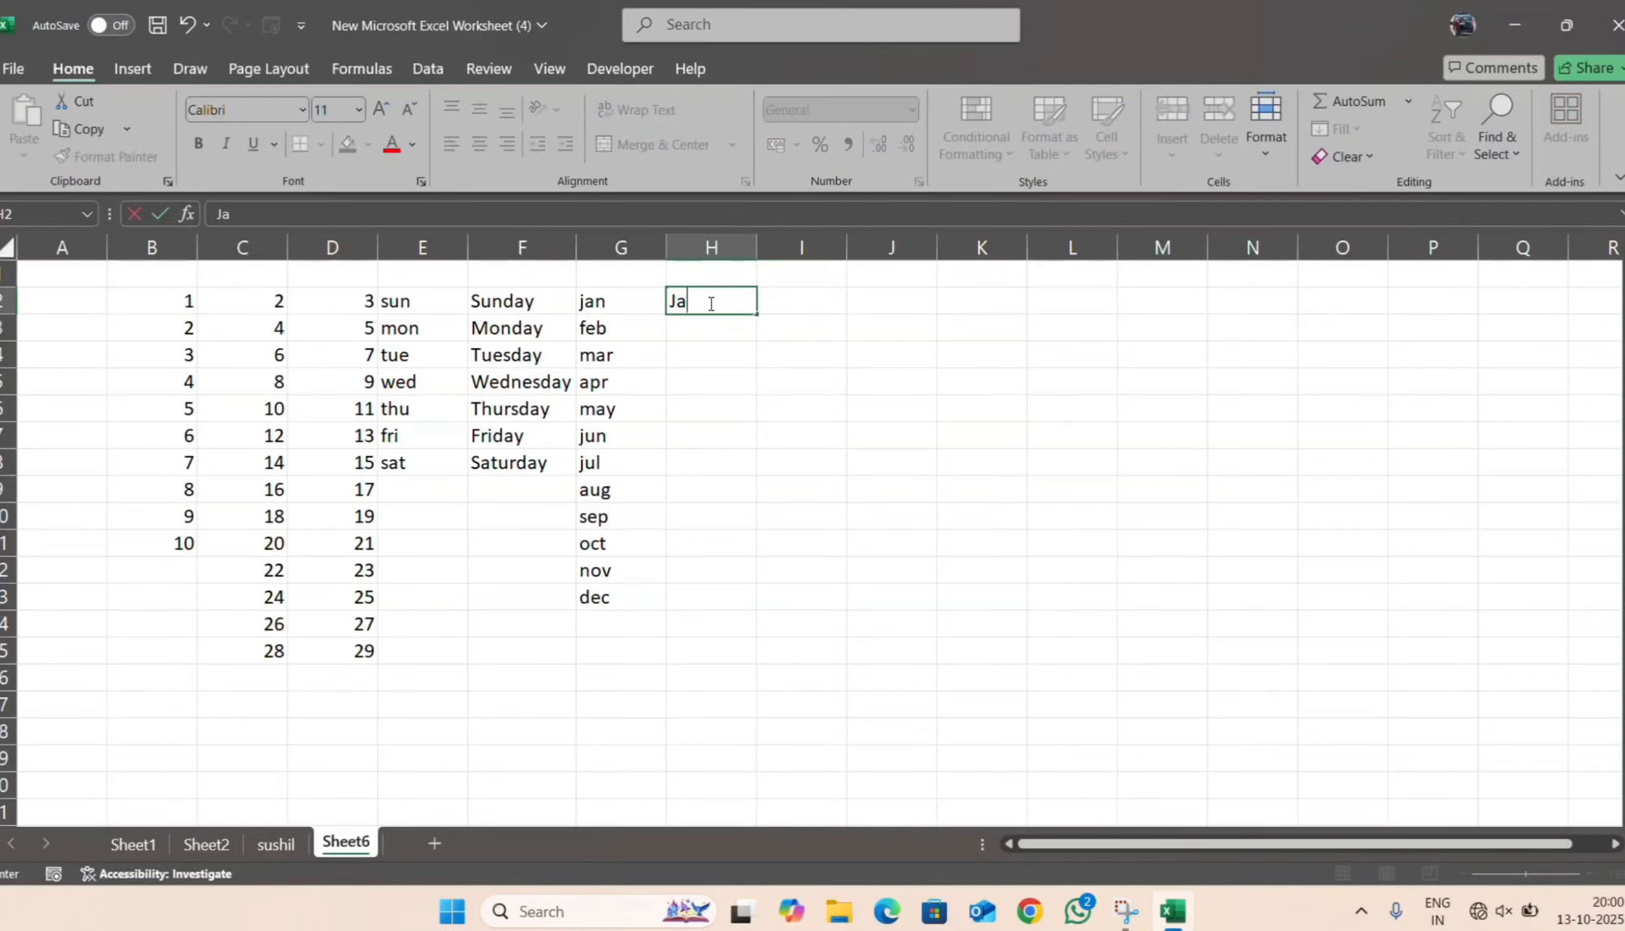
pyautogui.write('nuary')
pyautogui.press('Return')
pyautogui.write('febrau')
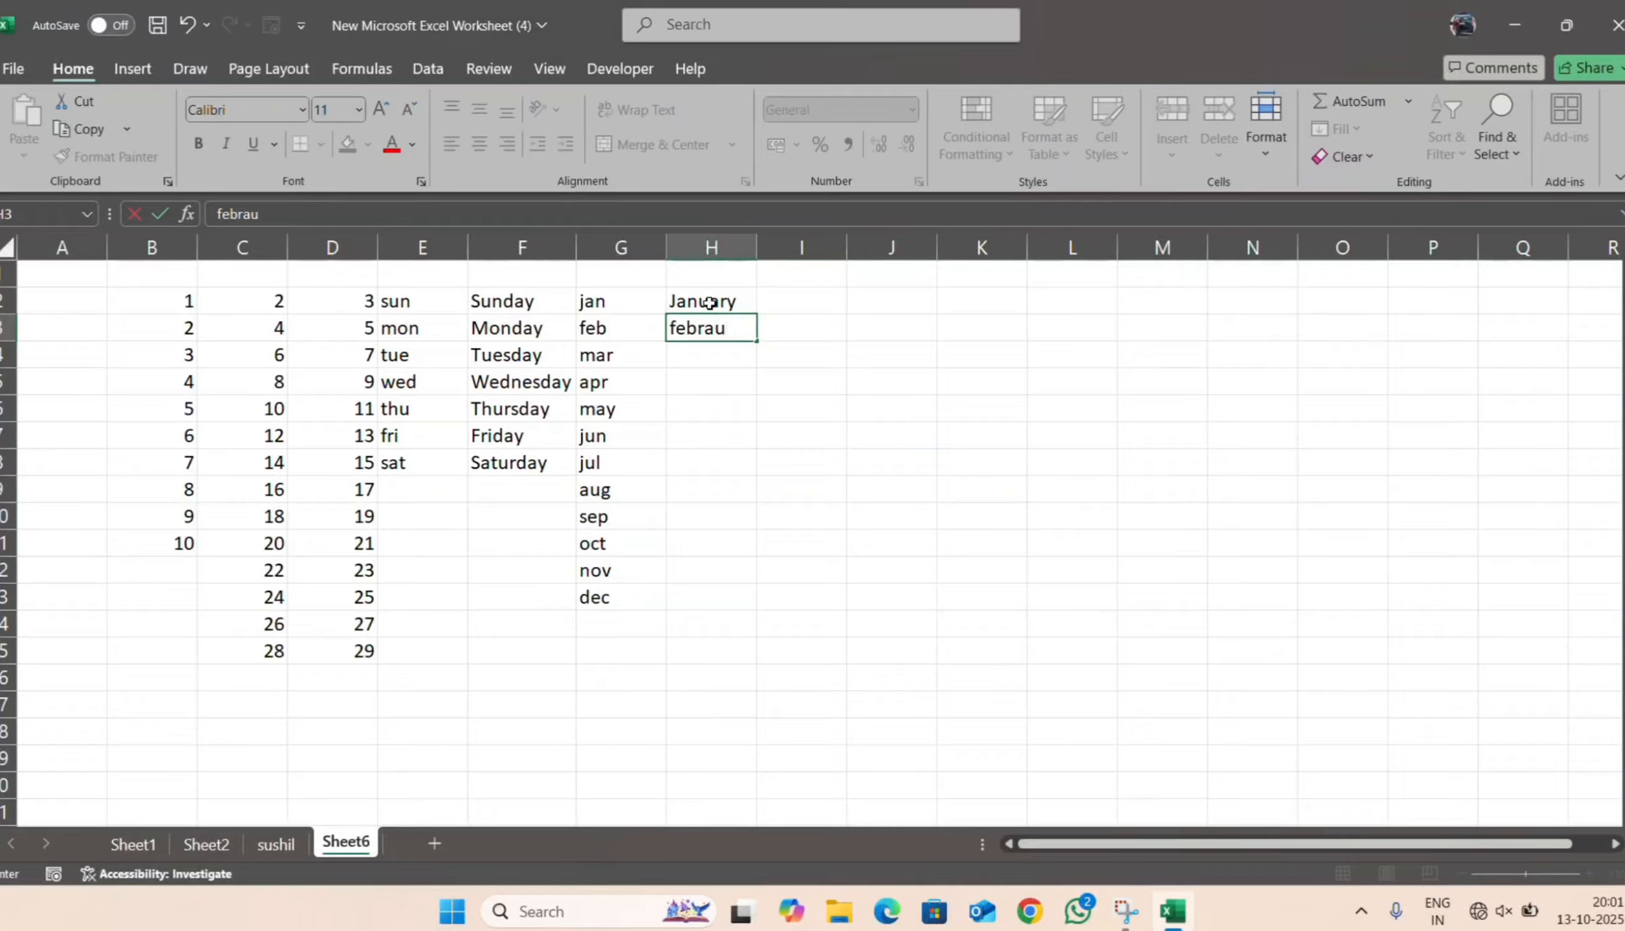
pyautogui.press('BackSpace')
pyautogui.press('BackSpace')
pyautogui.write('uary')
pyautogui.press('Return')
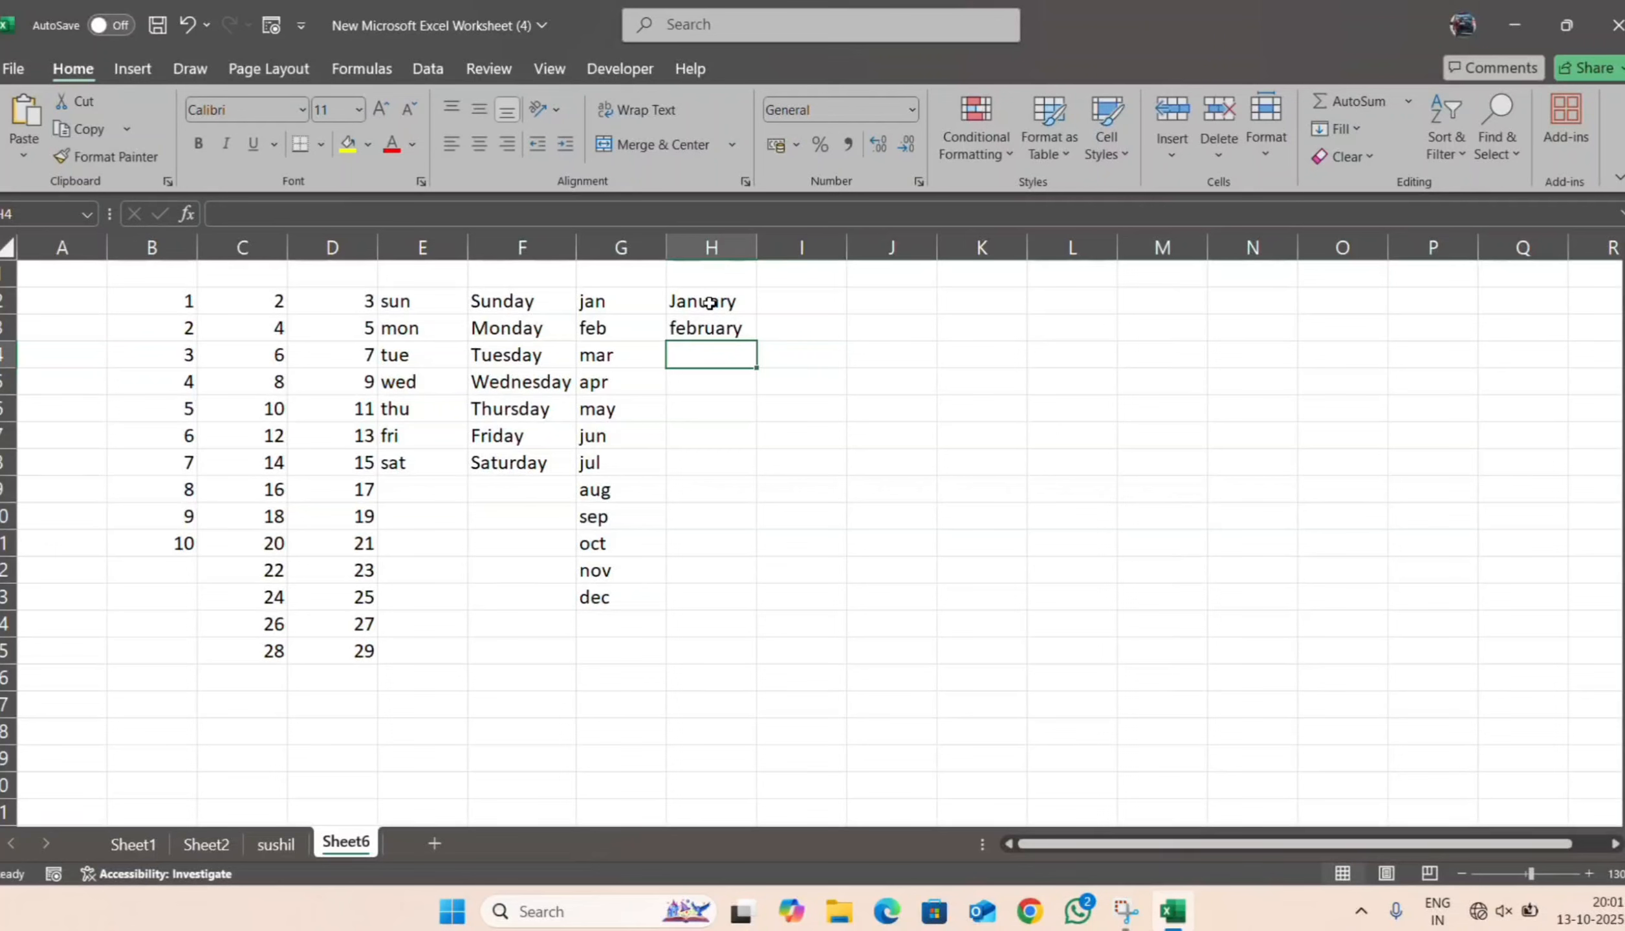
# - Fill the full month name series from H2:H3 down to cell H13, ending with December
pyautogui.moveTo(709, 304); pyautogui.dragTo(768, 599)
pyautogui.click(783, 407)
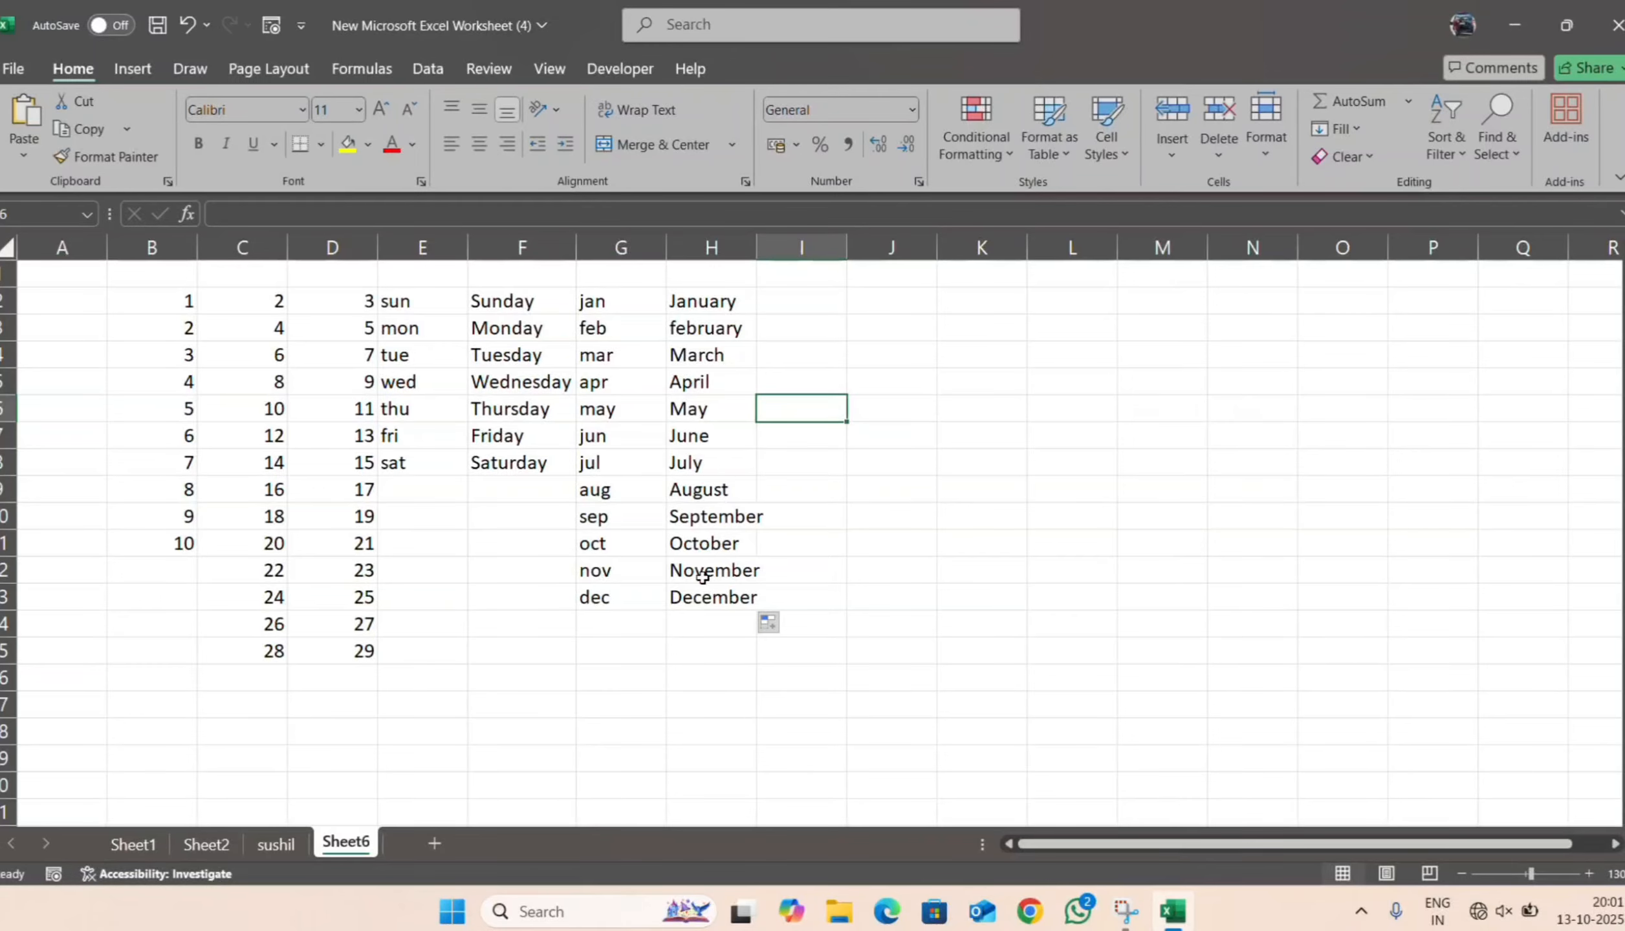
pyautogui.click(817, 499)
# - Widen column H to about 11.11 so that the longest month name, September, fits inside it
pyautogui.click(754, 520)
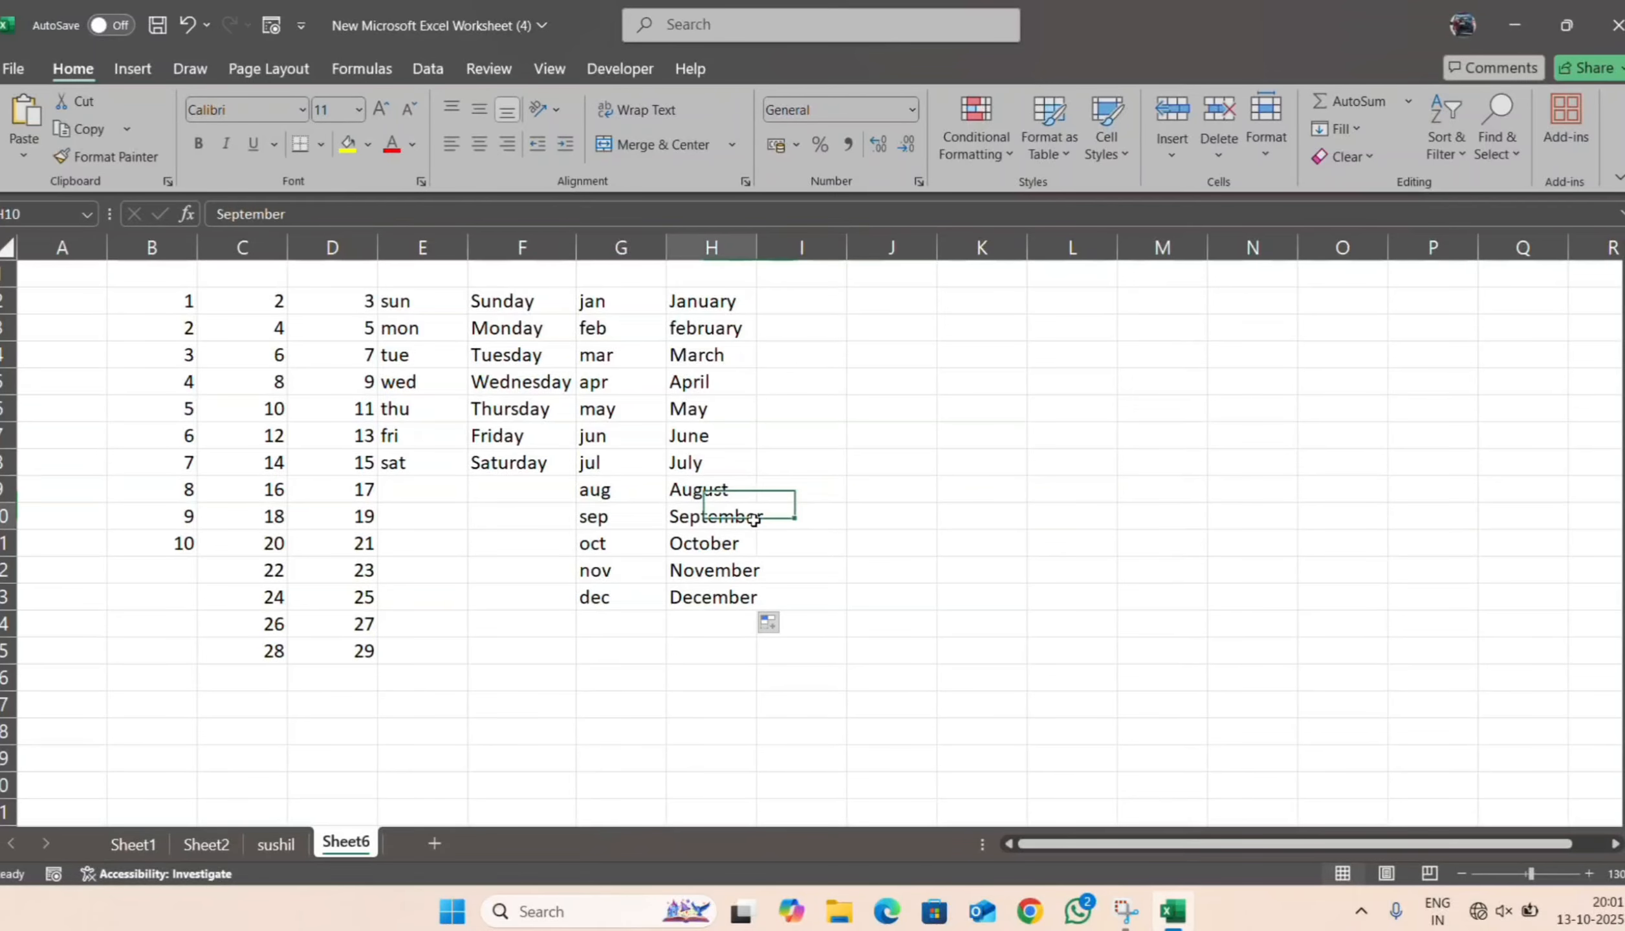
pyautogui.doubleClick(757, 246)
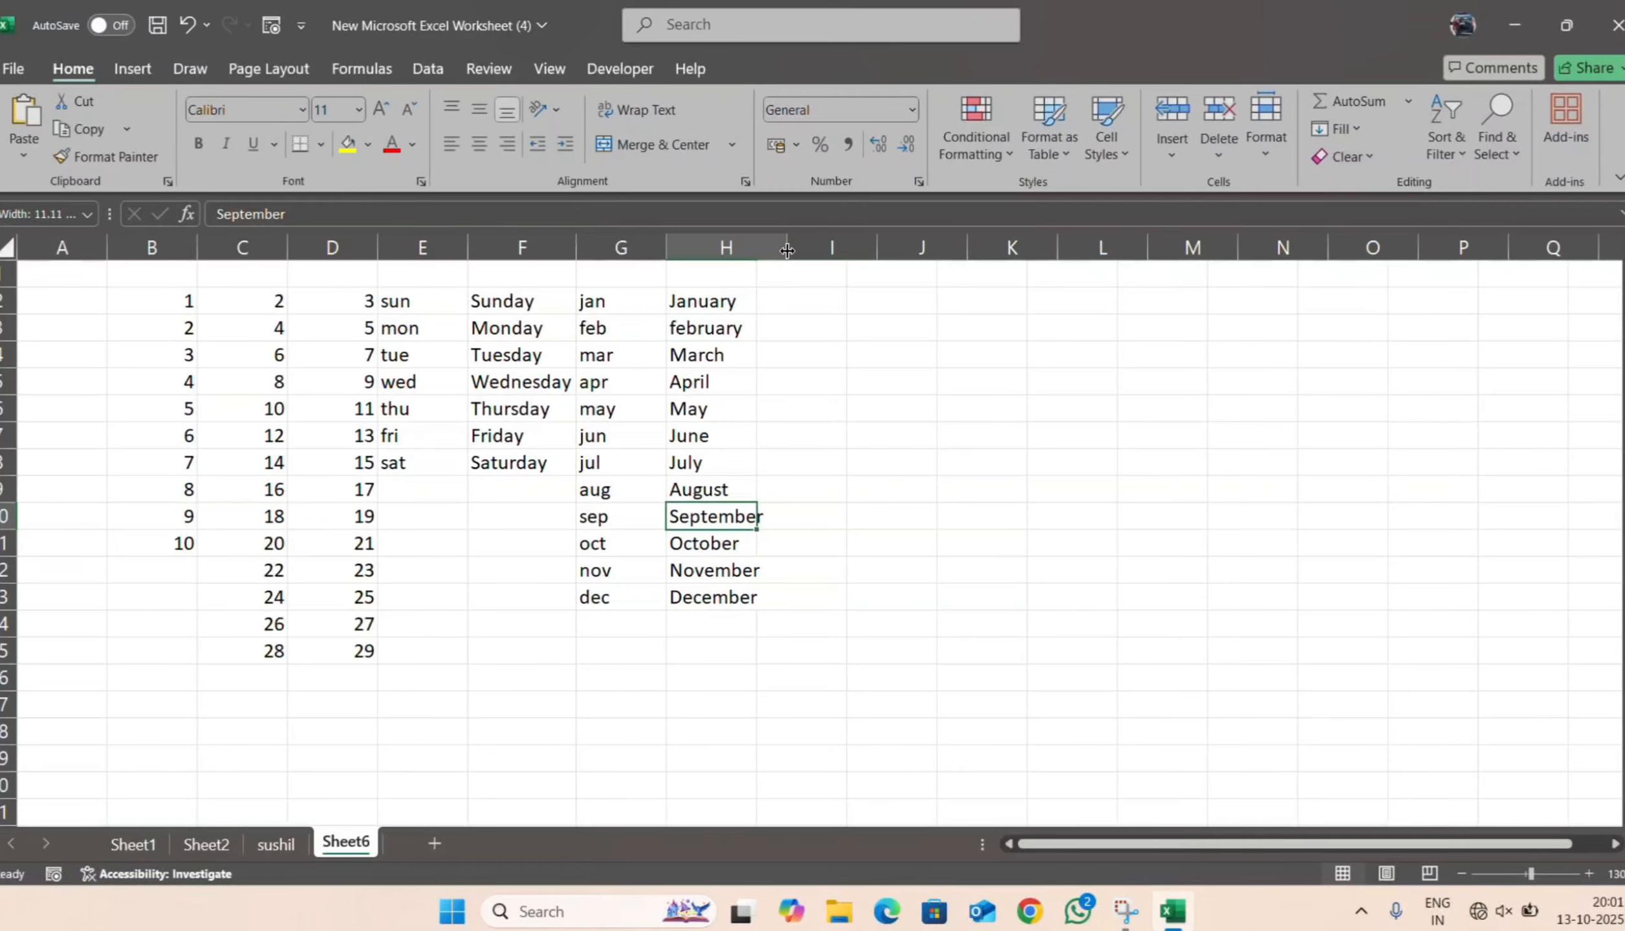
pyautogui.click(616, 657)
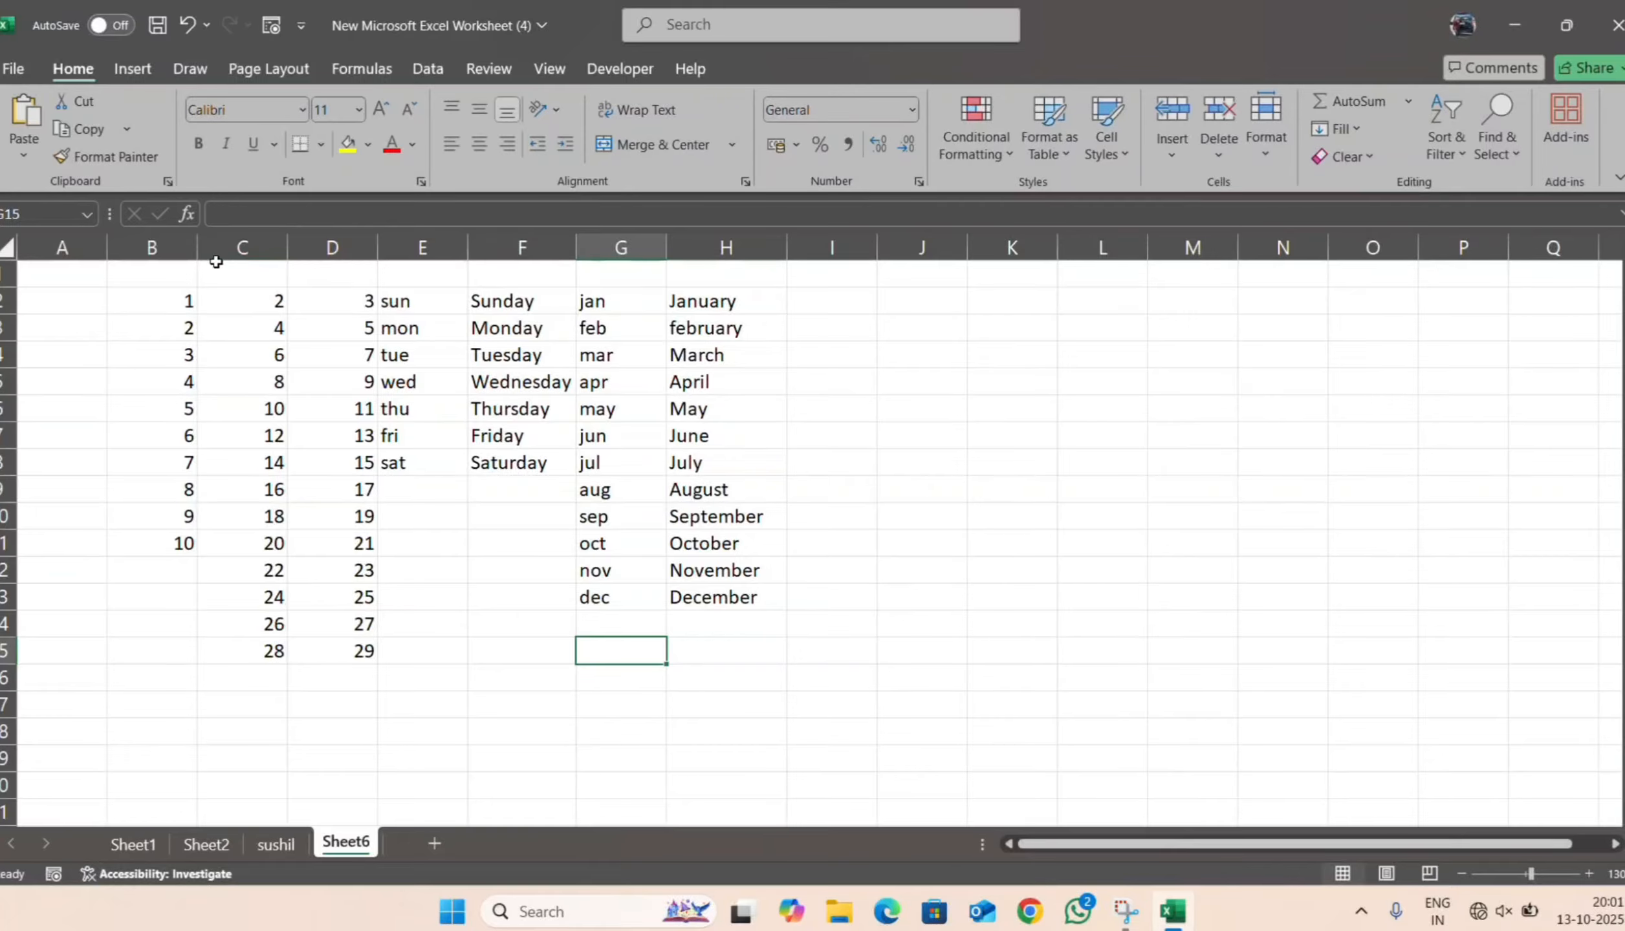
# - Select columns B through H together and narrow them all to an equal width of about 5.33
pyautogui.click(155, 247)
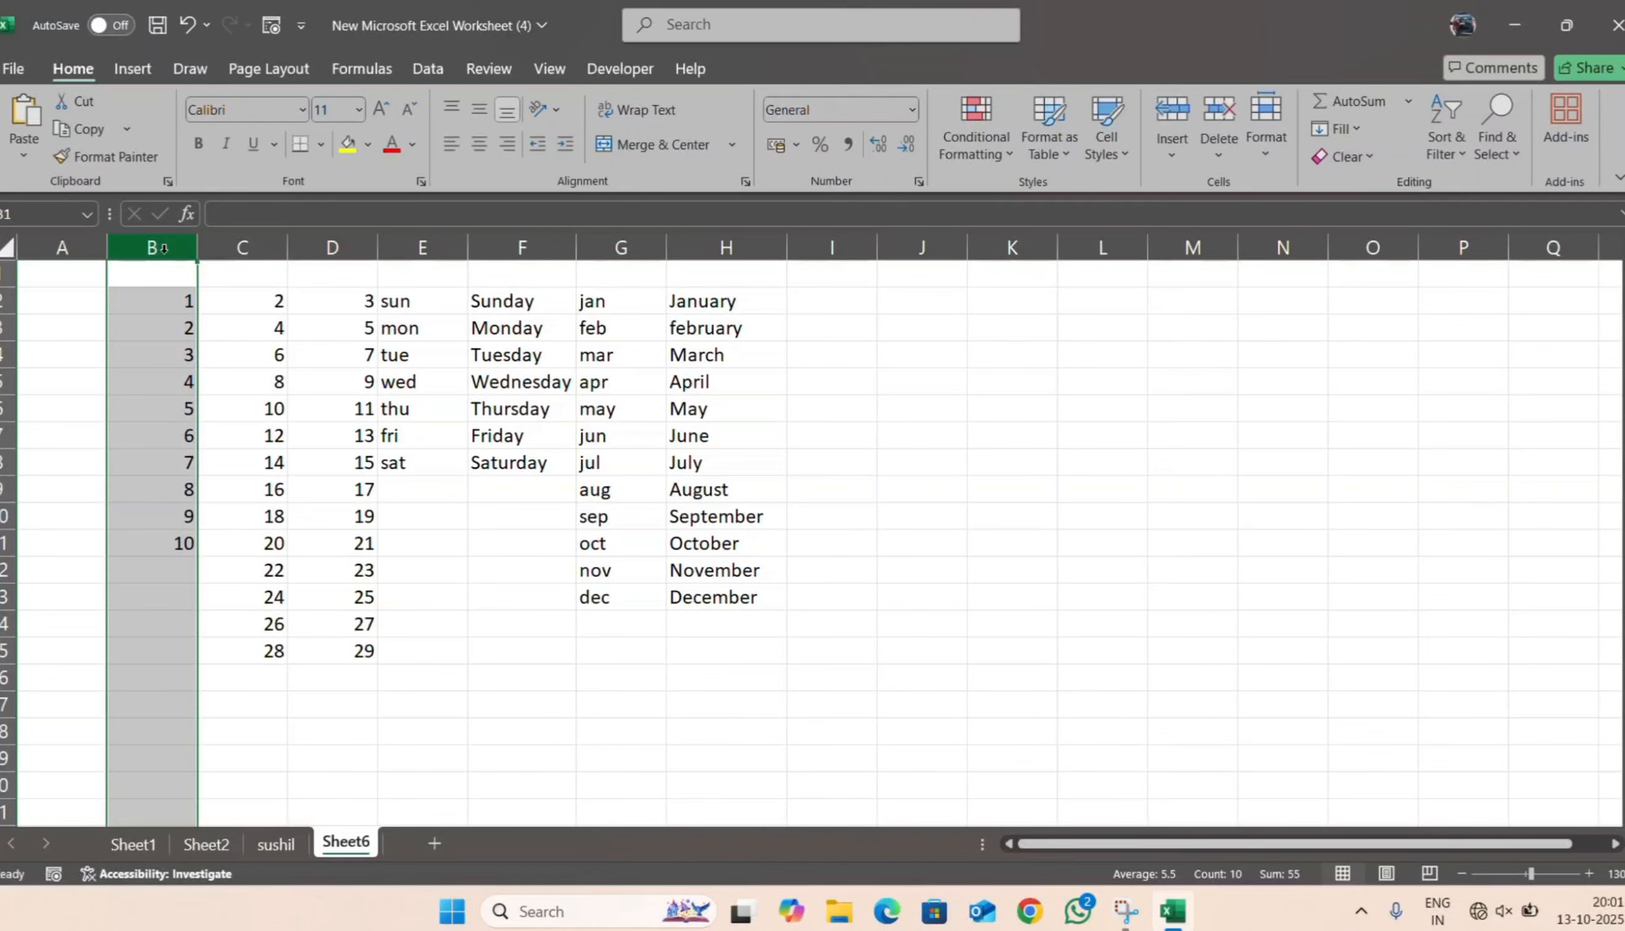
pyautogui.click(786, 248)
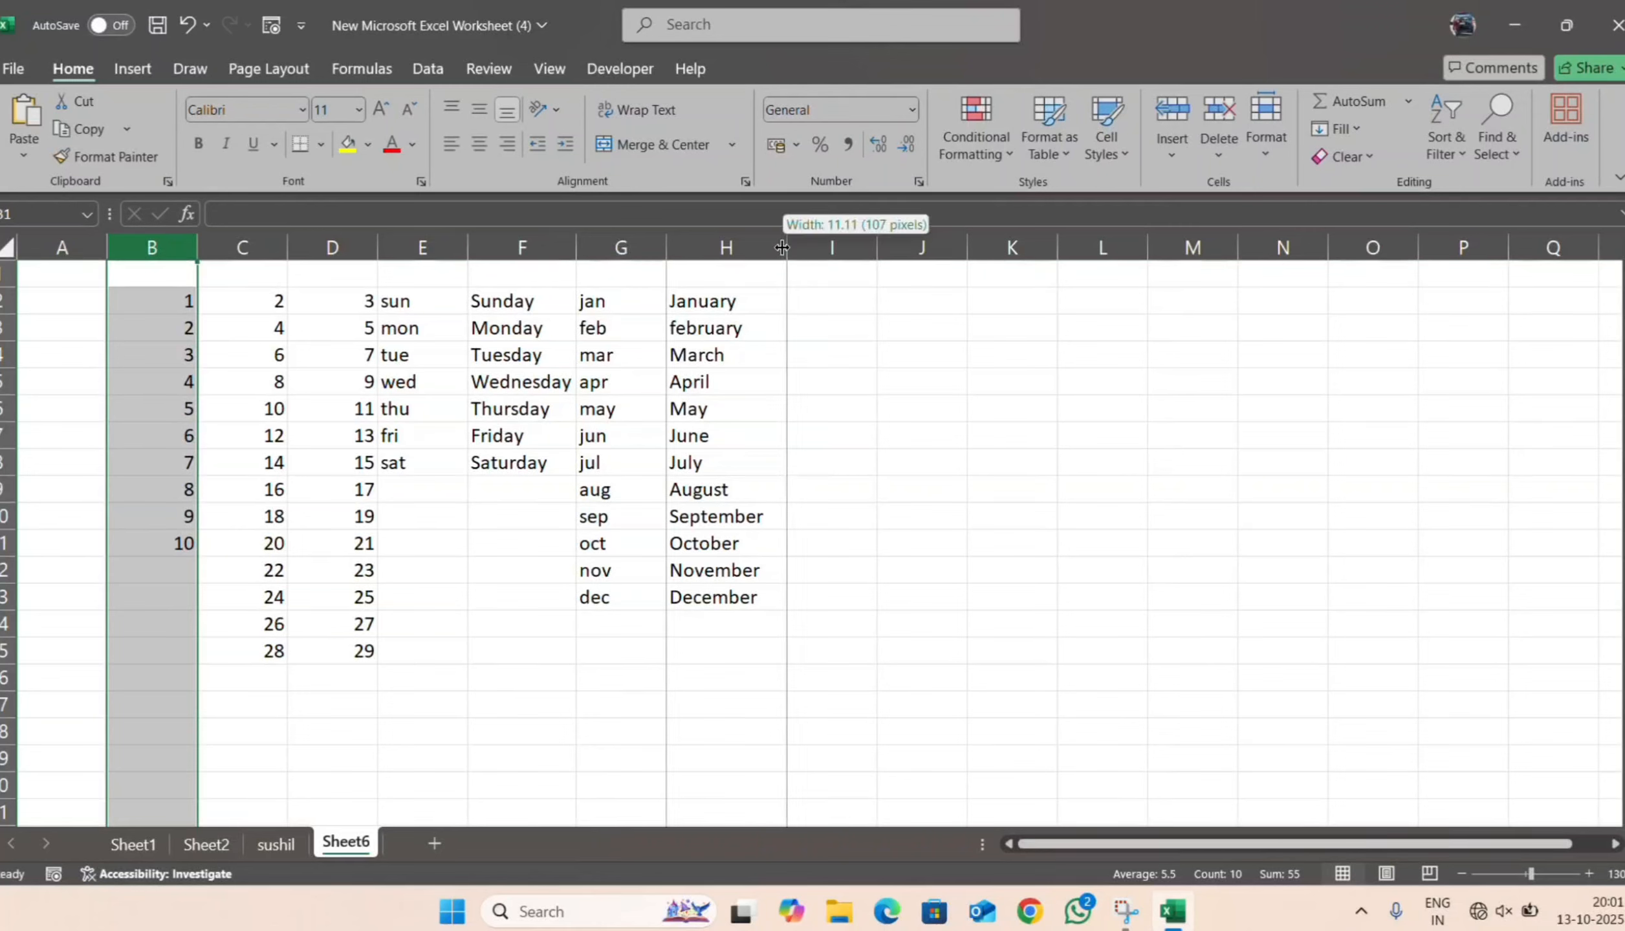
pyautogui.keyDown('shift'); pyautogui.click(754, 248); pyautogui.keyUp('shift')
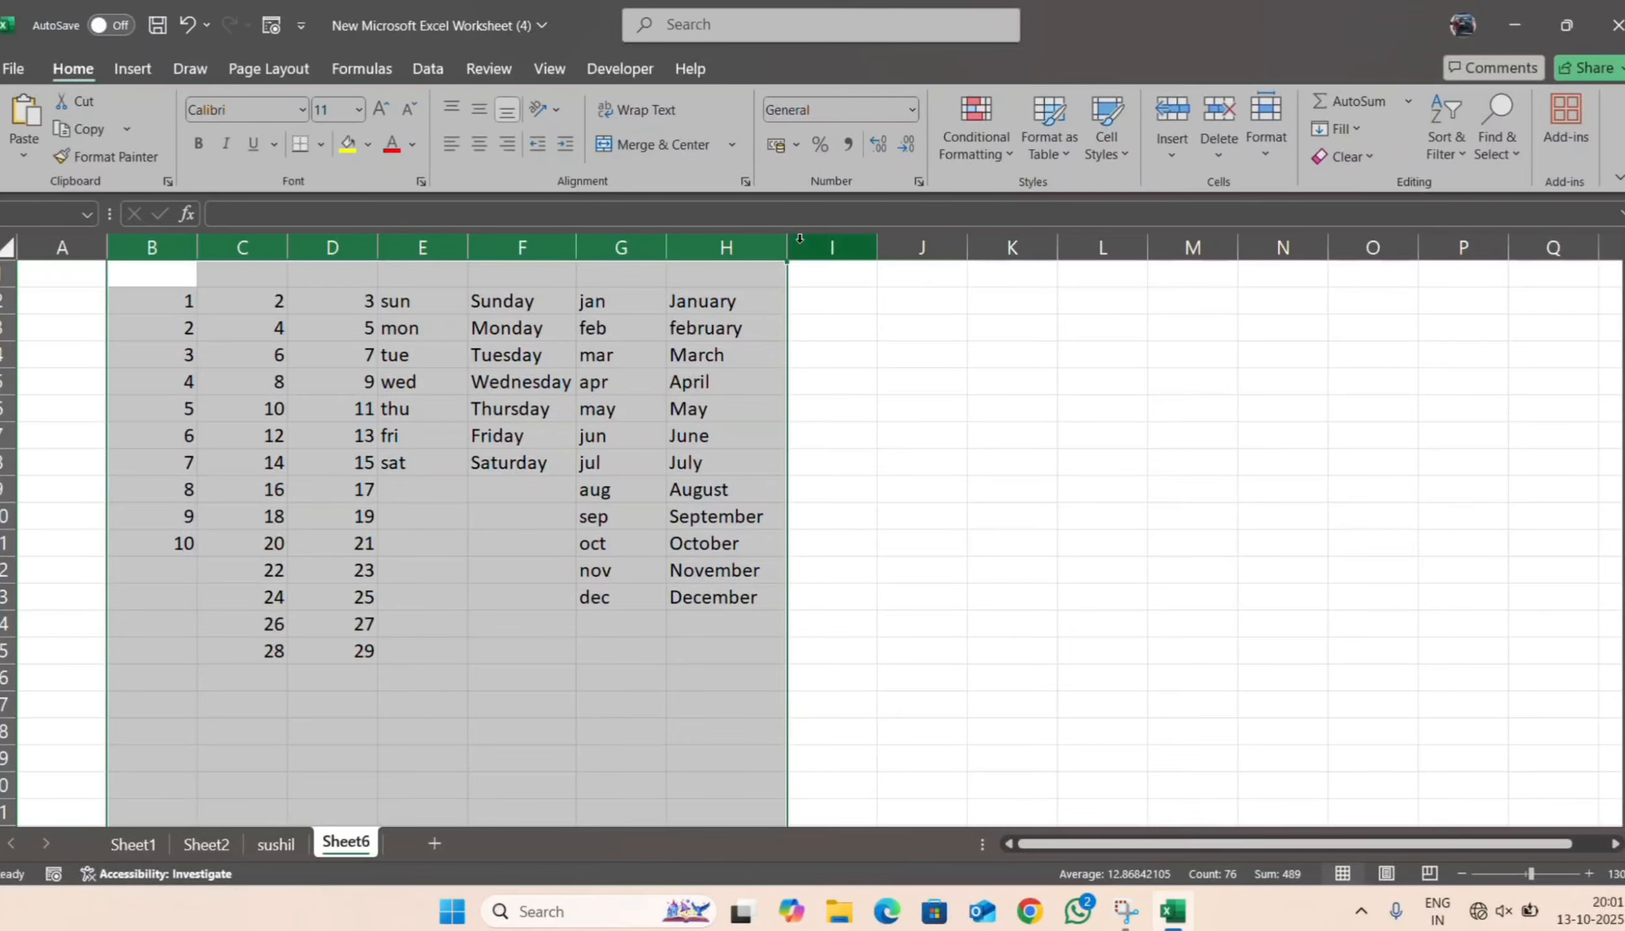
pyautogui.moveTo(788, 254); pyautogui.dragTo(729, 259)
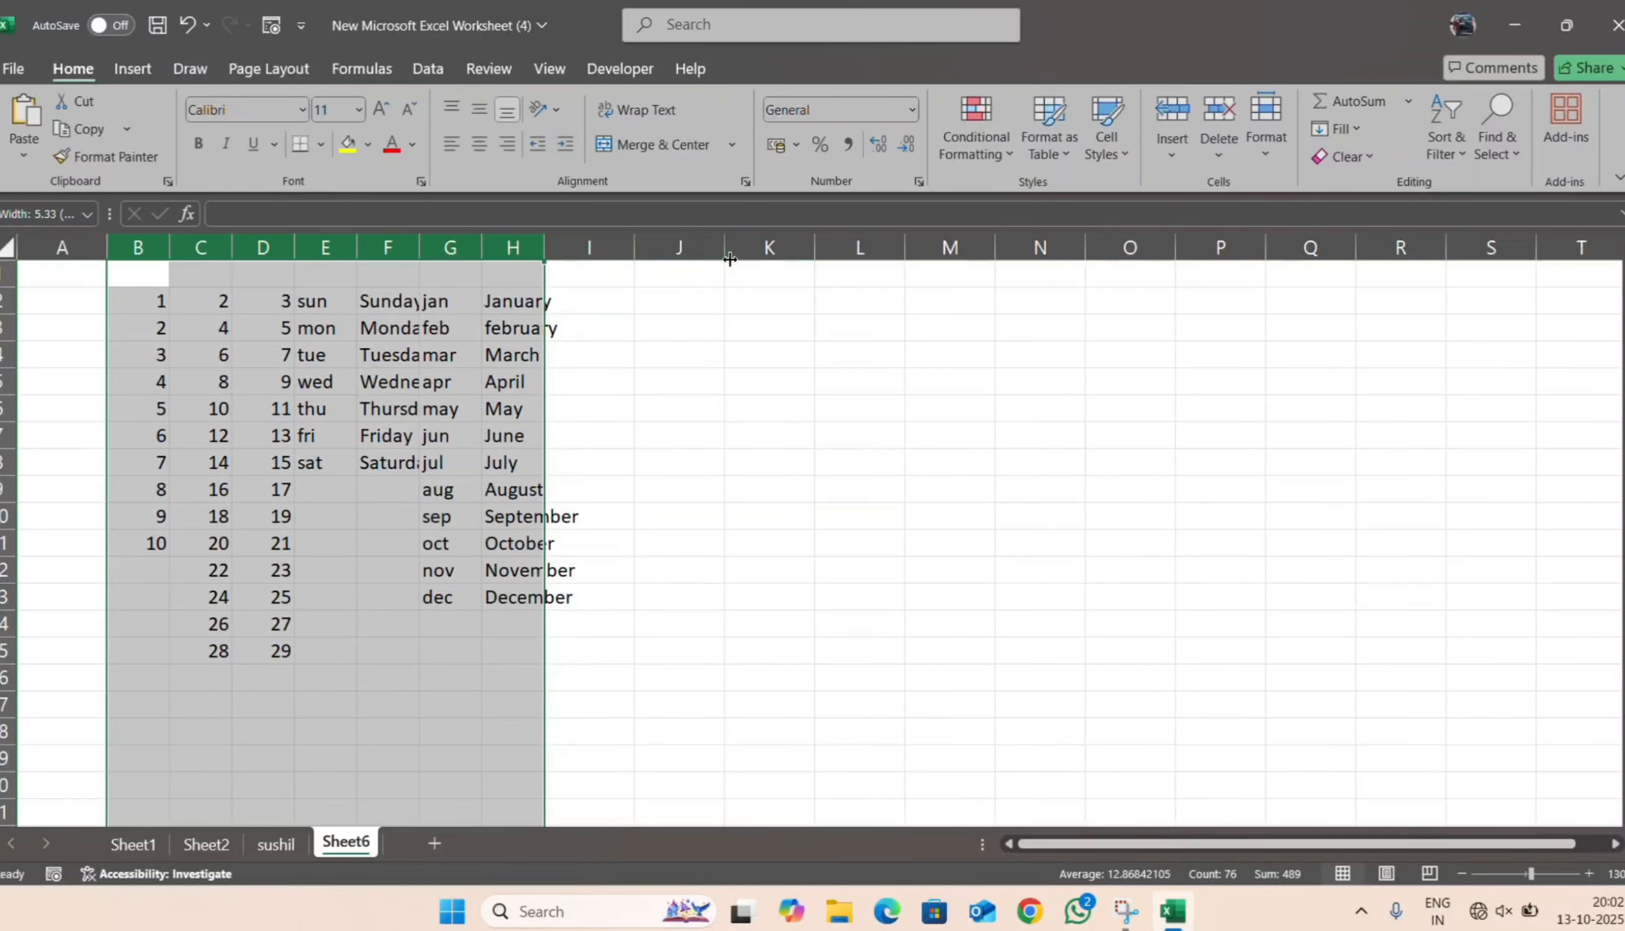
pyautogui.click(579, 331)
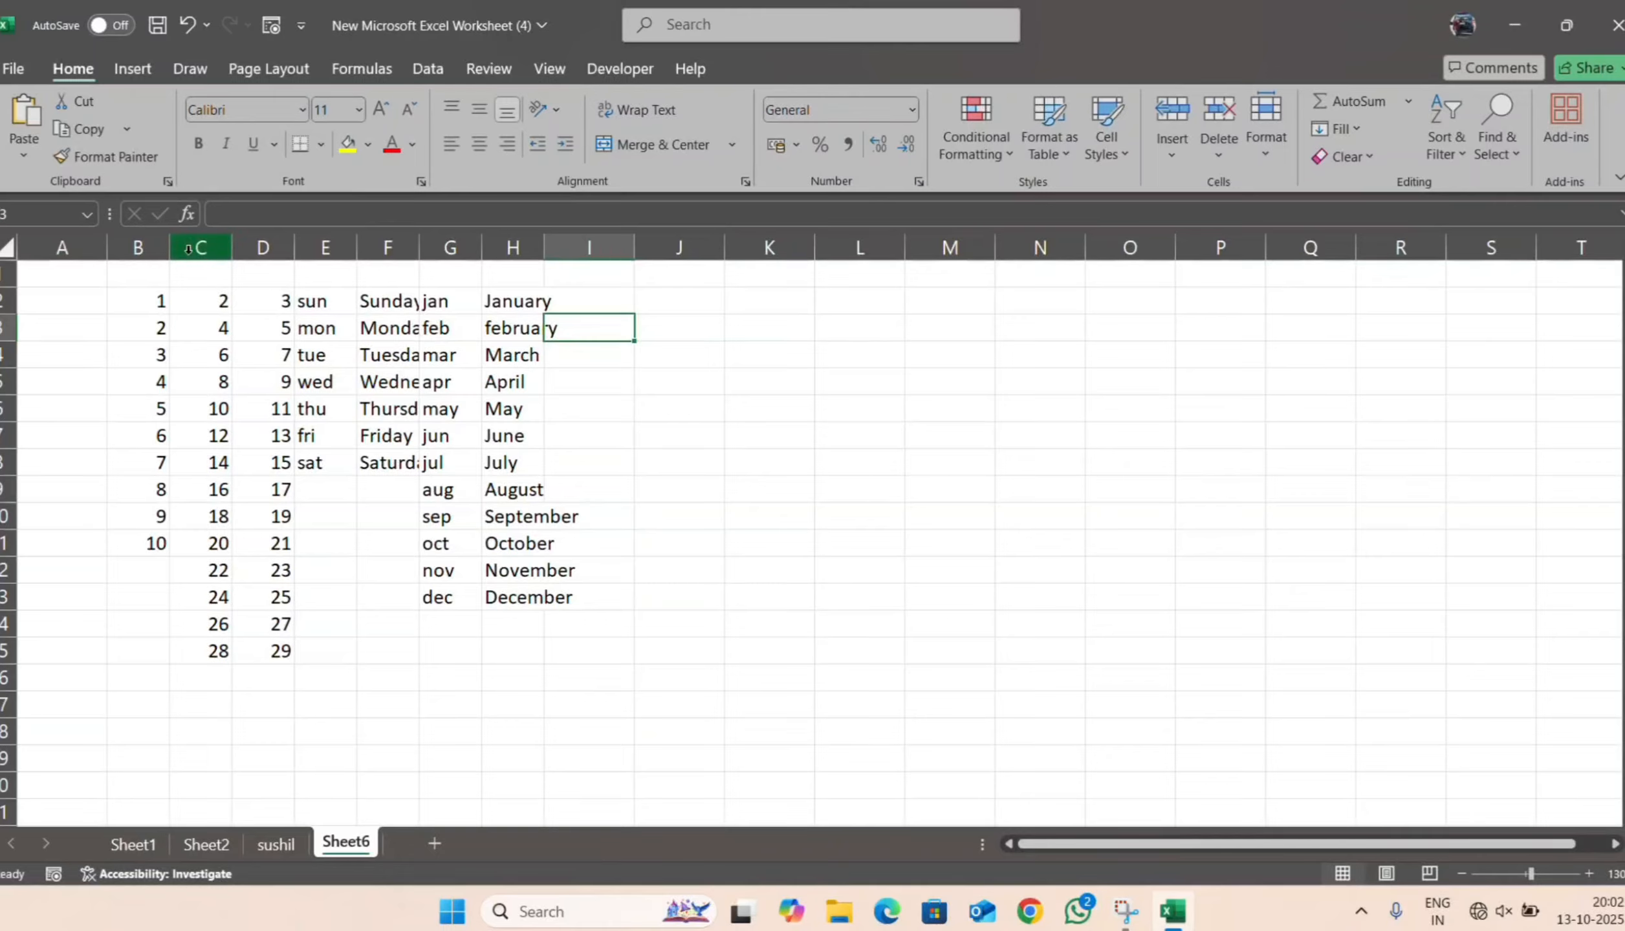
# - Select columns B through H again and widen them together well beyond the length of their entries
pyautogui.click(140, 249)
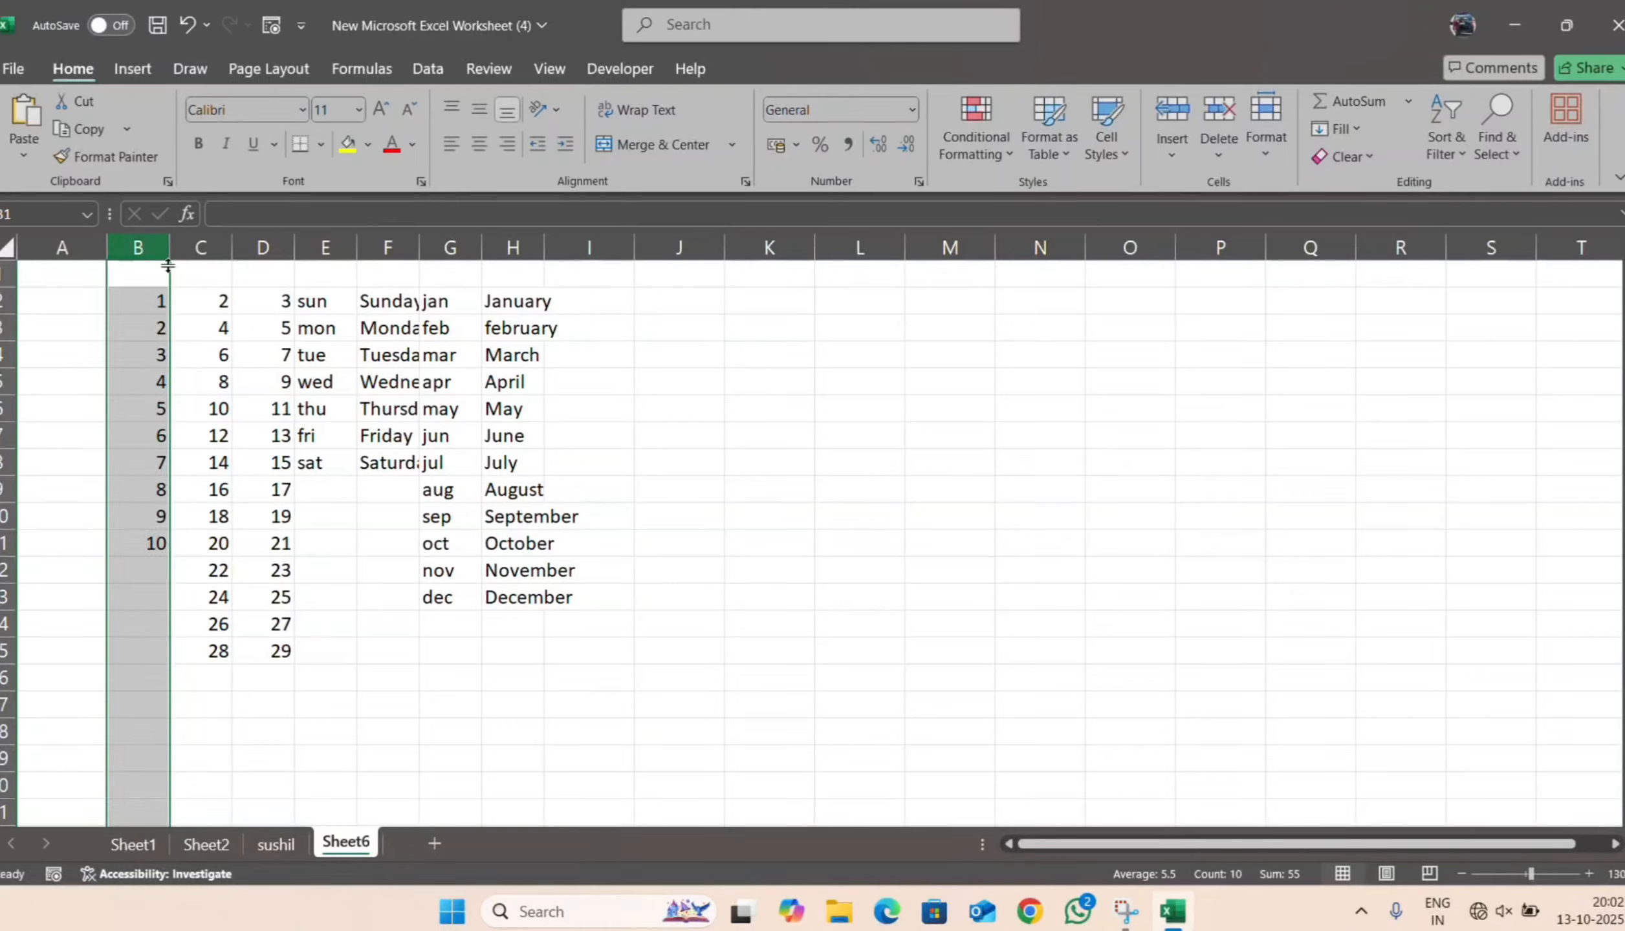
pyautogui.keyDown('shift'); pyautogui.click(539, 246); pyautogui.keyUp('shift')
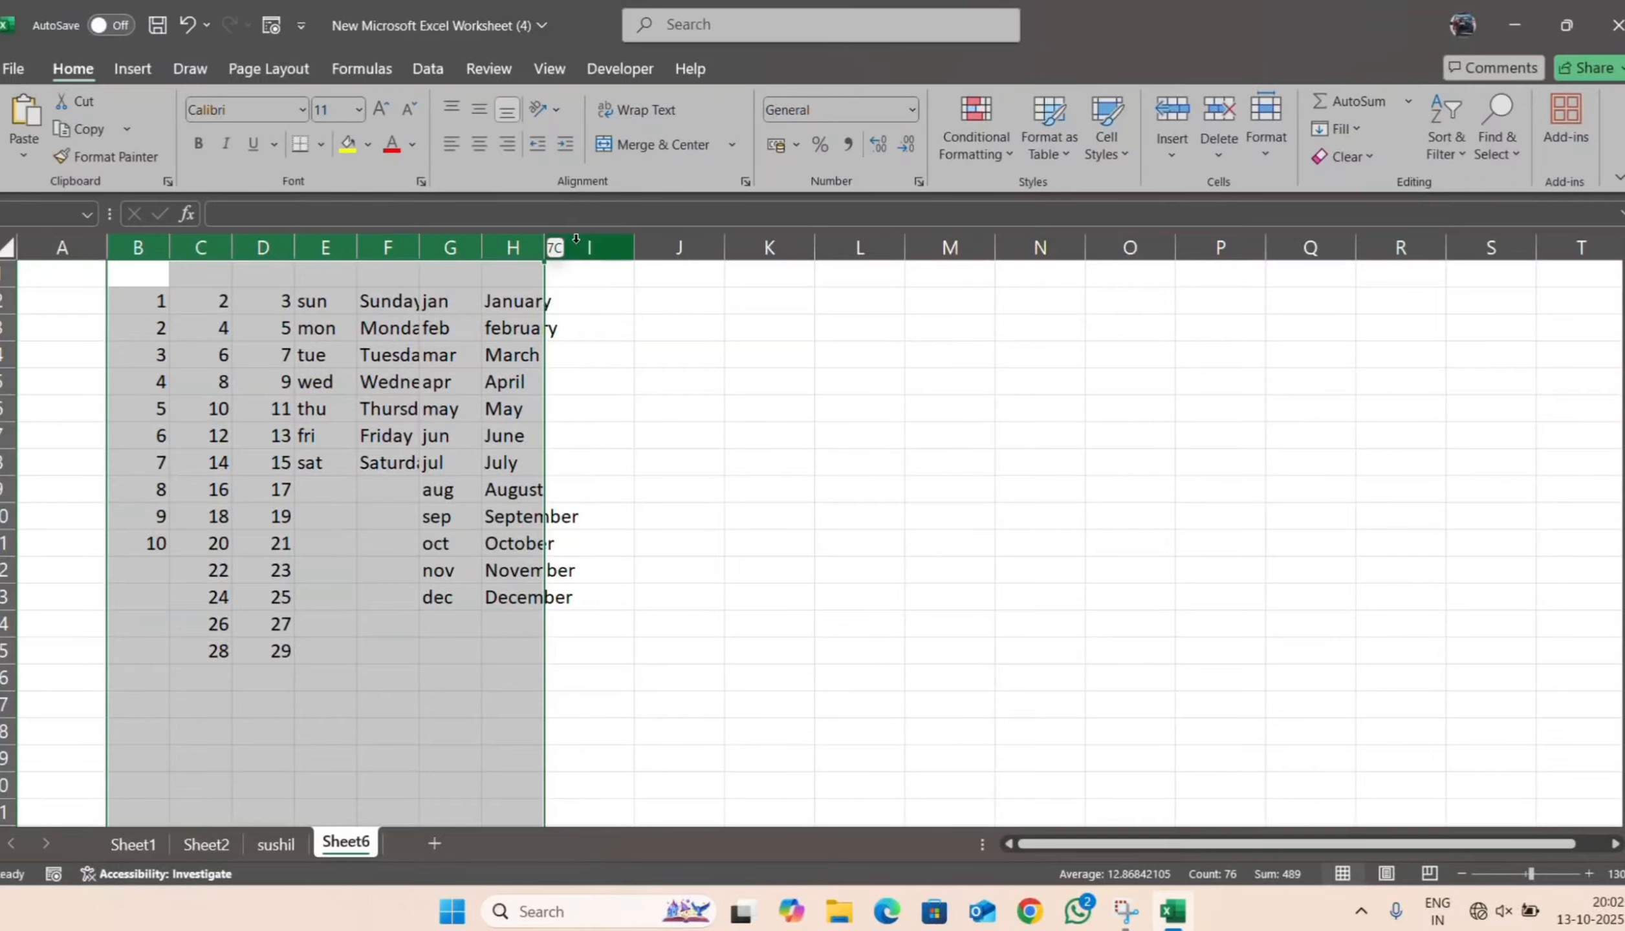
pyautogui.moveTo(544, 246); pyautogui.dragTo(640, 231)
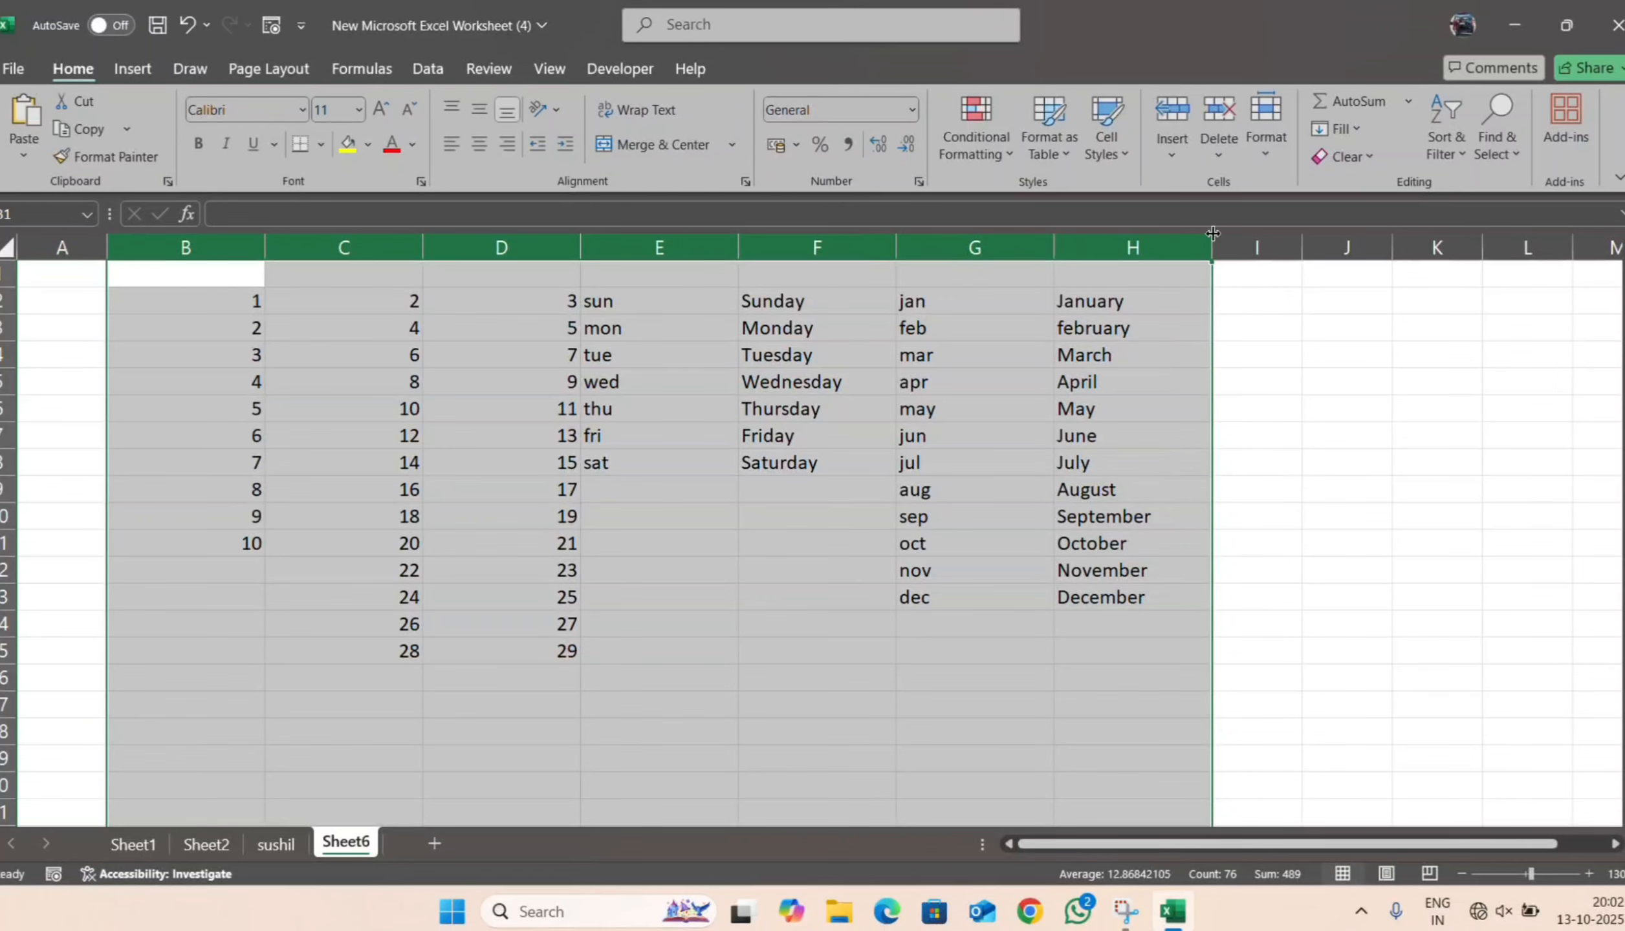
pyautogui.click(1259, 351)
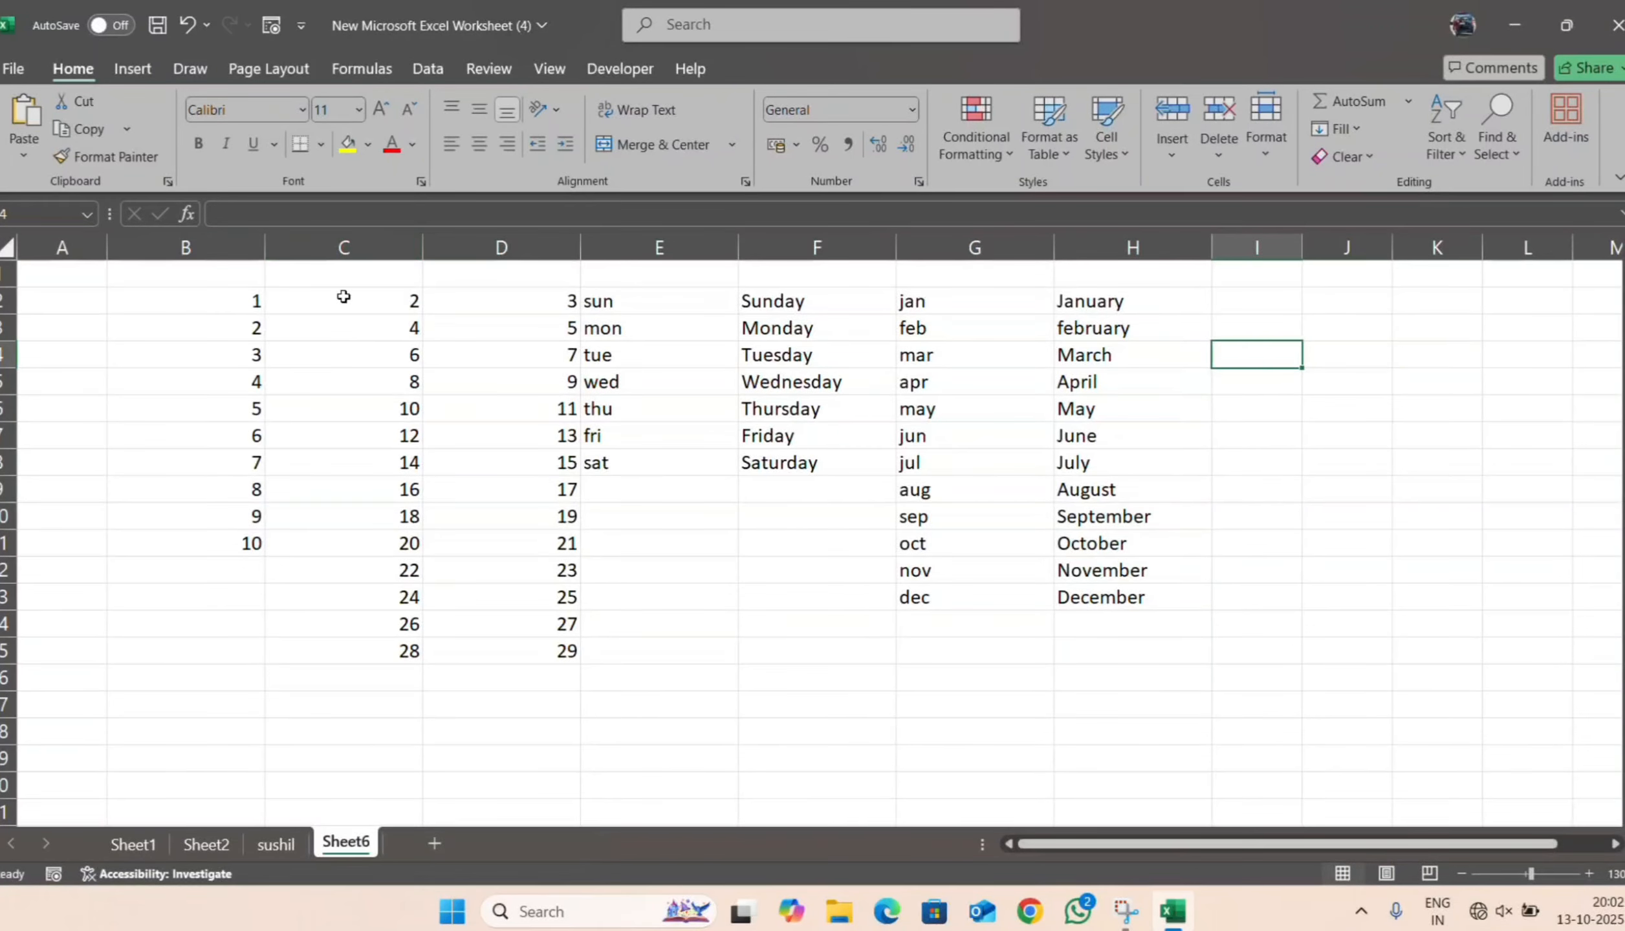
# - Reduce columns B through H together to a moderate equal width that still fits Wednesday and September
pyautogui.click(232, 252)
pyautogui.keyDown('shift'); pyautogui.click(1153, 253); pyautogui.keyUp('shift')
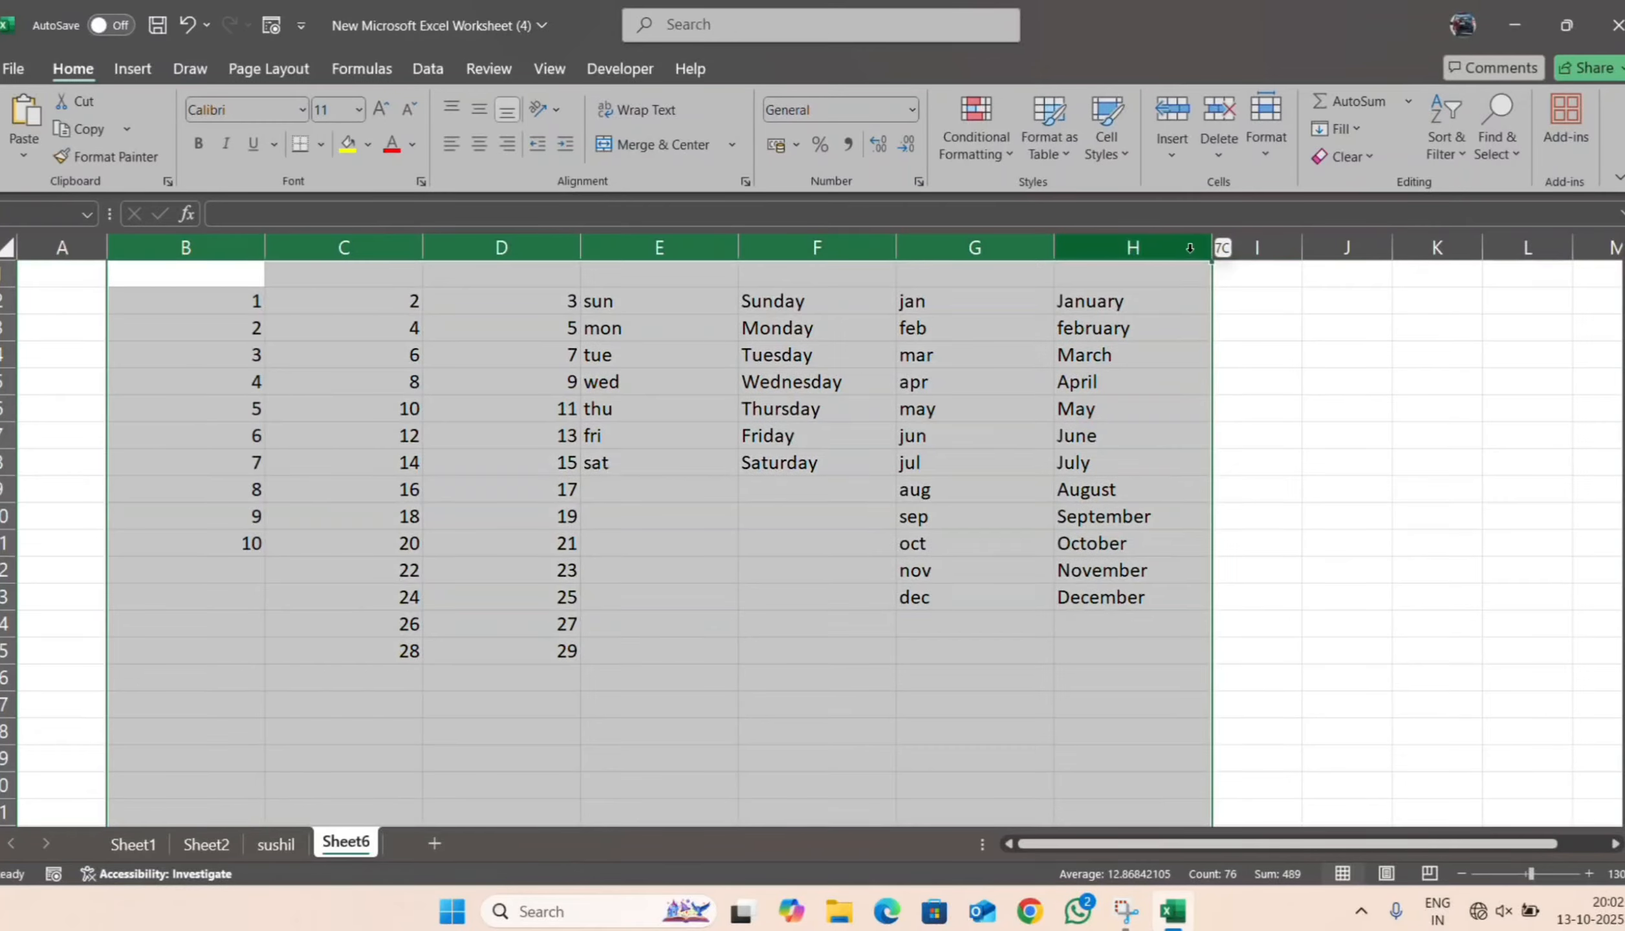
pyautogui.moveTo(1214, 246); pyautogui.dragTo(1166, 272)
pyautogui.click(1035, 378)
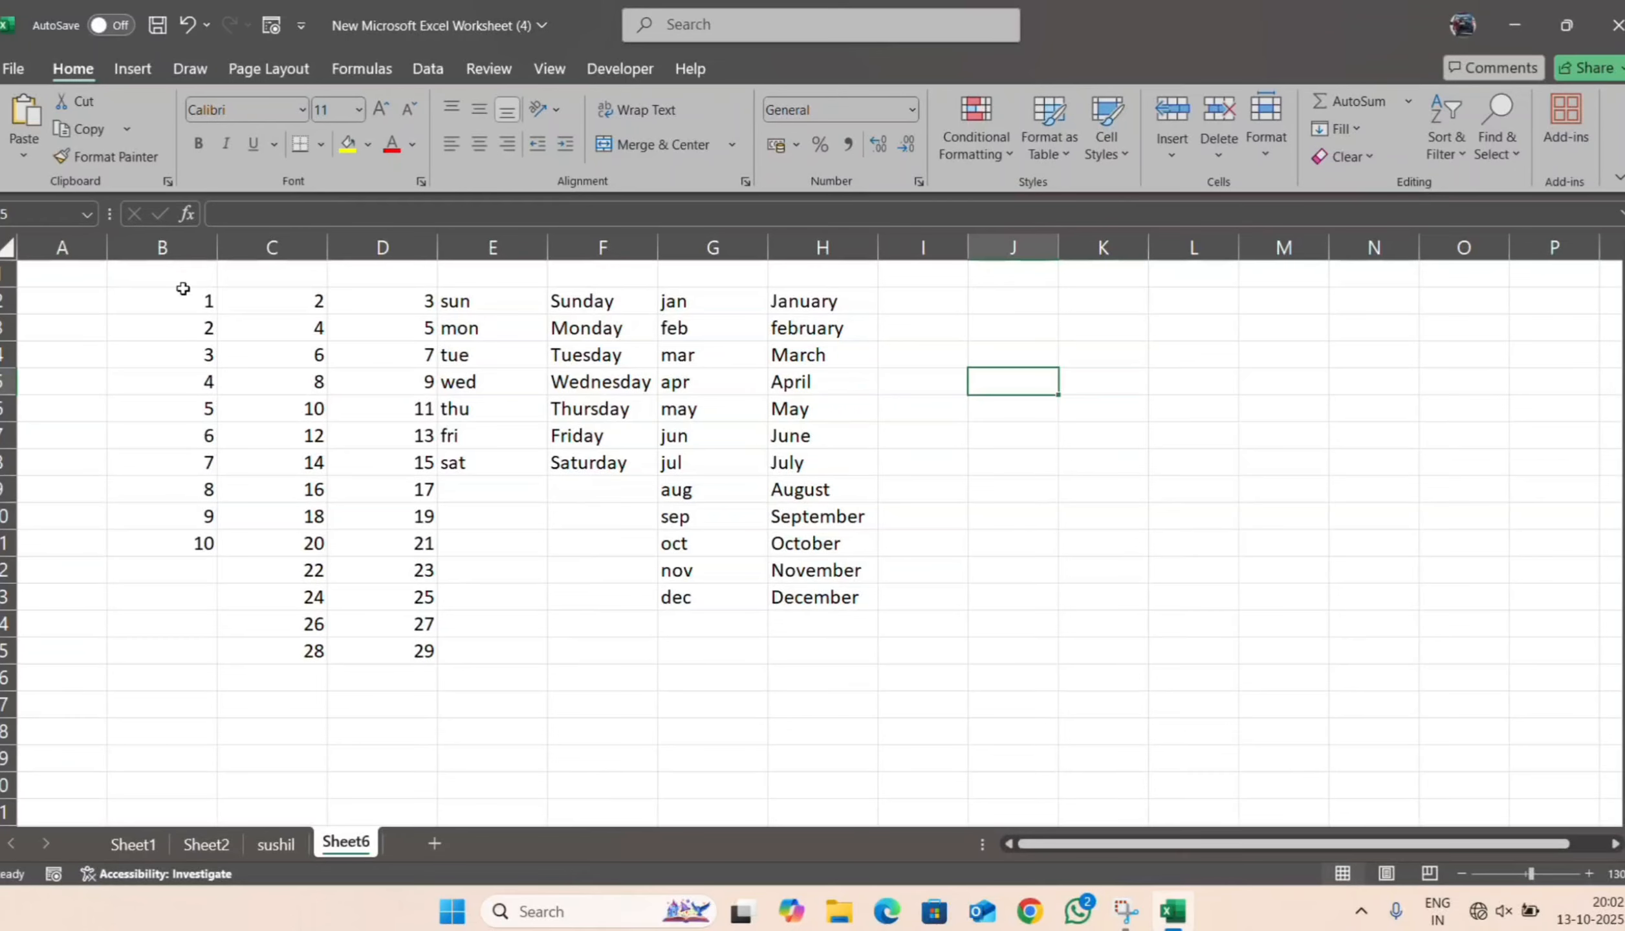
# - Center the contents of range B1:H16 both vertically and horizontally in their cells
pyautogui.moveTo(171, 278); pyautogui.dragTo(800, 669)
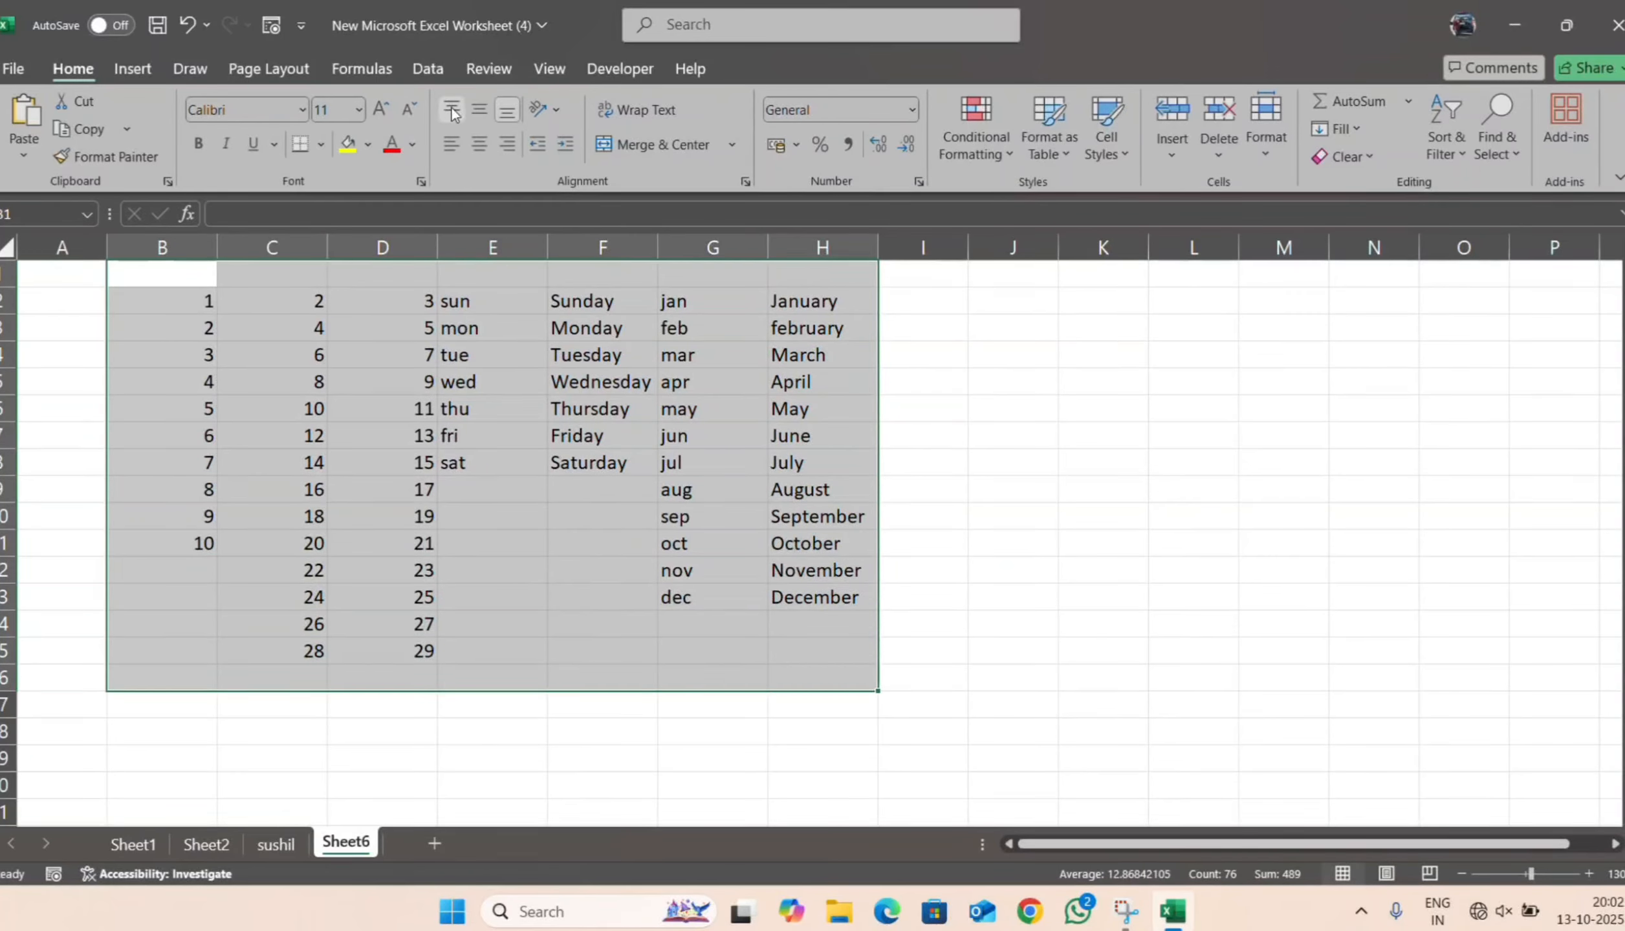
pyautogui.click(486, 110)
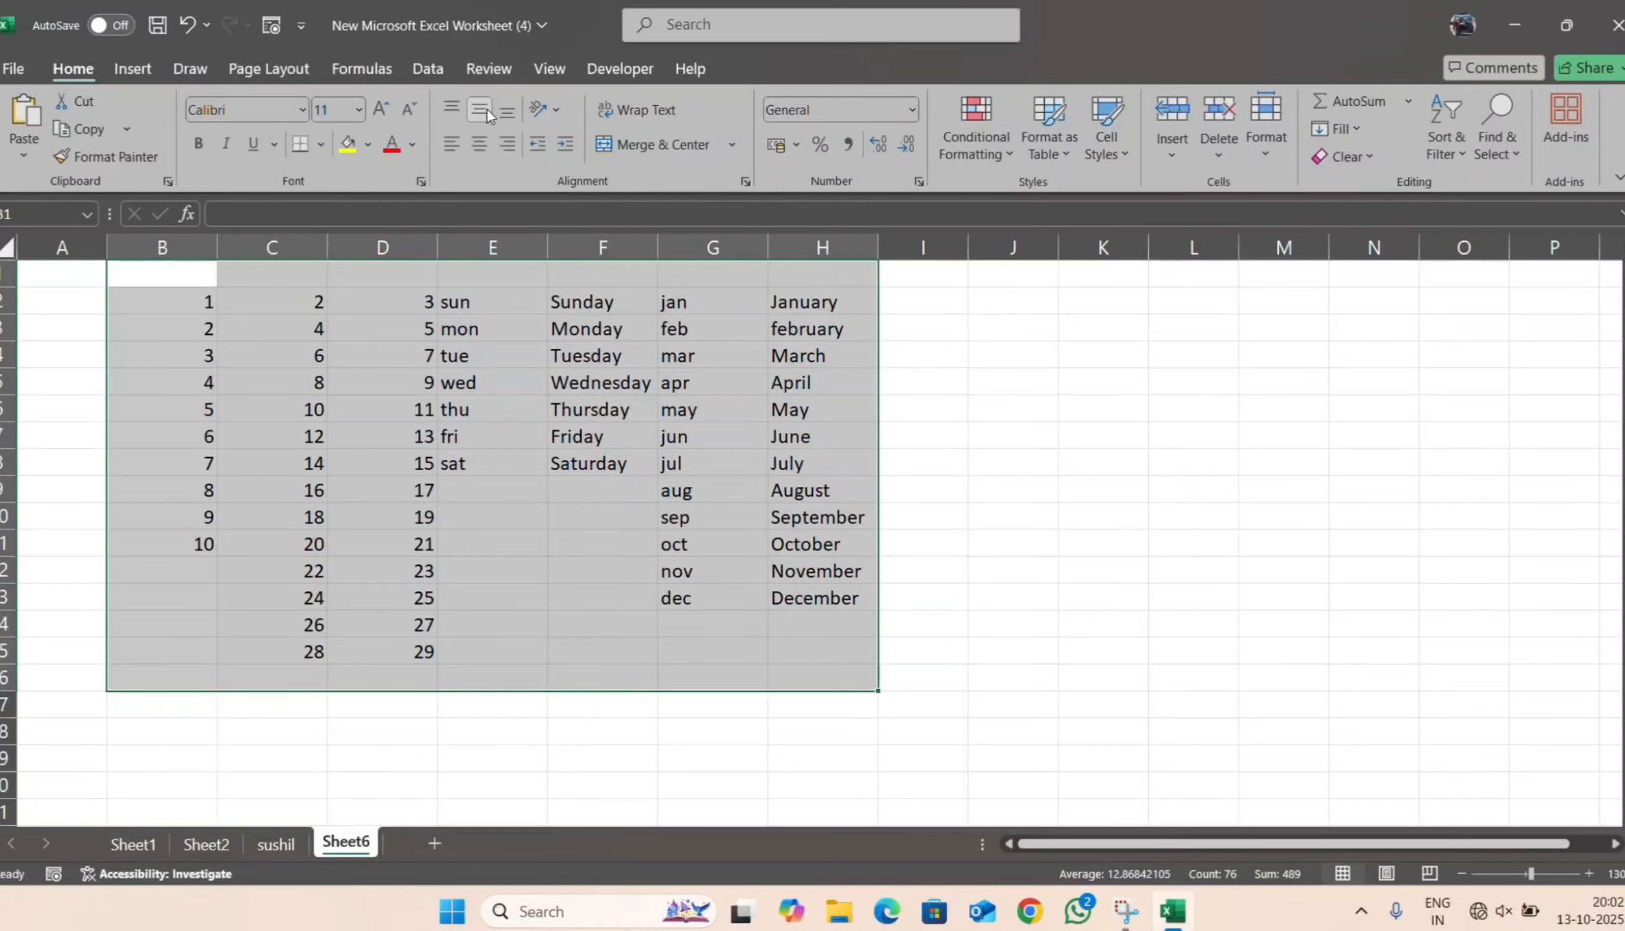
pyautogui.click(483, 153)
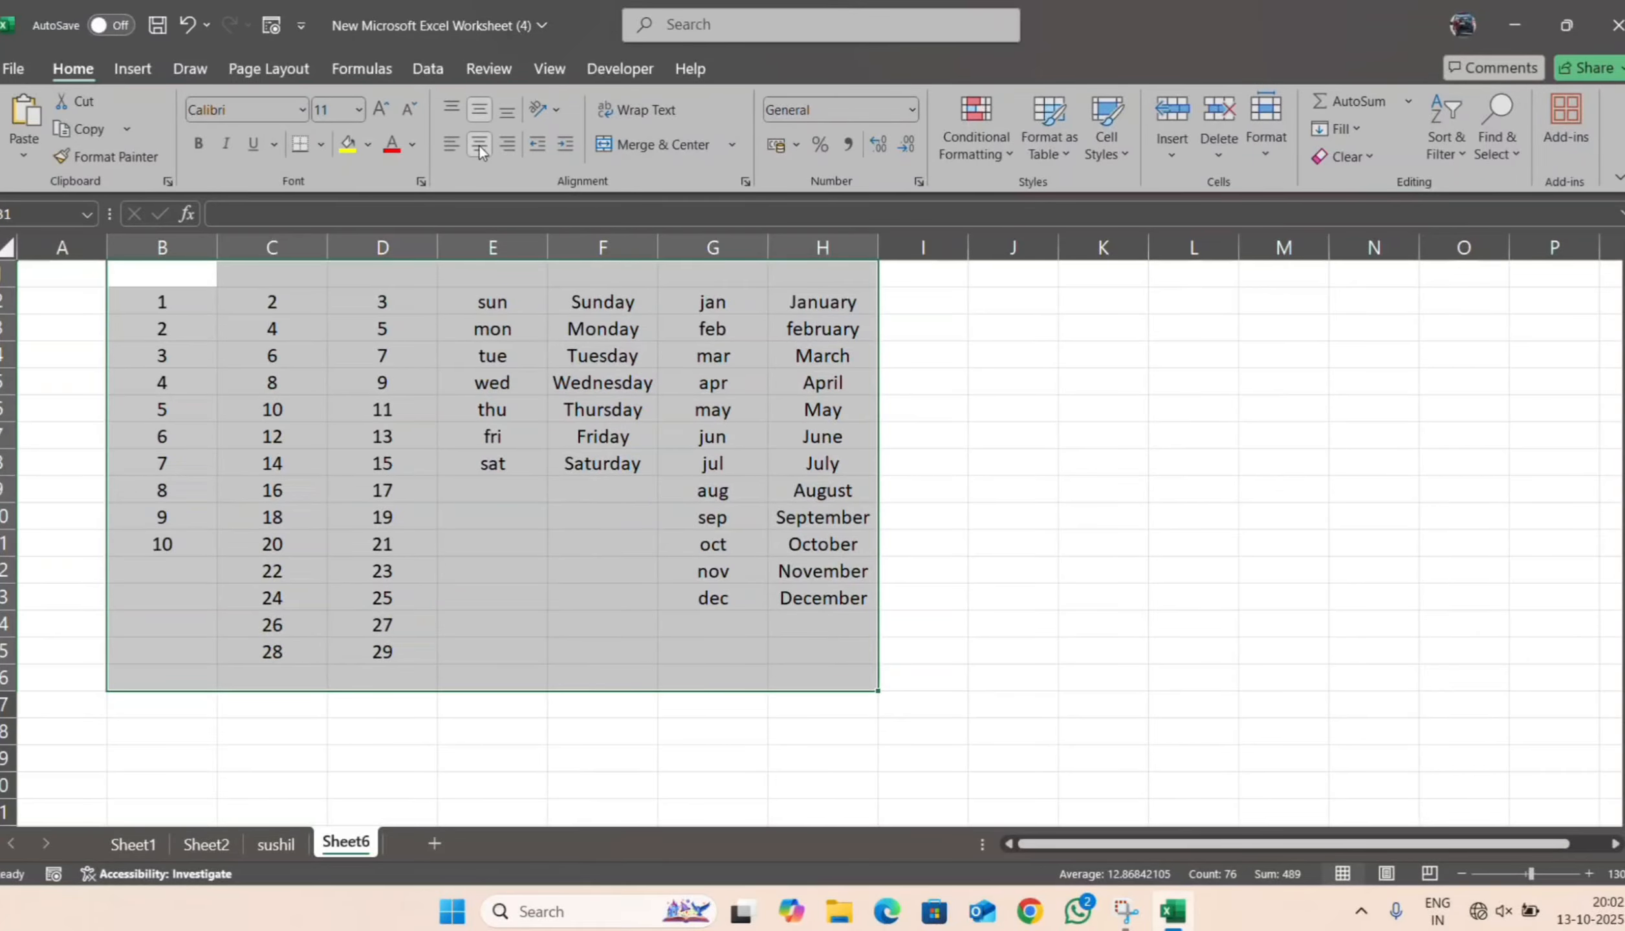
pyautogui.click(484, 737)
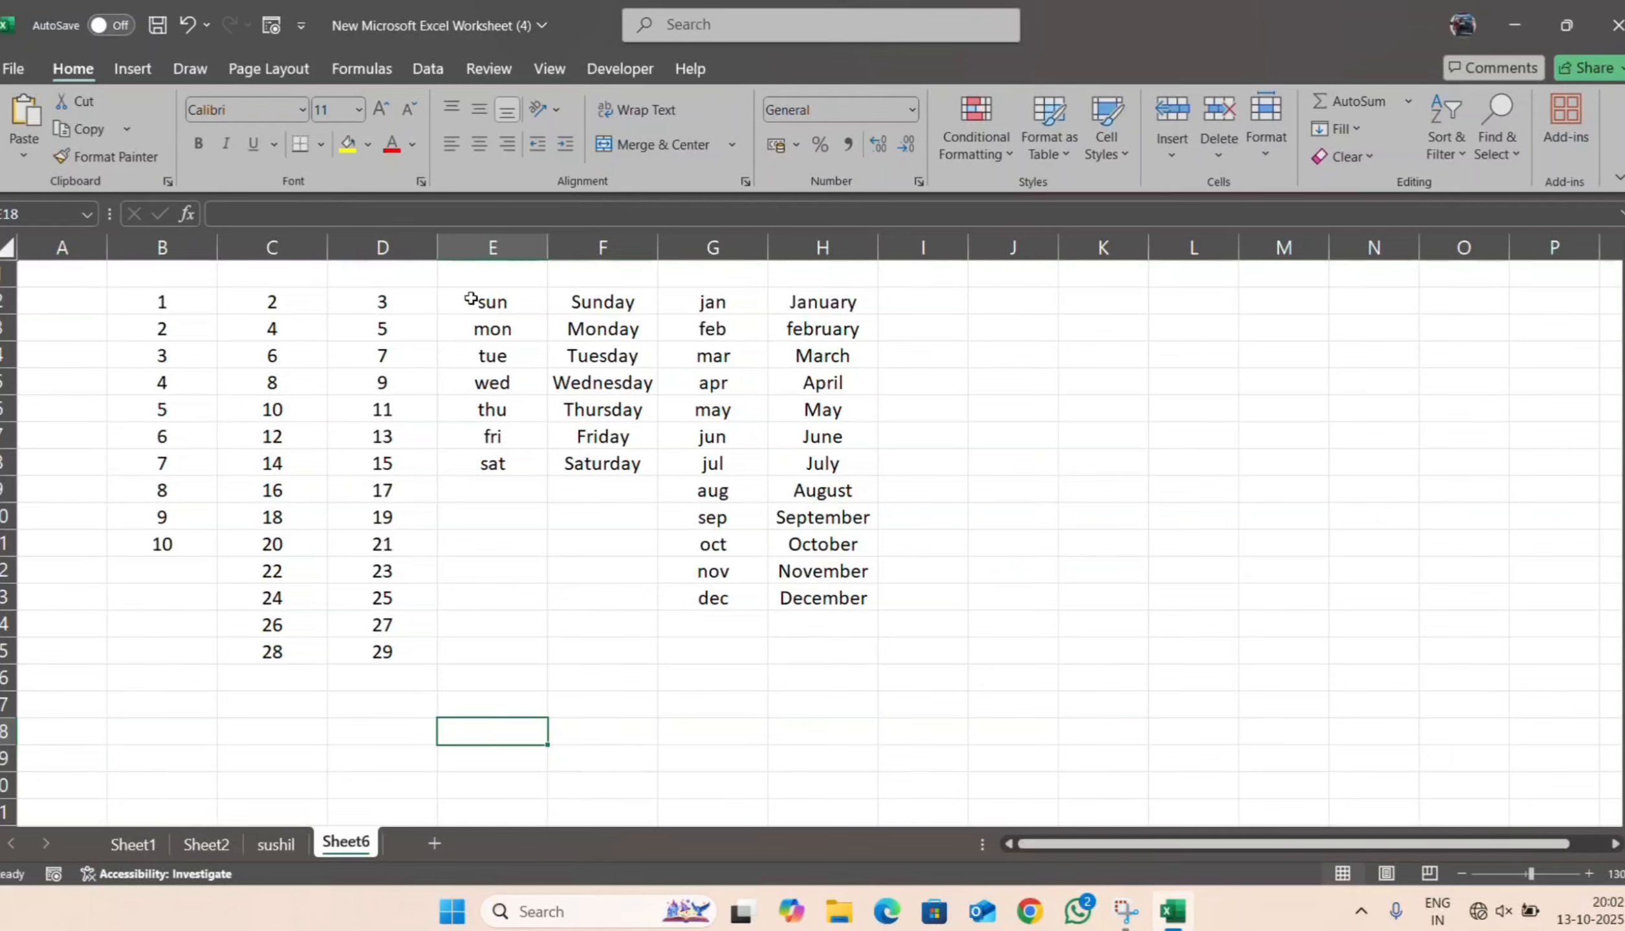
# - Align the weekday abbreviations in E2:E8 to the bottom and left, and increase their font size to 14
pyautogui.moveTo(471, 298); pyautogui.dragTo(538, 454)
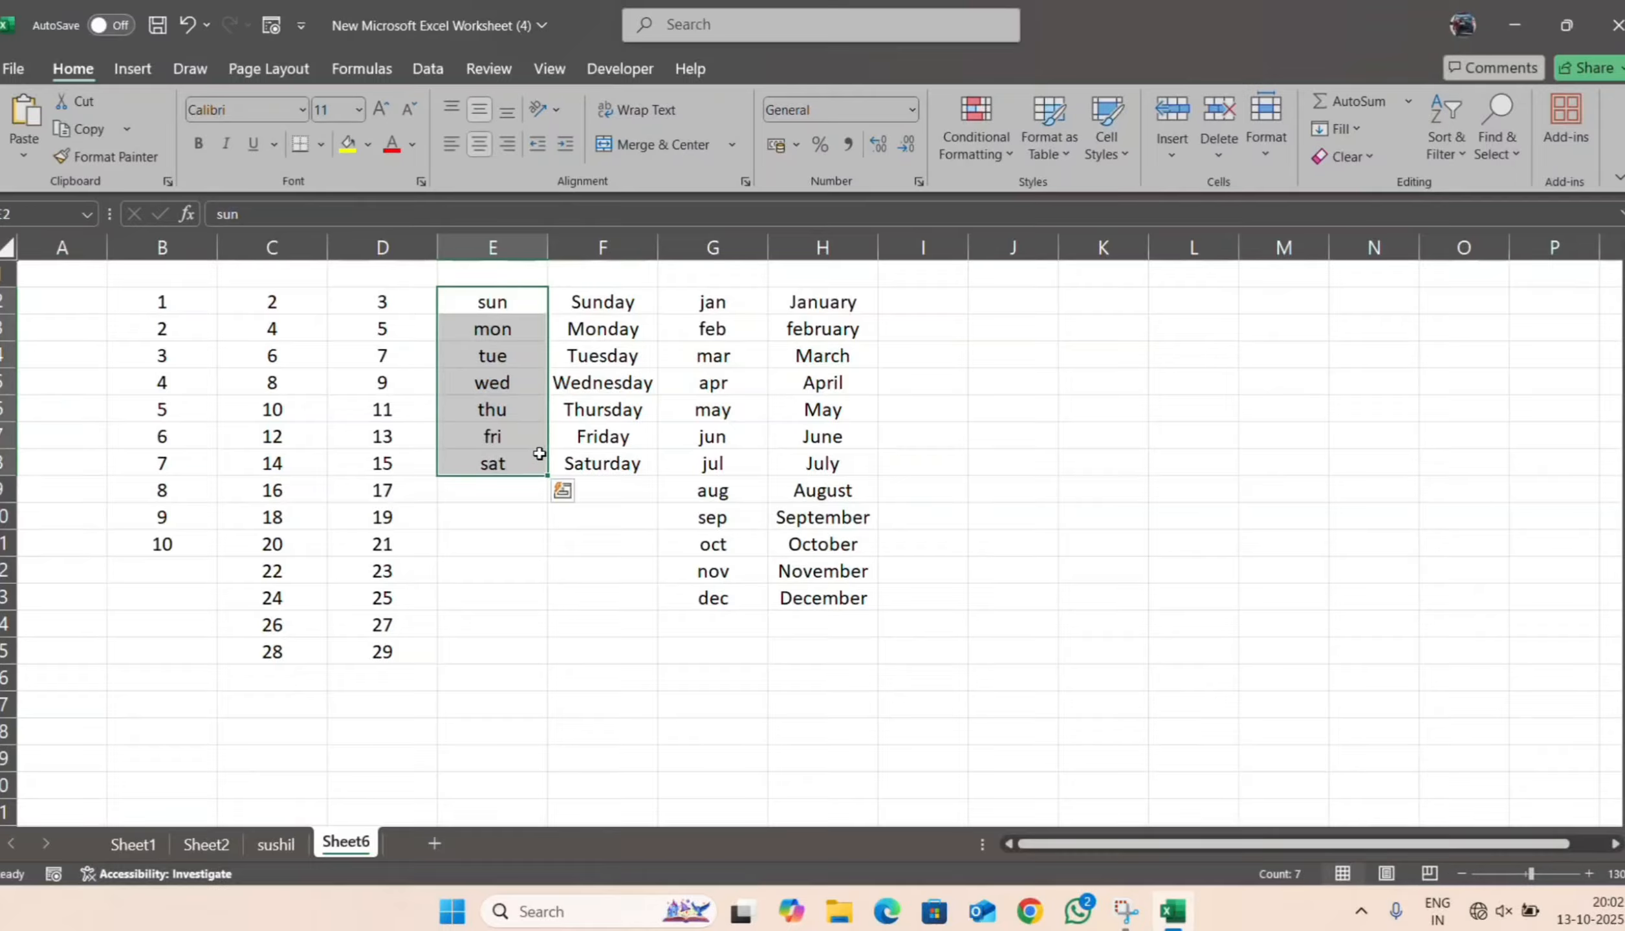
pyautogui.click(477, 109)
pyautogui.click(453, 143)
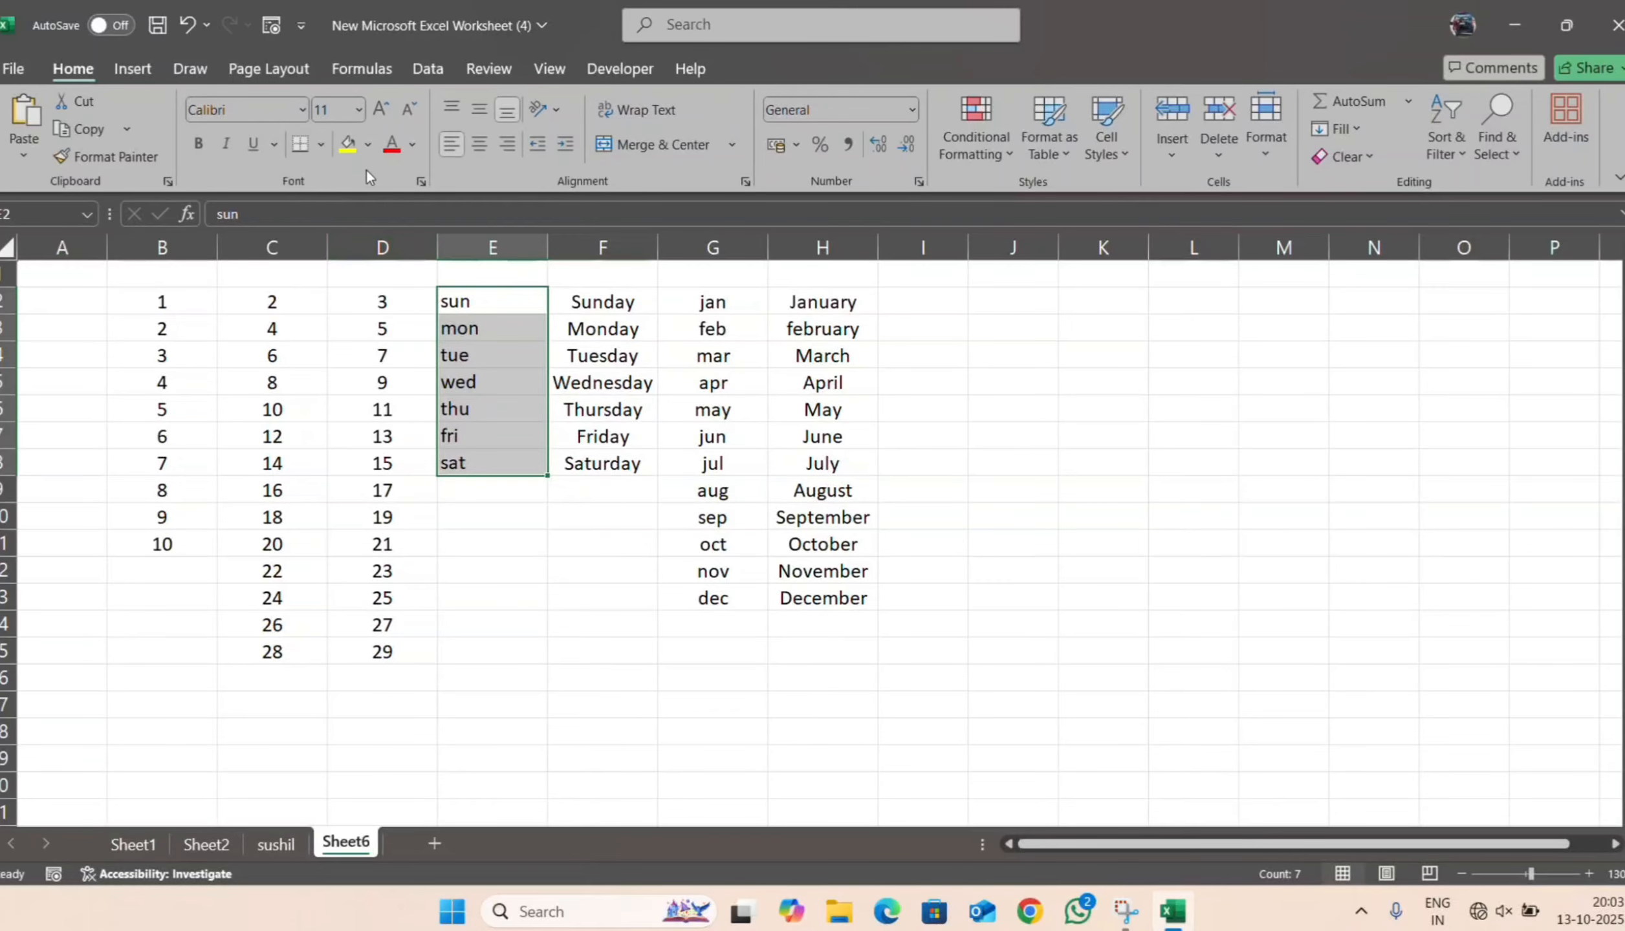
pyautogui.click(389, 103)
pyautogui.click(389, 102)
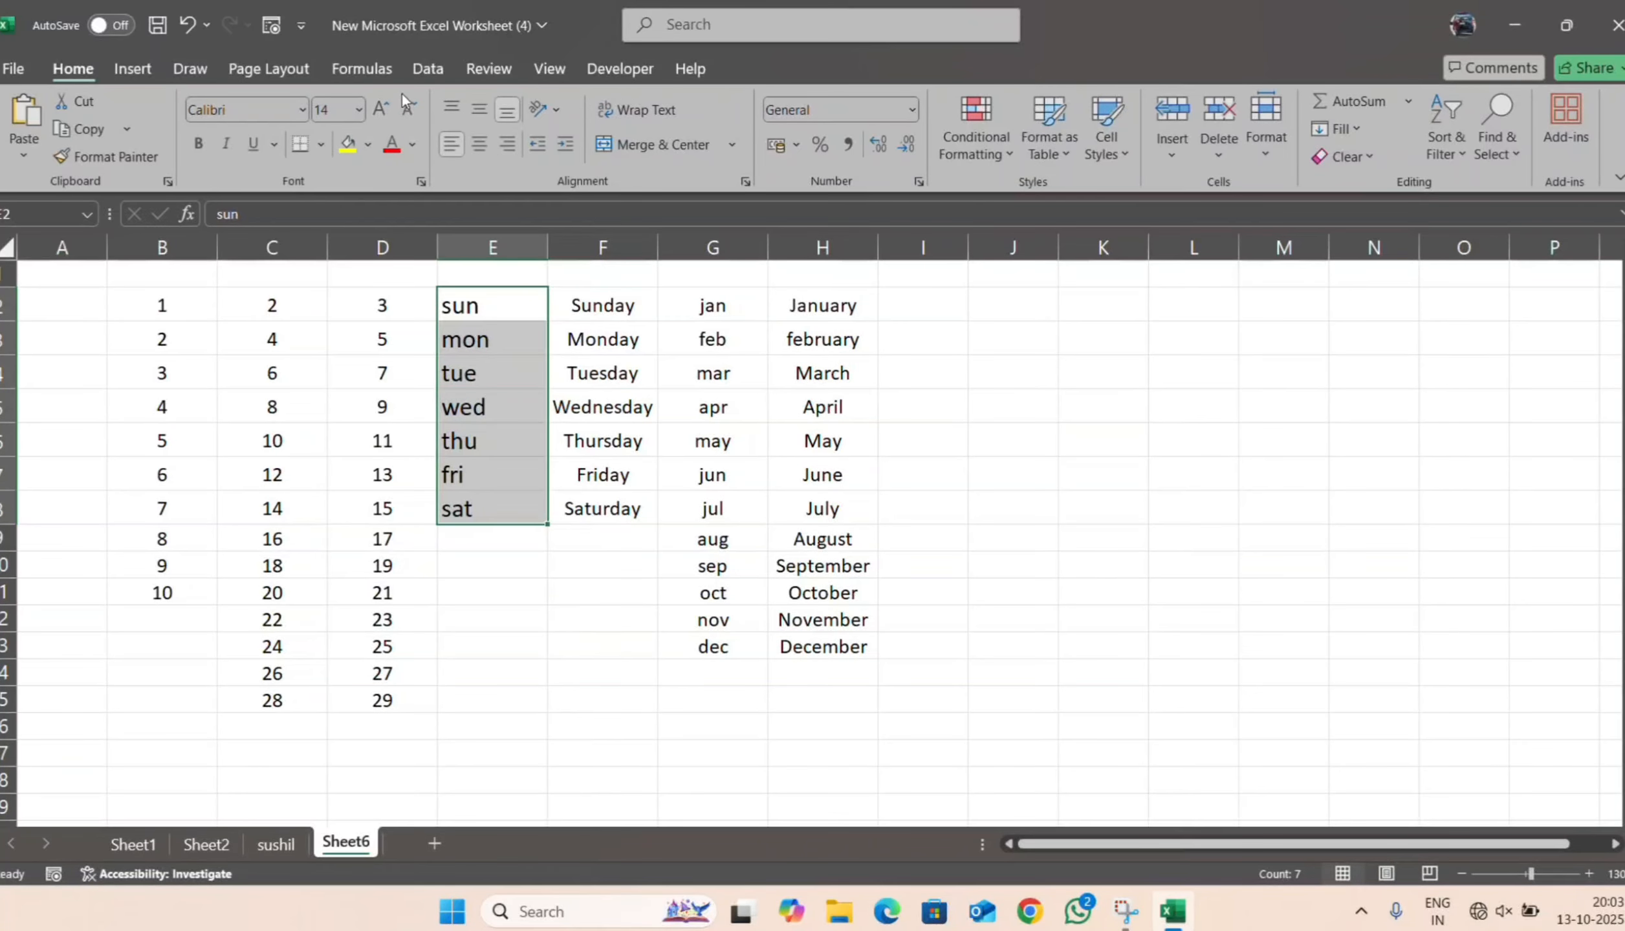
# - Reduce the font size of the weekday abbreviations in E2:E8 to 11 and change their font to Copperplate Gothic Bold
pyautogui.click(408, 106)
pyautogui.click(409, 106)
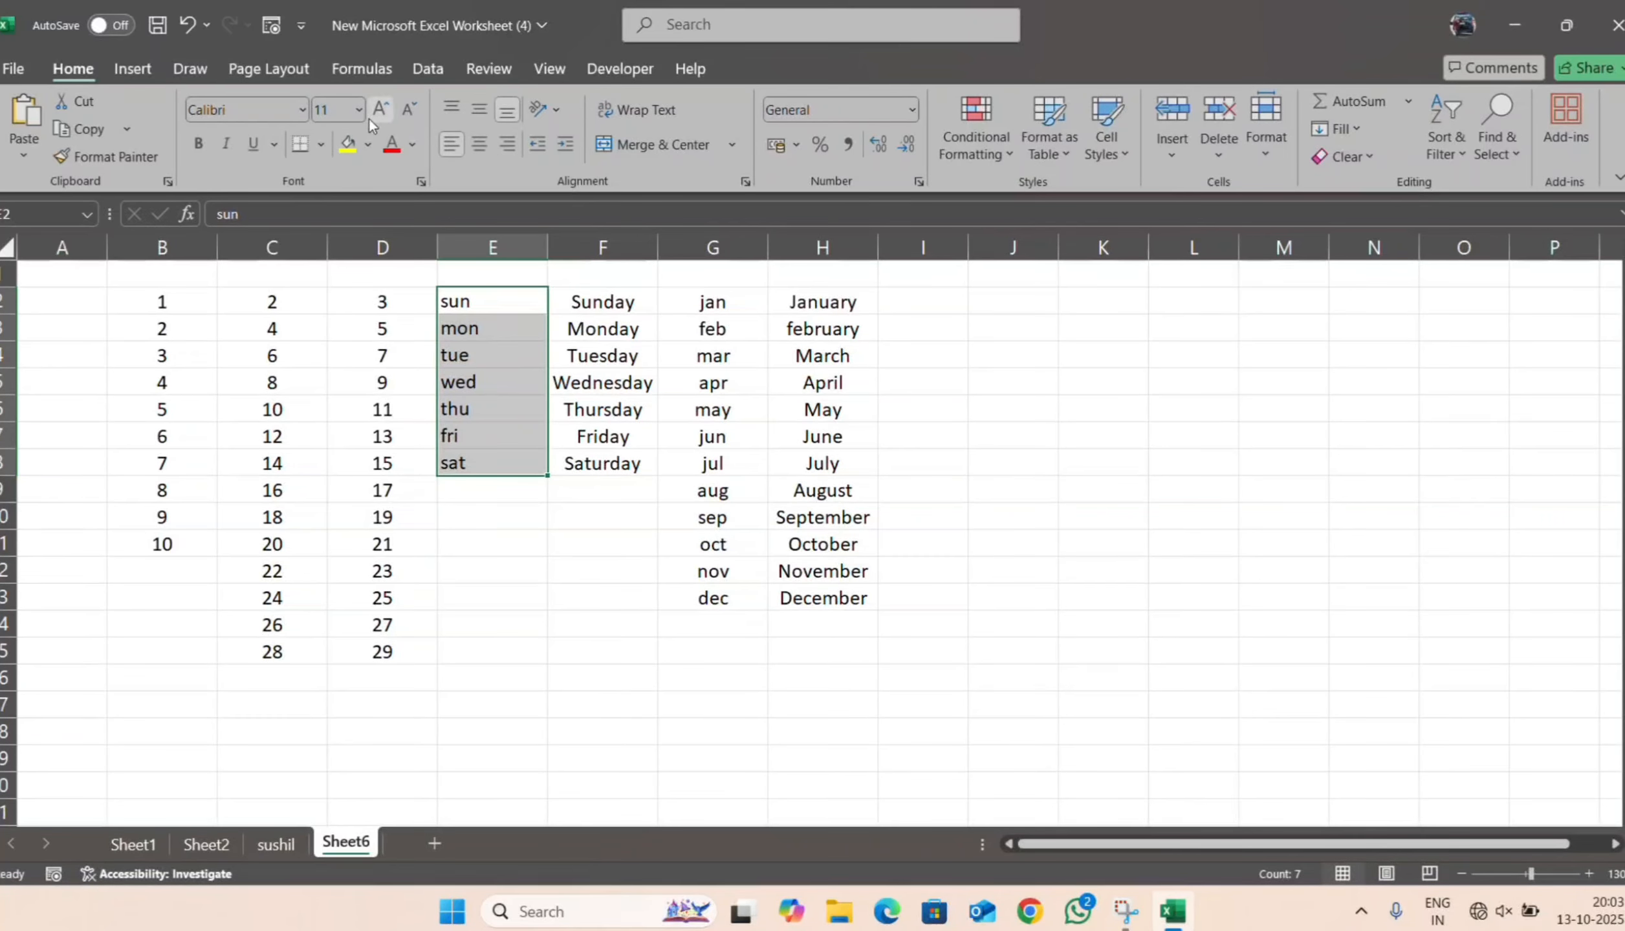
pyautogui.click(301, 110)
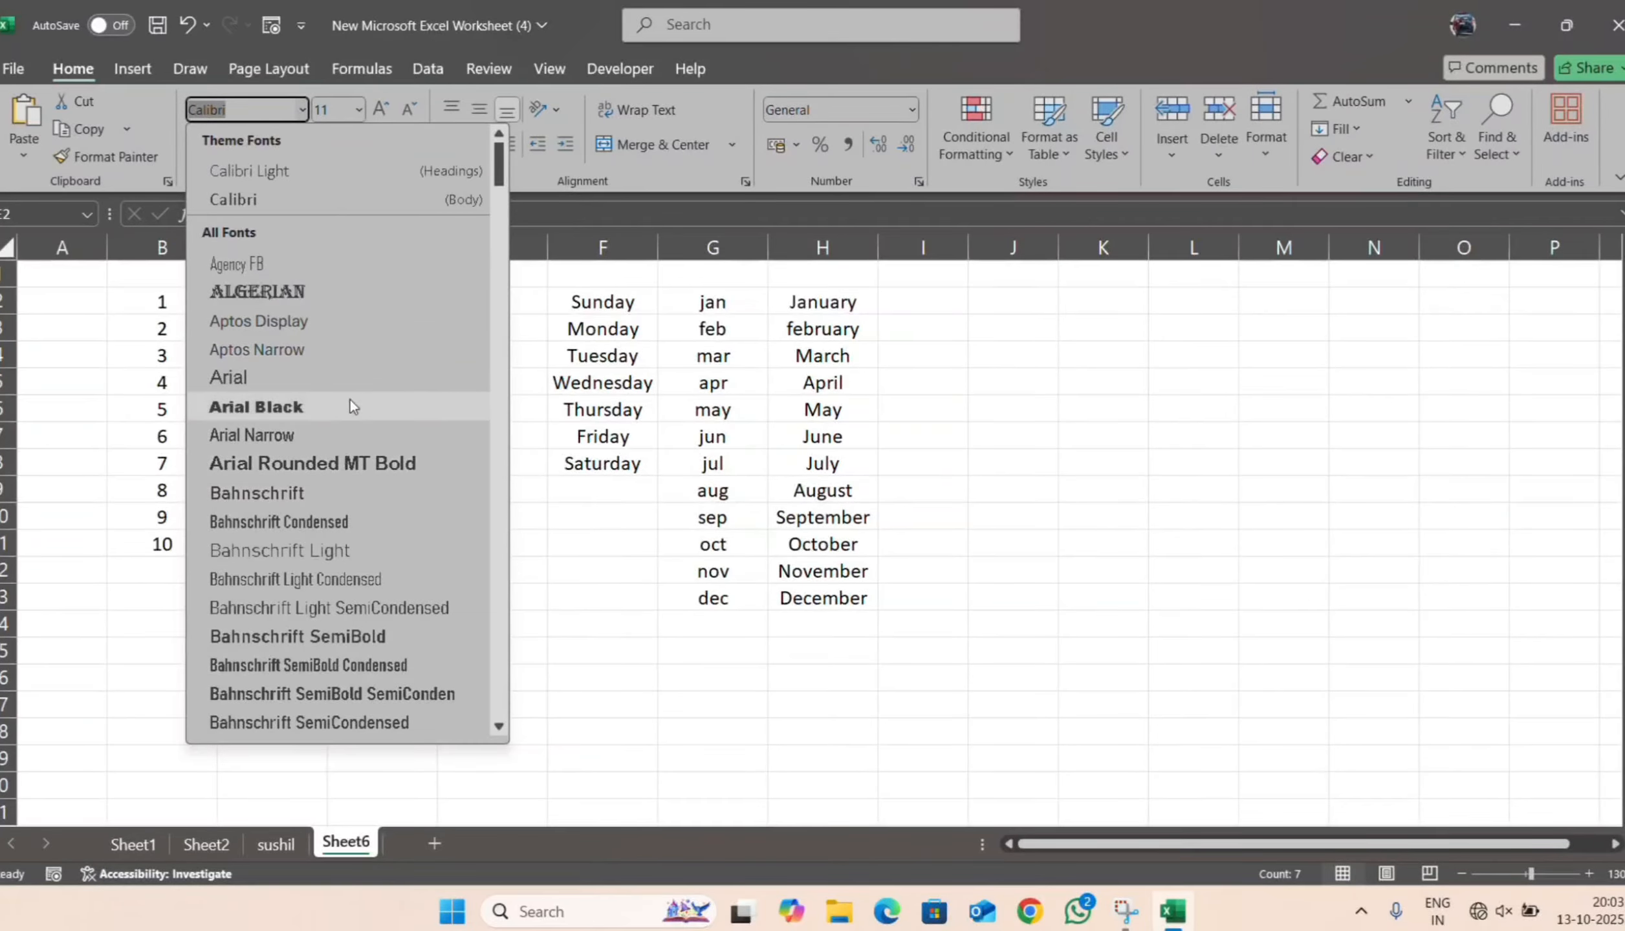
pyautogui.scroll(-8, 328, 667)
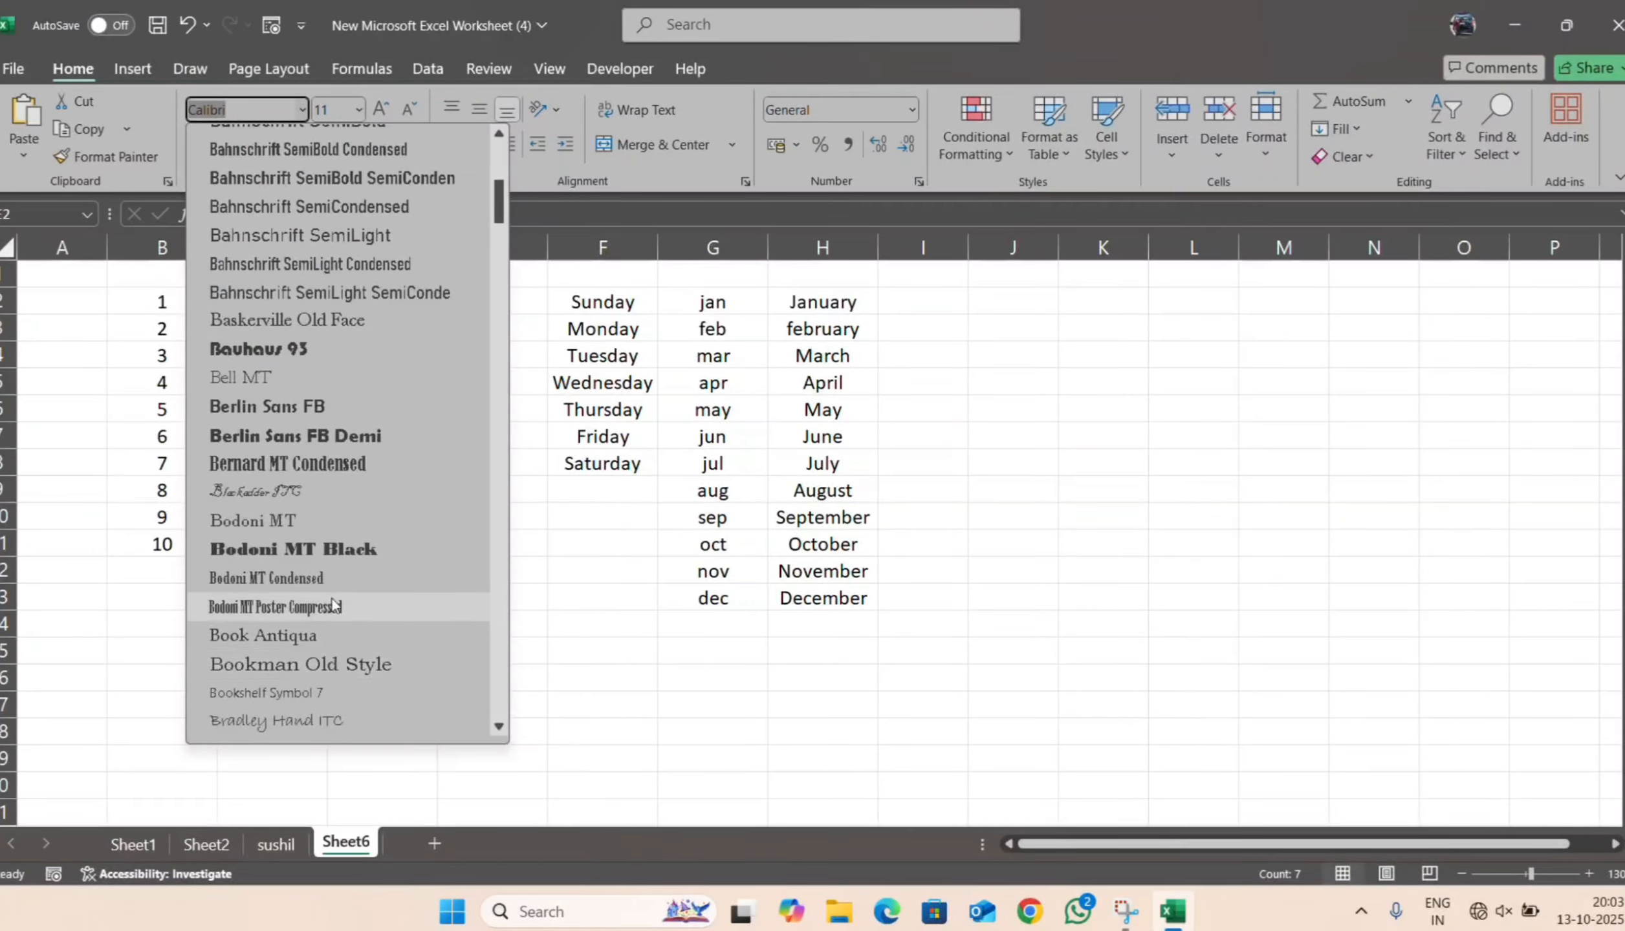
pyautogui.scroll(-2, 332, 605)
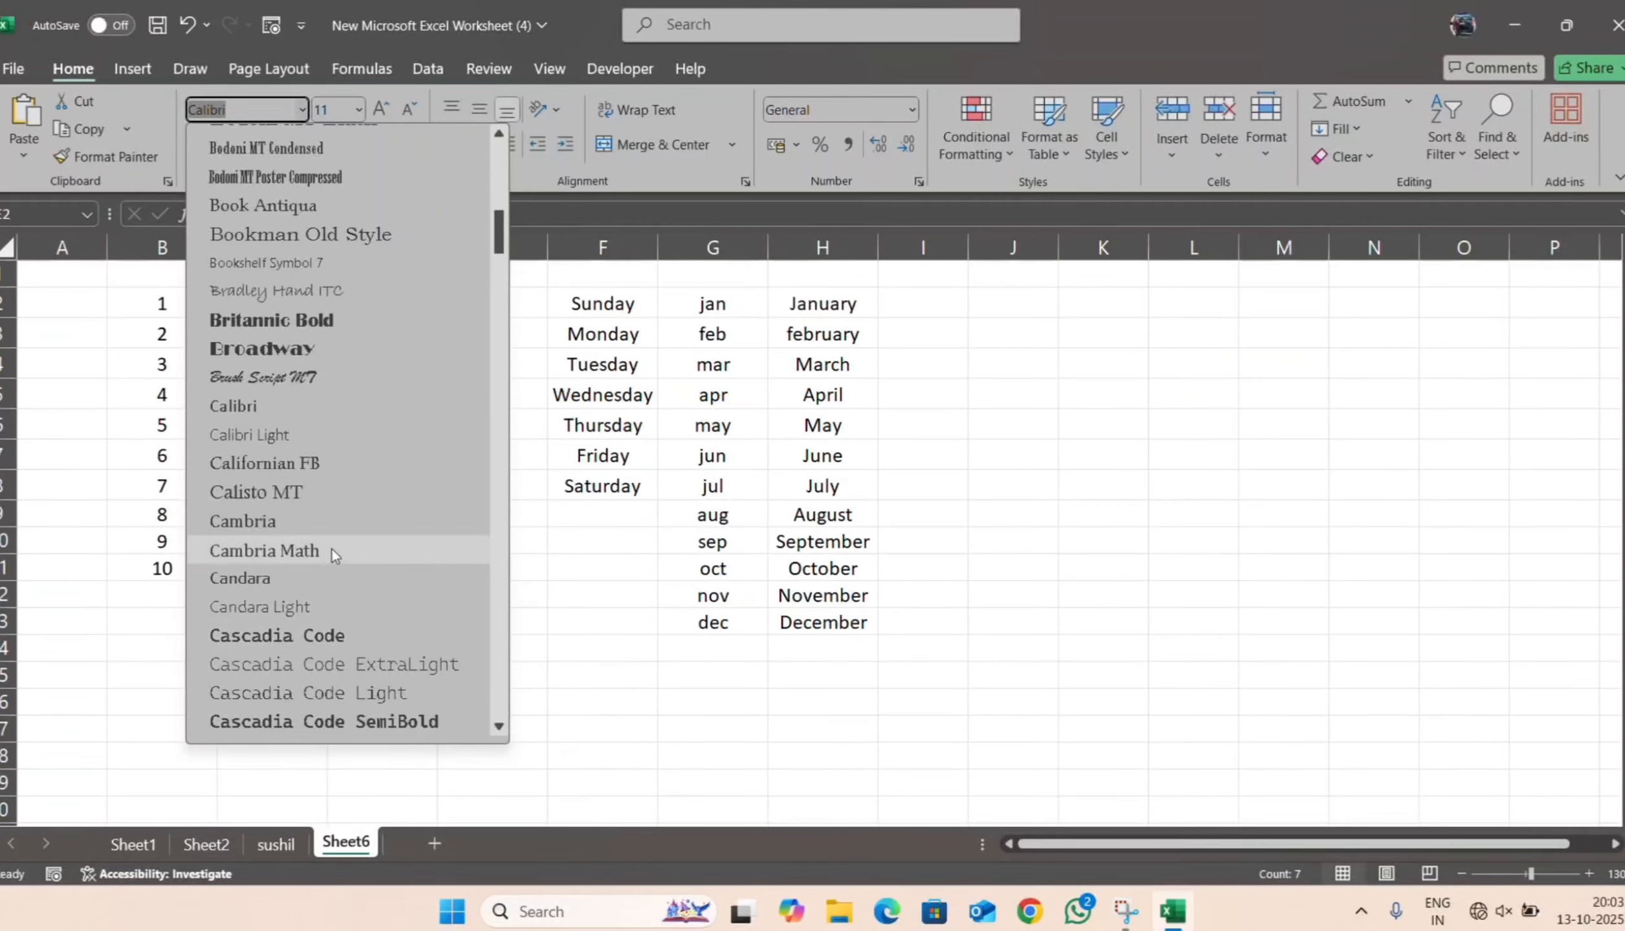
pyautogui.scroll(-6, 337, 474)
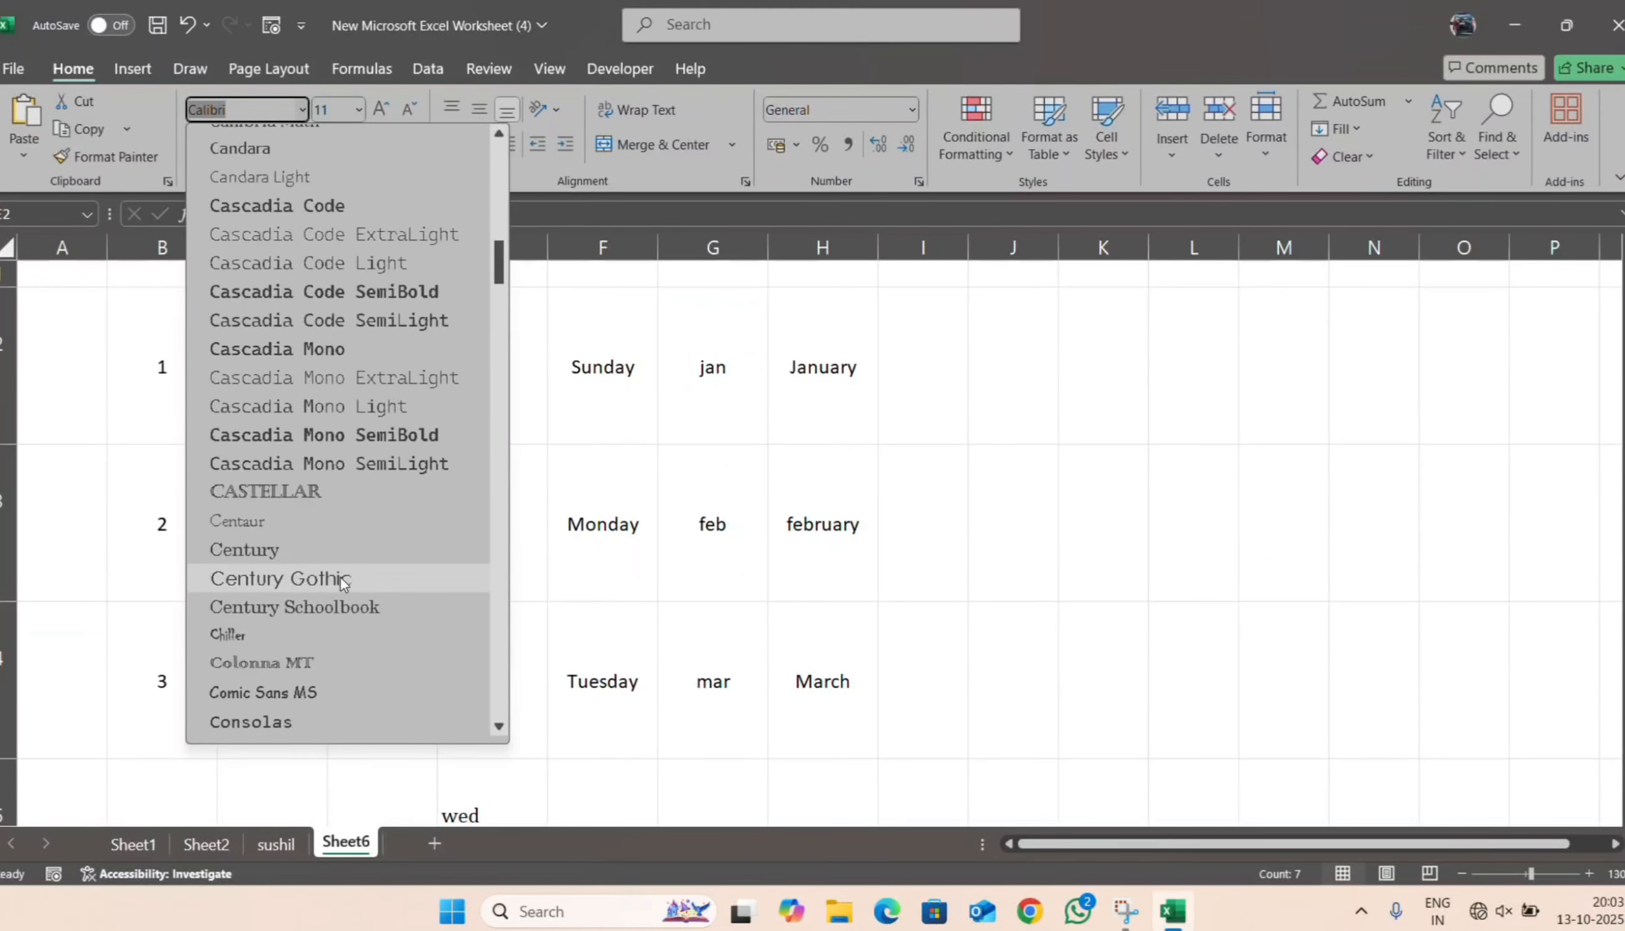
pyautogui.scroll(-3, 361, 452)
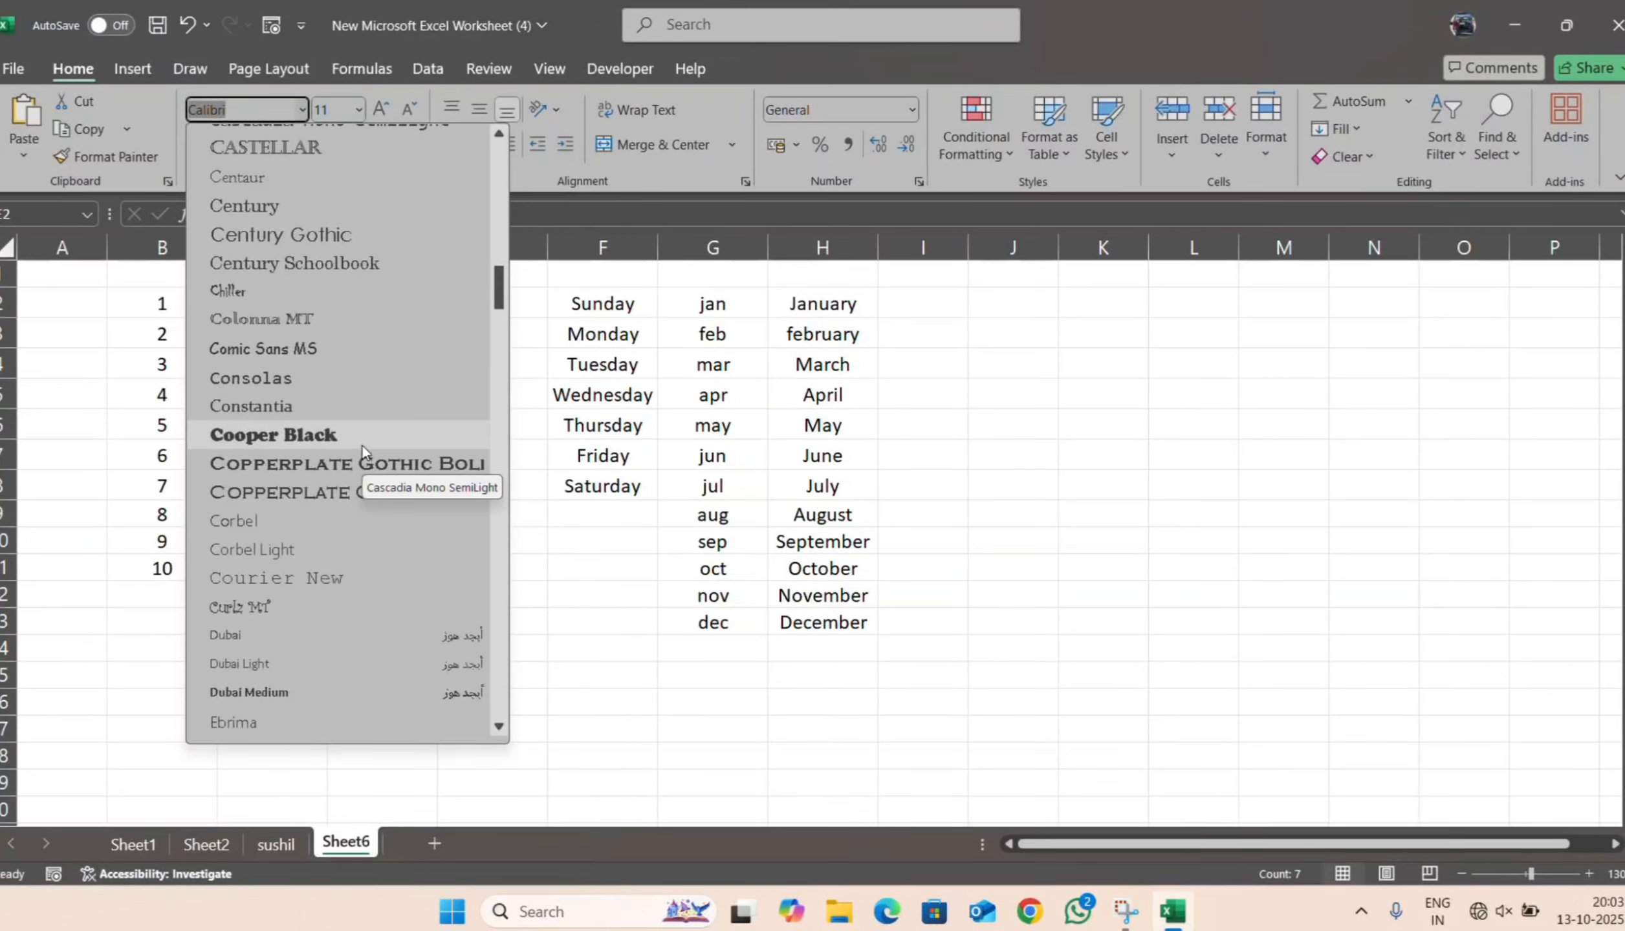
pyautogui.click(364, 463)
pyautogui.click(467, 561)
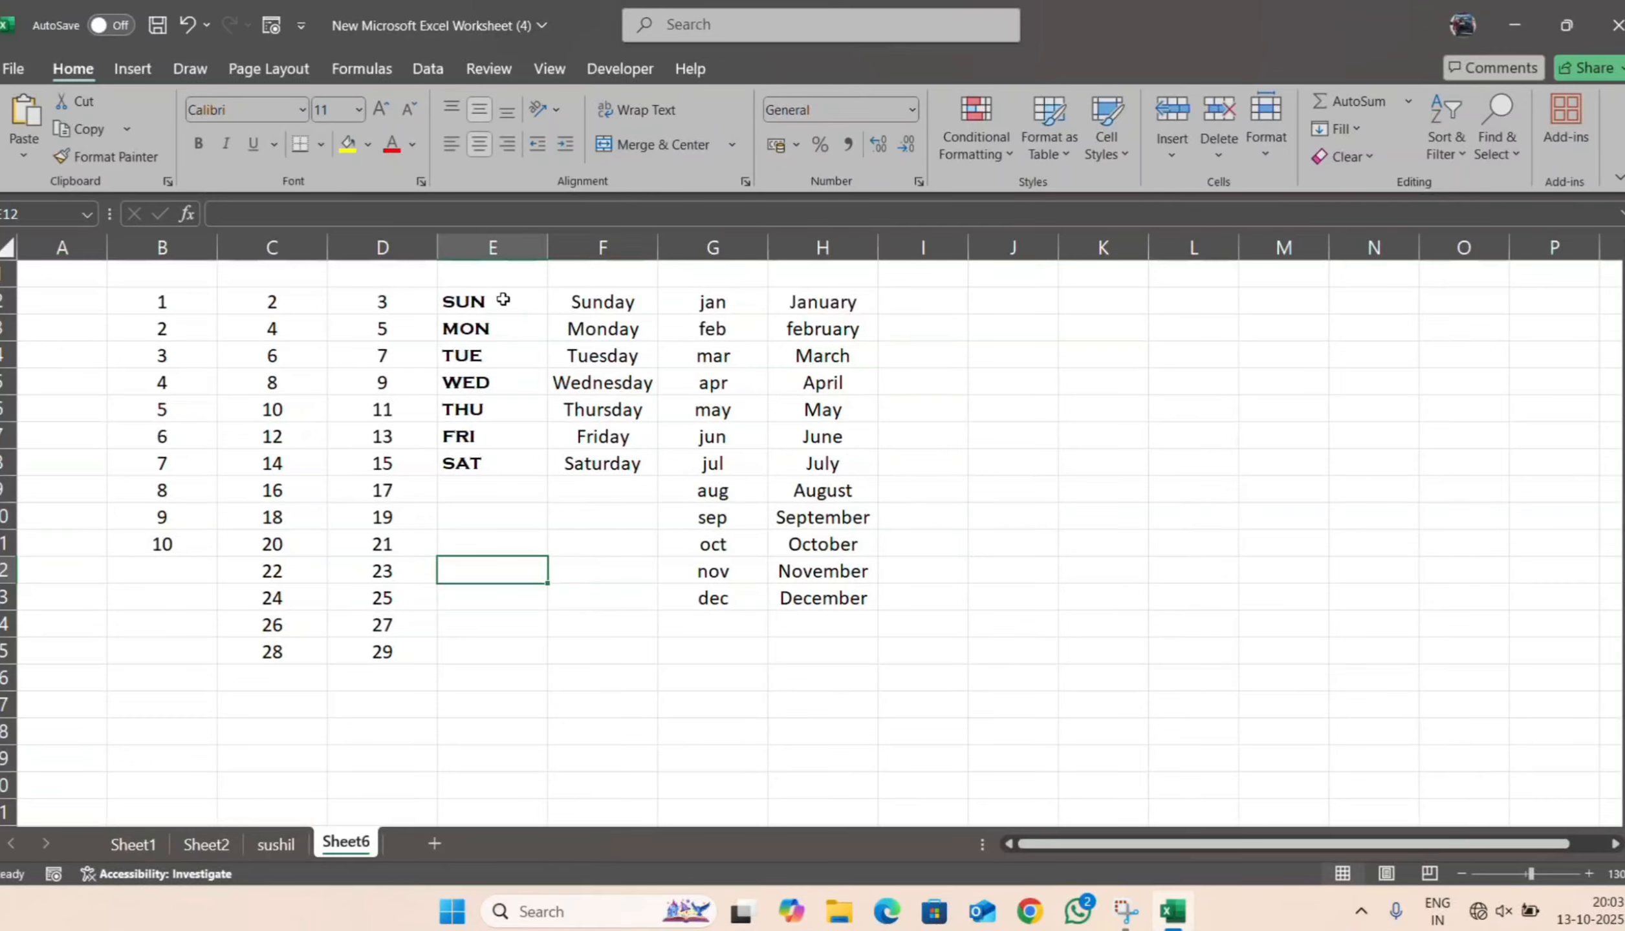
# - Fill the weekday abbreviation cells E2:E8 with a light gold background color
pyautogui.press('Up')
pyautogui.press('Up')
pyautogui.press('Up')
pyautogui.press('Up')
pyautogui.press('Up')
pyautogui.press('Up')
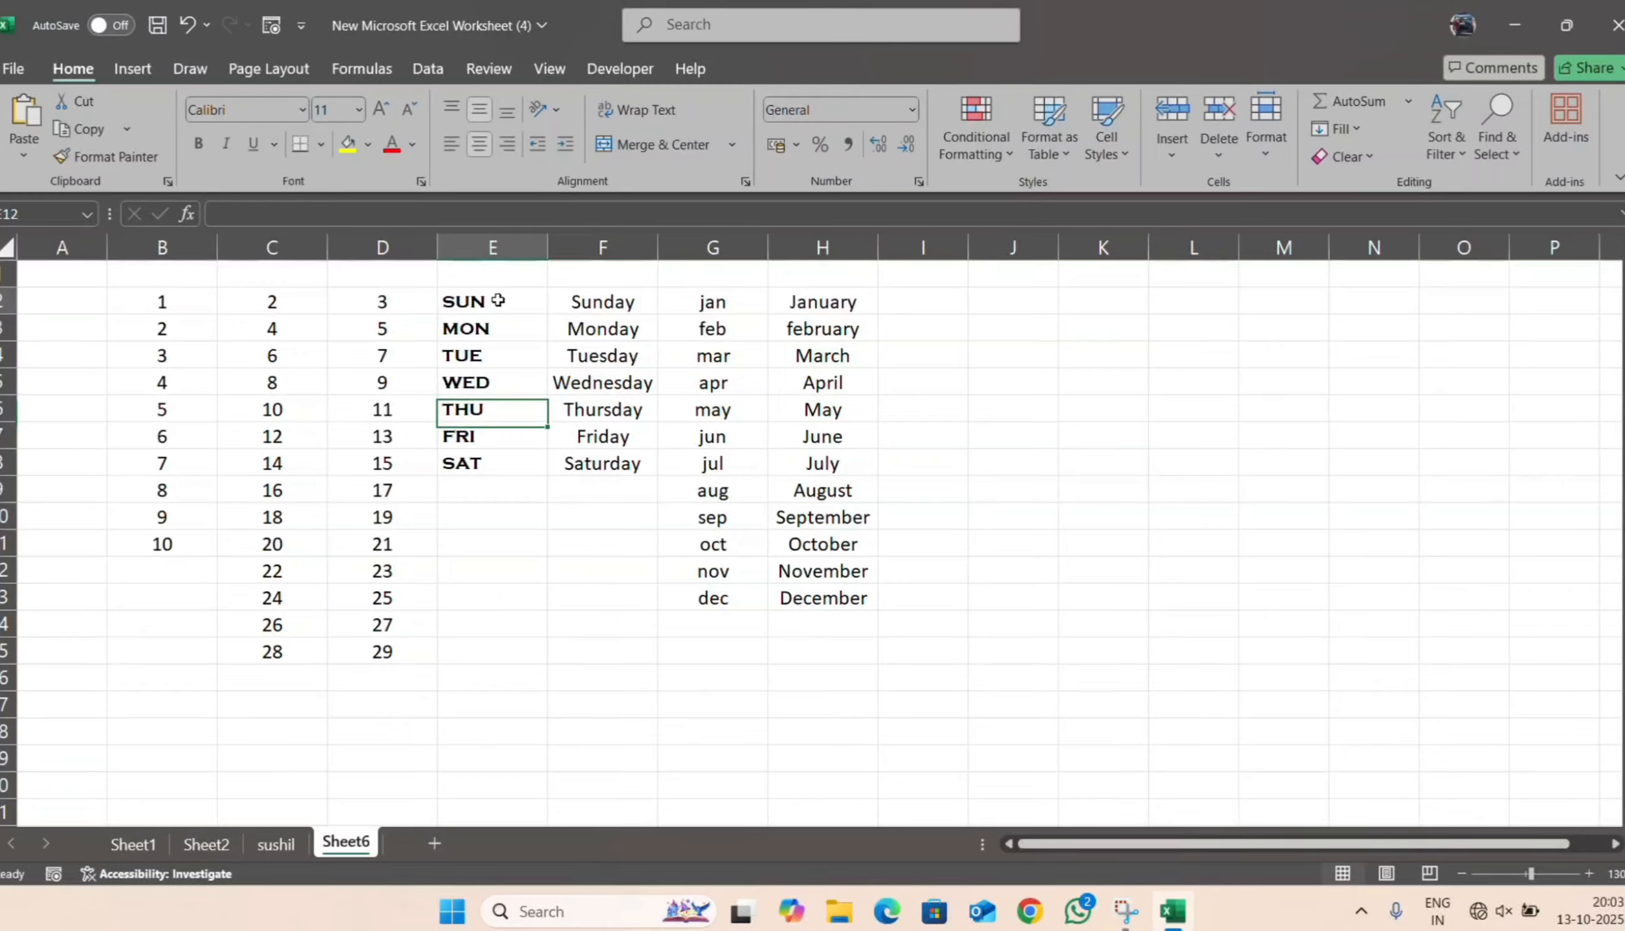
pyautogui.moveTo(498, 300); pyautogui.dragTo(527, 465)
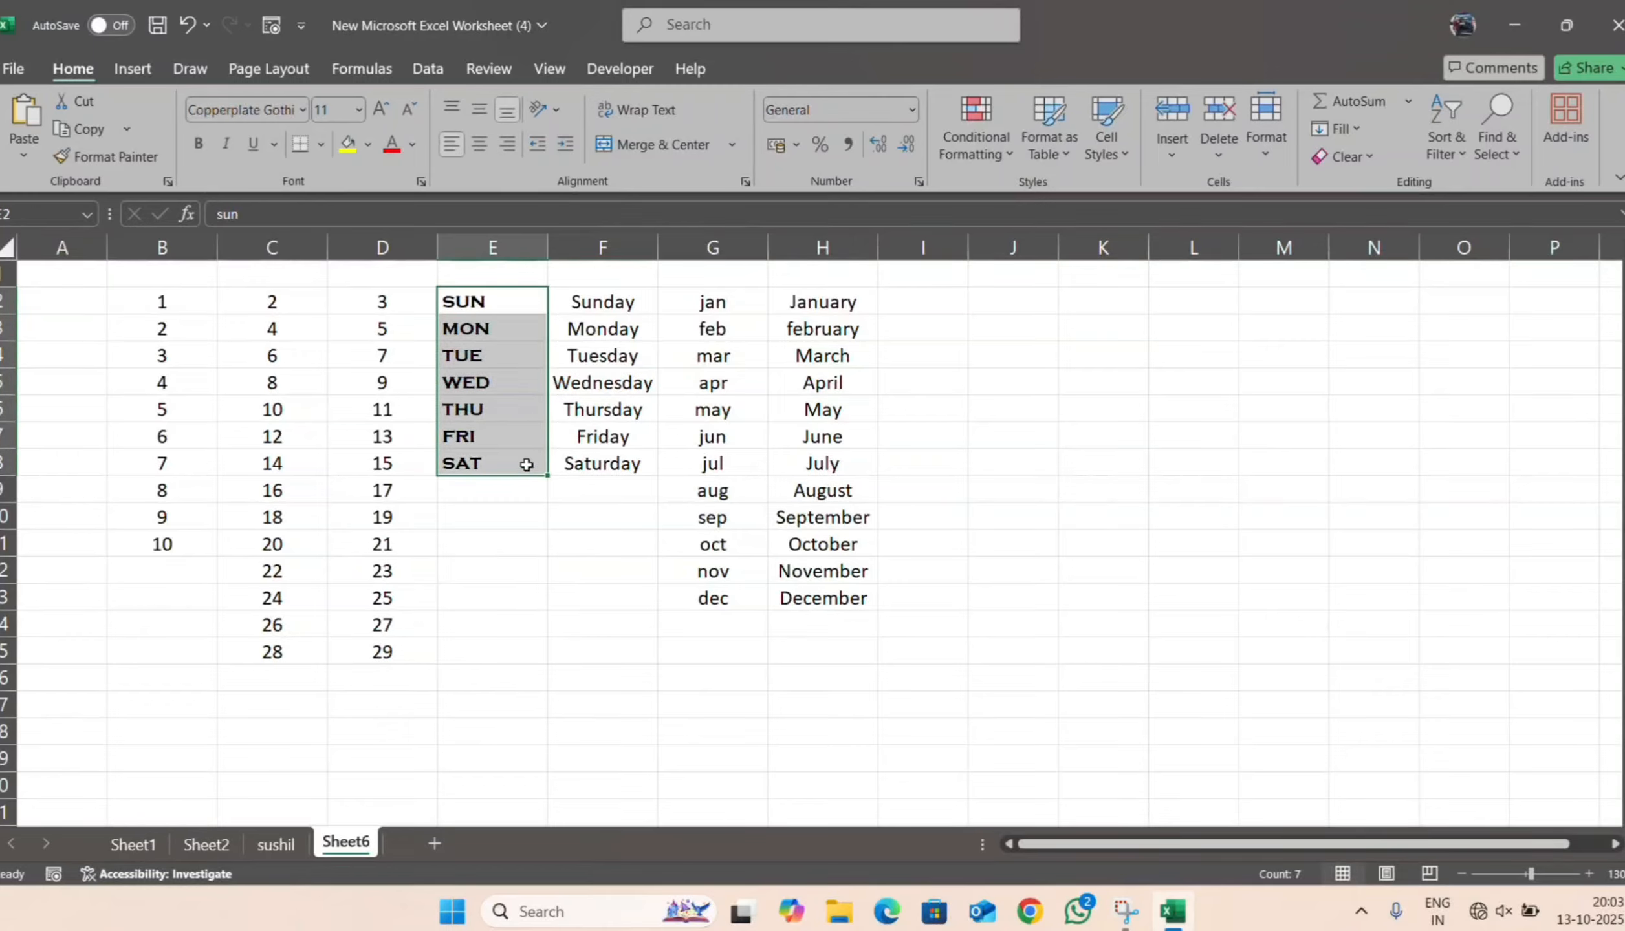
pyautogui.click(365, 147)
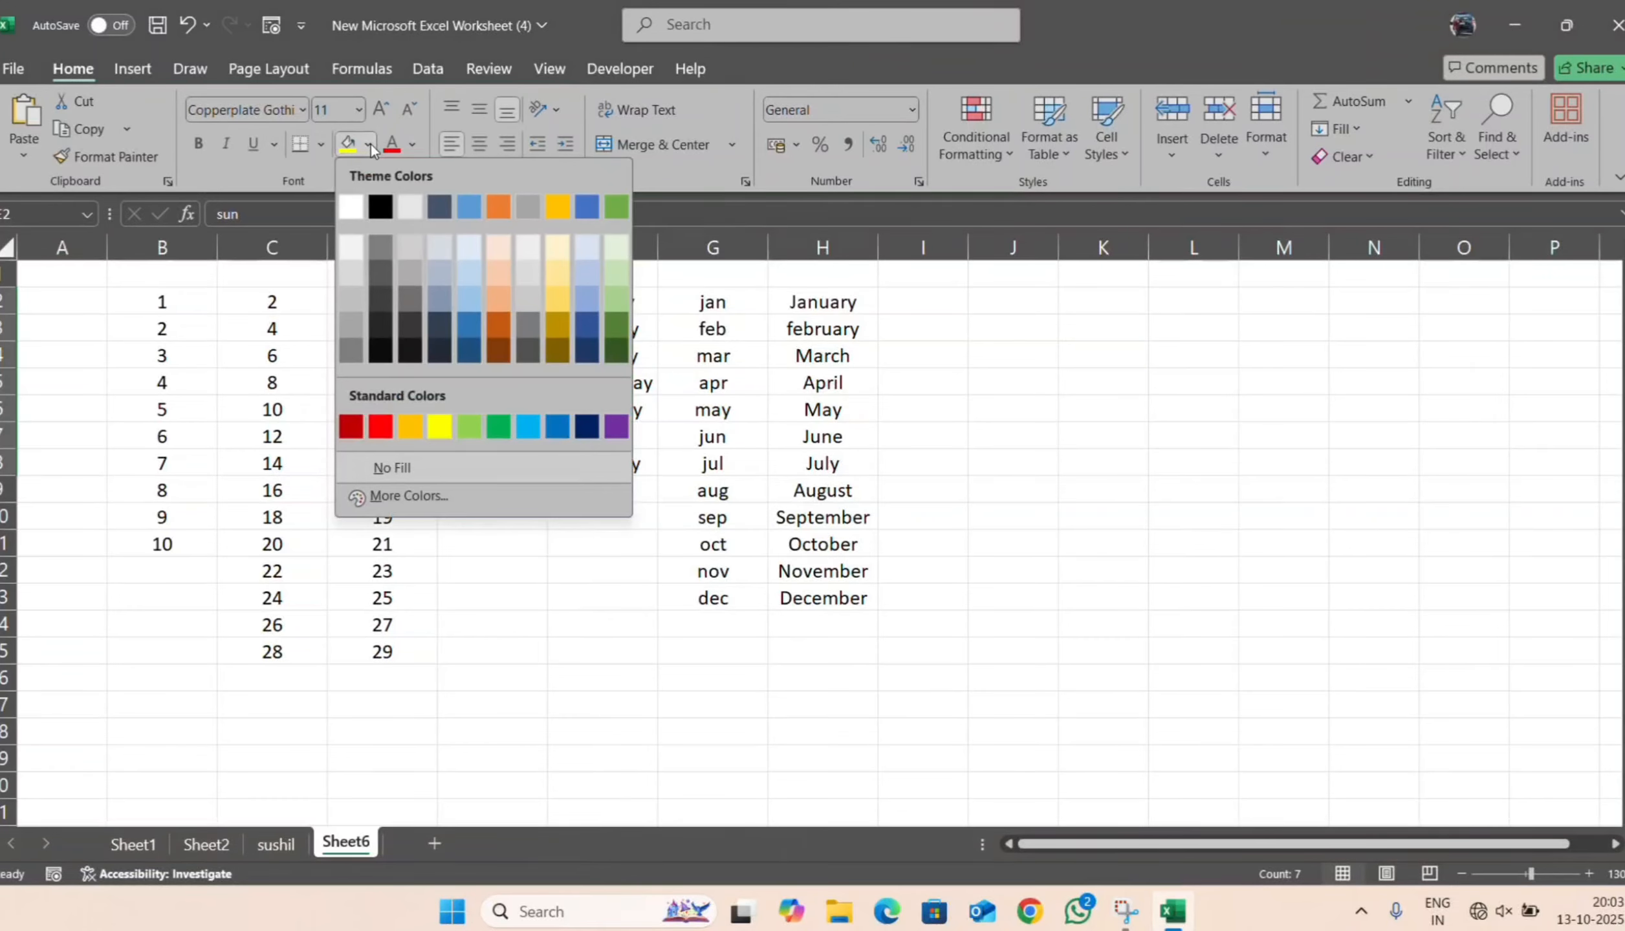
pyautogui.click(562, 260)
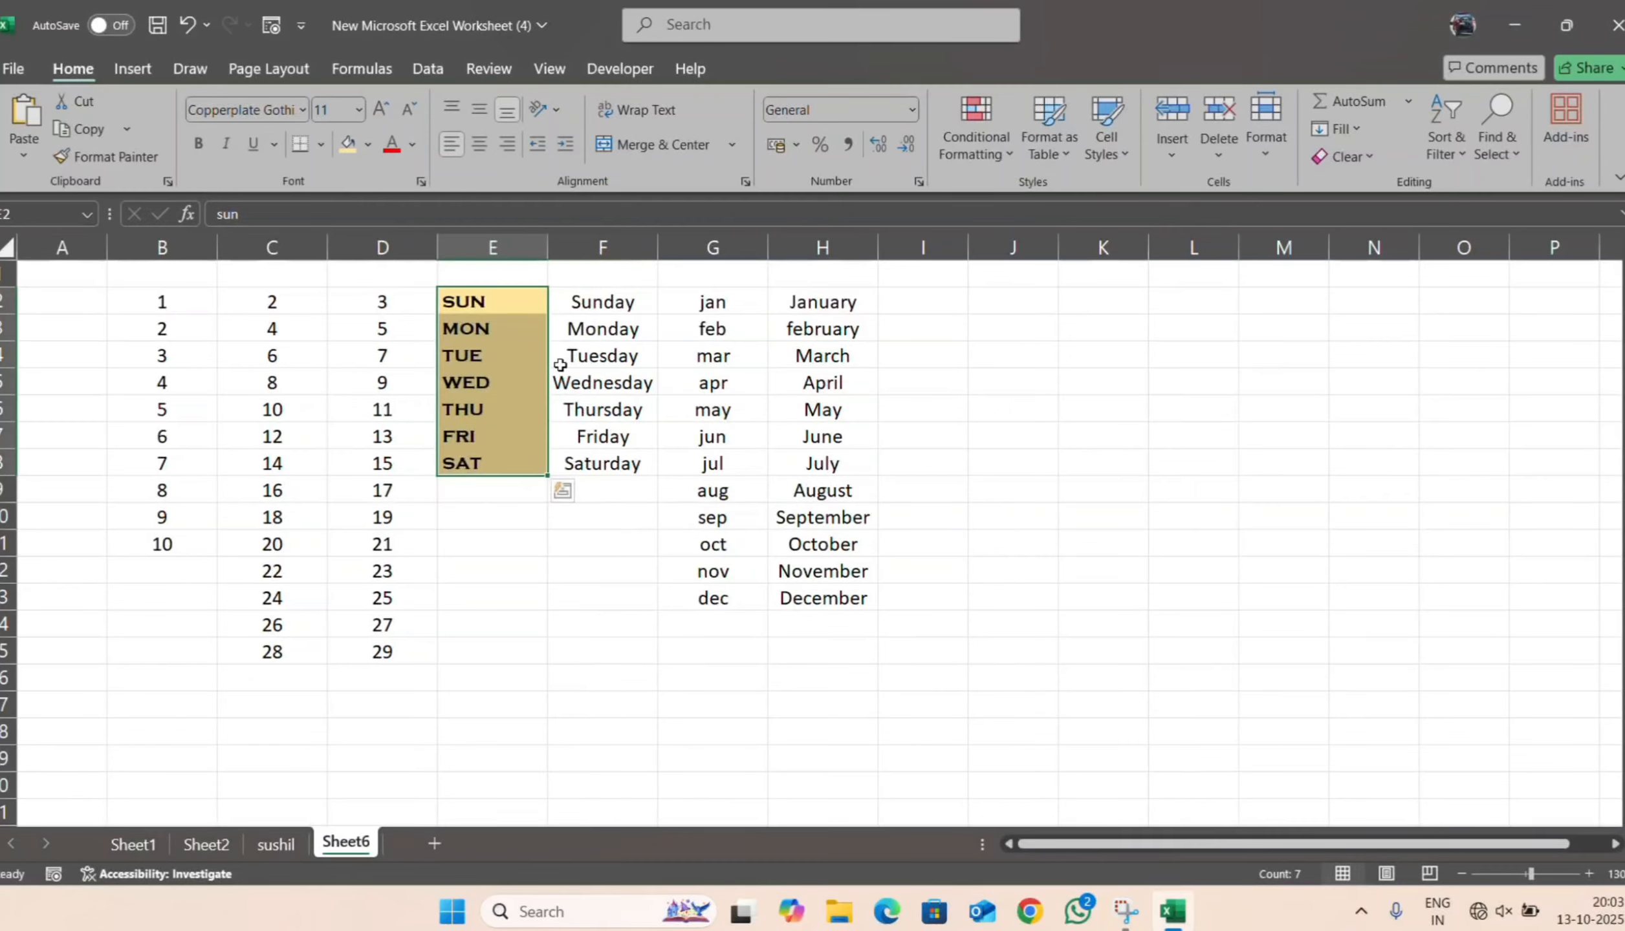
pyautogui.click(511, 544)
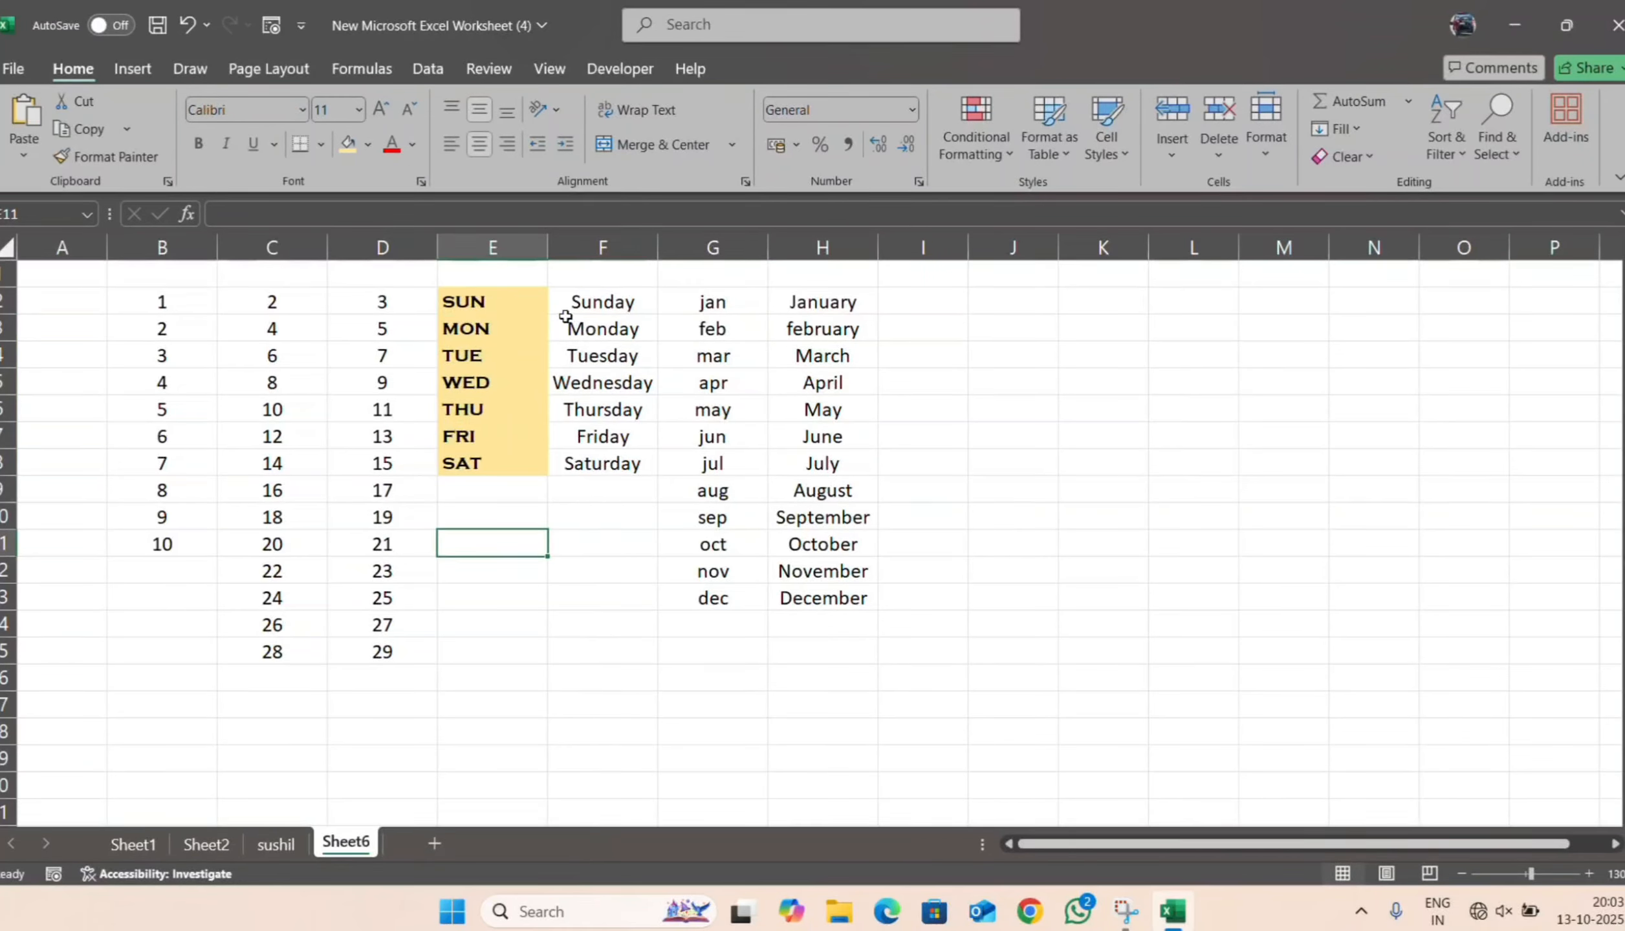
# - Fill range F2:H13 with the same light gold color and undo that fill
pyautogui.moveTo(577, 299); pyautogui.dragTo(798, 594)
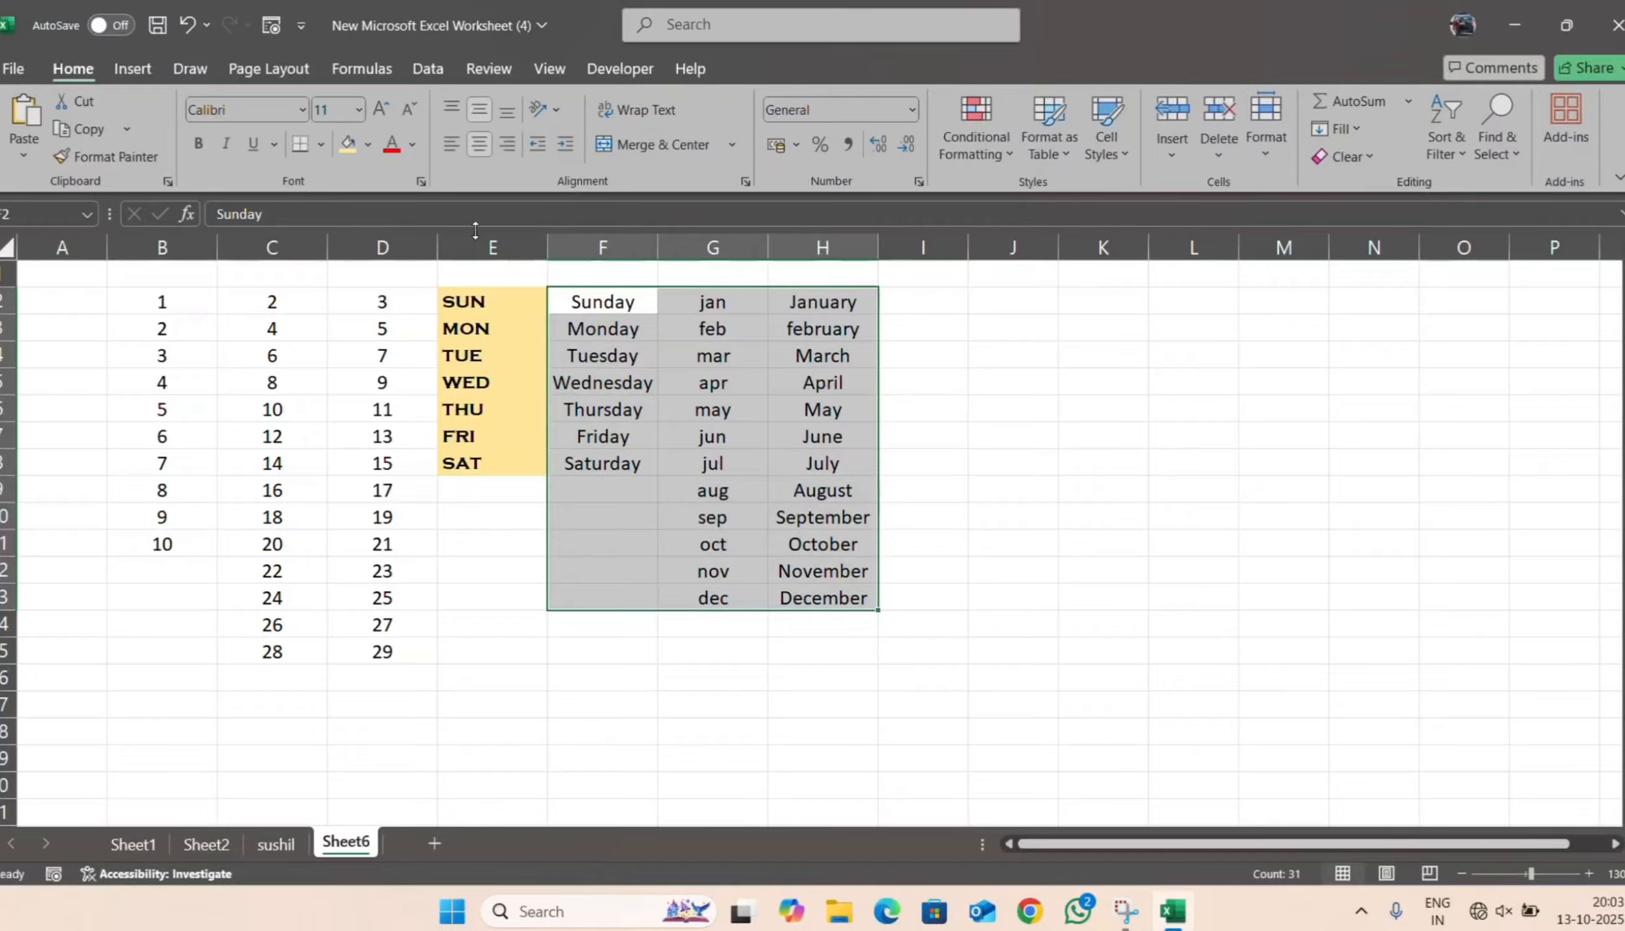
pyautogui.click(349, 144)
pyautogui.moveTo(919, 383); pyautogui.dragTo(1030, 421)
pyautogui.click(1030, 421)
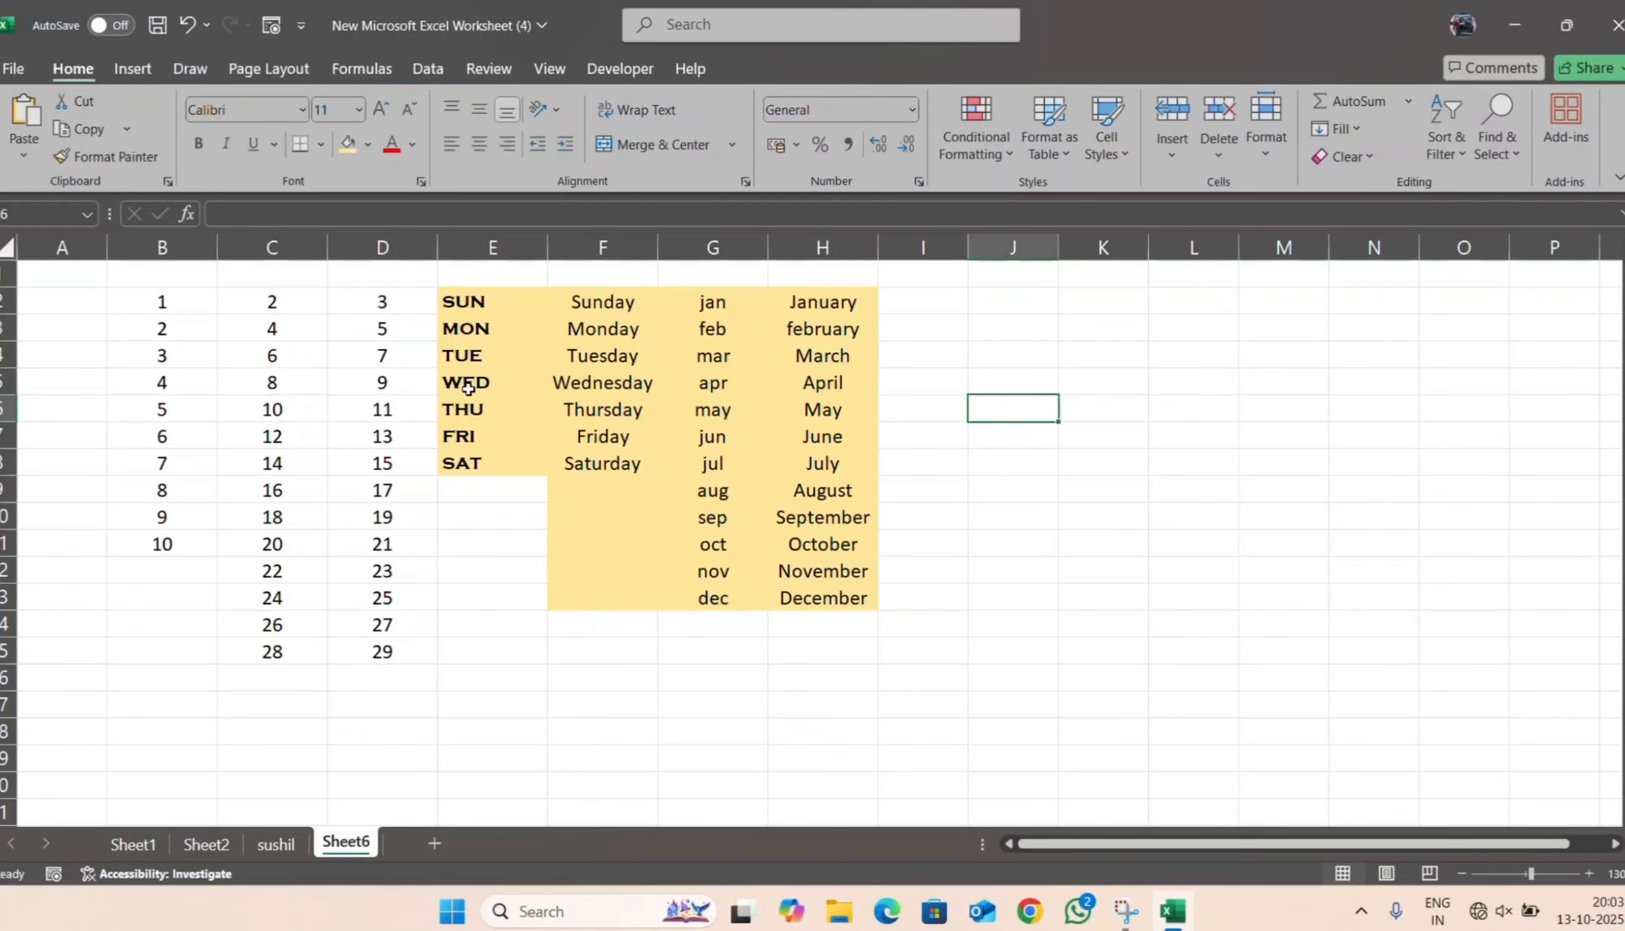
pyautogui.click(188, 27)
pyautogui.click(457, 533)
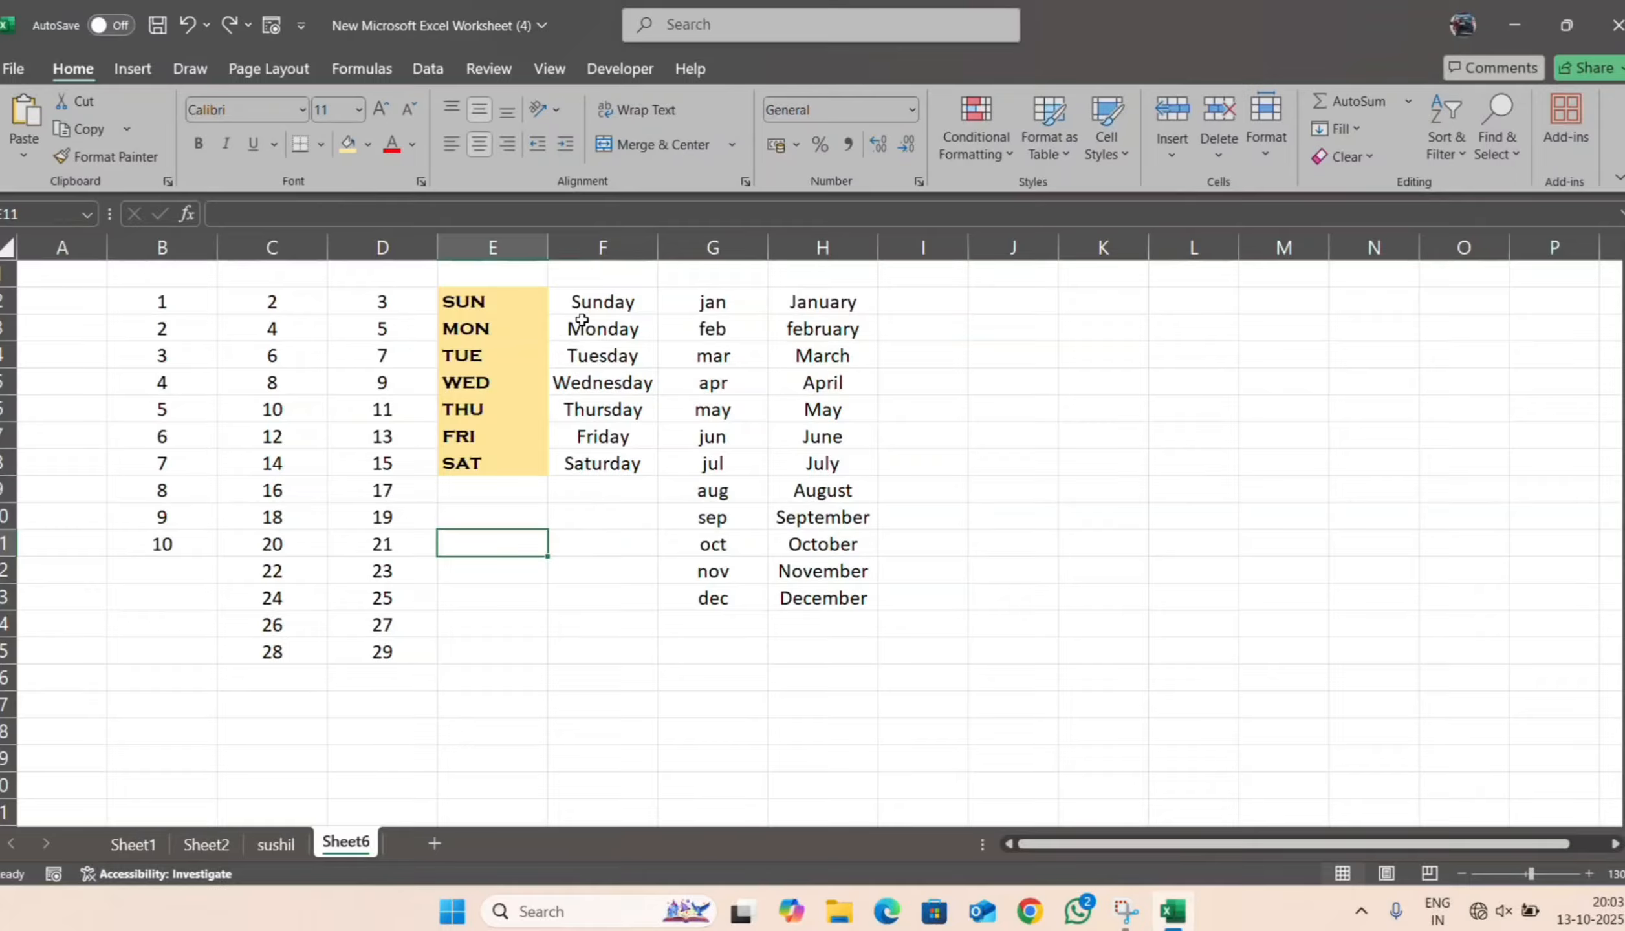
# - Apply All Borders to range F2:H13, covering the full weekday names and both month lists
pyautogui.moveTo(570, 300); pyautogui.dragTo(811, 586)
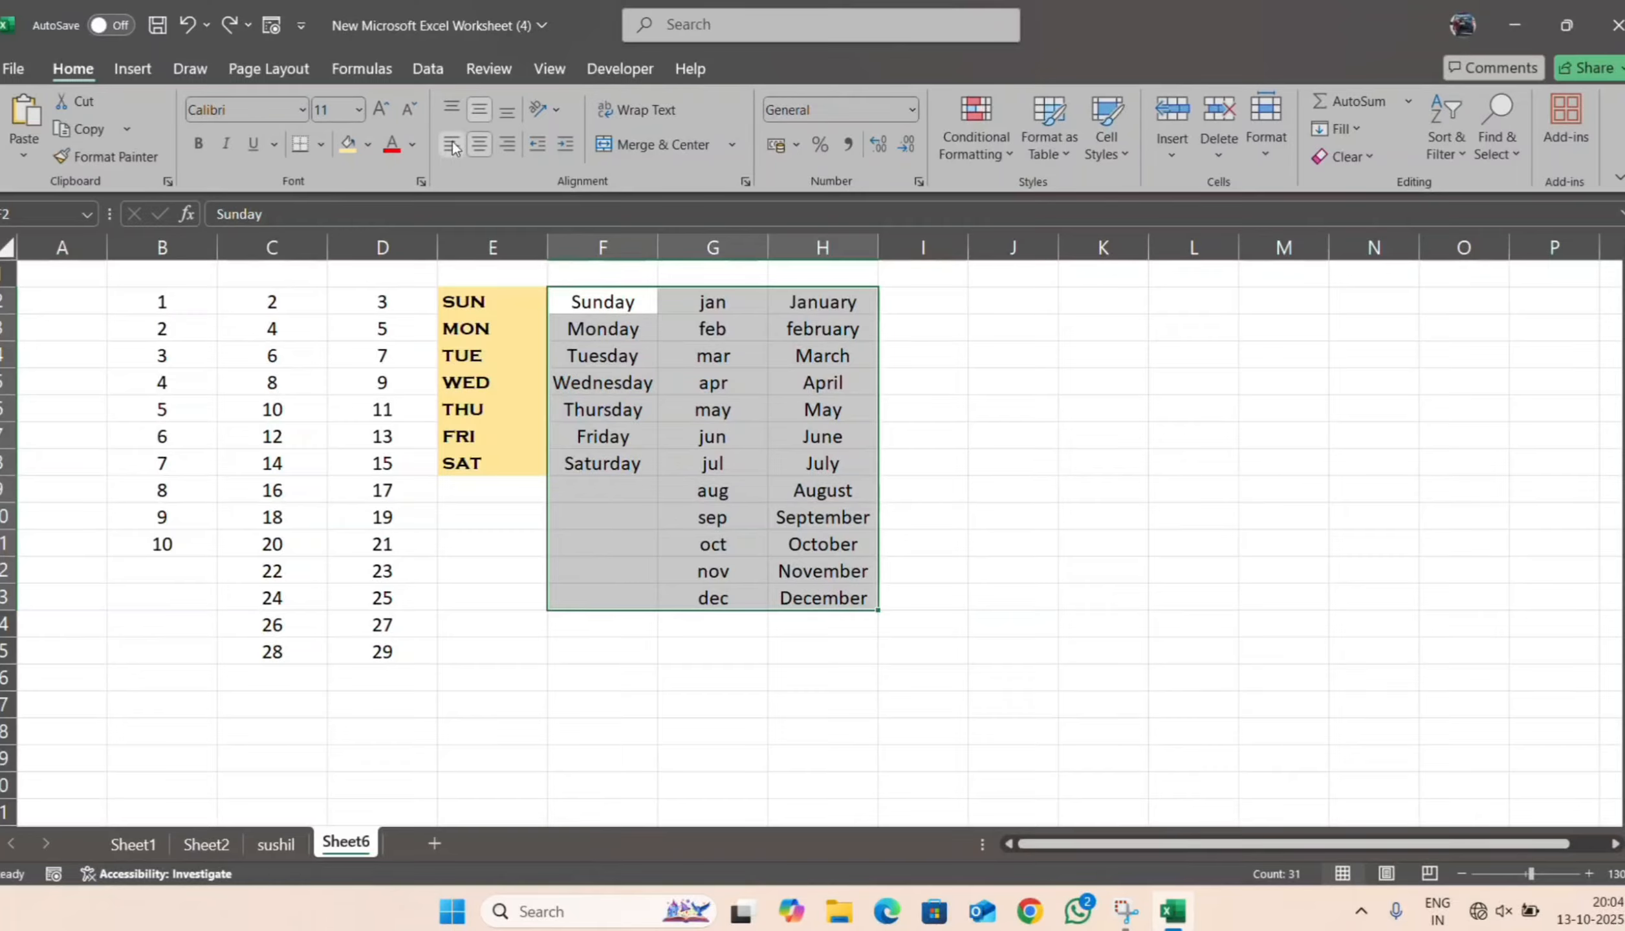
pyautogui.click(319, 146)
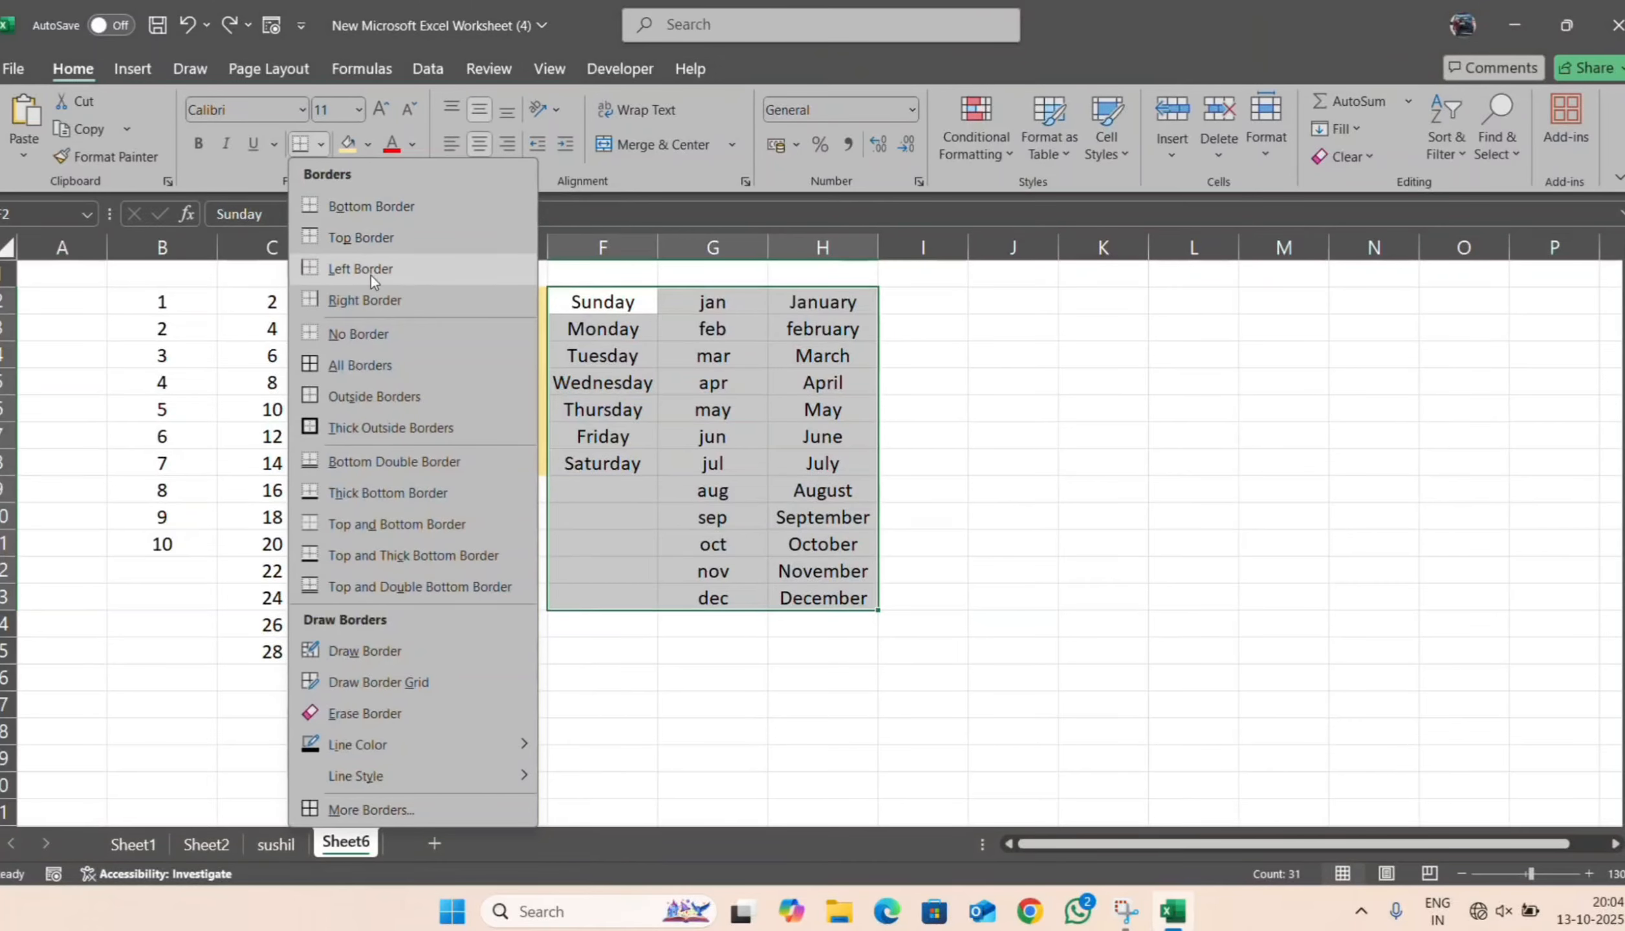
pyautogui.click(403, 367)
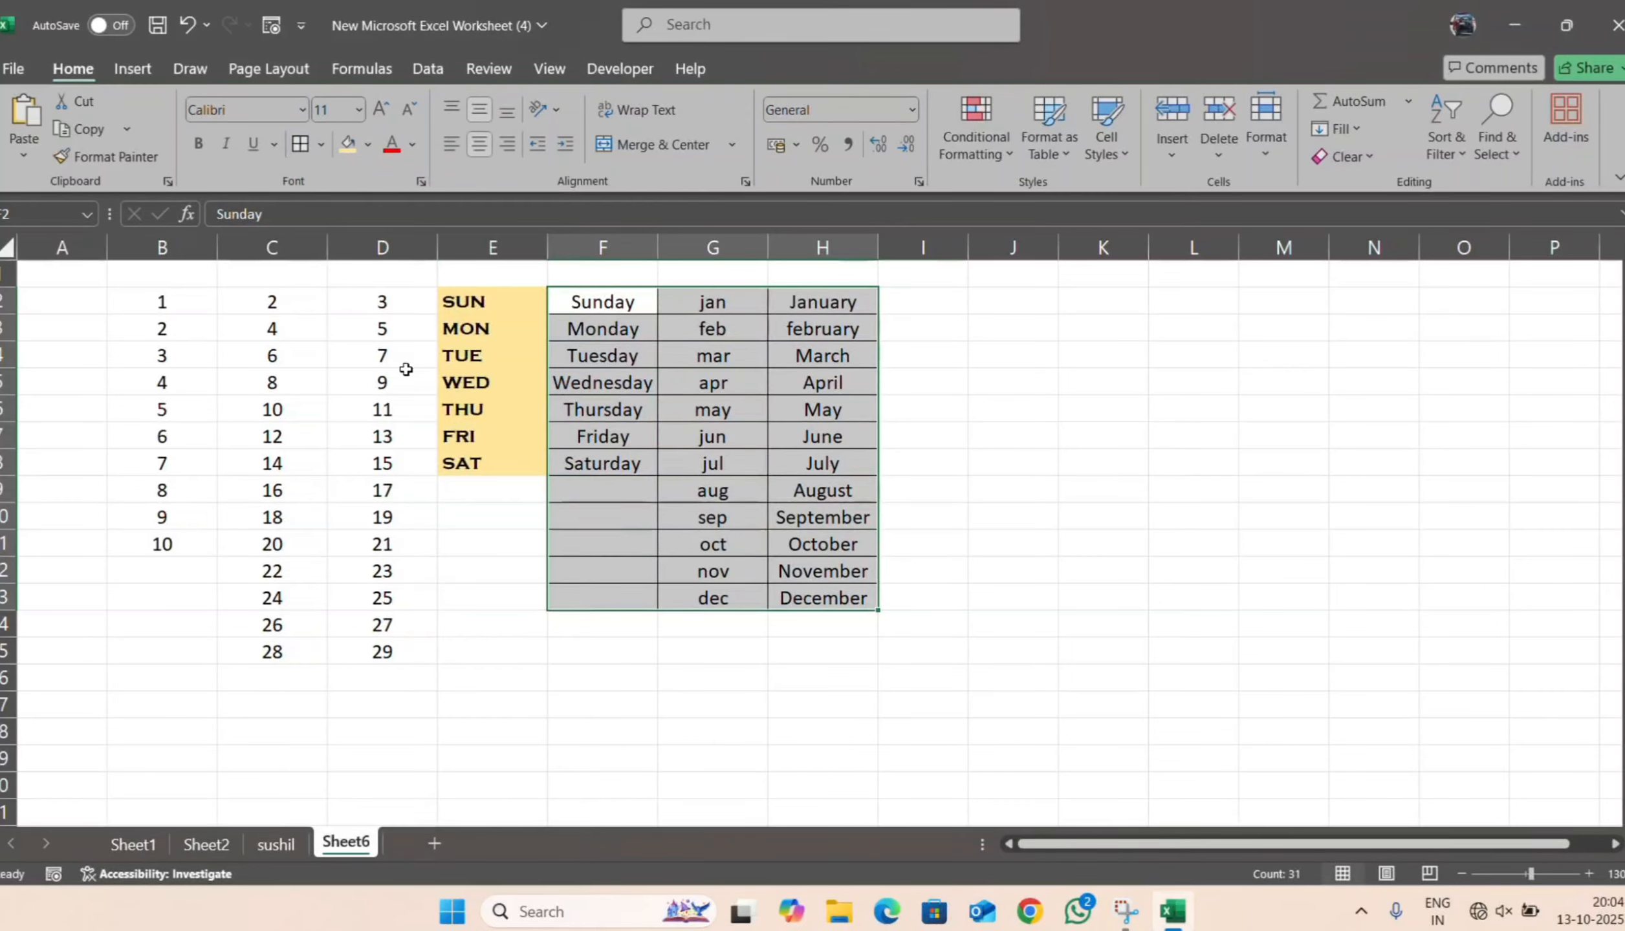
pyautogui.click(991, 474)
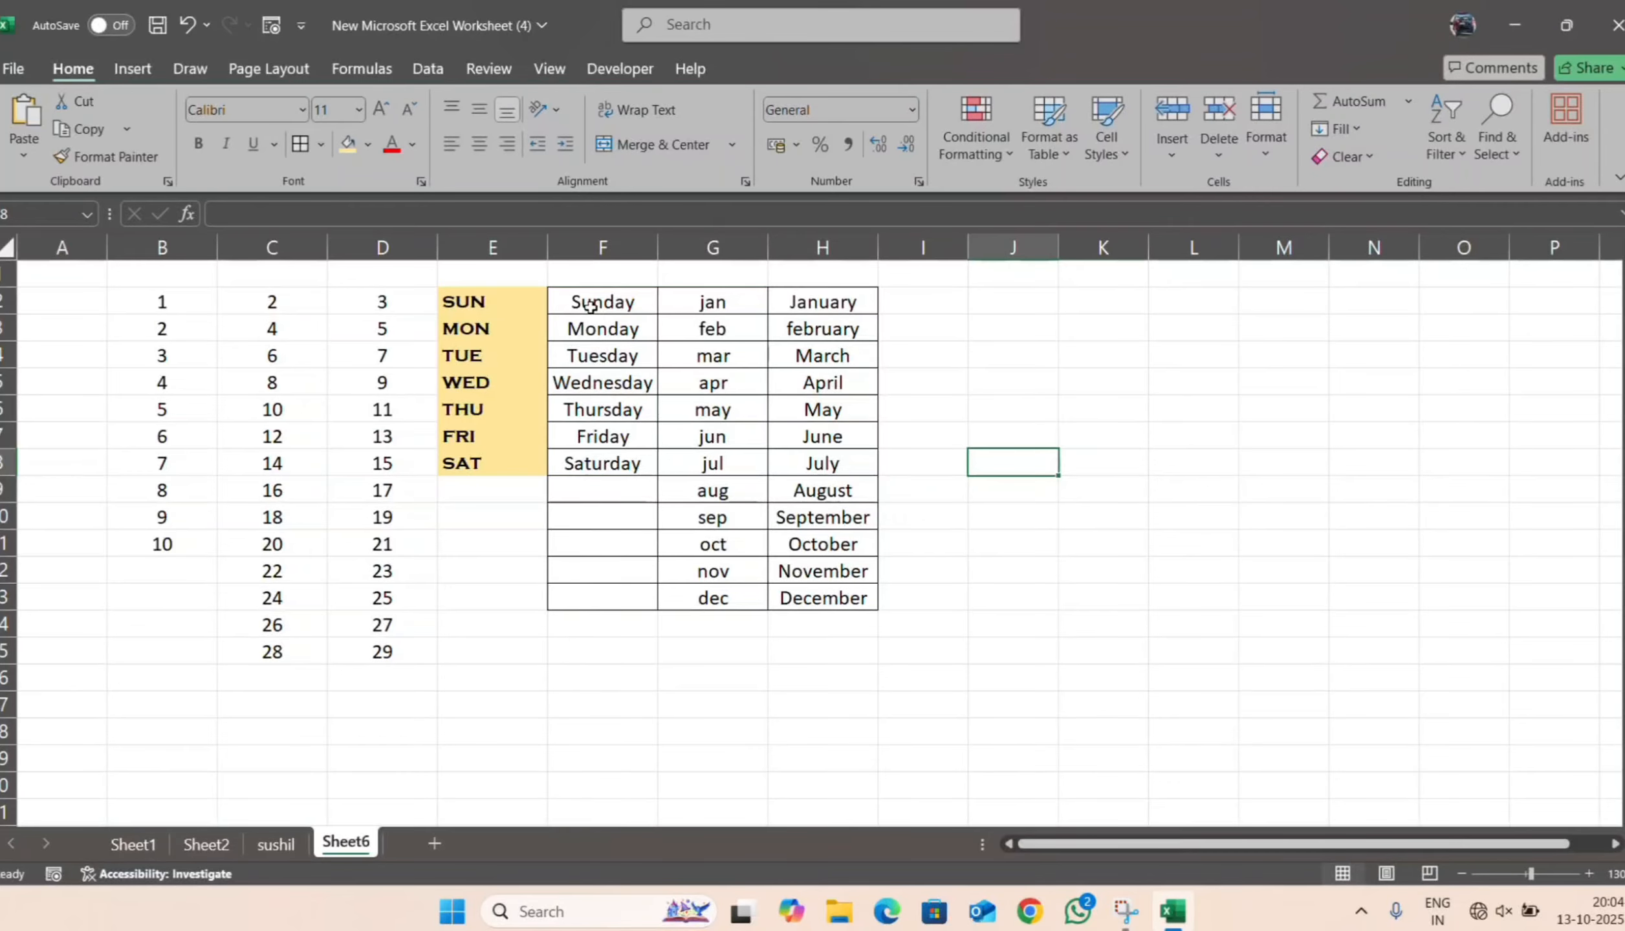
# - Make the text in range F2:H13 bold and change its font to Arial Black
pyautogui.moveTo(569, 301); pyautogui.dragTo(800, 596)
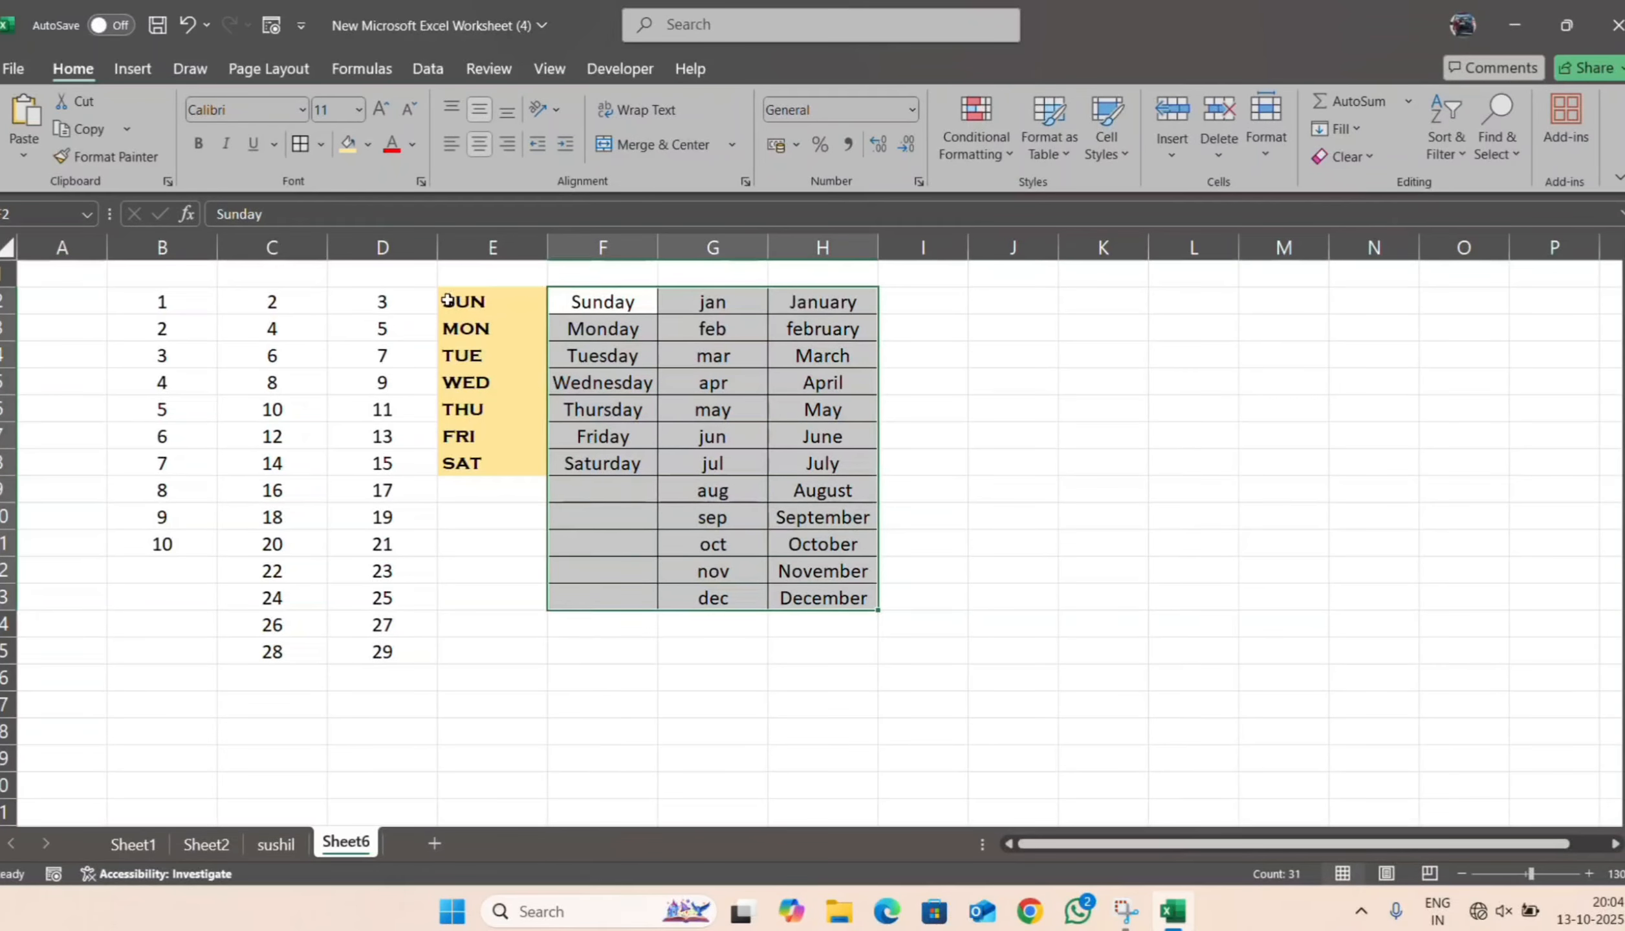
pyautogui.click(199, 145)
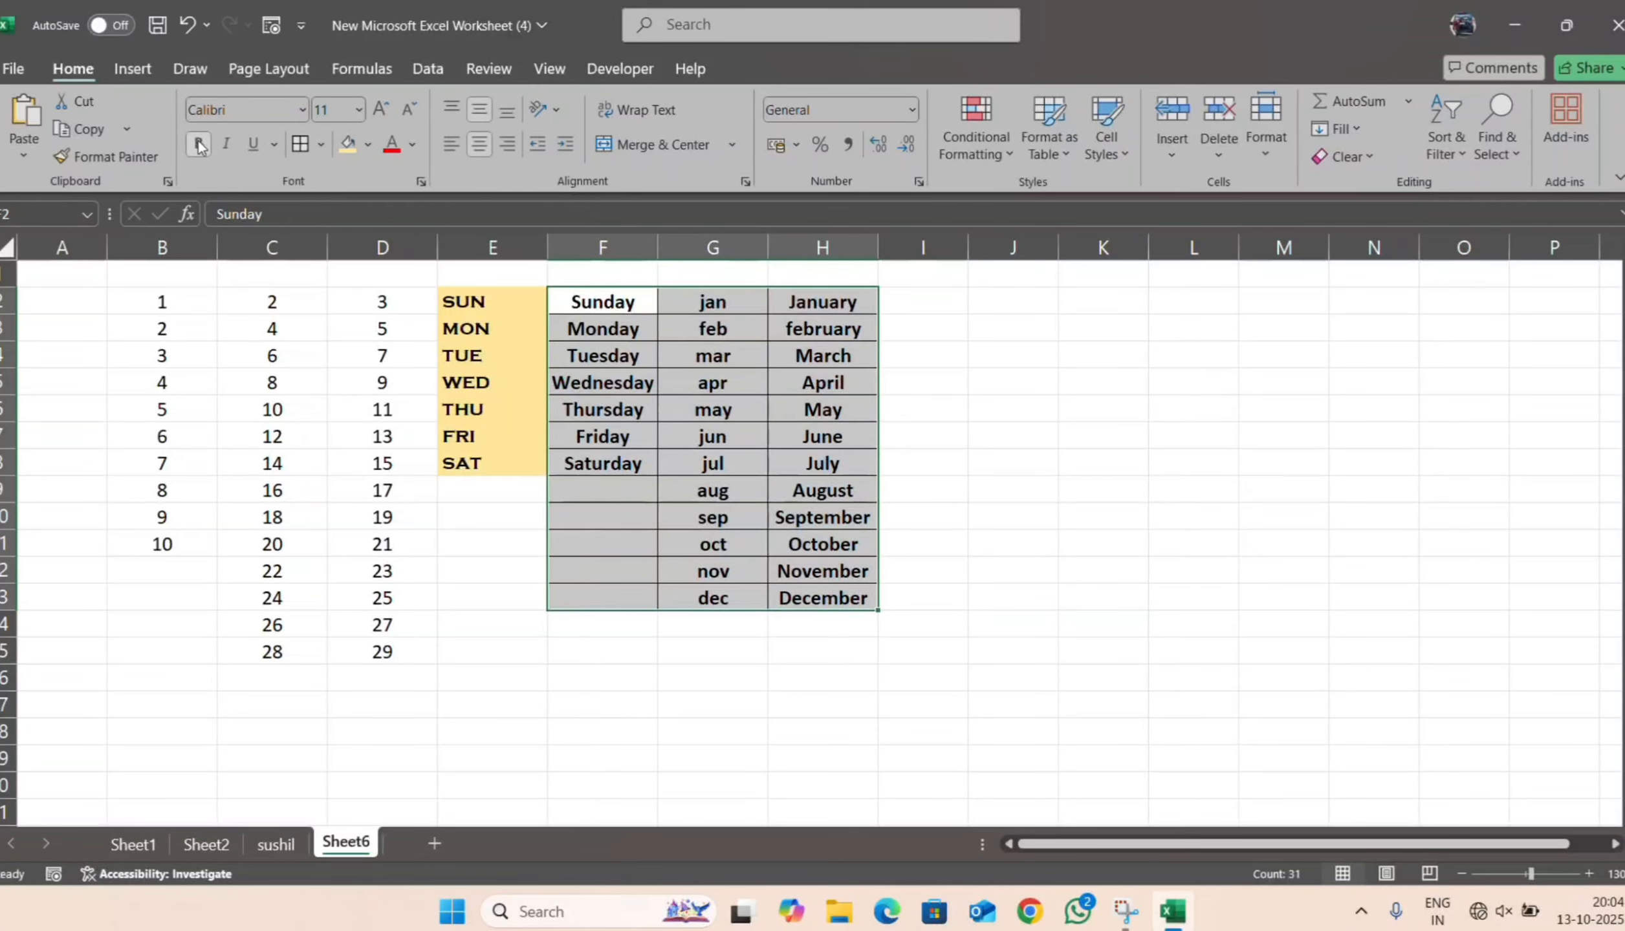
pyautogui.click(301, 106)
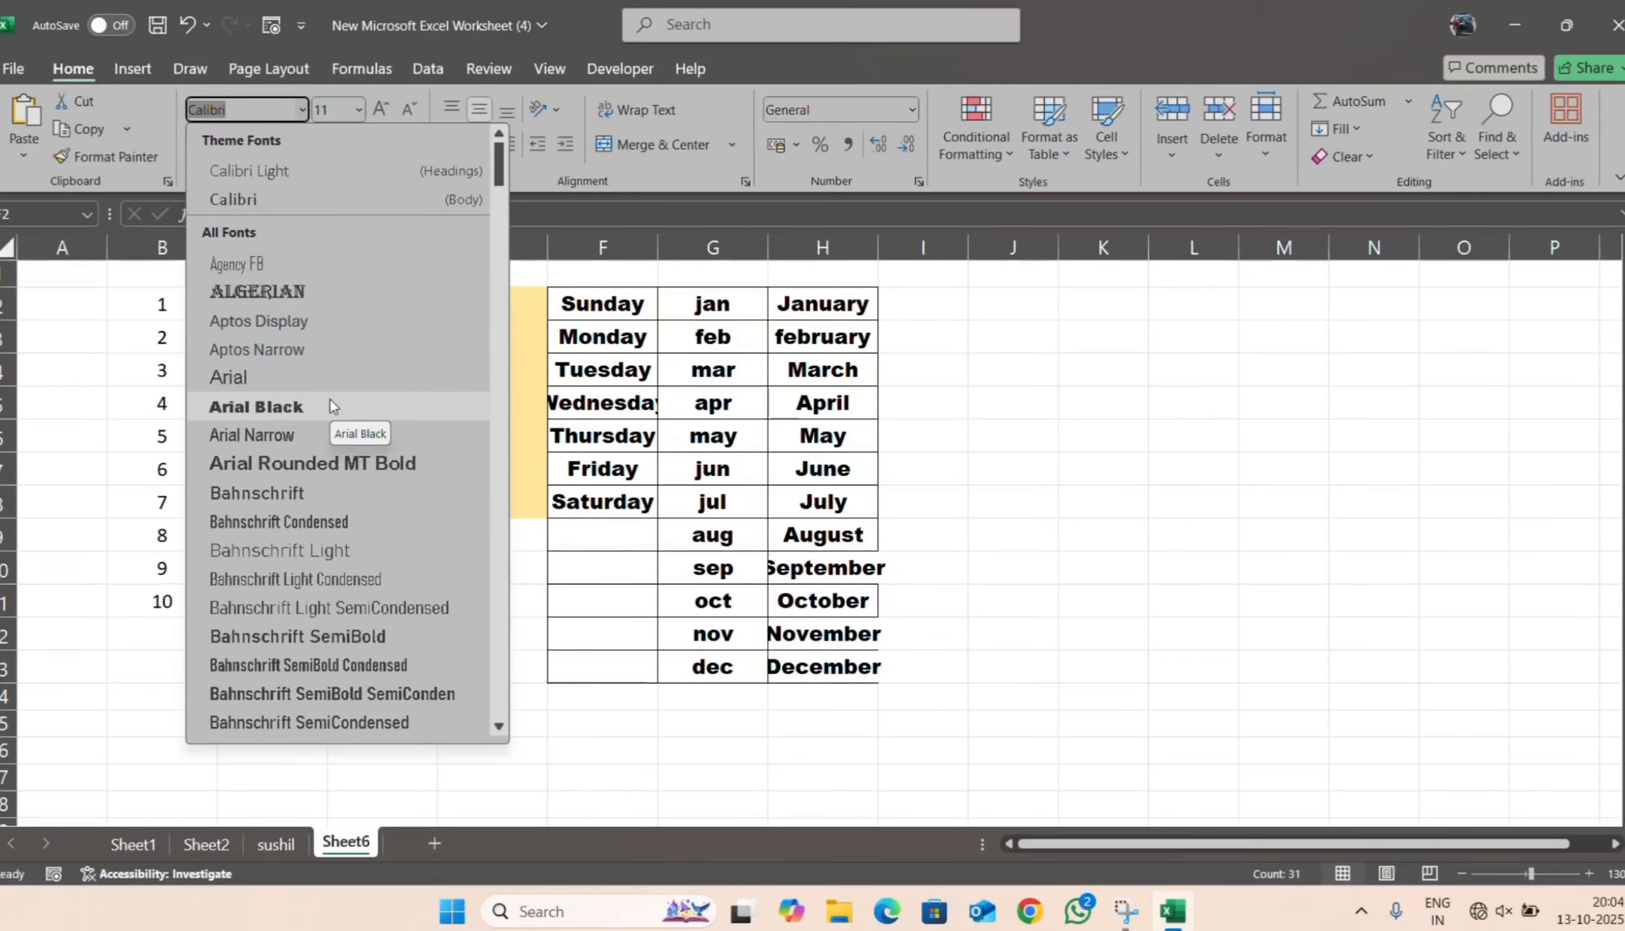
pyautogui.click(330, 405)
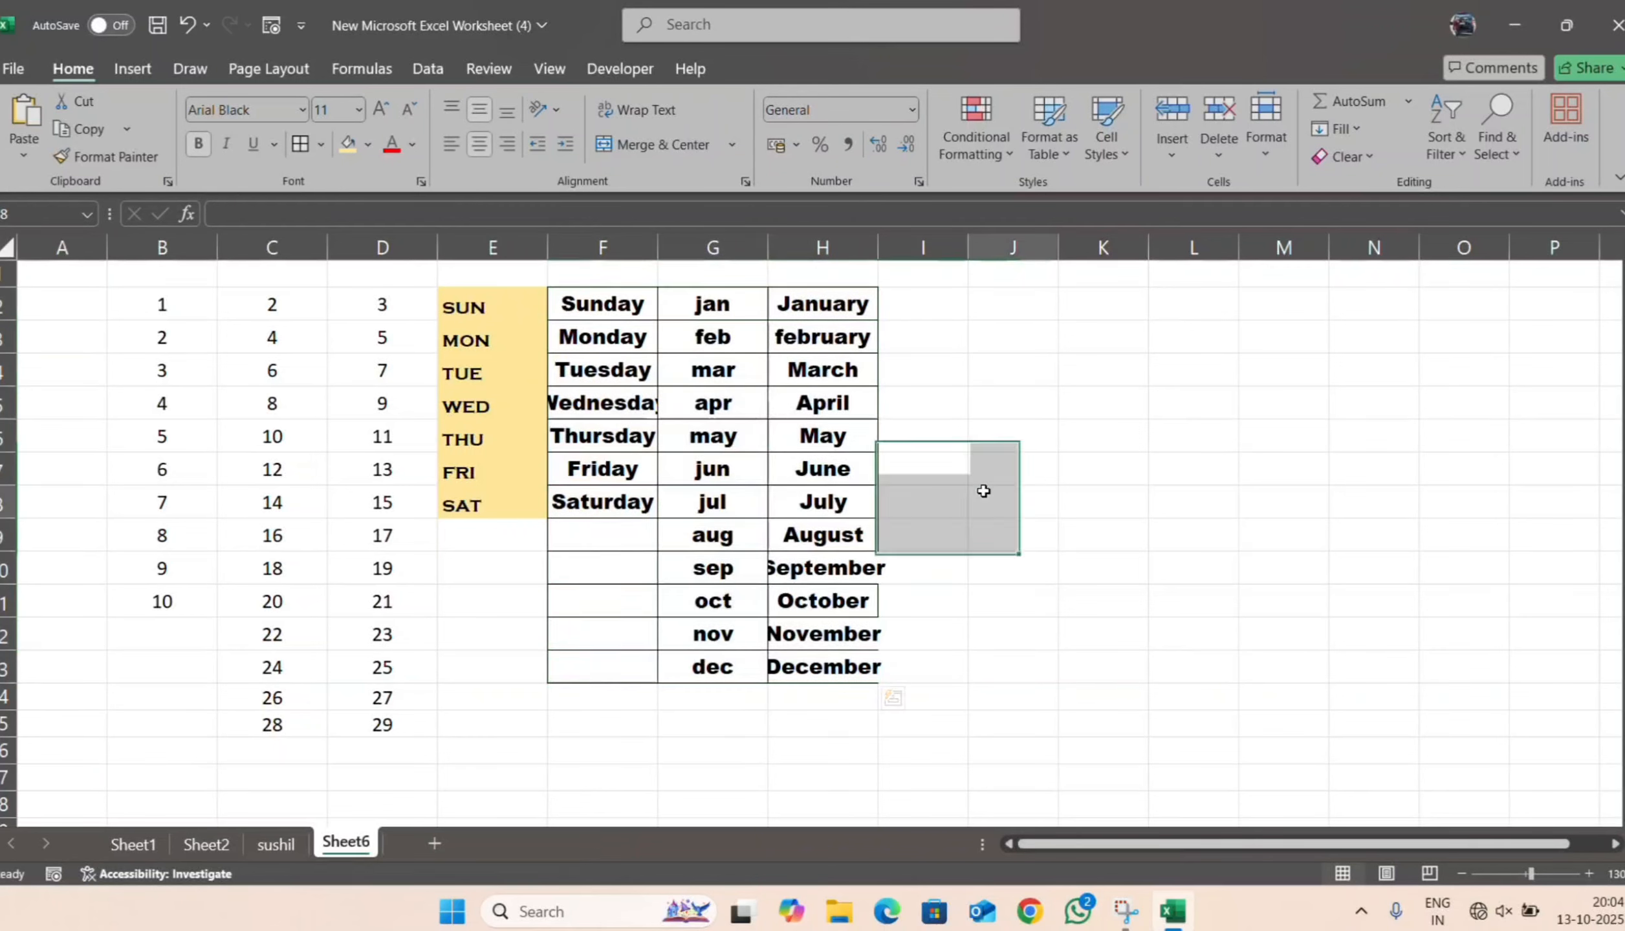
pyautogui.click(1013, 501)
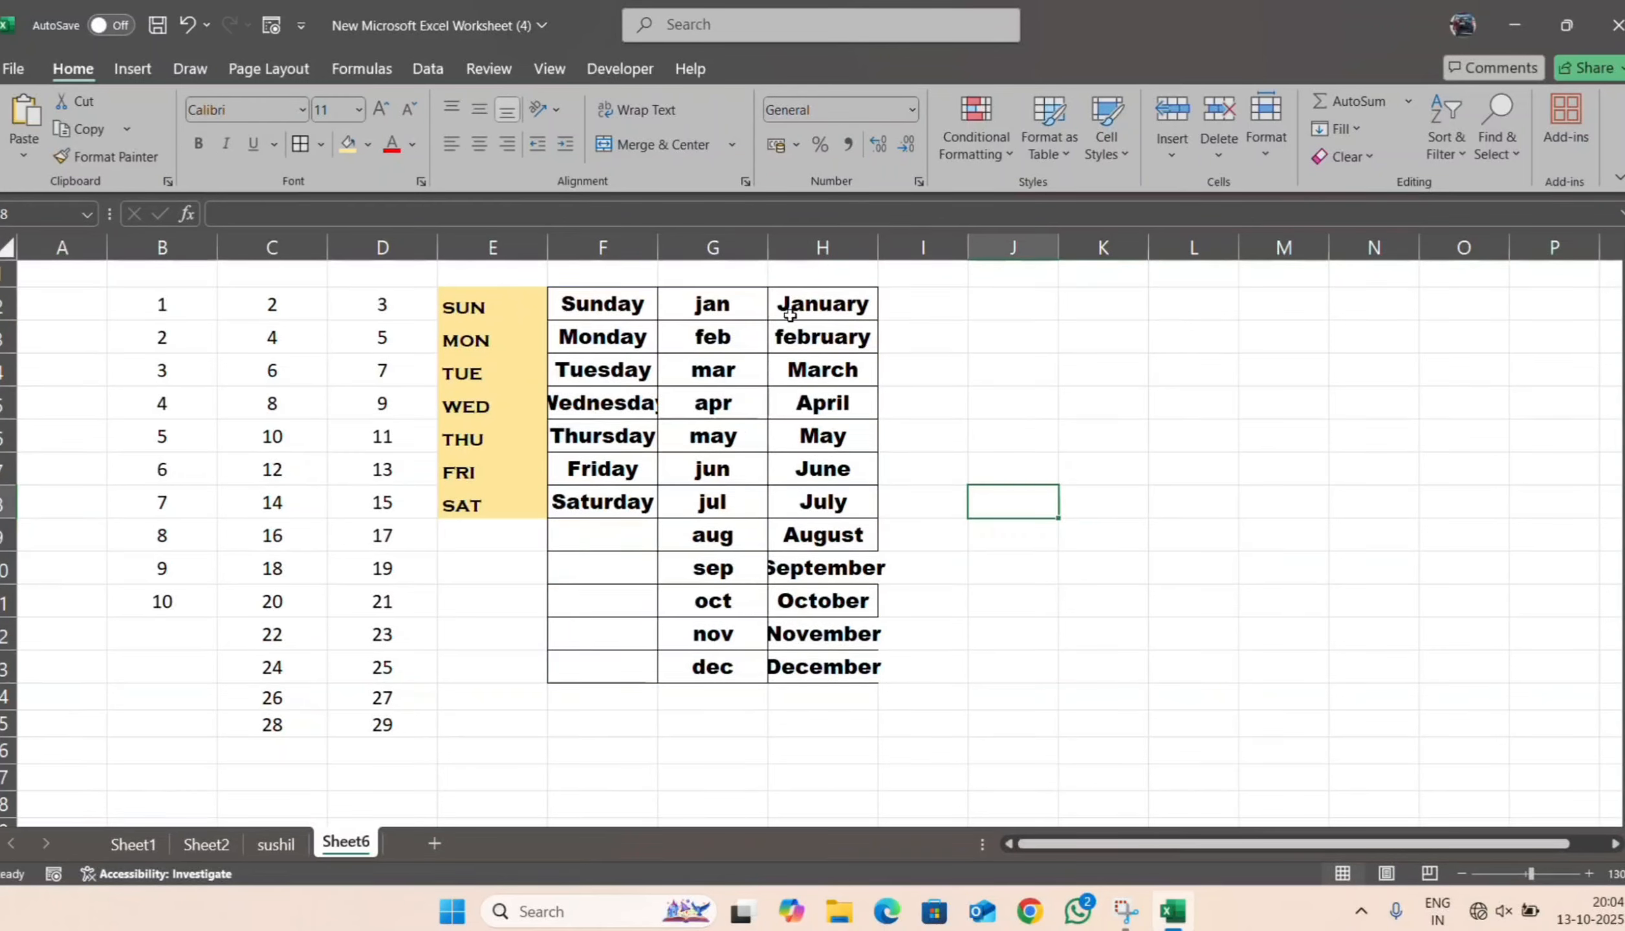
# - Widen columns F through H together to an equal width that comfortably fits the bold weekday and month names
pyautogui.click(567, 239)
pyautogui.moveTo(568, 239); pyautogui.dragTo(904, 264)
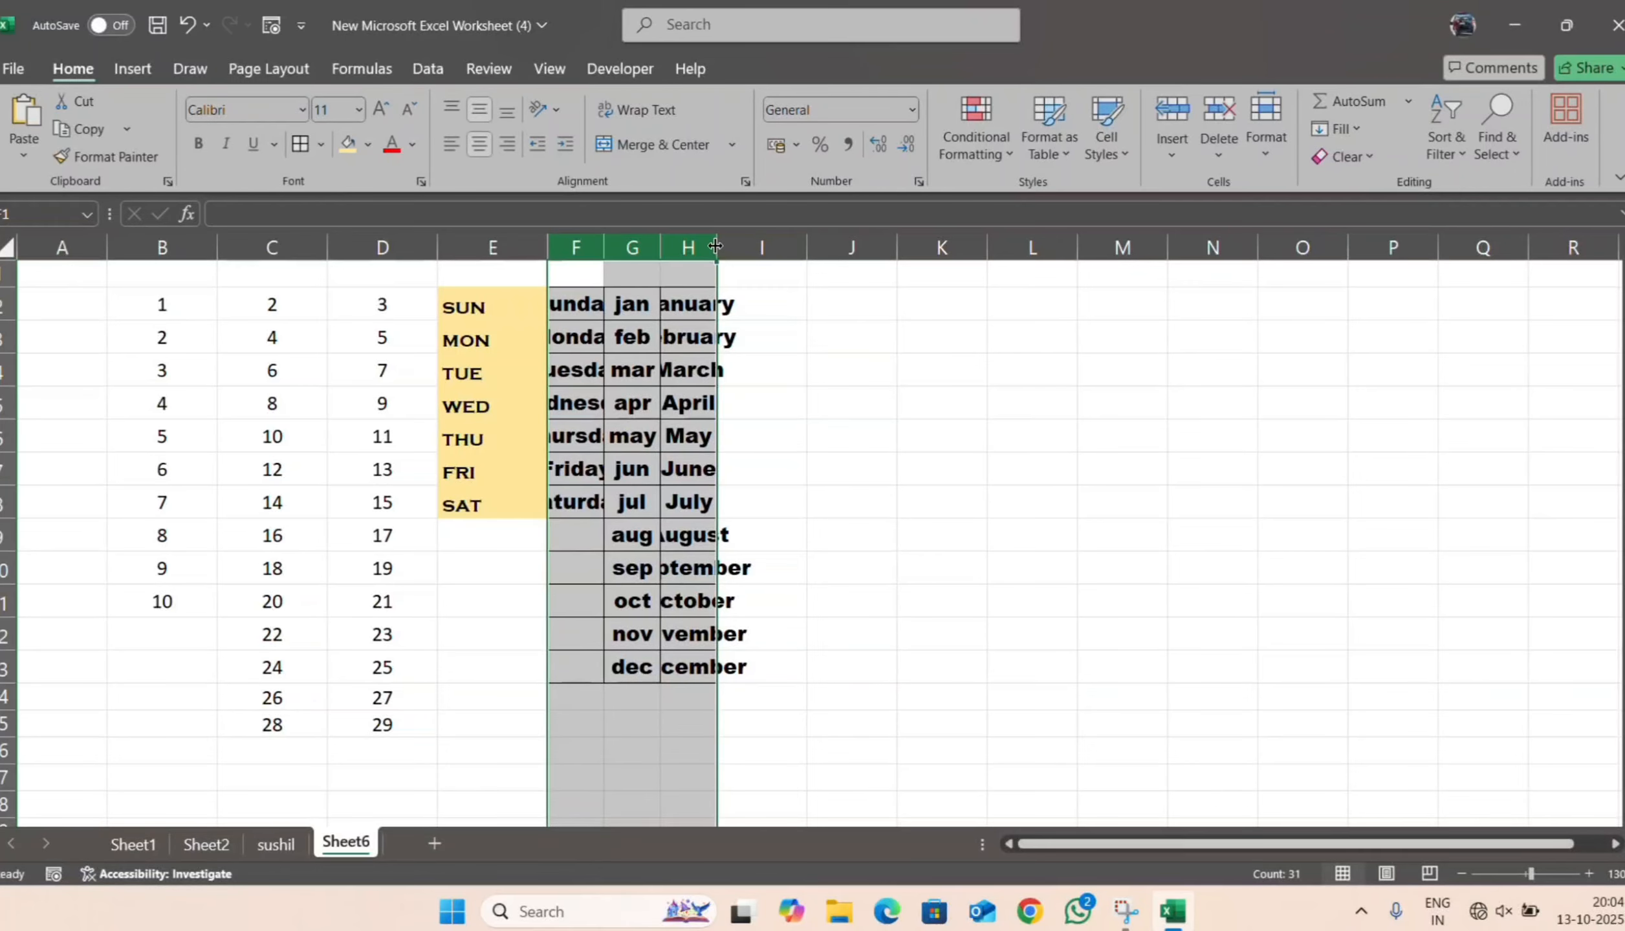
pyautogui.moveTo(723, 247); pyautogui.dragTo(843, 250)
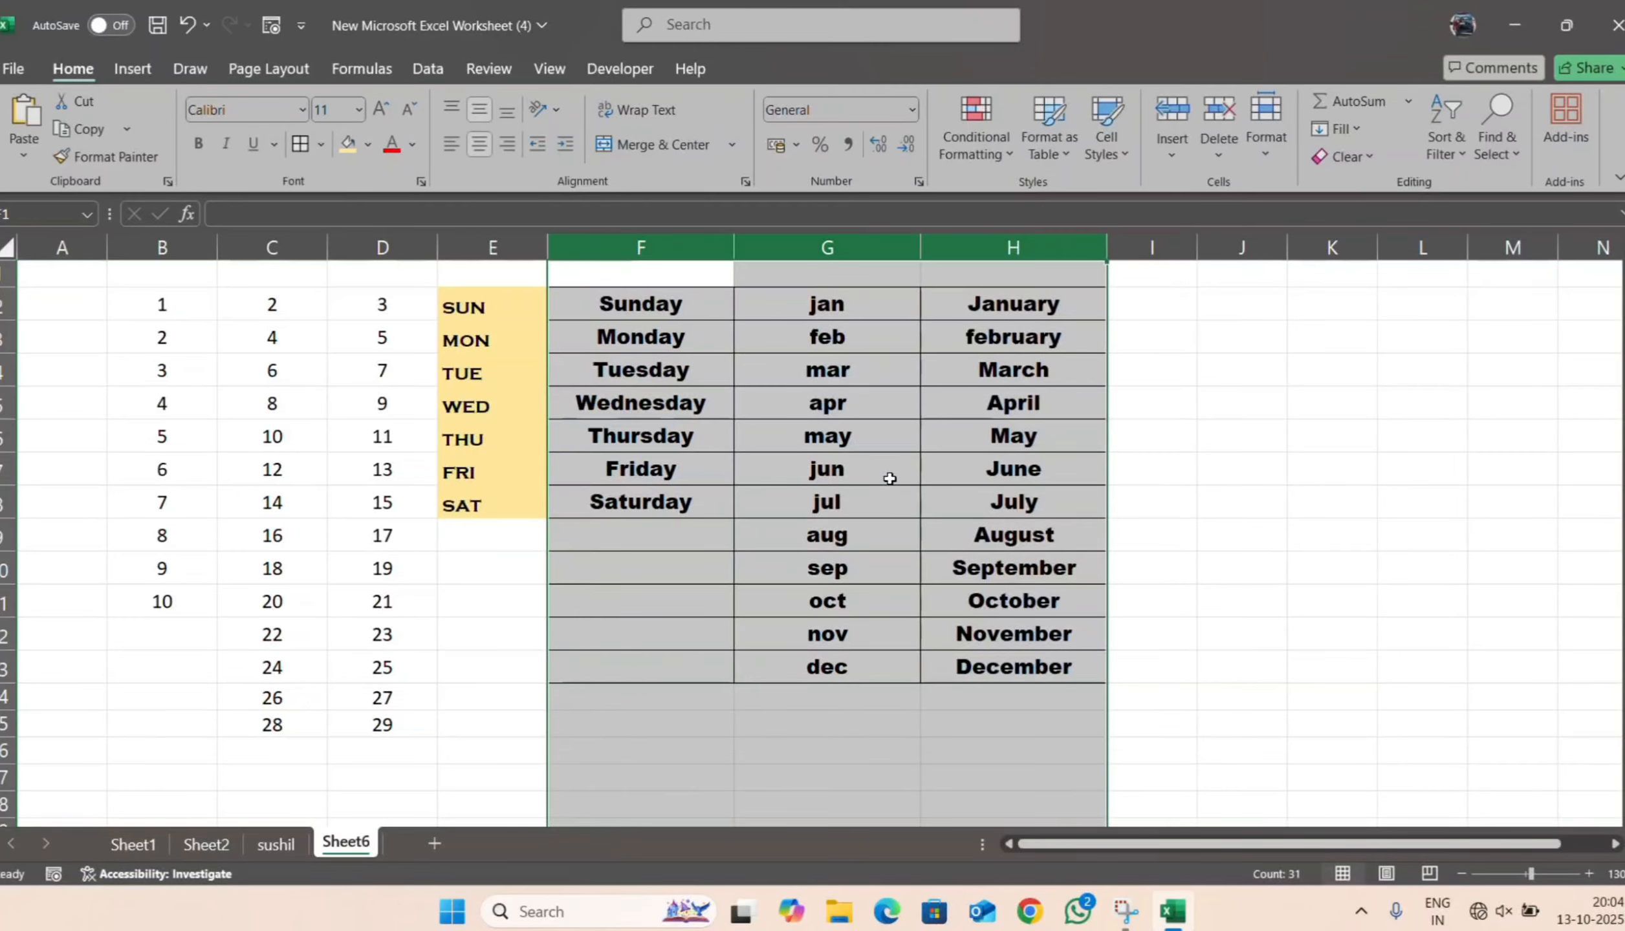
pyautogui.click(1164, 460)
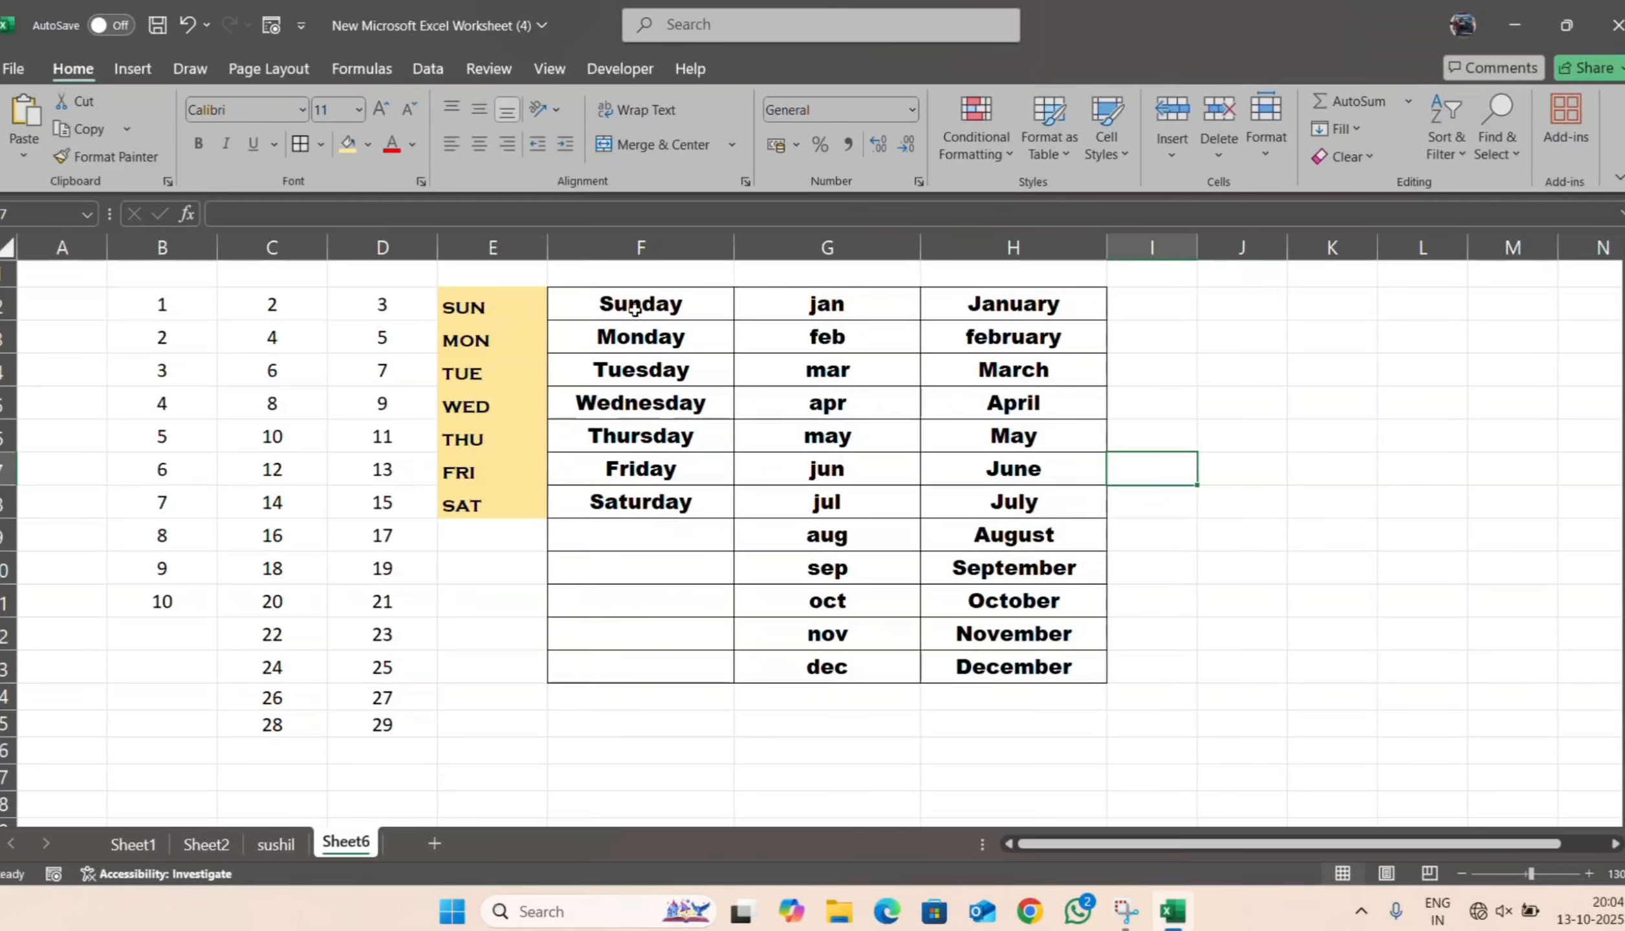
# - Align the contents of range F2:H13 to the left, vertically centered in their cells
pyautogui.moveTo(594, 301); pyautogui.dragTo(1092, 674)
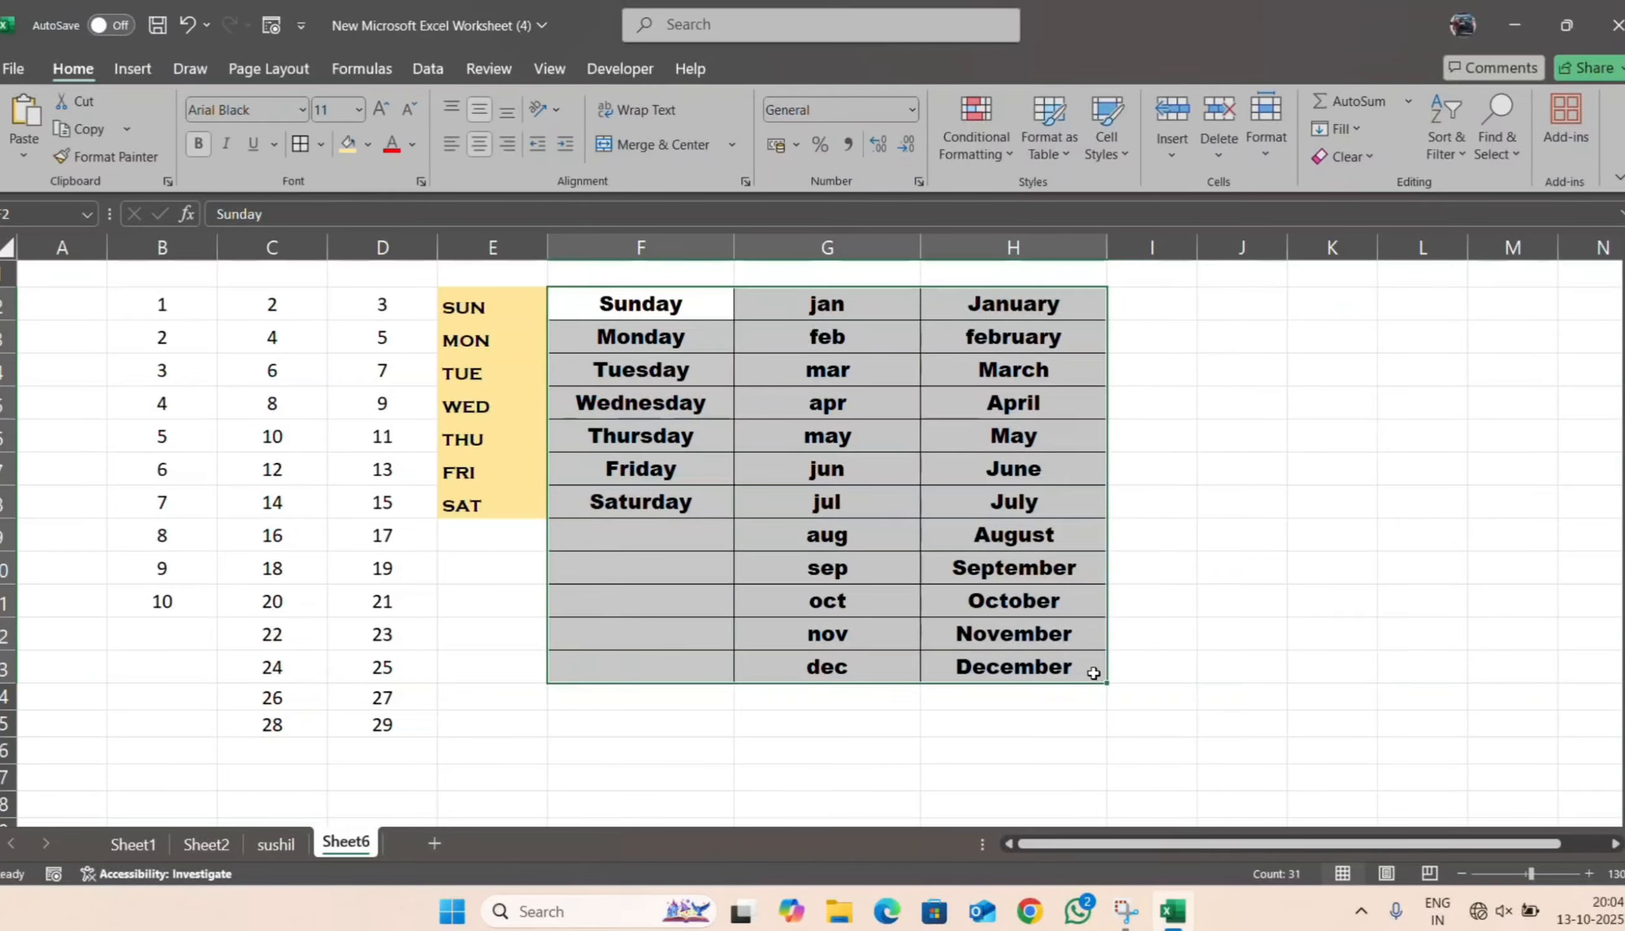
pyautogui.click(453, 143)
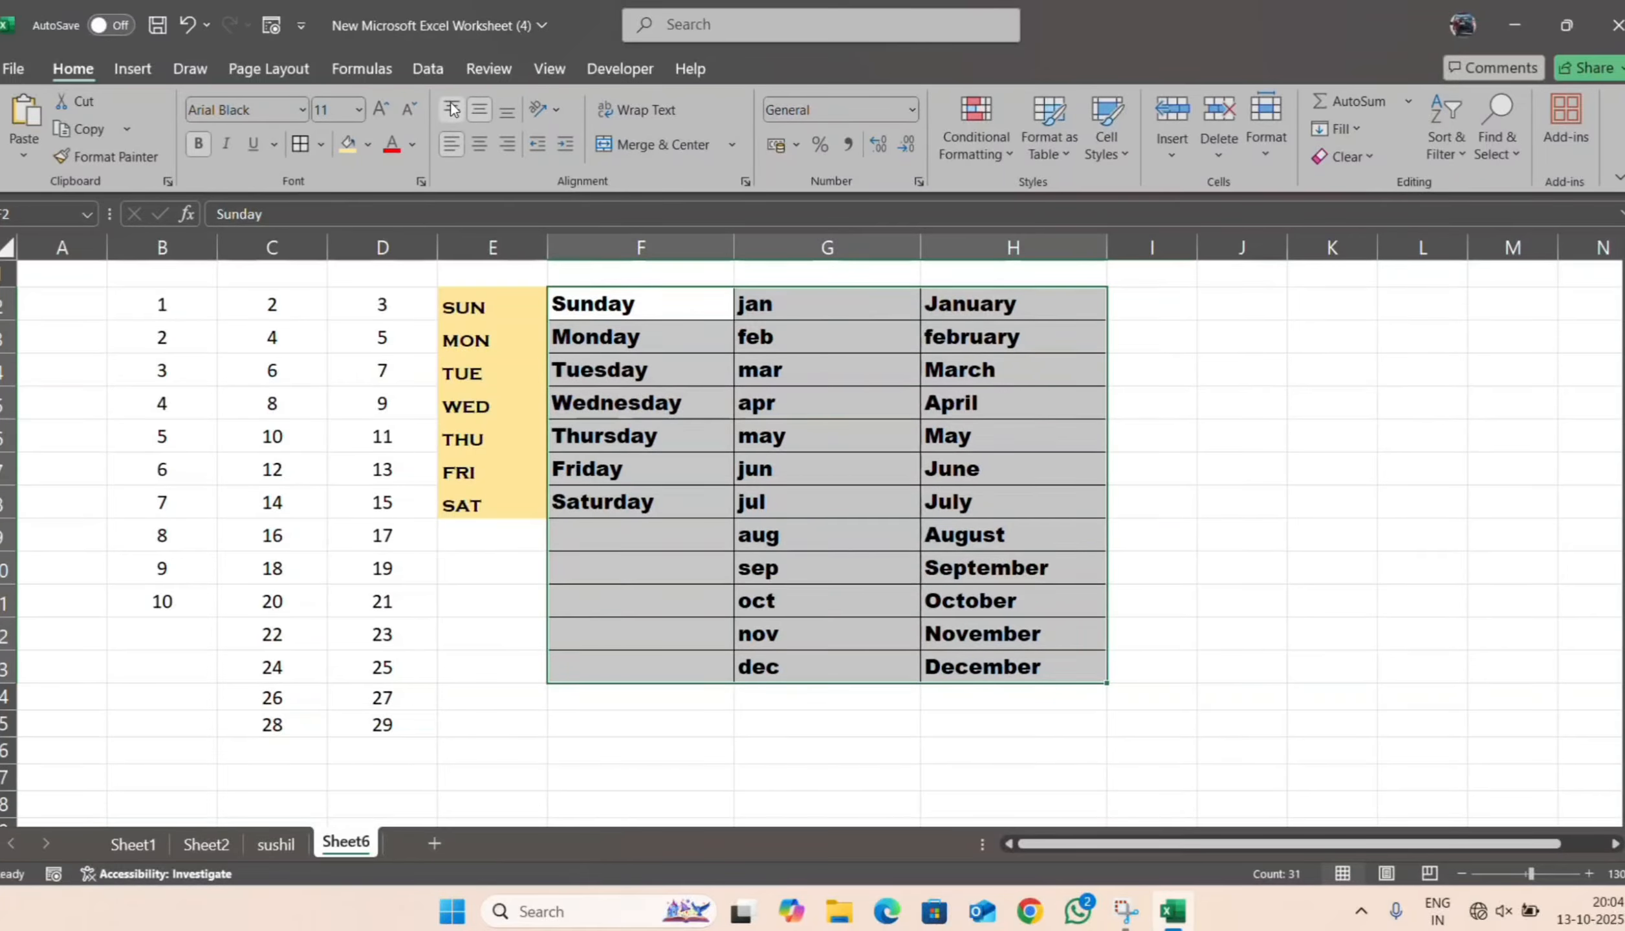
pyautogui.click(482, 120)
pyautogui.click(482, 123)
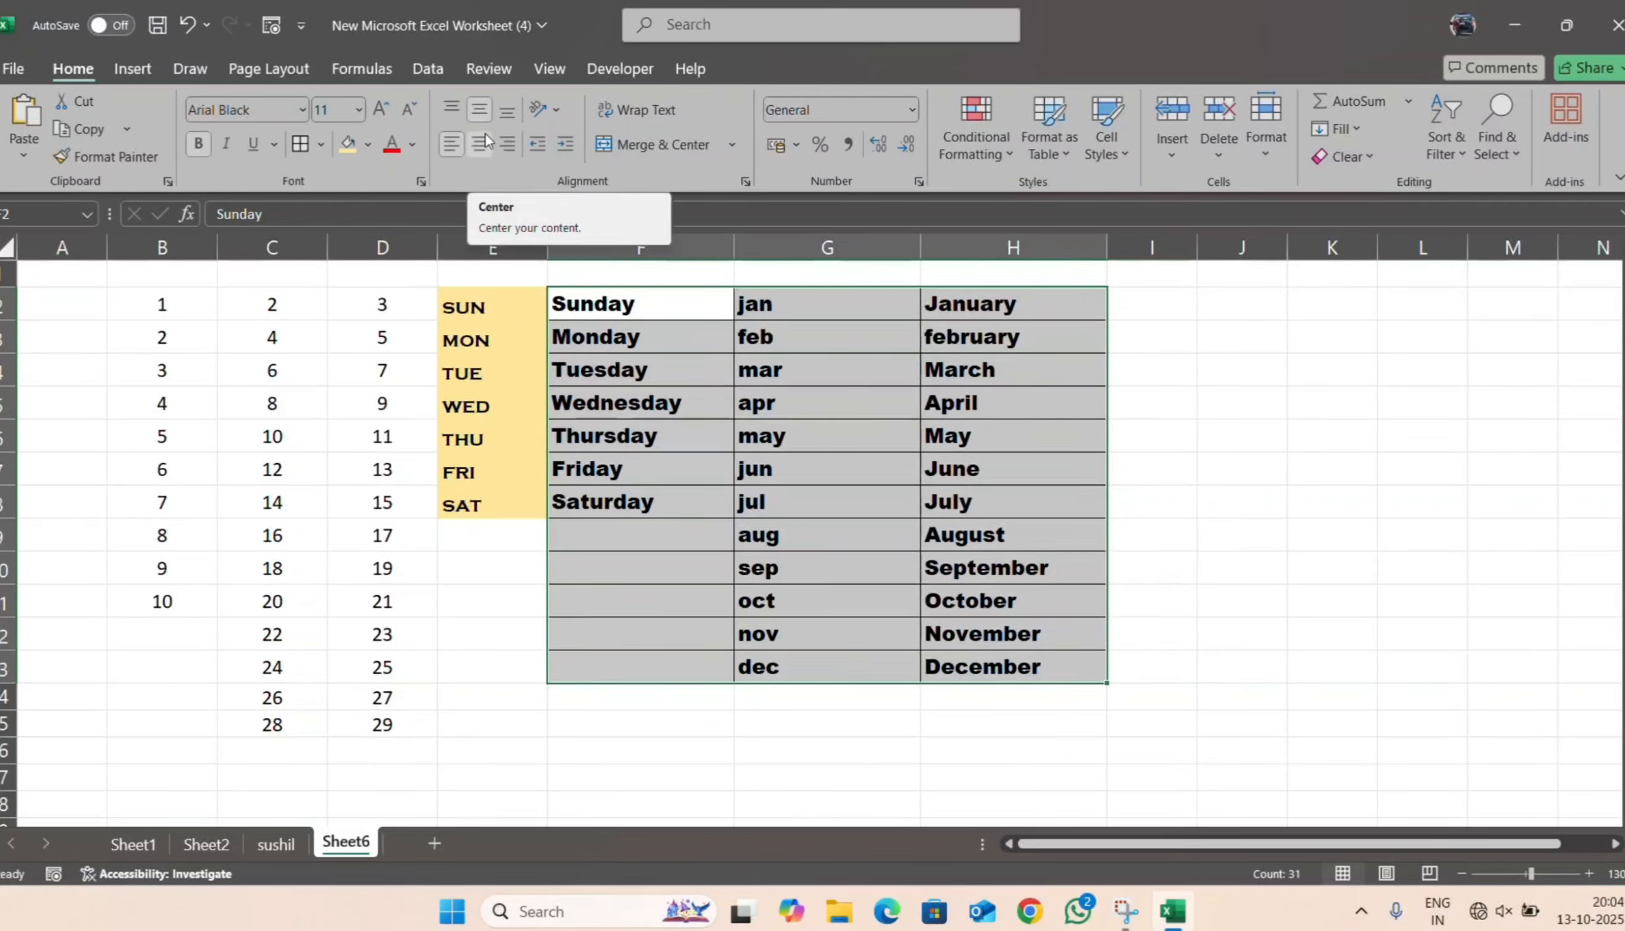
pyautogui.click(1148, 411)
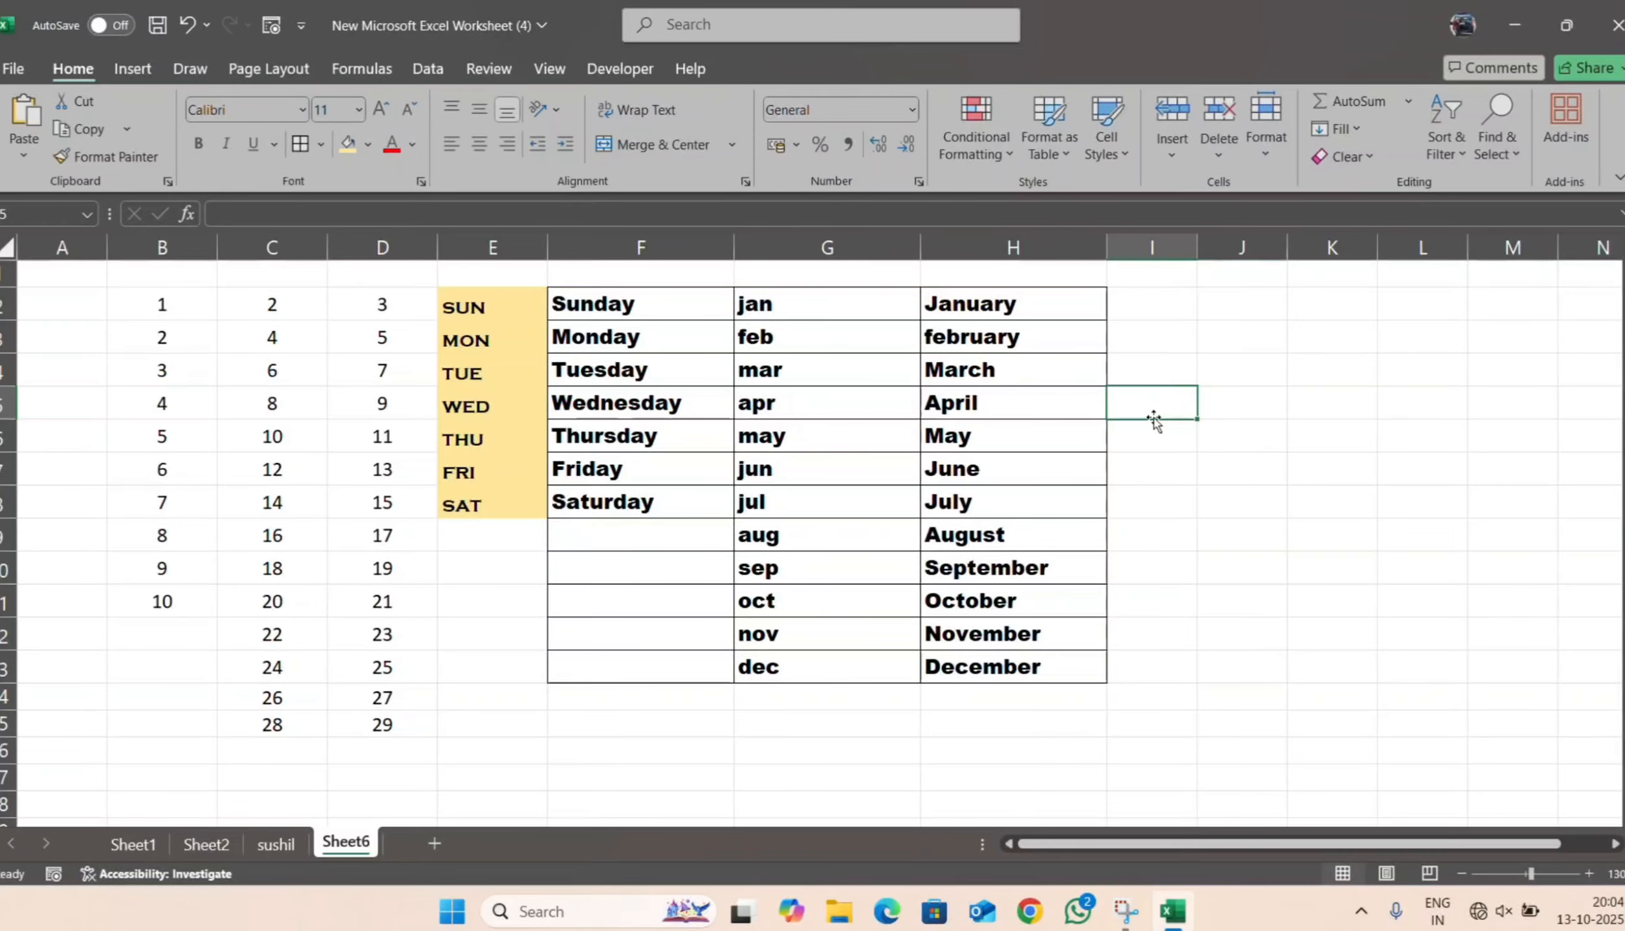
# - Enter the text "Computer tech by" followed by the author's name in cell B23, below the existing lists
pyautogui.scroll(-4, 1154, 421)
pyautogui.scroll(4, 1157, 420)
pyautogui.scroll(-4, 1157, 421)
pyautogui.scroll(1, 1161, 380)
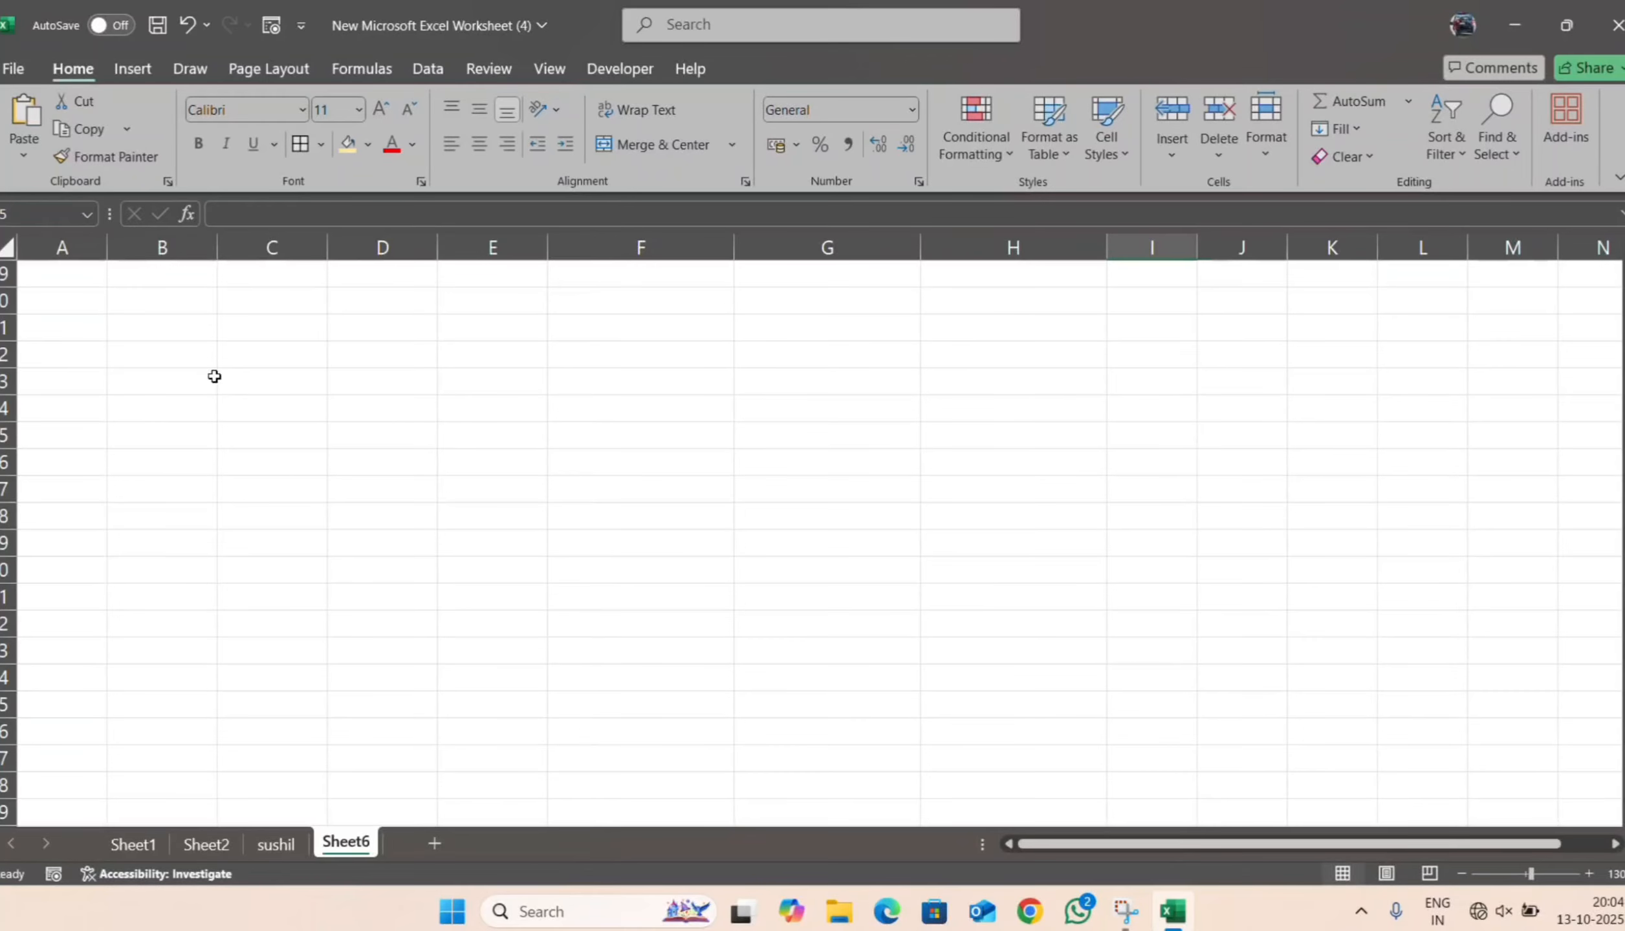
pyautogui.click(192, 381)
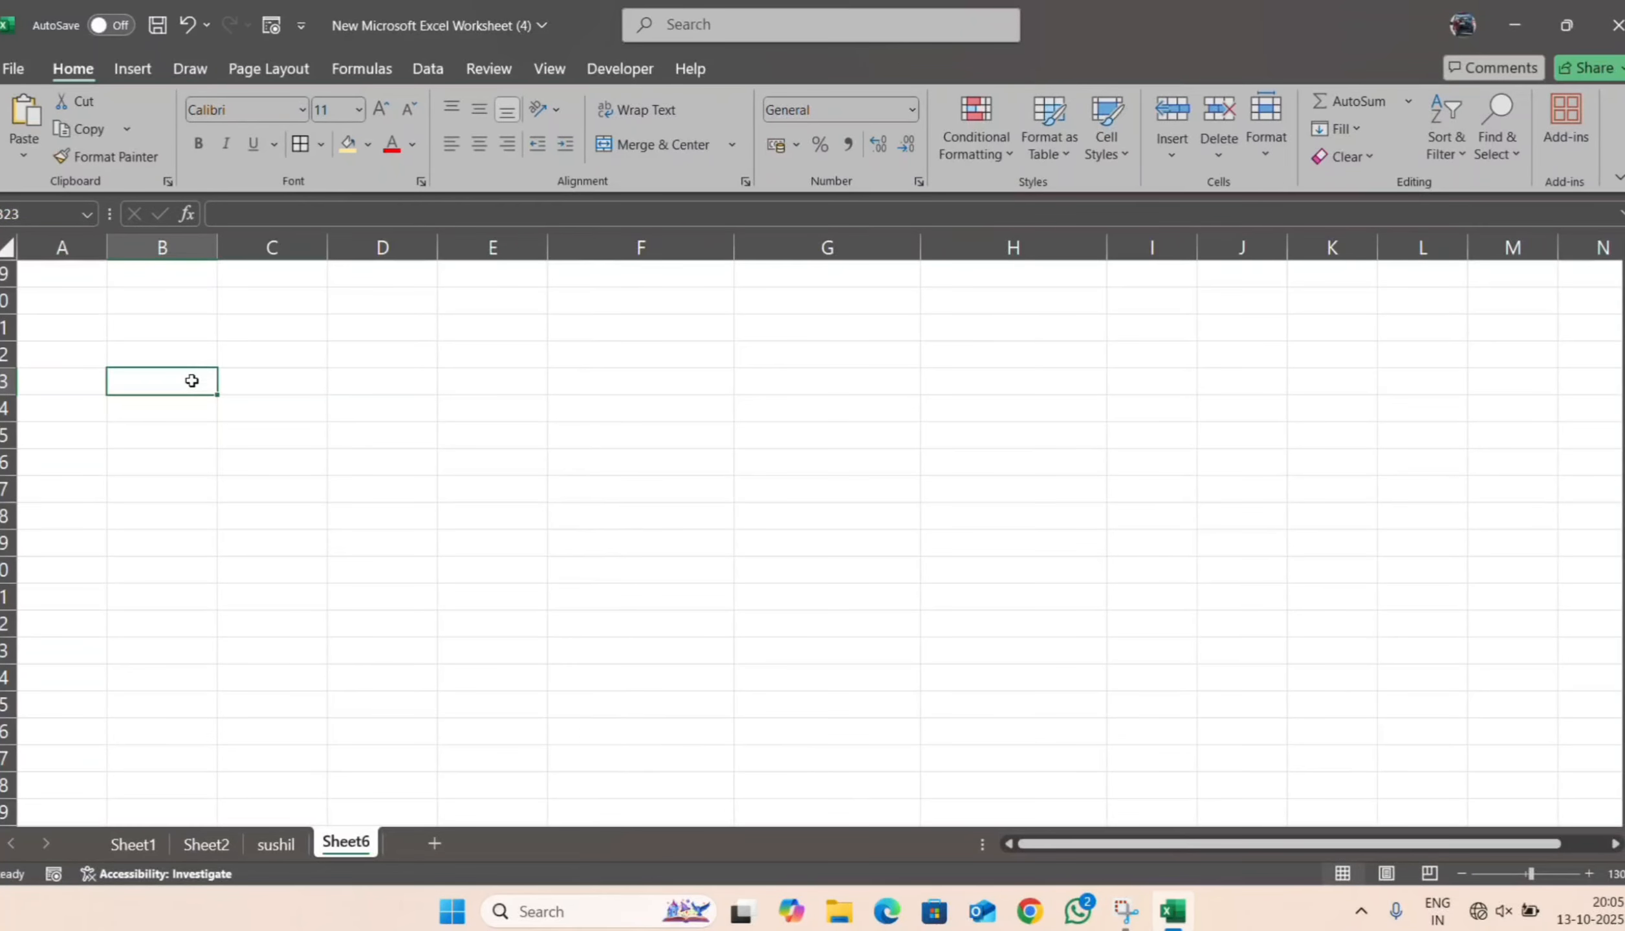
pyautogui.write('Comp')
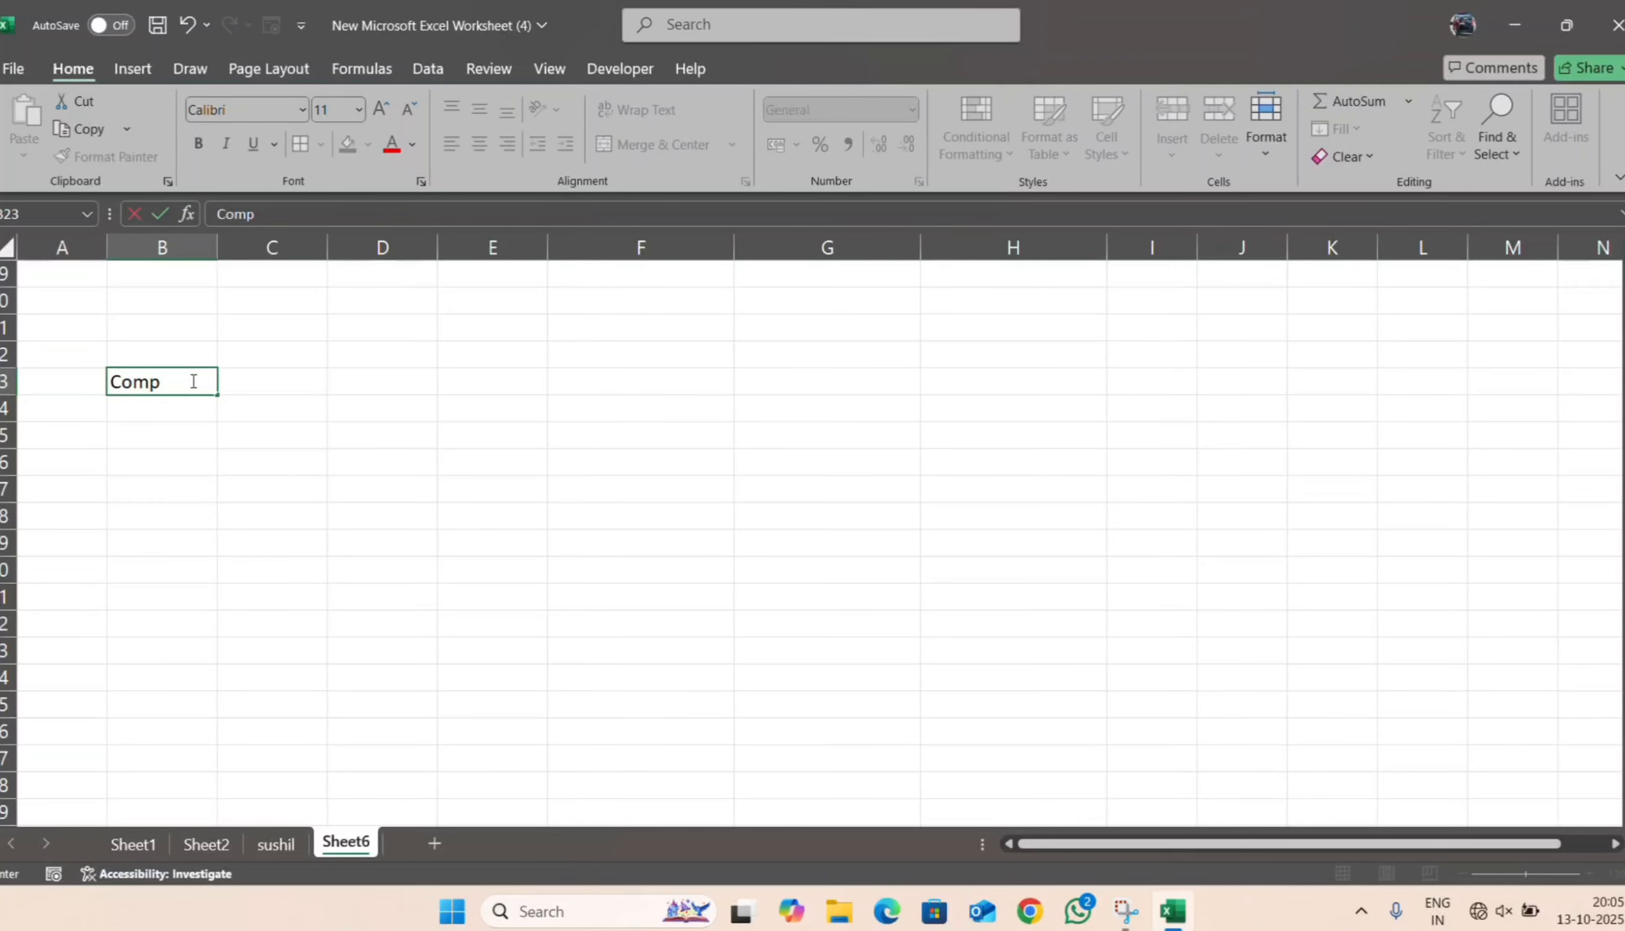
pyautogui.write('uter tech by sushil')
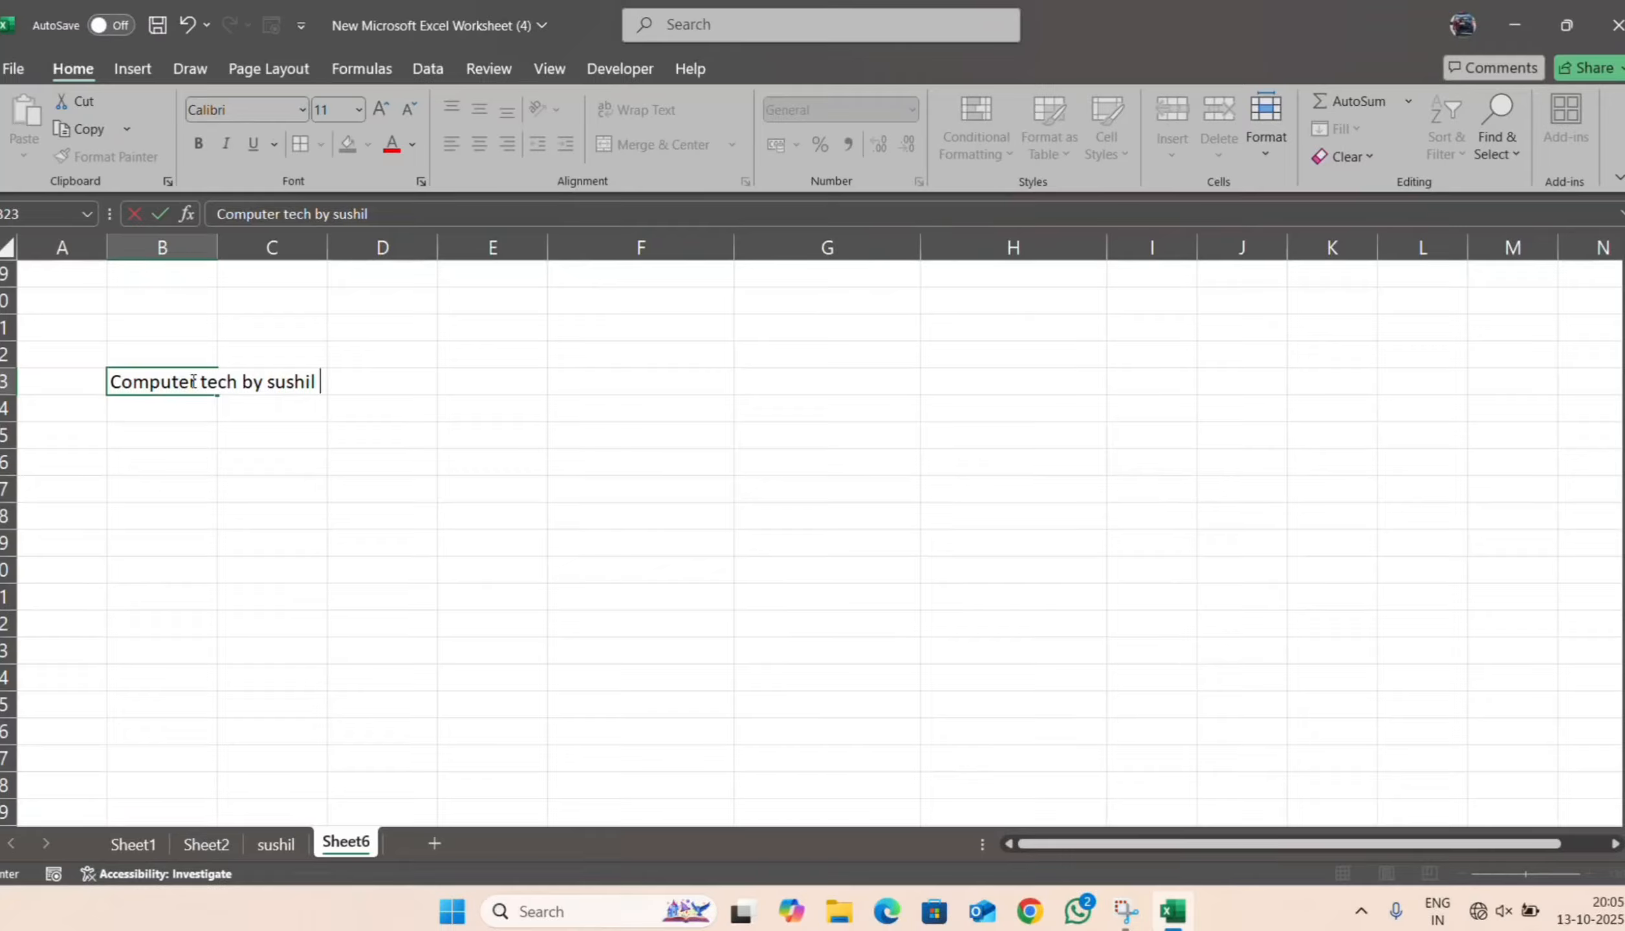
pyautogui.click(175, 540)
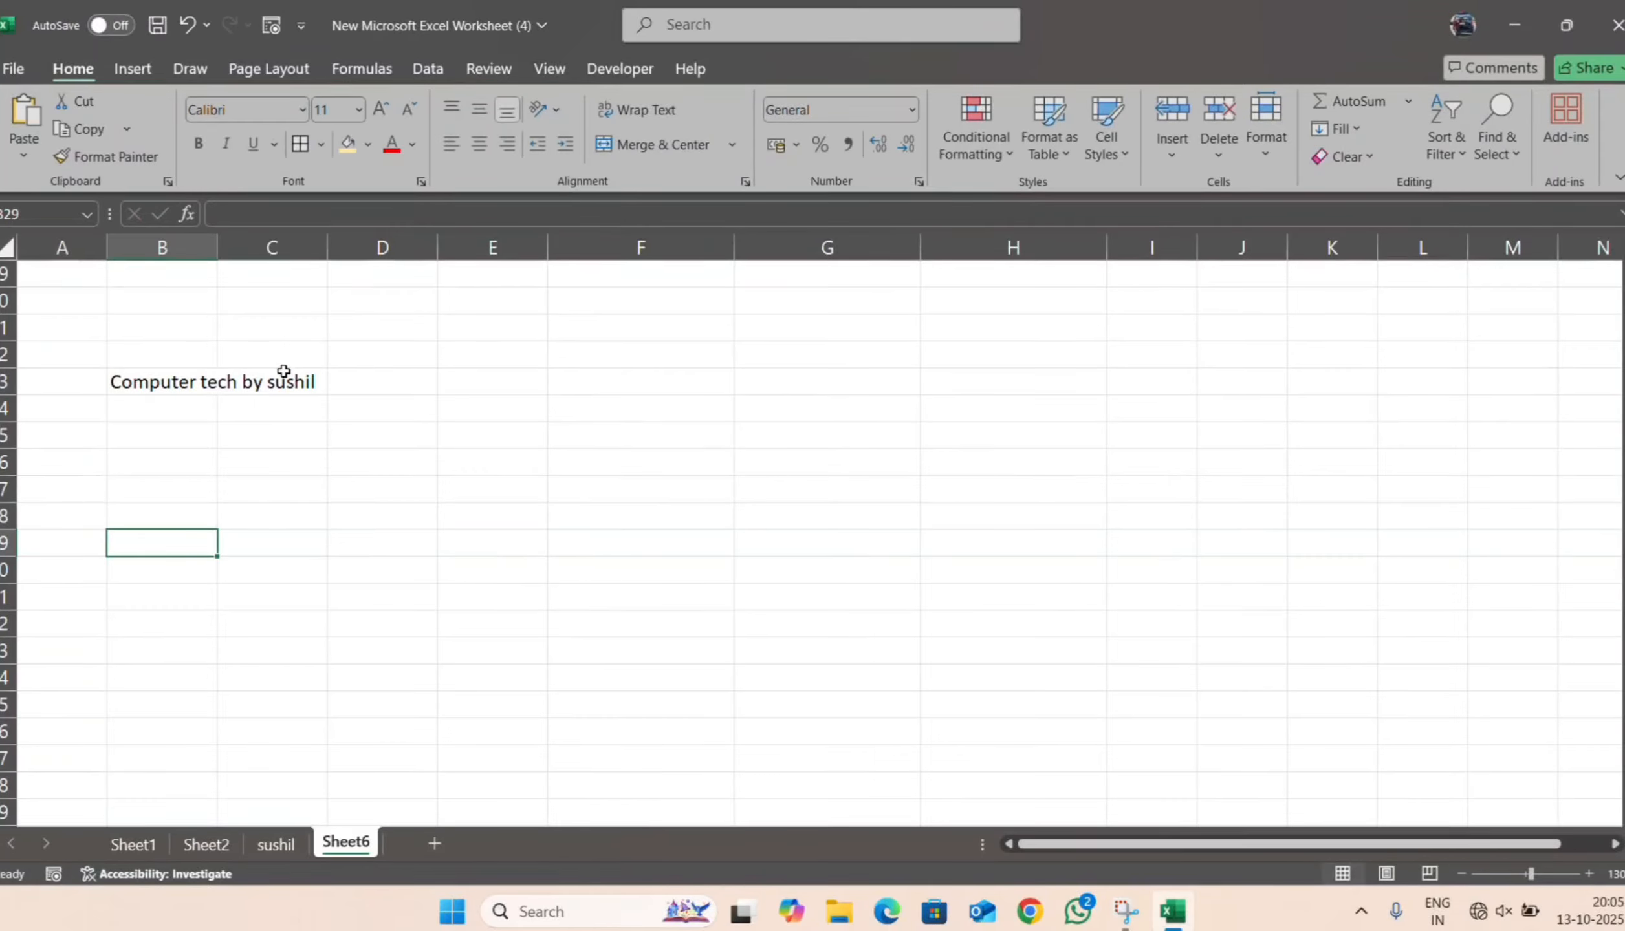
# - Wrap the text in range B23:C23 so the title line breaks within its column
pyautogui.moveTo(144, 383); pyautogui.dragTo(243, 378)
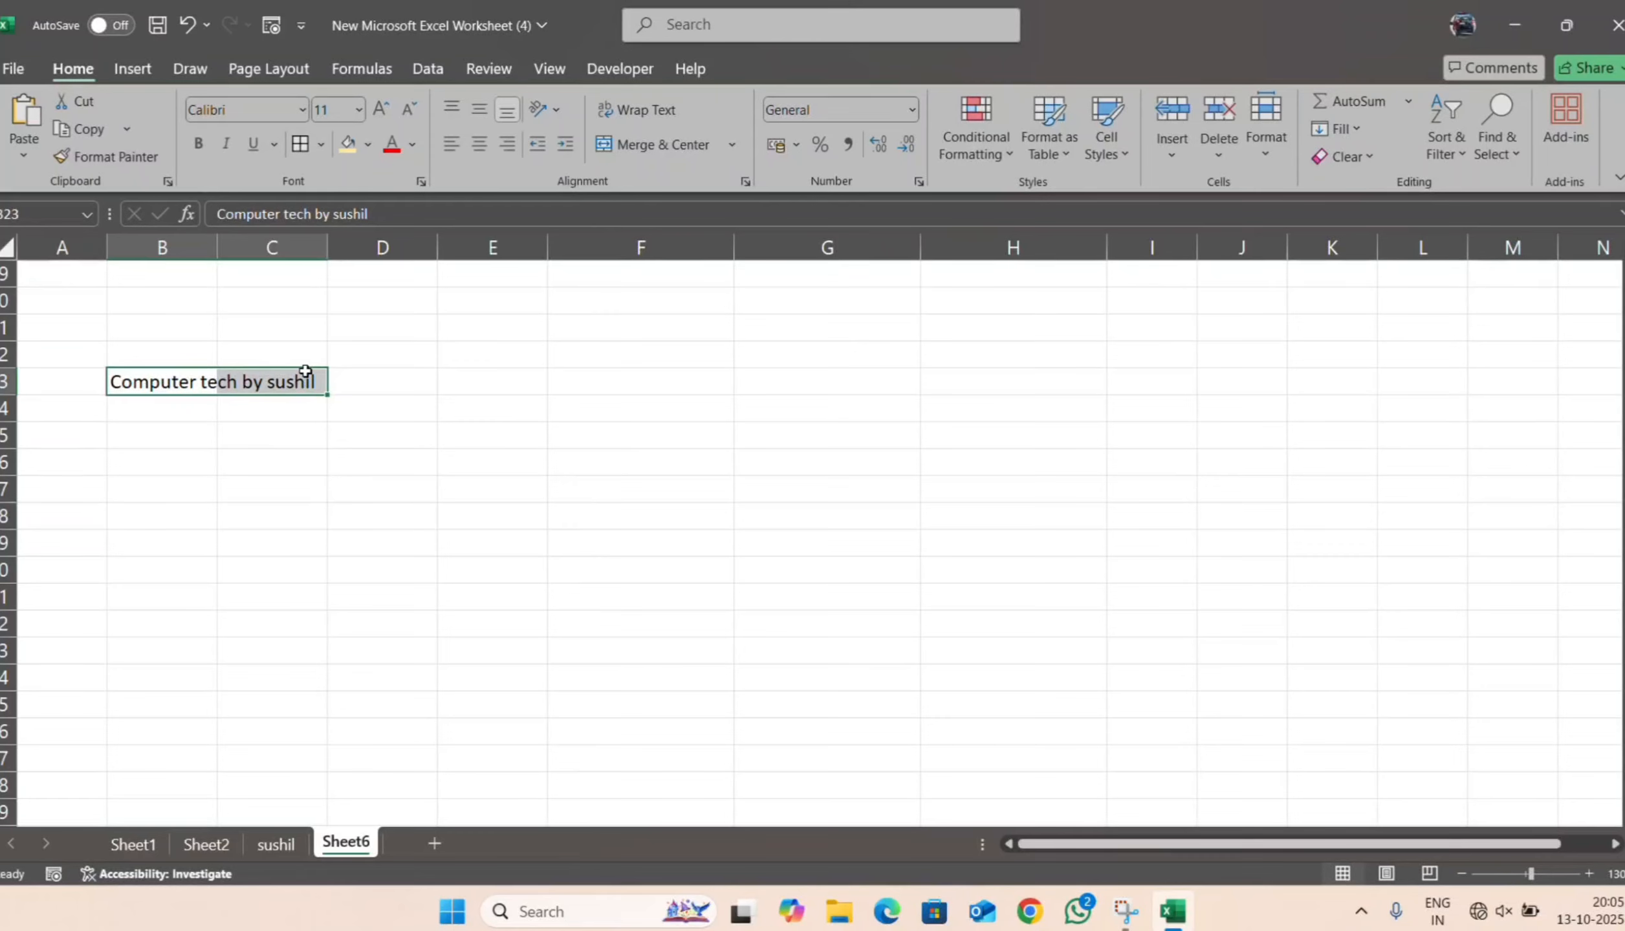
pyautogui.click(646, 112)
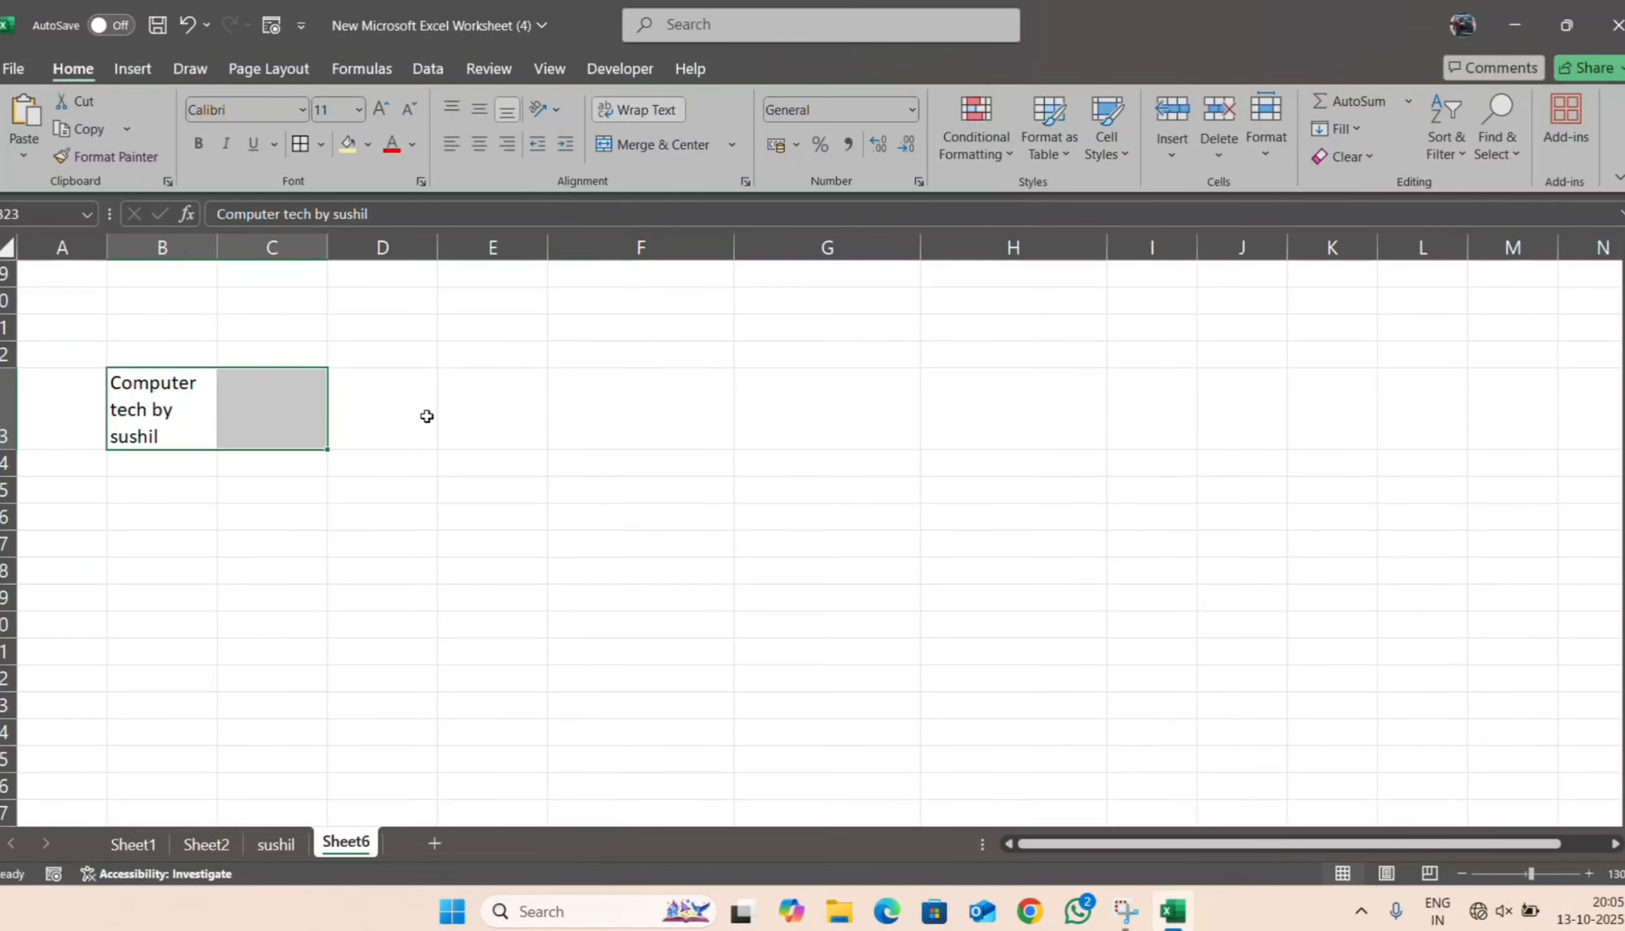
pyautogui.click(262, 542)
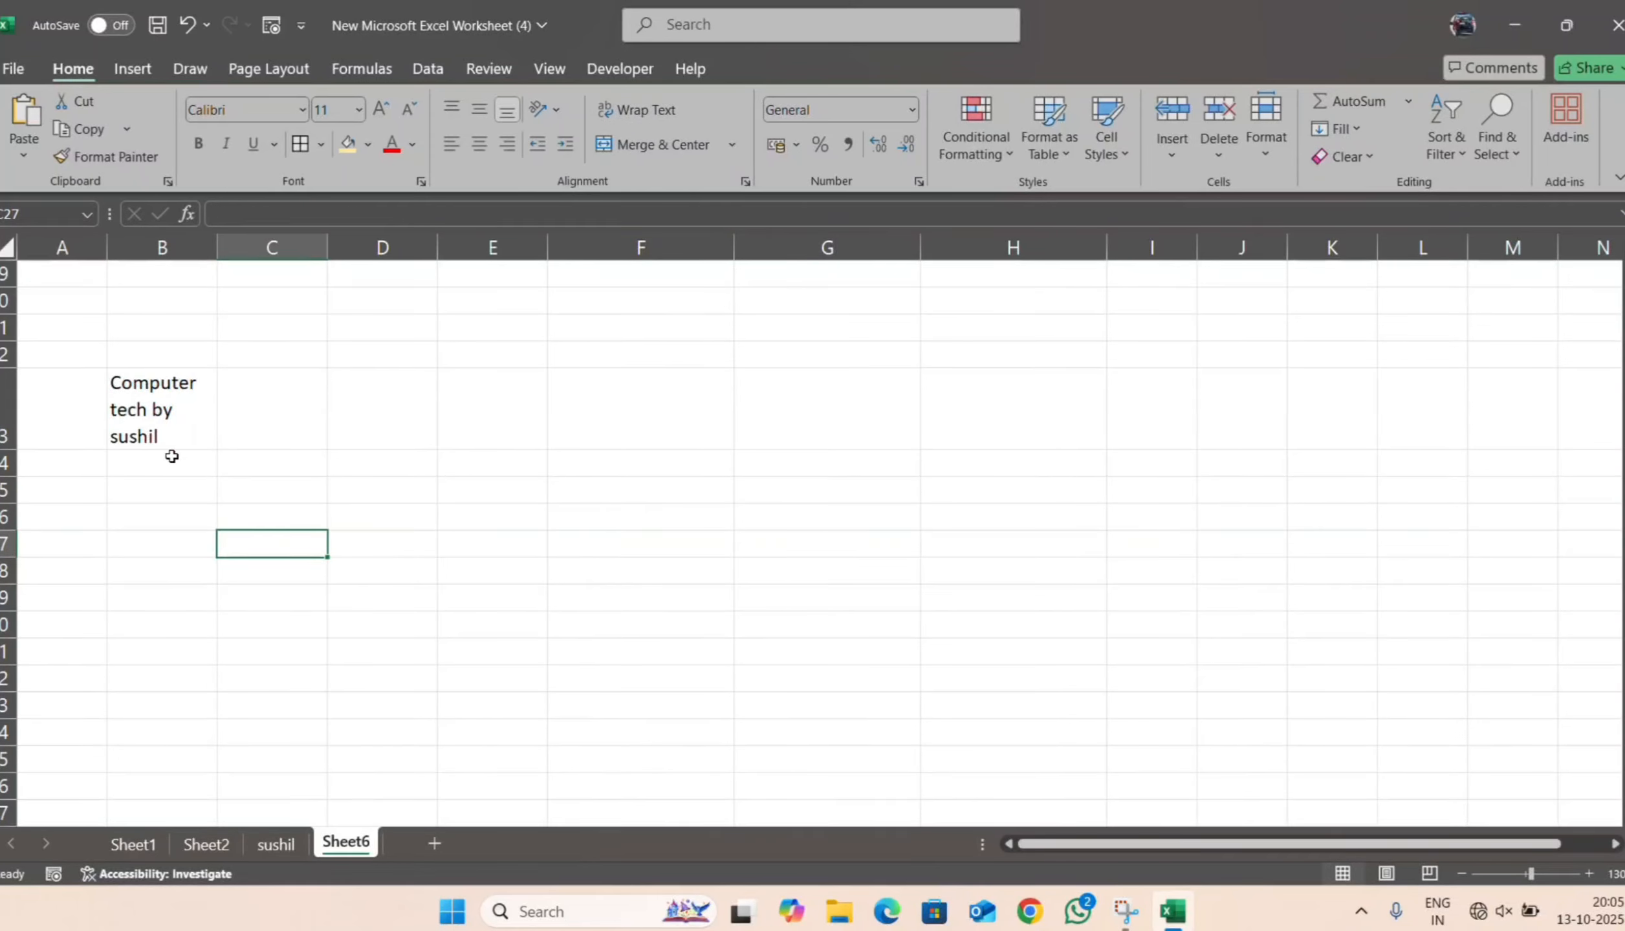
# - Enter the text "computer tech by" followed by the author's name in cell B26
pyautogui.click(178, 516)
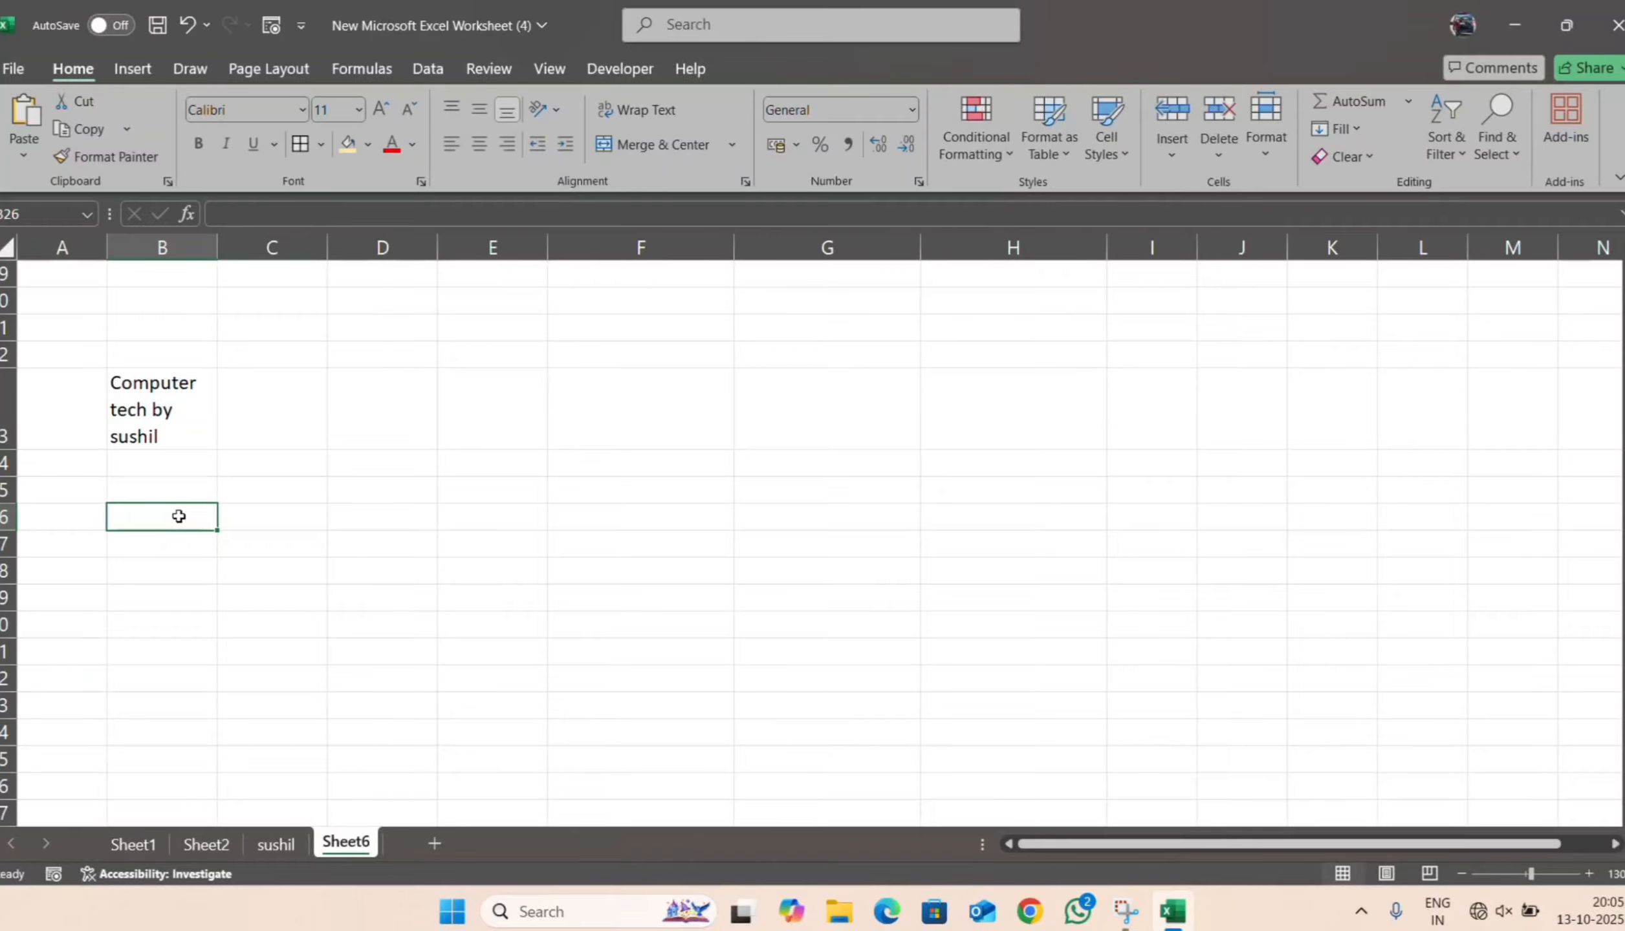
pyautogui.write('compute')
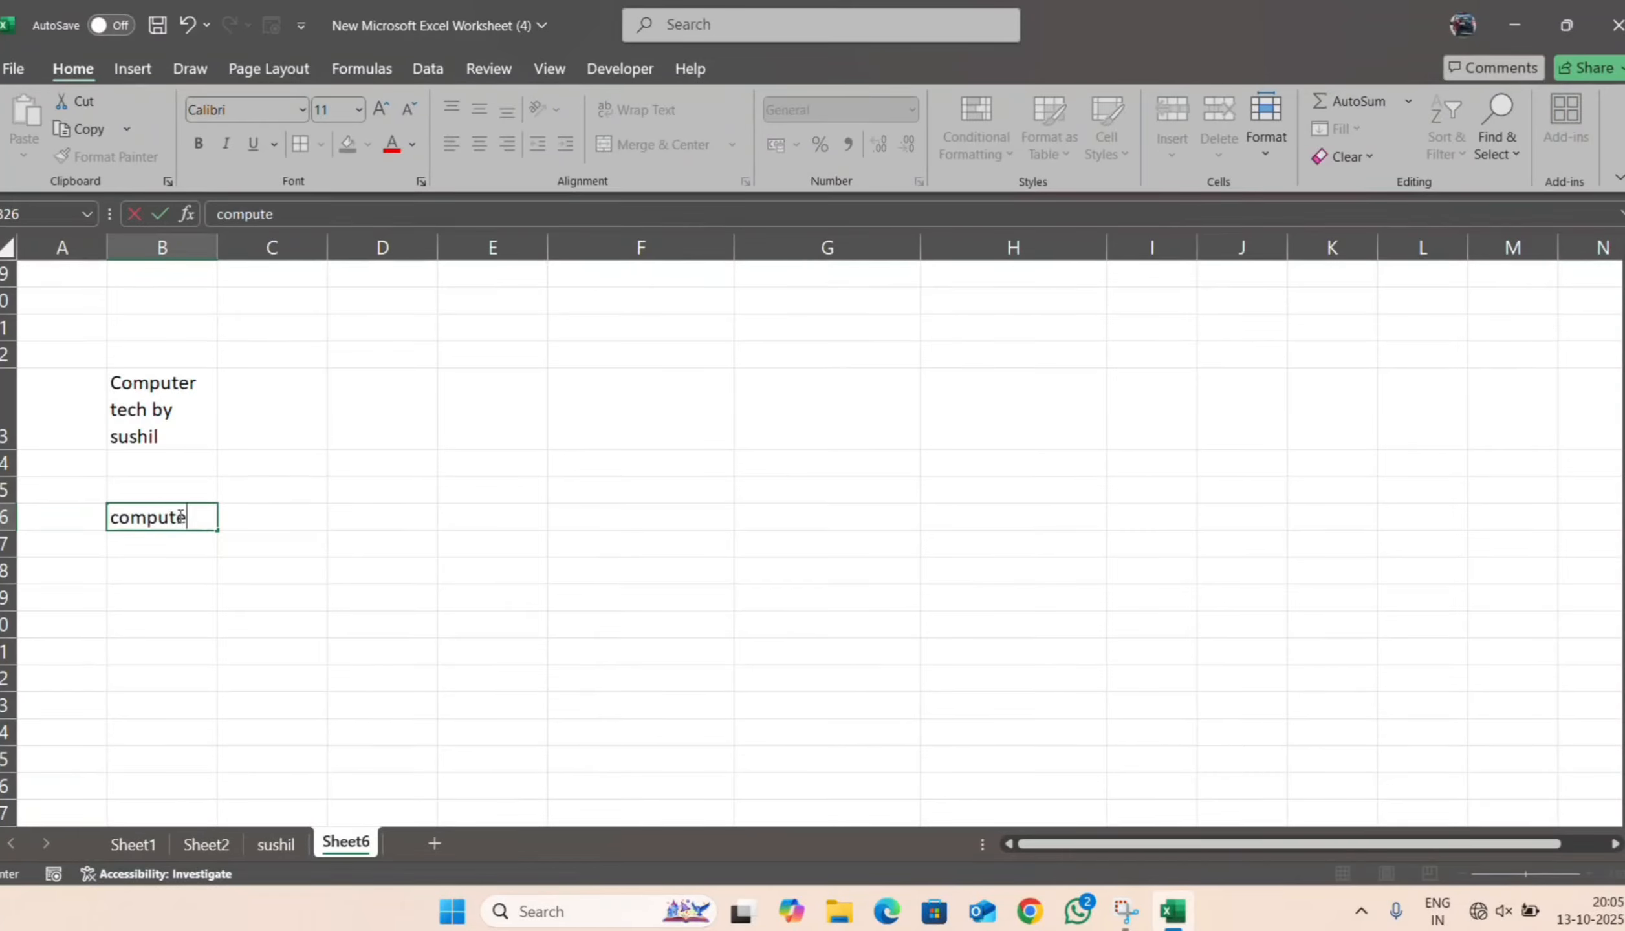
pyautogui.write('r tech by s')
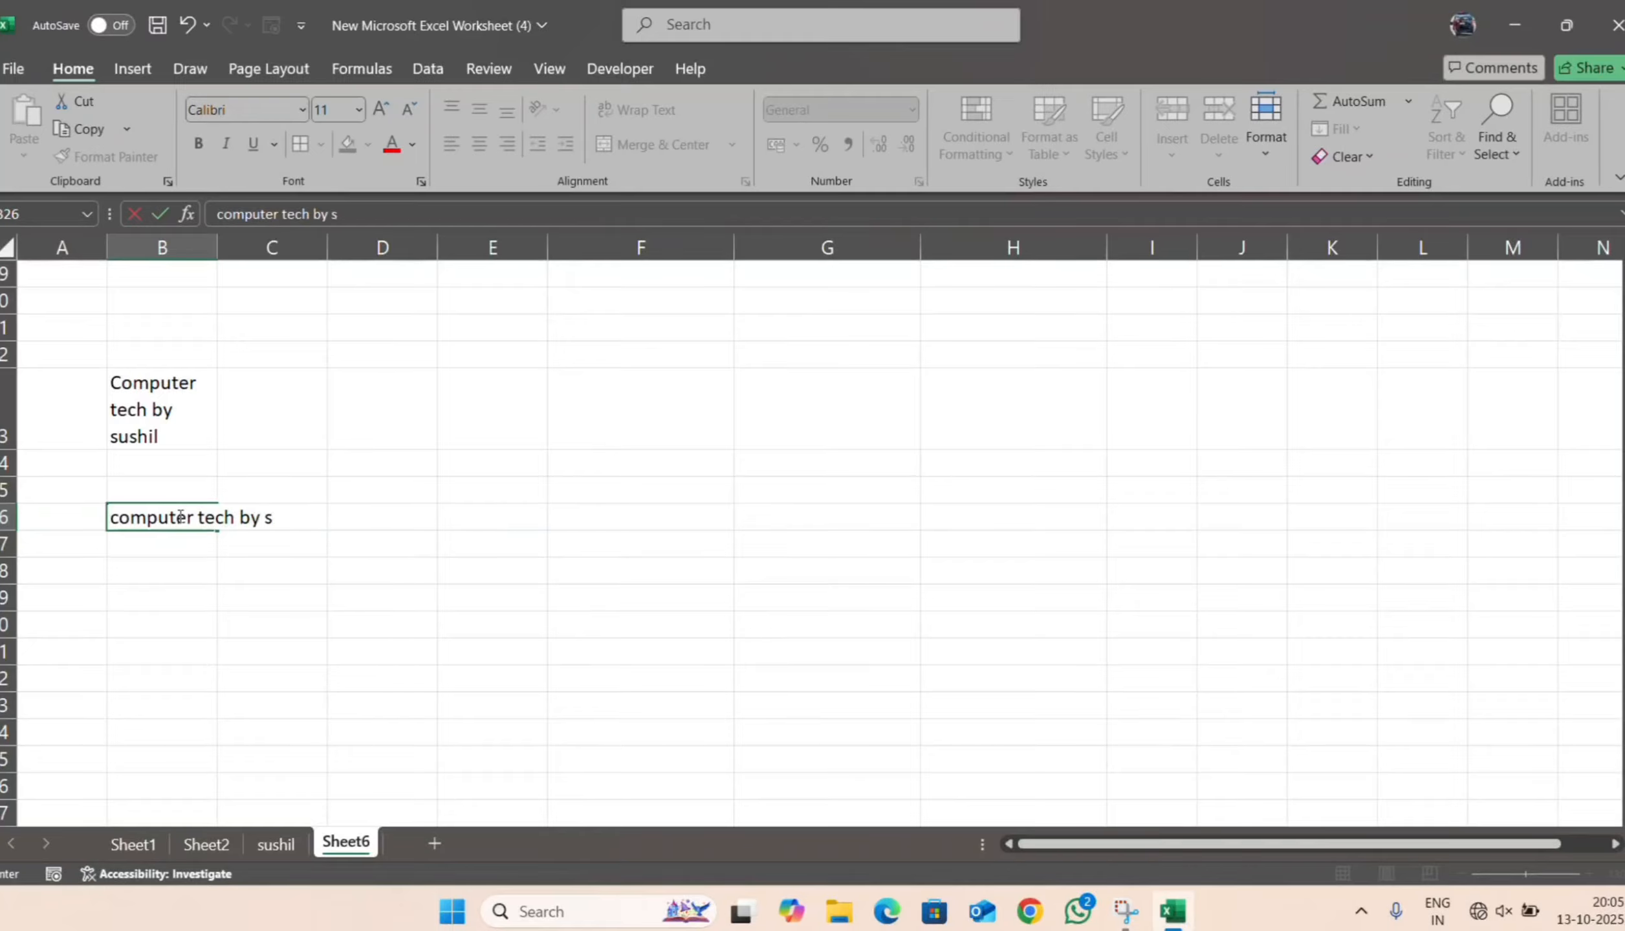
pyautogui.write('ushil')
pyautogui.press('Return')
# - Merge and center the title text across cells B26:C26
pyautogui.moveTo(120, 515); pyautogui.dragTo(269, 528)
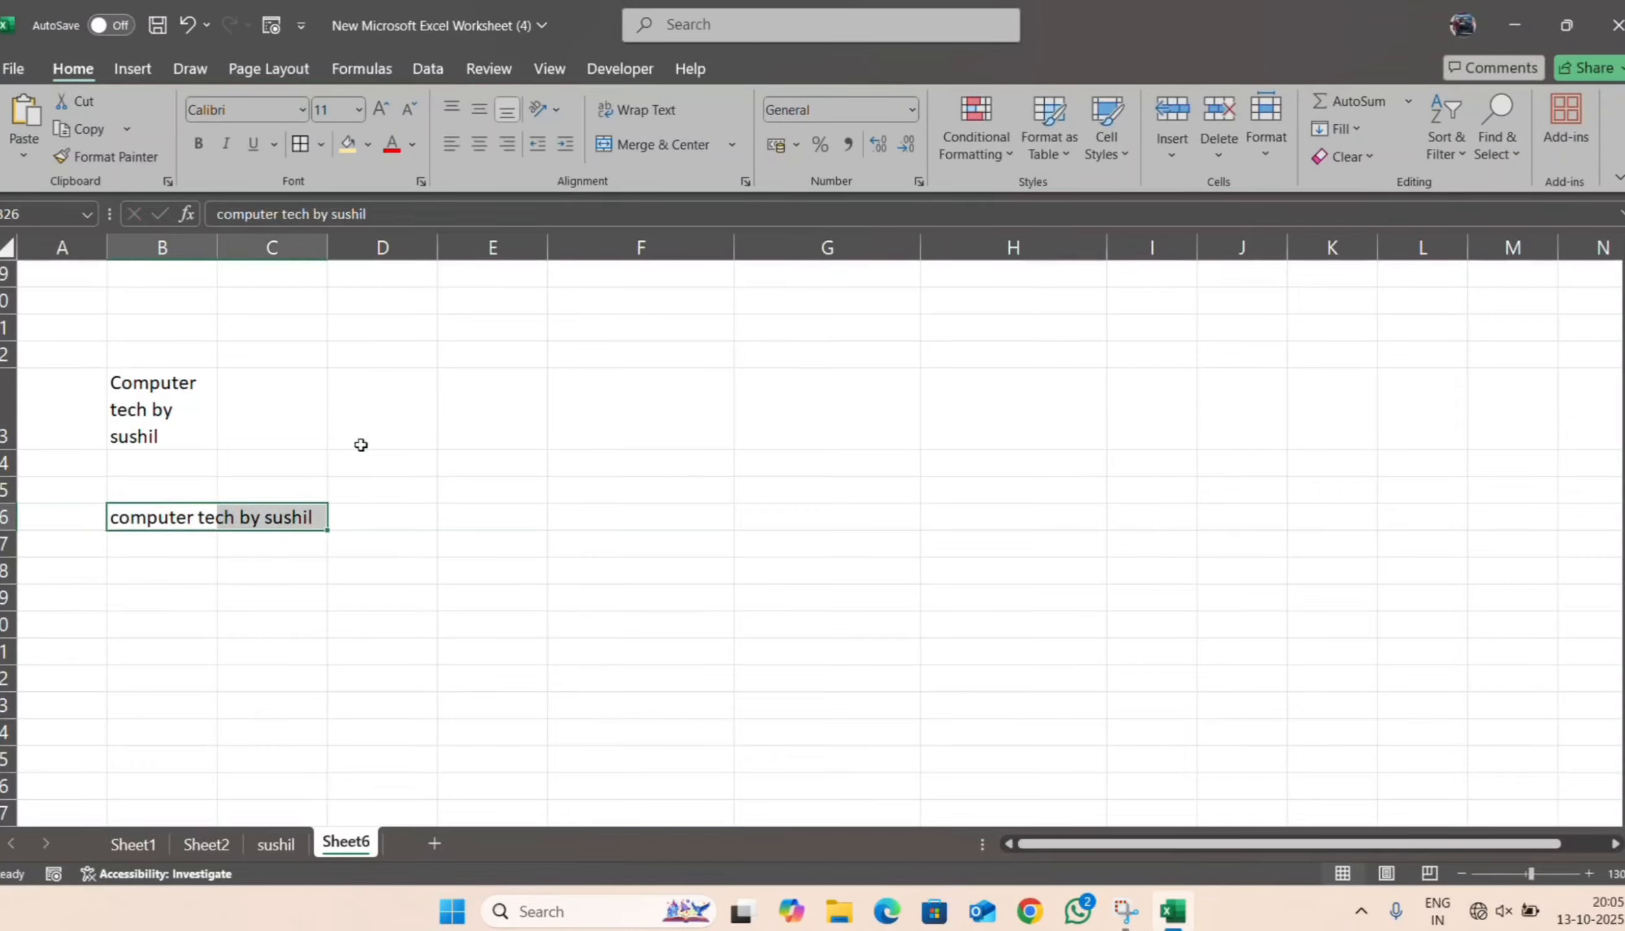
pyautogui.click(660, 146)
pyautogui.click(421, 550)
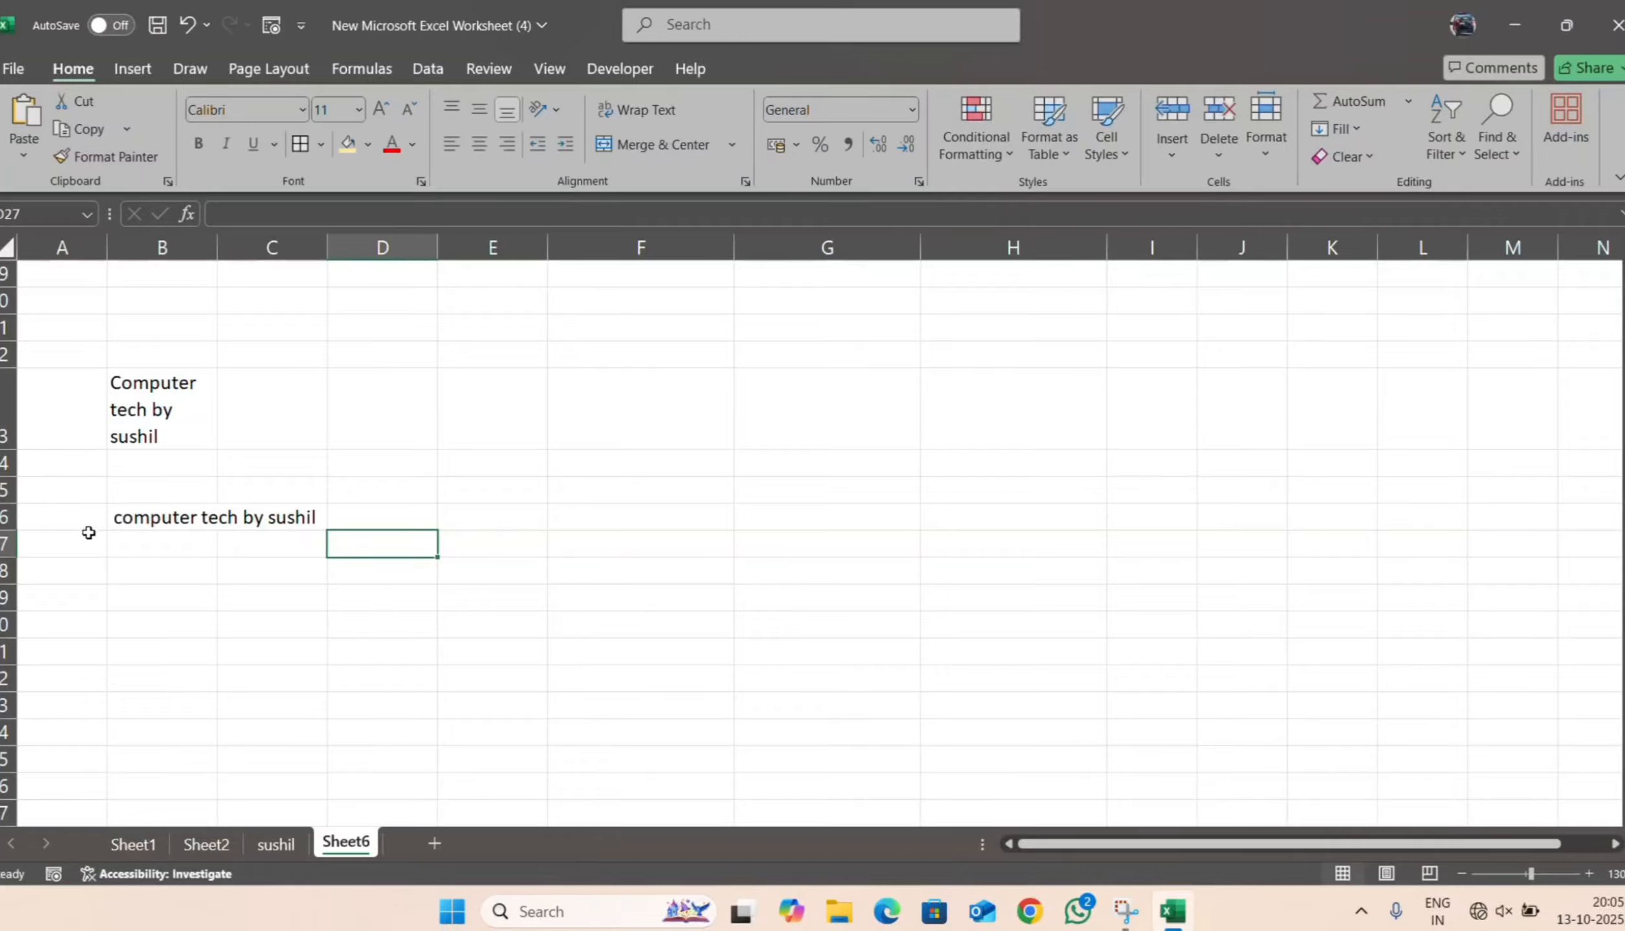
pyautogui.click(4, 522)
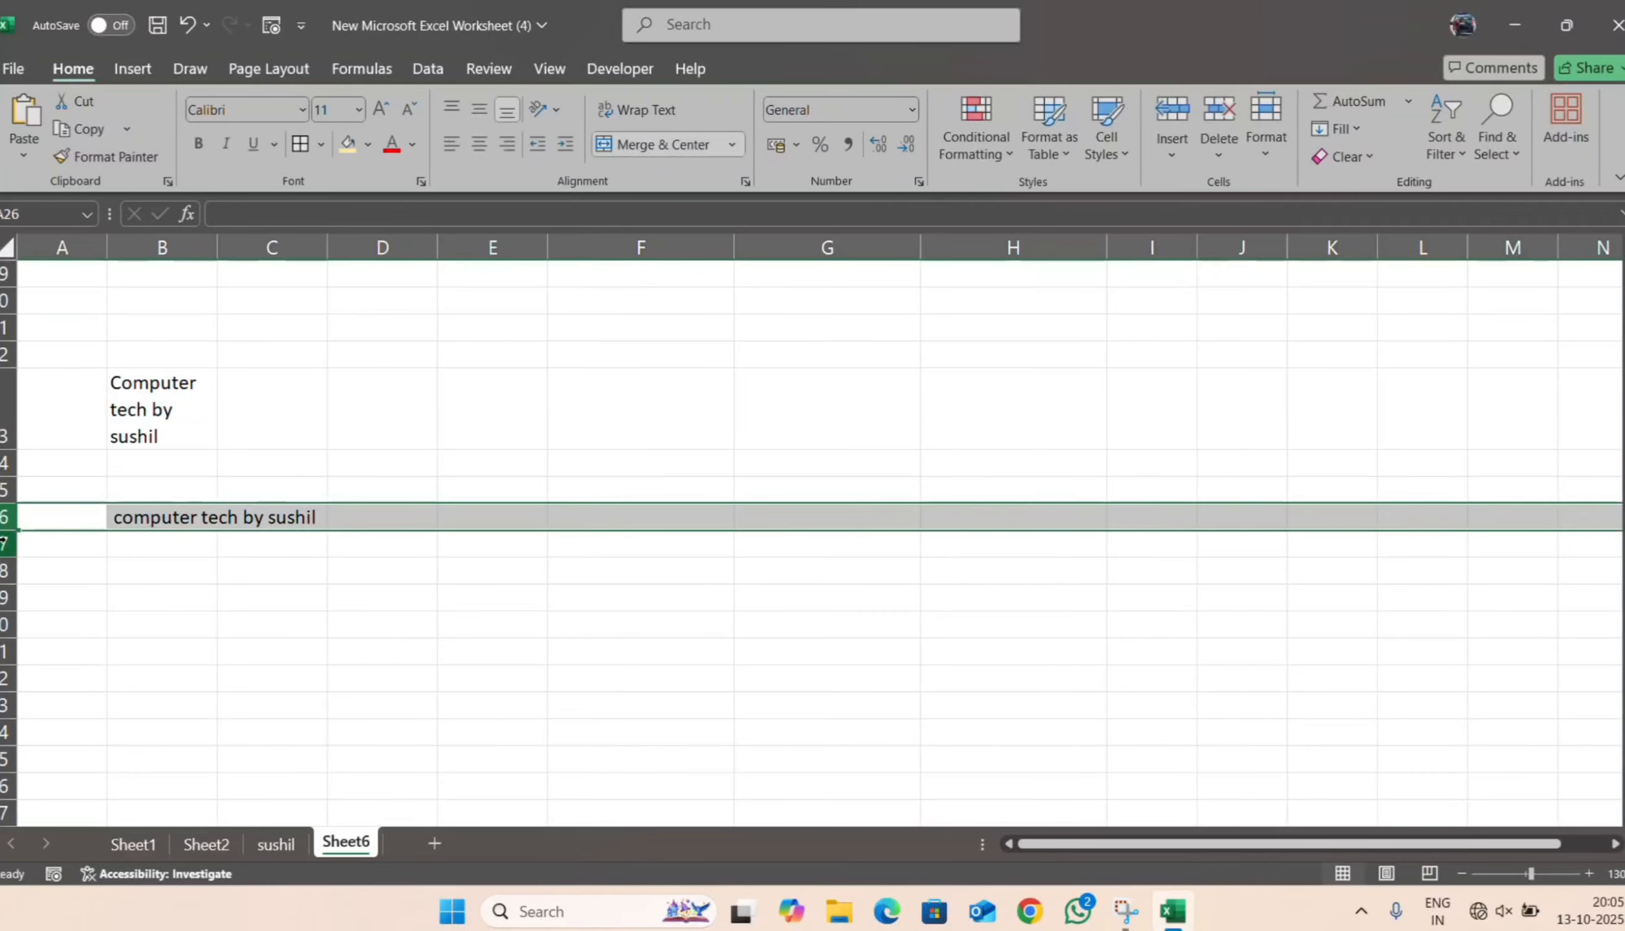
pyautogui.moveTo(6, 529)
pyautogui.mouseDown()
pyautogui.moveTo(7, 553)
pyautogui.moveTo(4, 529)
pyautogui.mouseUp()
pyautogui.click(294, 675)
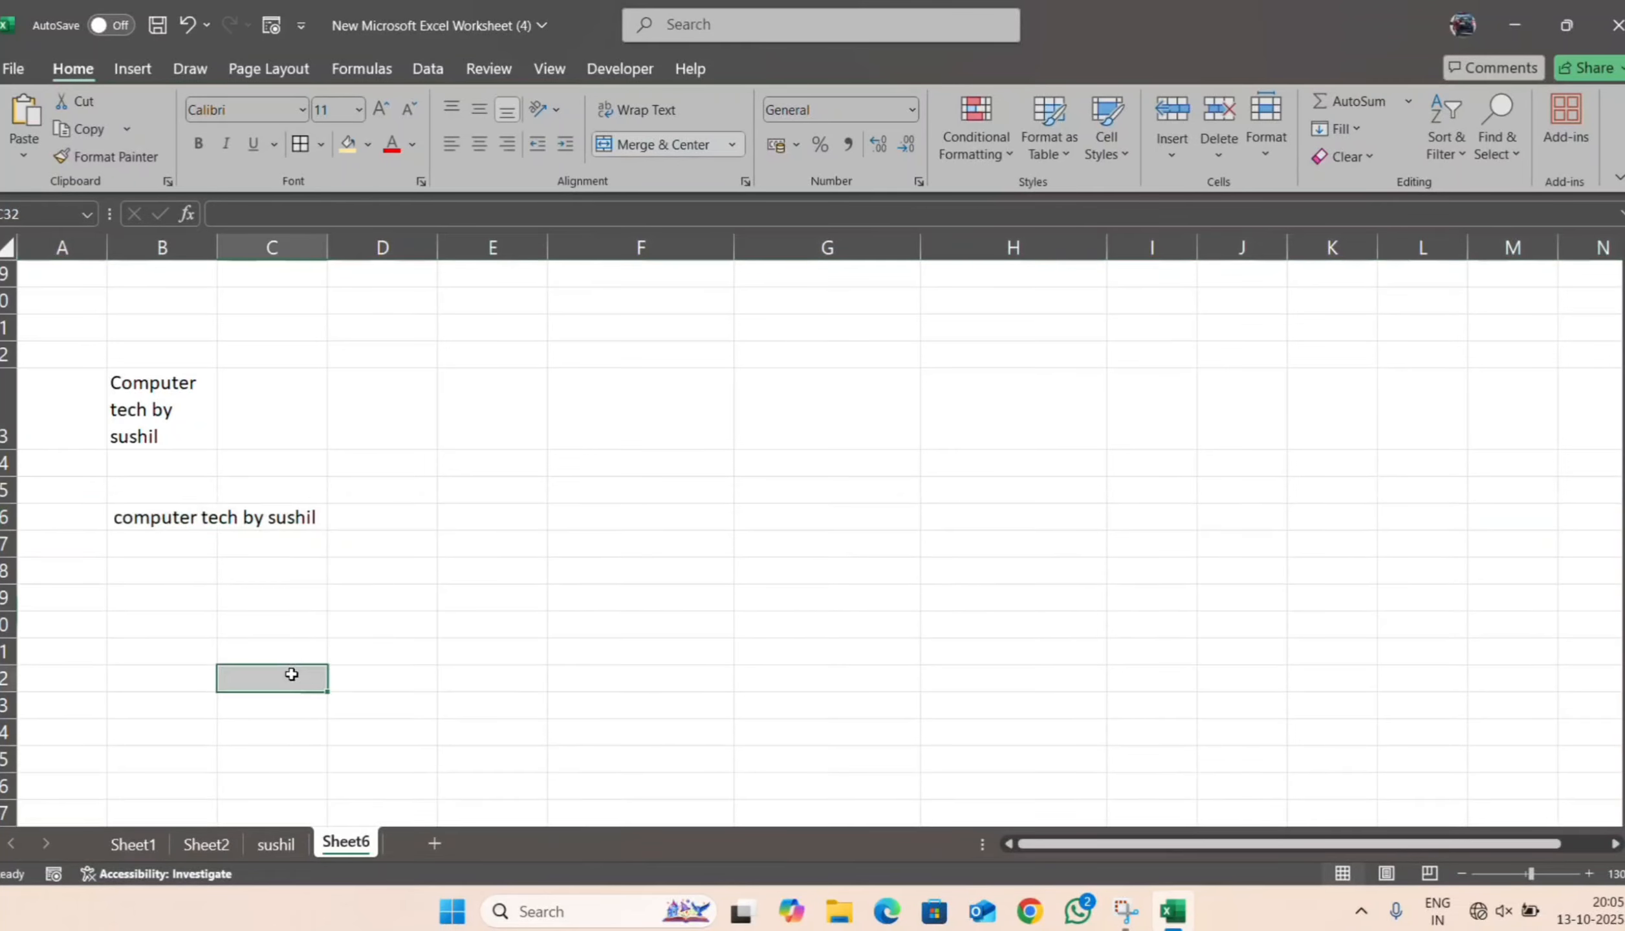
# - Reduce the height of row 23 to roughly two lines of text
pyautogui.scroll(2, 327, 560)
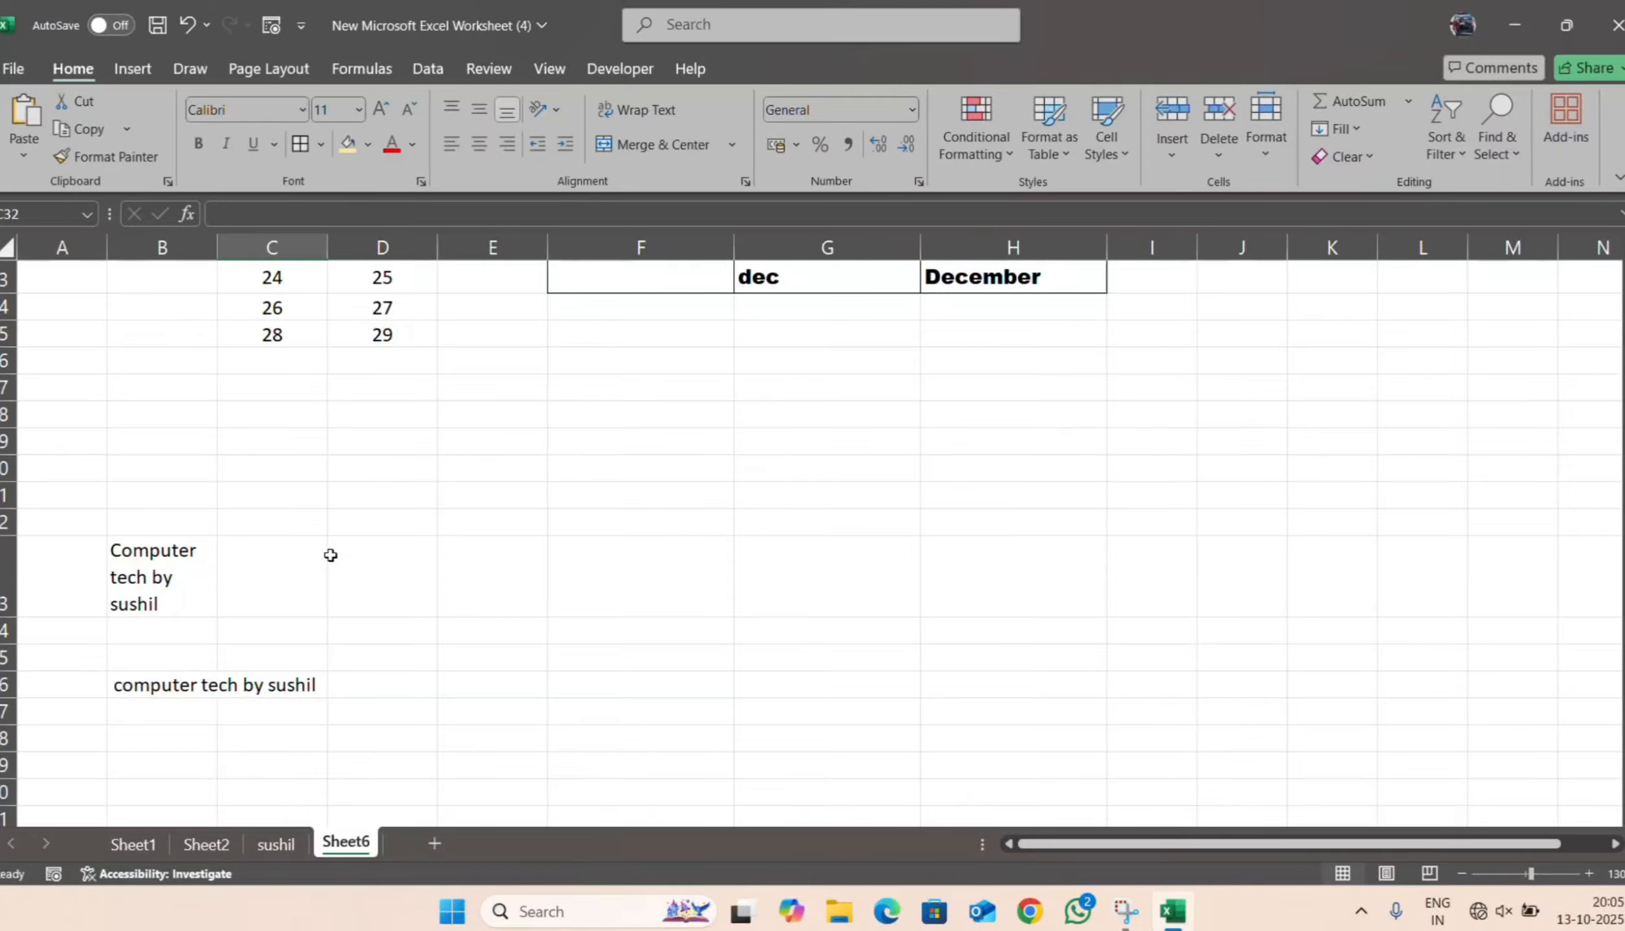
pyautogui.click(6, 586)
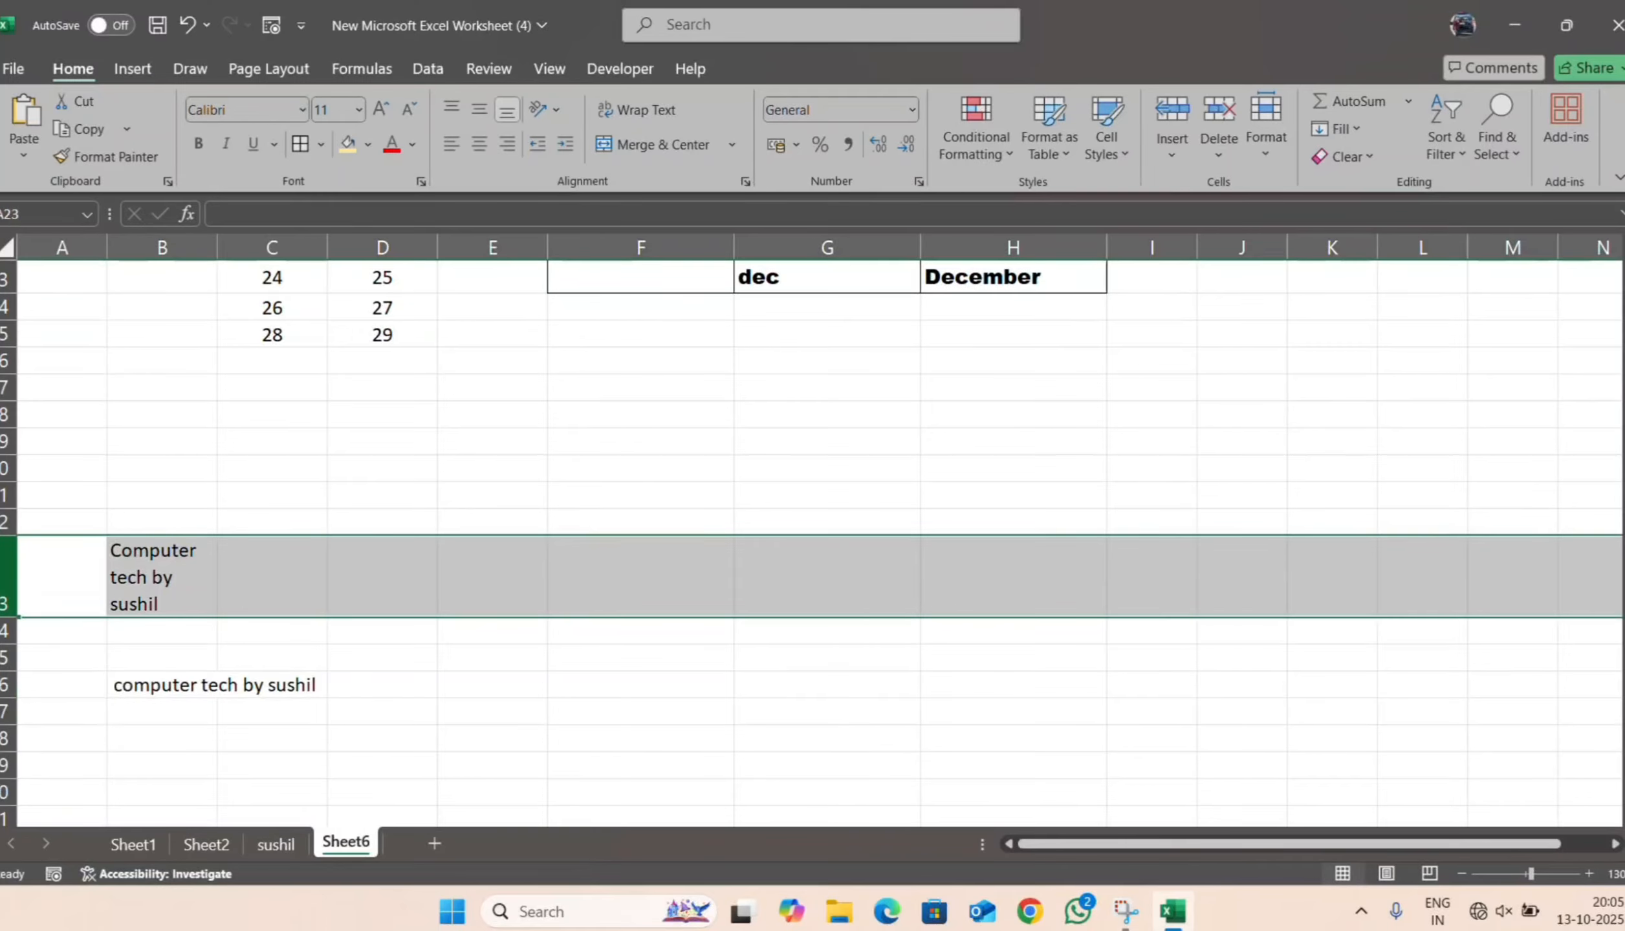
pyautogui.moveTo(5, 618); pyautogui.dragTo(16, 580)
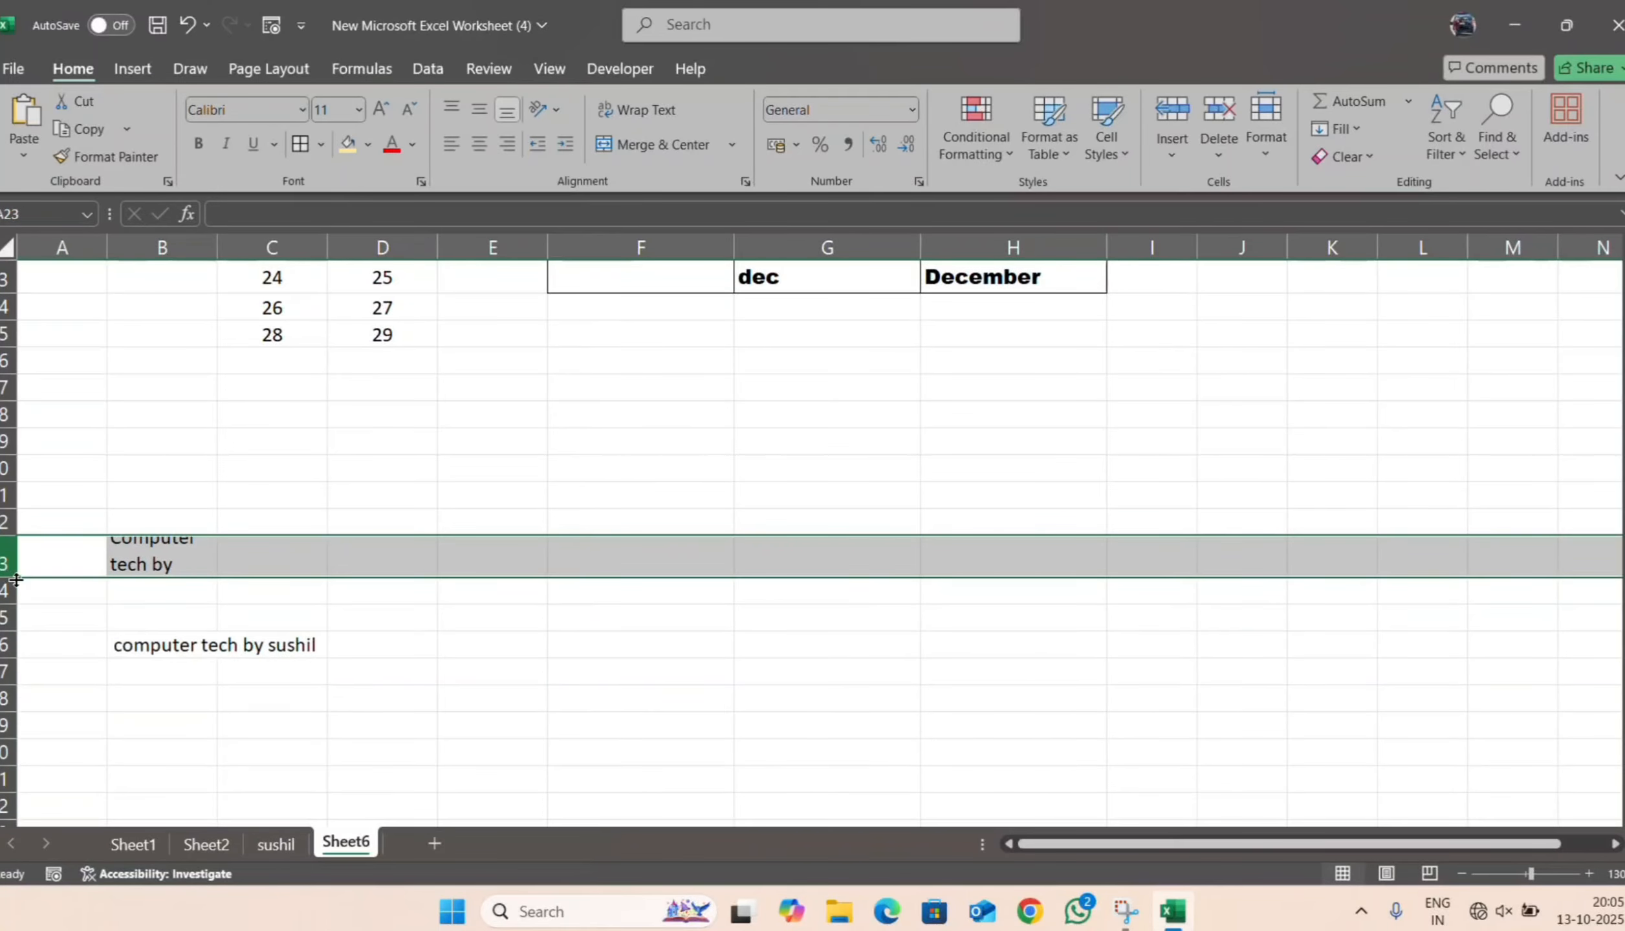
pyautogui.scroll(4, 120, 562)
pyautogui.scroll(-5, 138, 566)
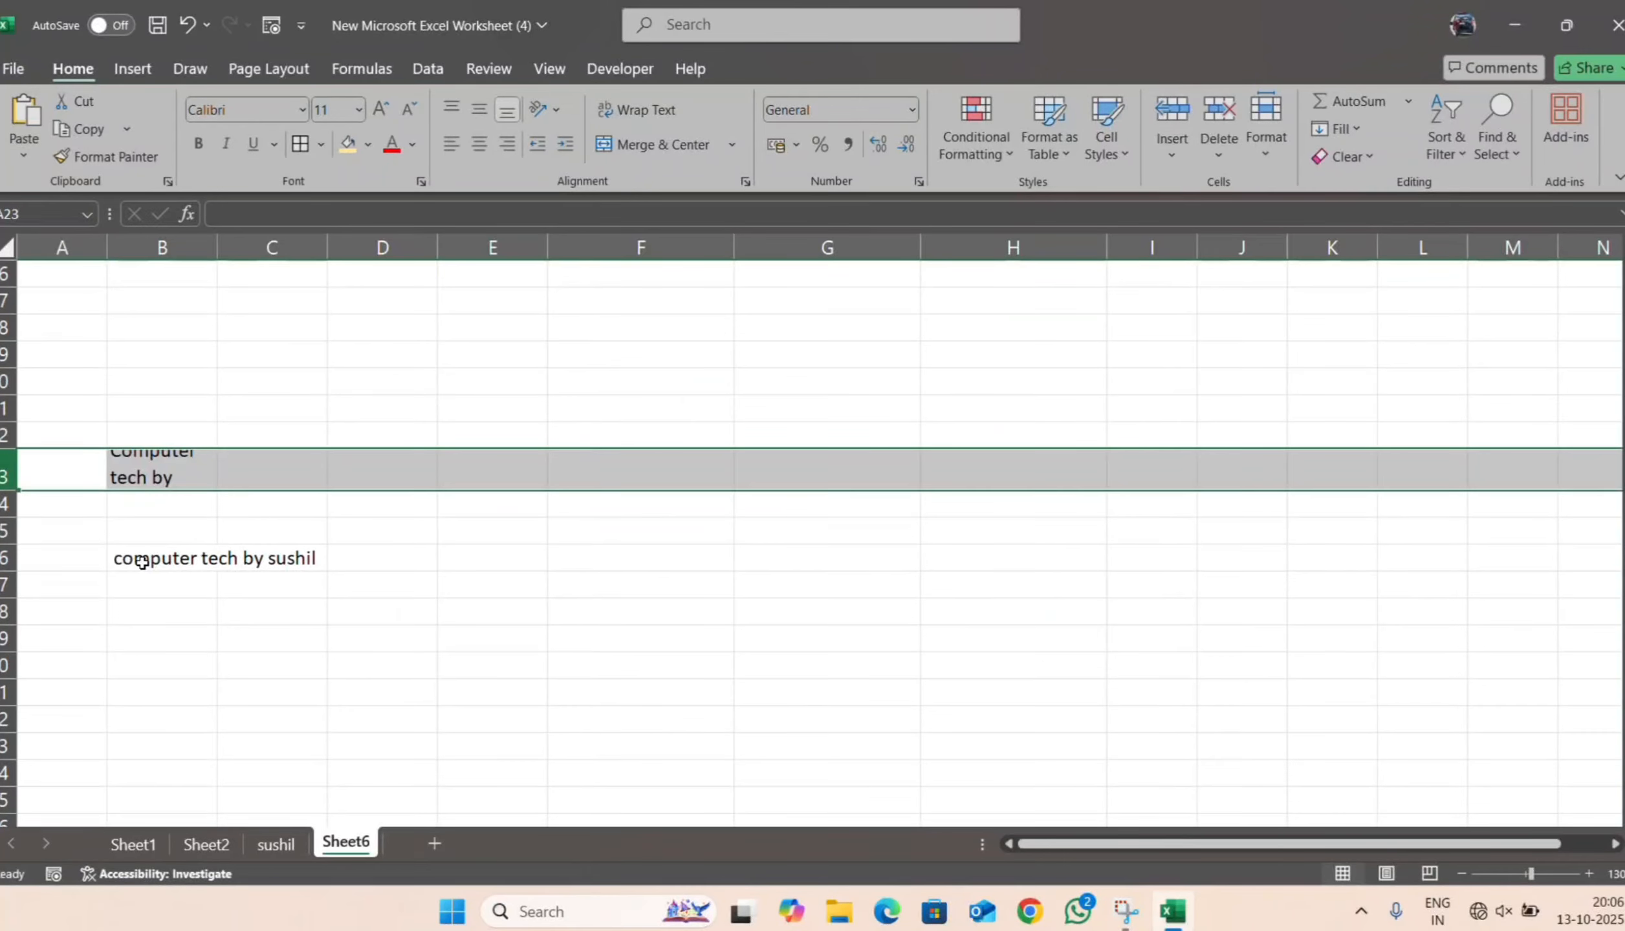
# - Turn on Wrap Text for all of row 23, but turn it off for cell B23
pyautogui.click(637, 110)
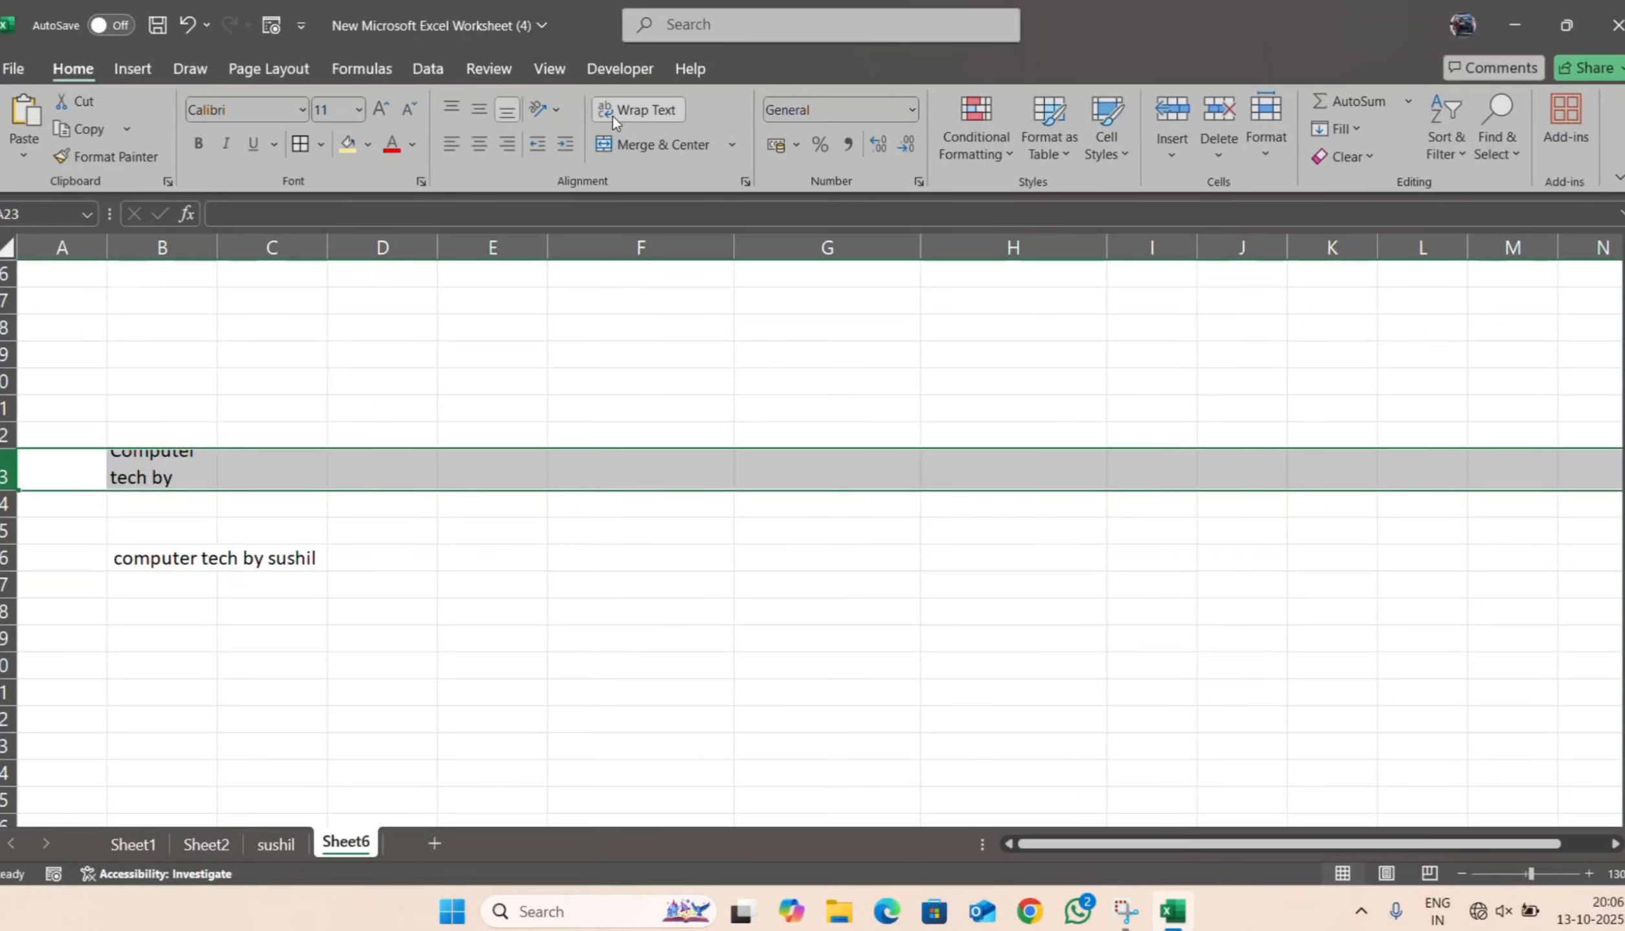
pyautogui.click(190, 460)
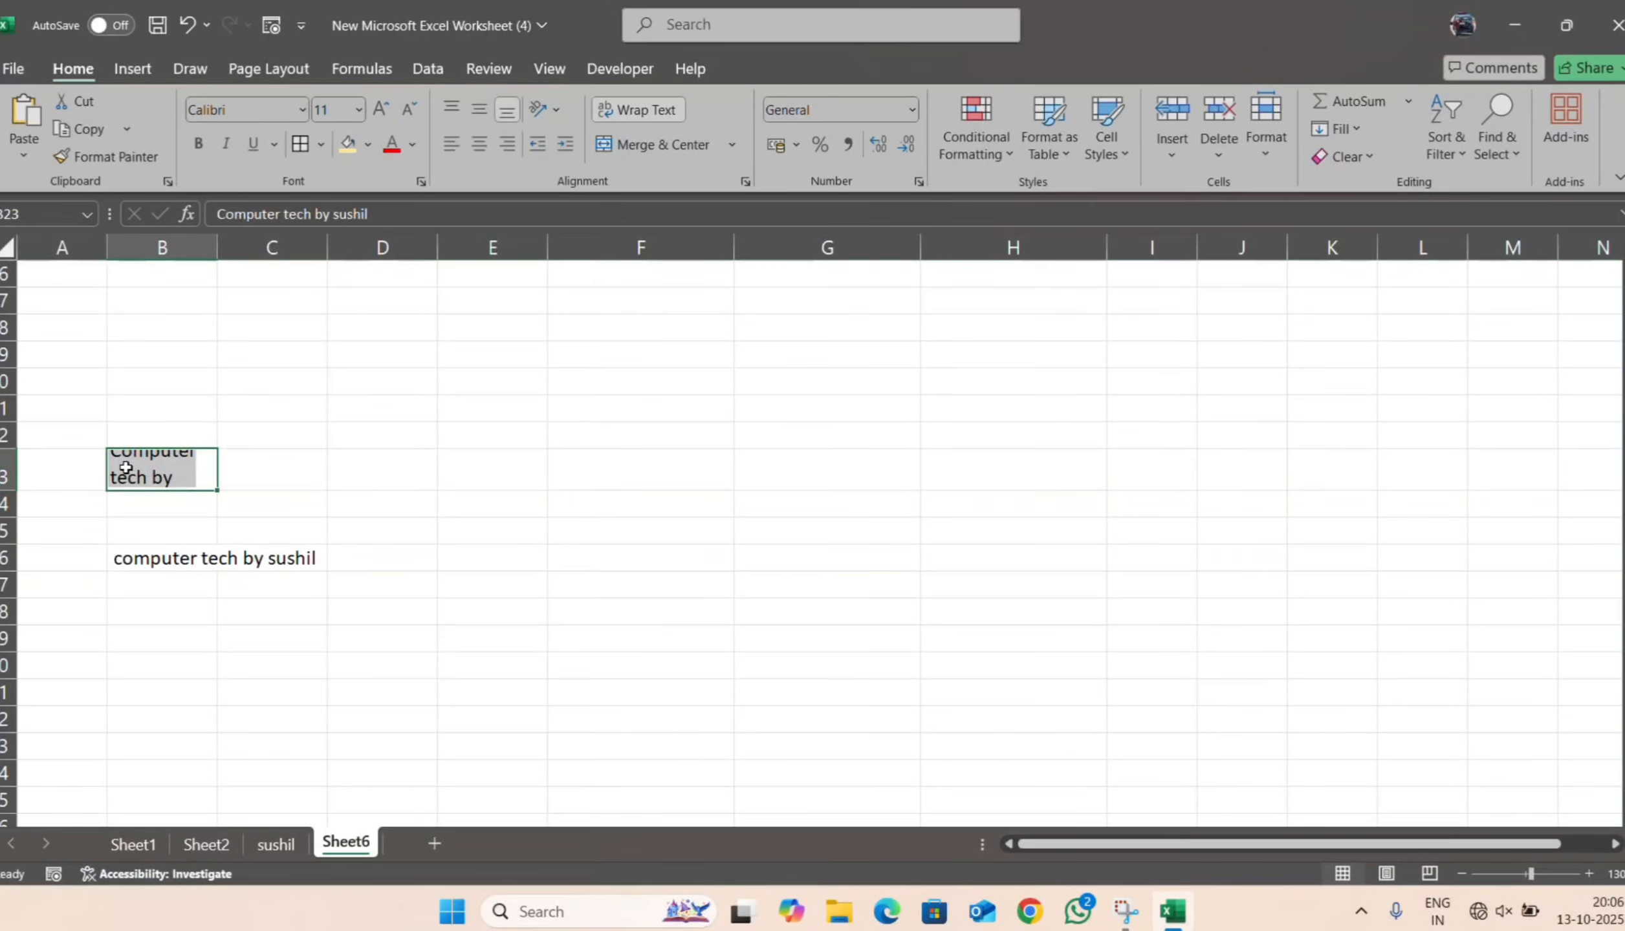
pyautogui.click(646, 102)
pyautogui.click(536, 471)
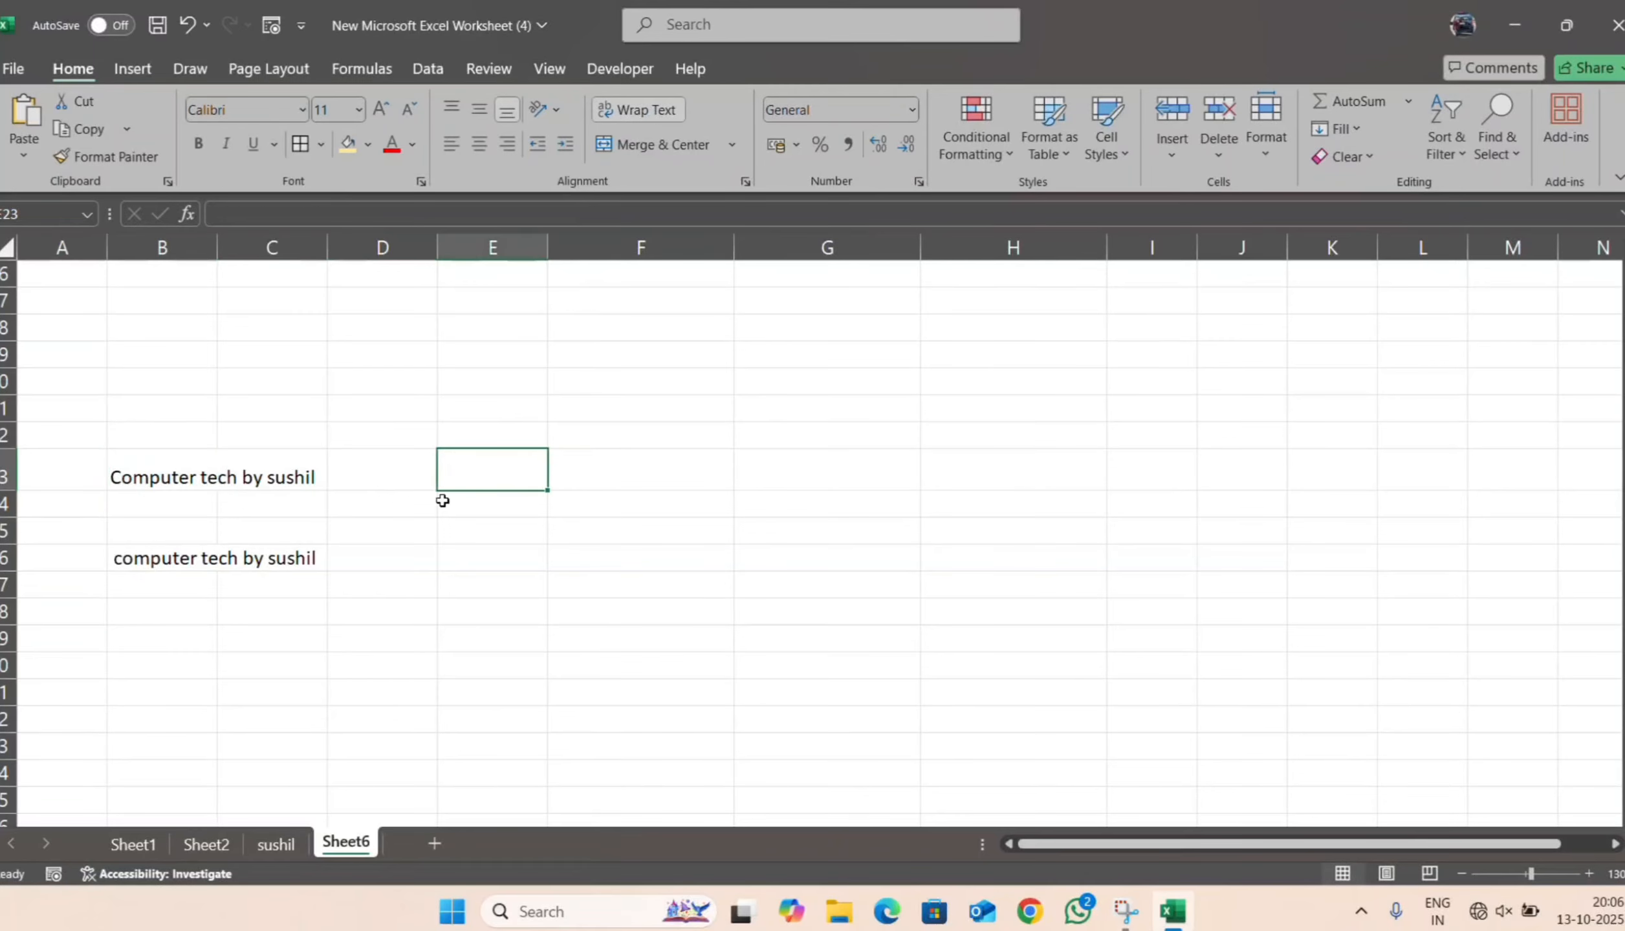
# - Delete cells B23:C24, shifting the remaining cells left
pyautogui.click(159, 469)
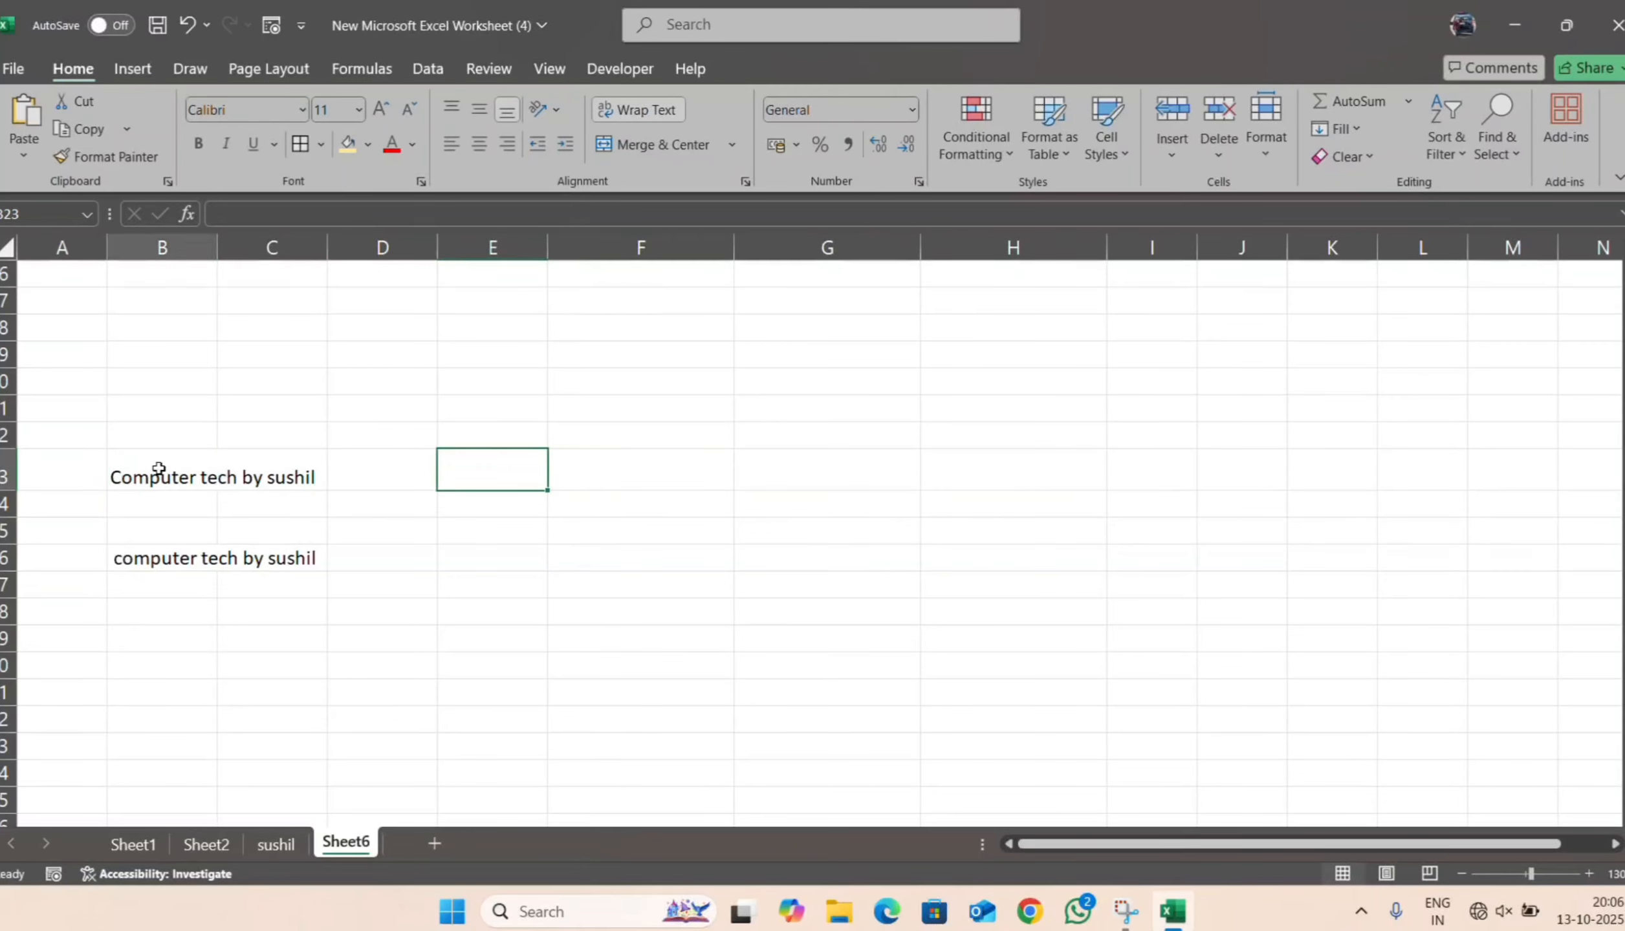
pyautogui.moveTo(158, 468); pyautogui.dragTo(327, 485)
pyautogui.click(395, 464)
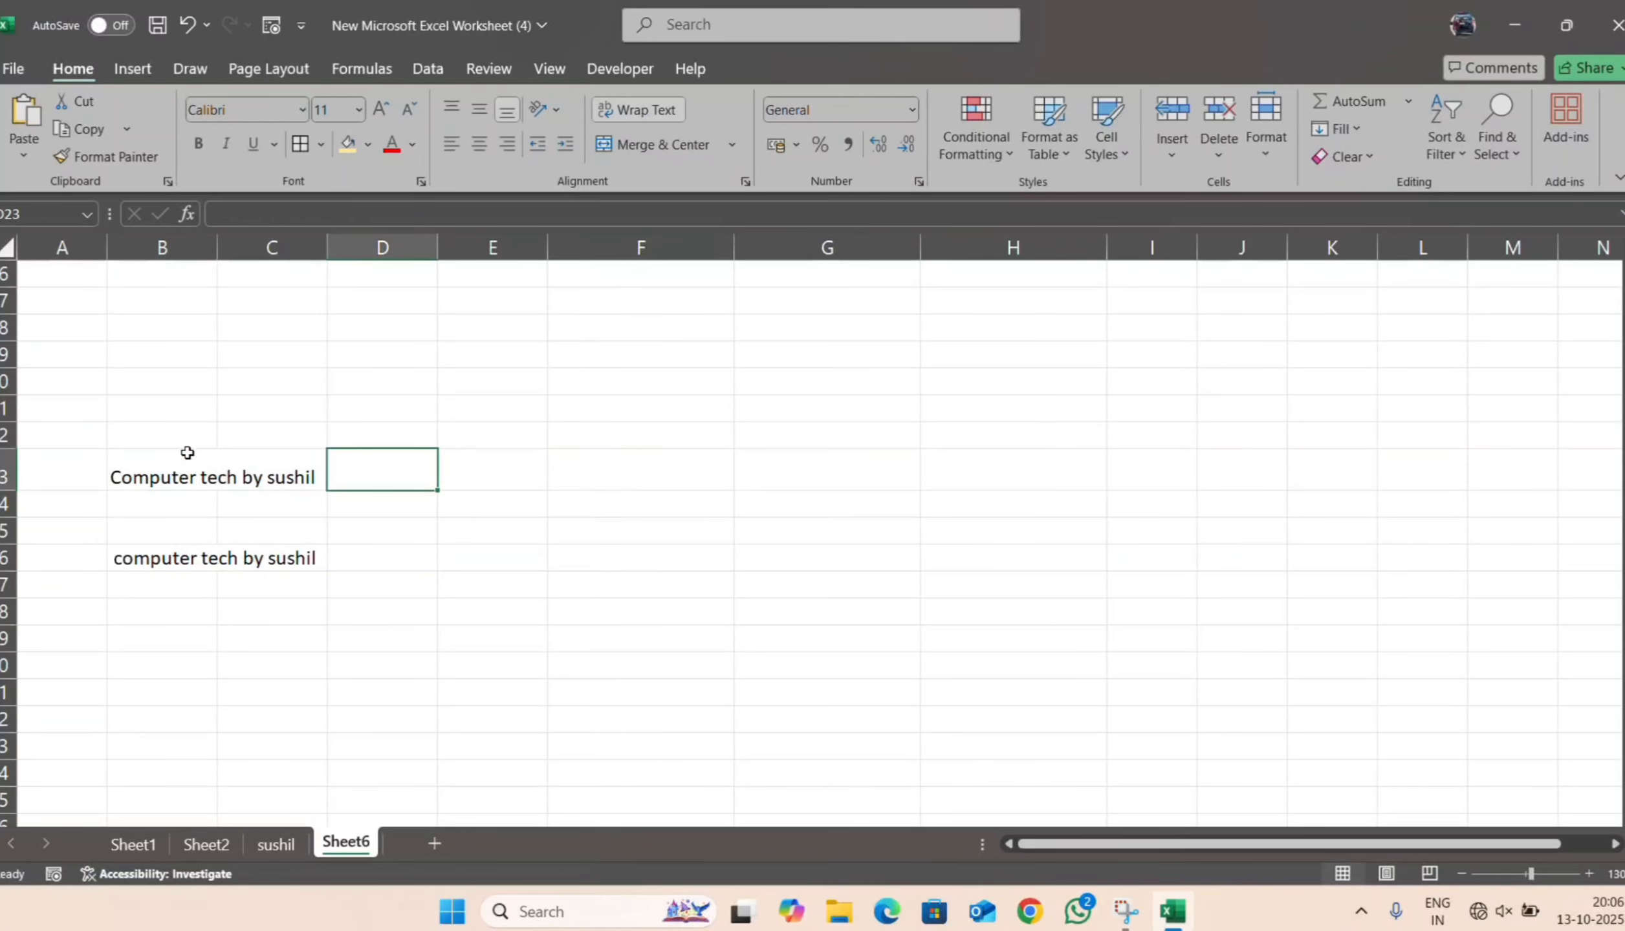
pyautogui.moveTo(167, 458); pyautogui.dragTo(265, 500)
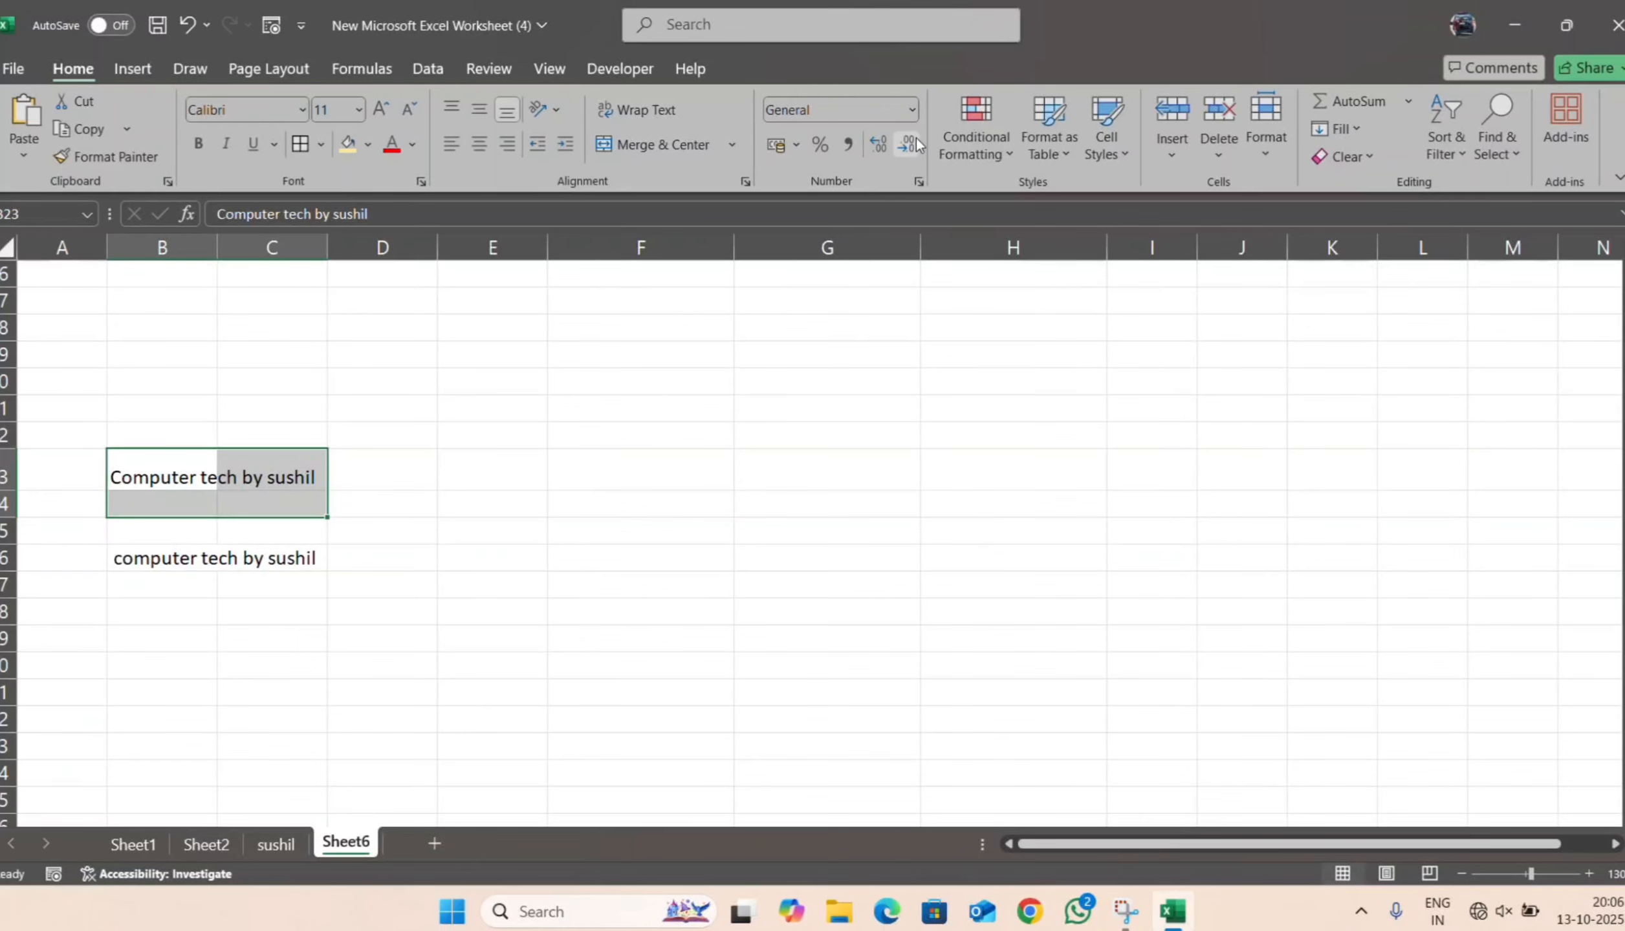
pyautogui.rightClick(262, 467)
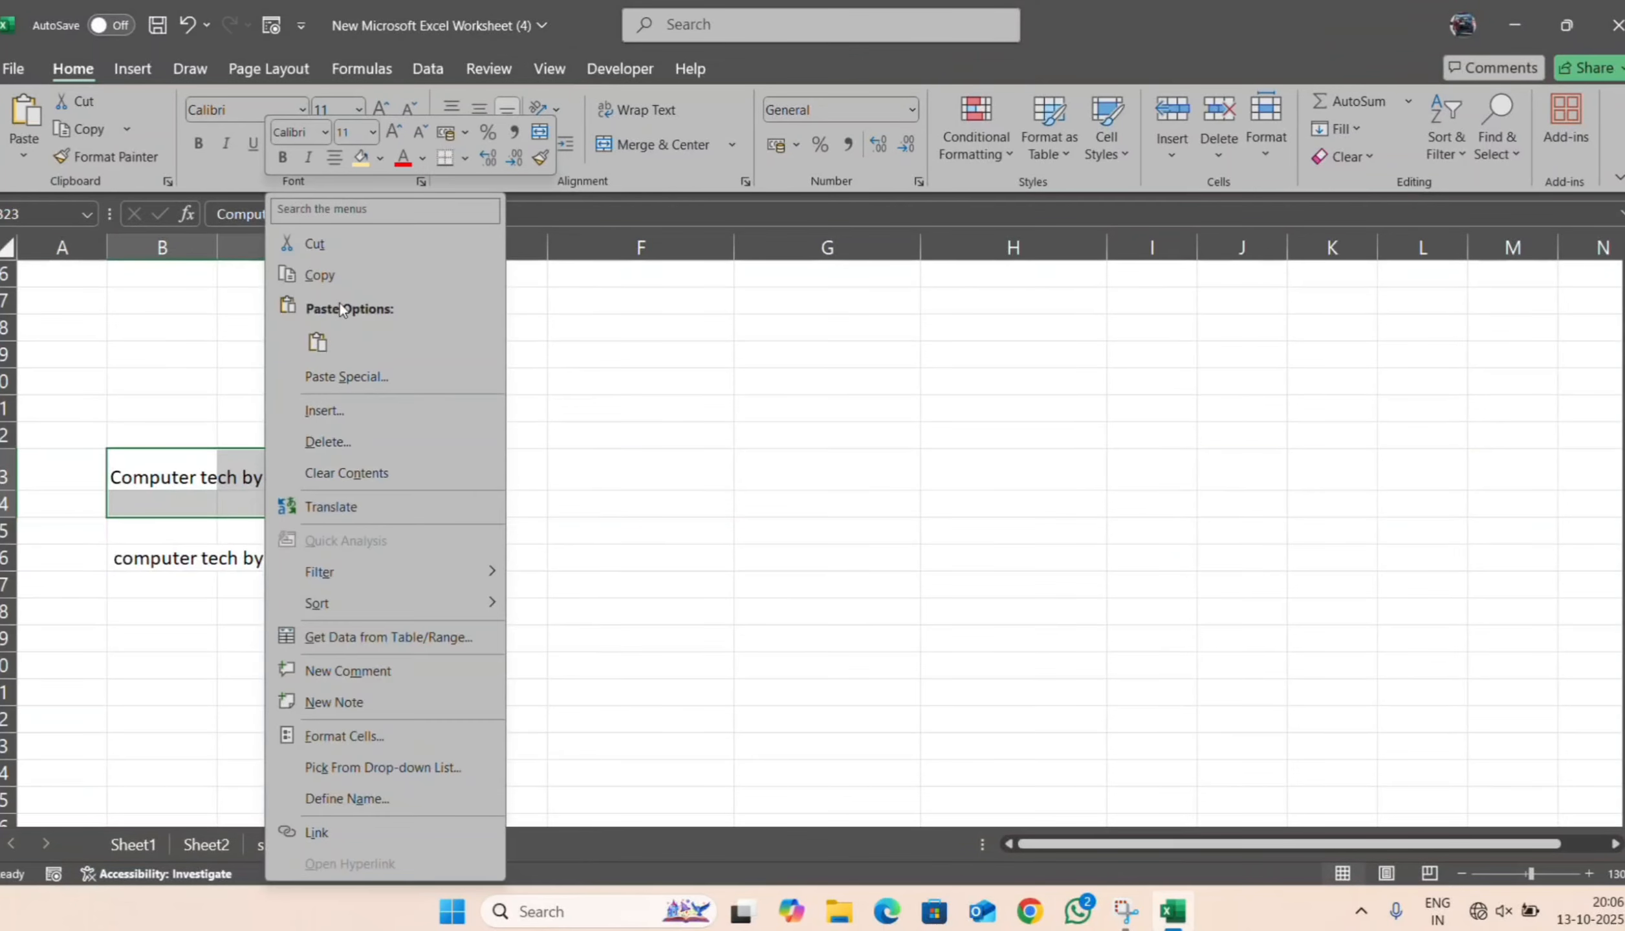
pyautogui.click(341, 436)
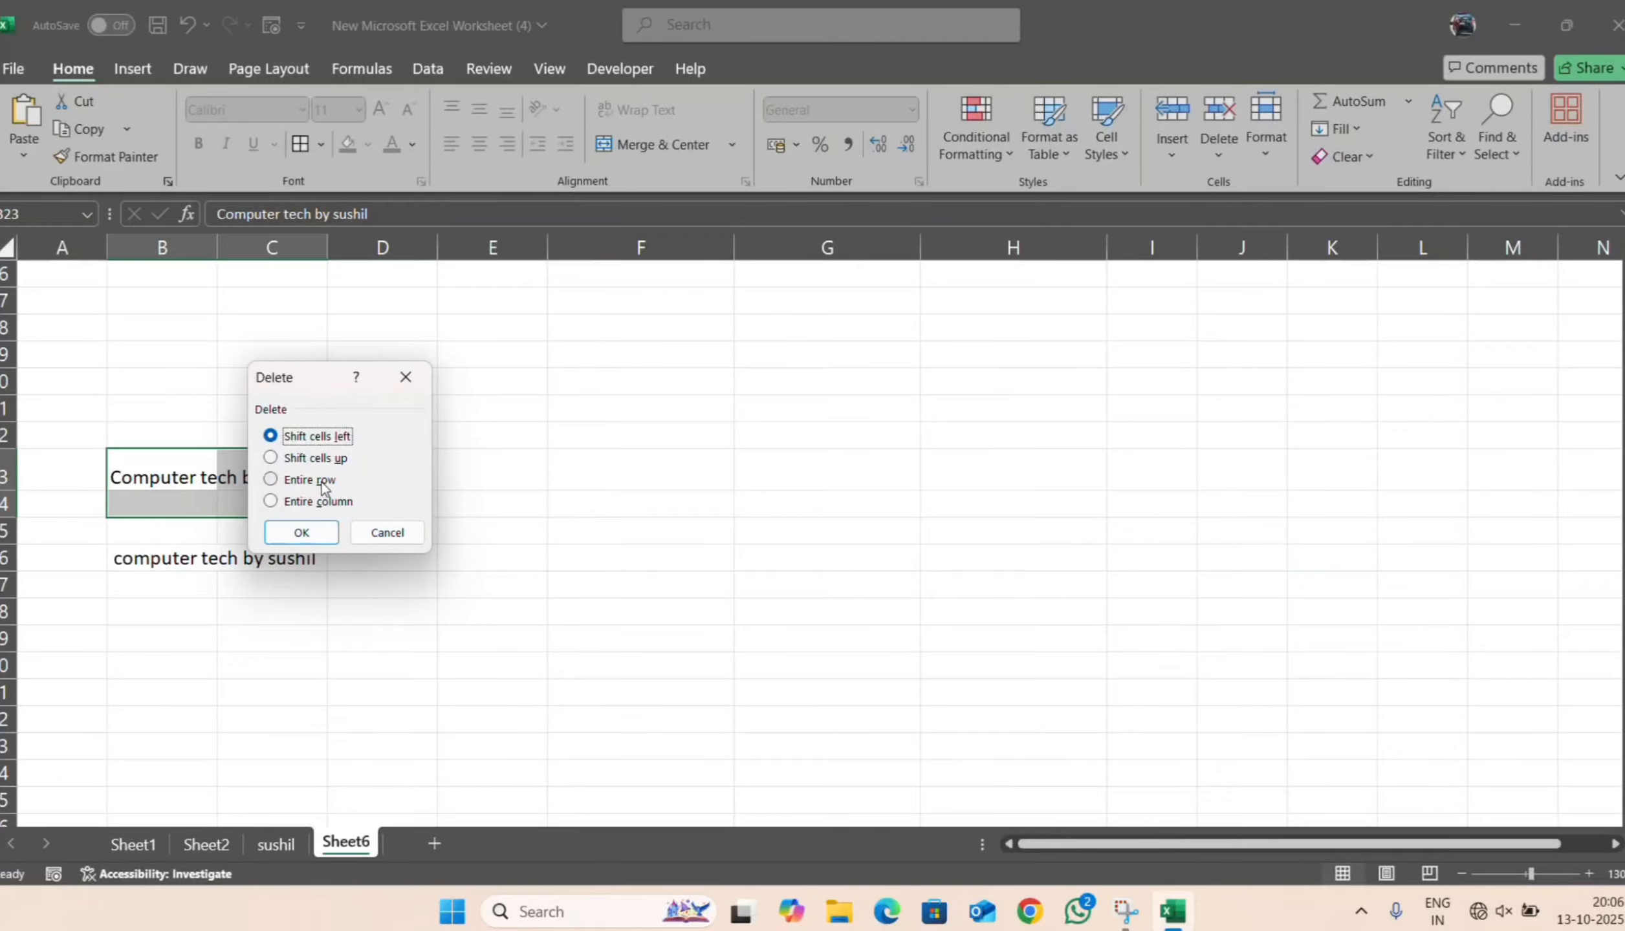
pyautogui.click(305, 532)
# - Enter 1 in cell J2 and 2 in cell J3, and select both cells
pyautogui.scroll(3, 532, 485)
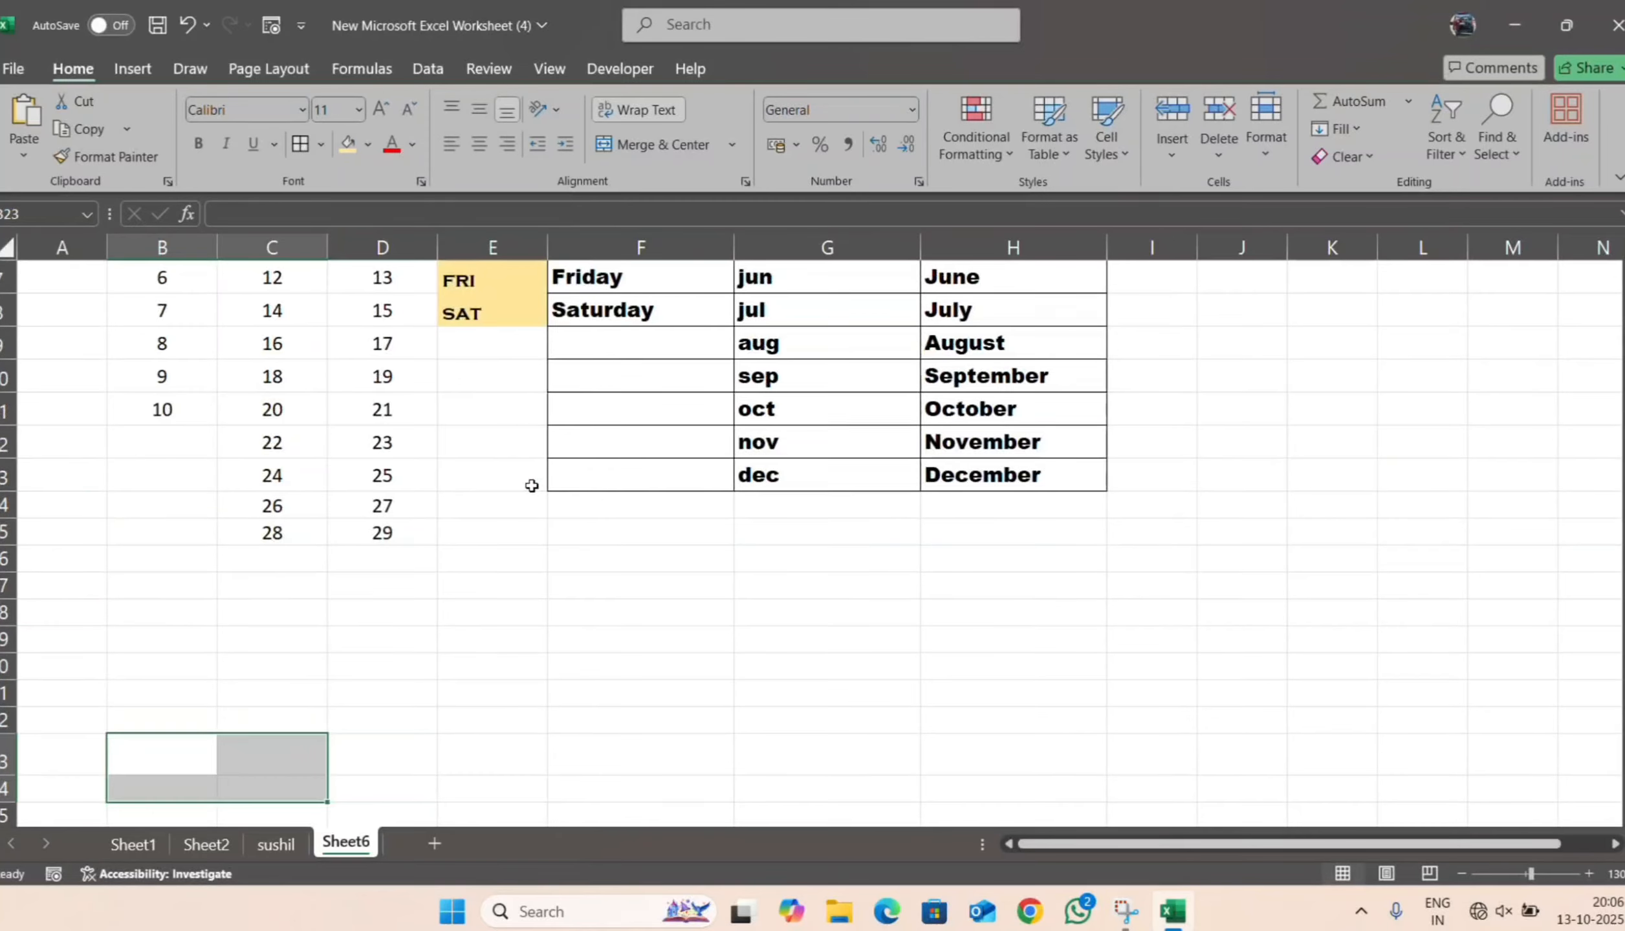
pyautogui.scroll(2, 532, 485)
pyautogui.scroll(-4, 532, 486)
pyautogui.doubleClick(881, 286)
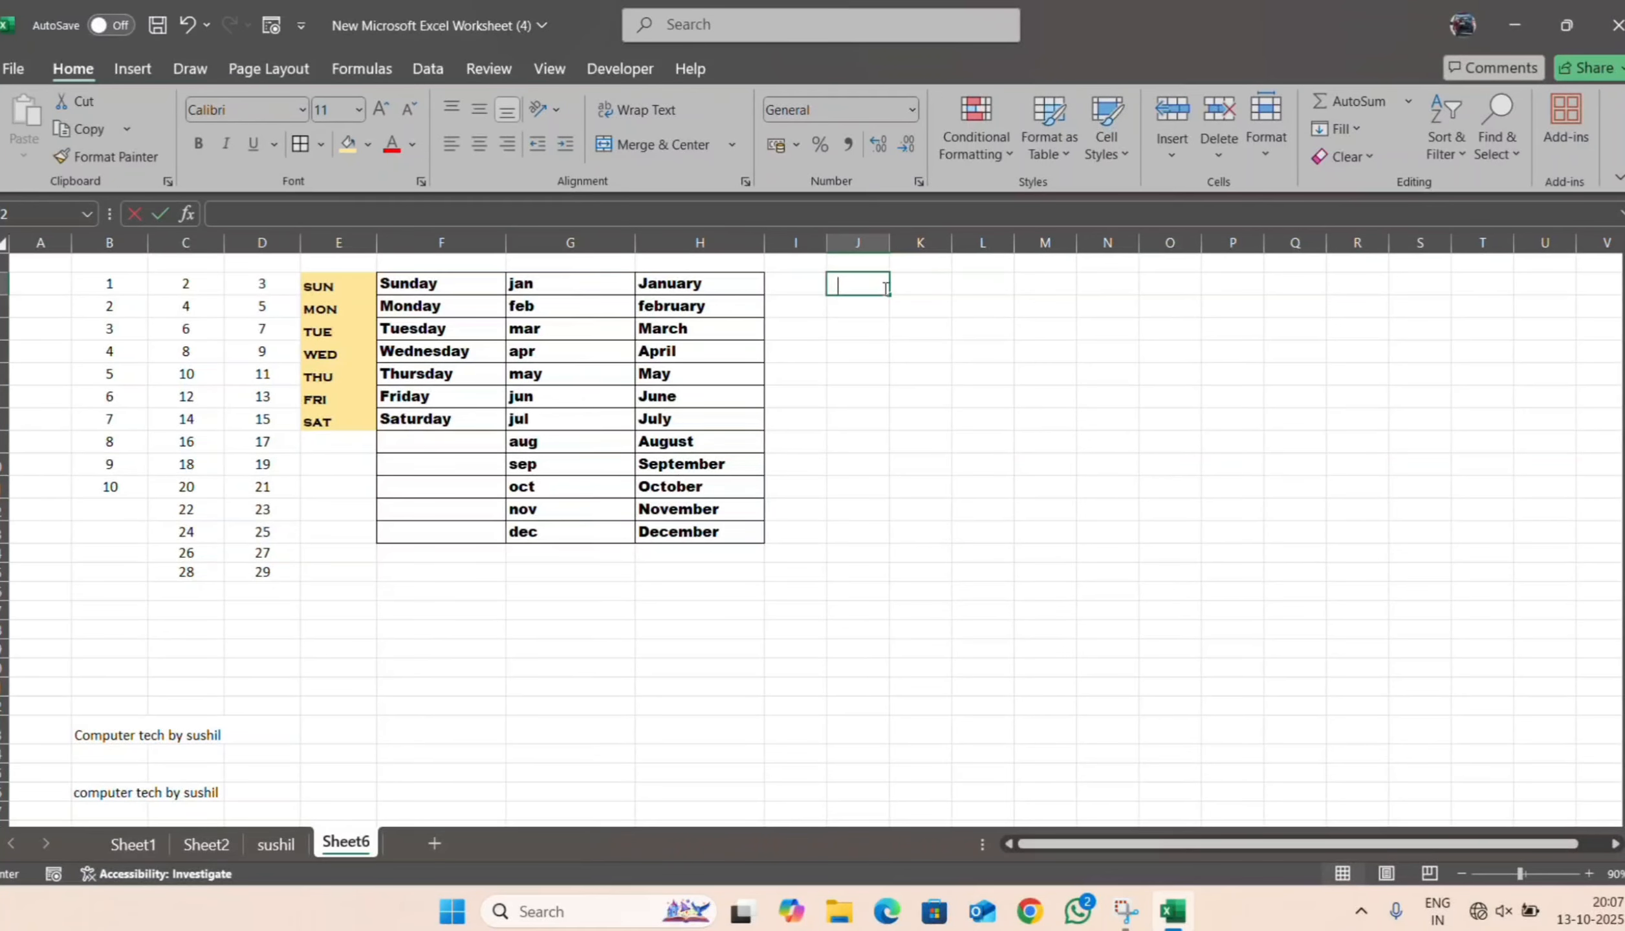
pyautogui.write('1')
pyautogui.press('Return')
pyautogui.write('2')
pyautogui.press('Return')
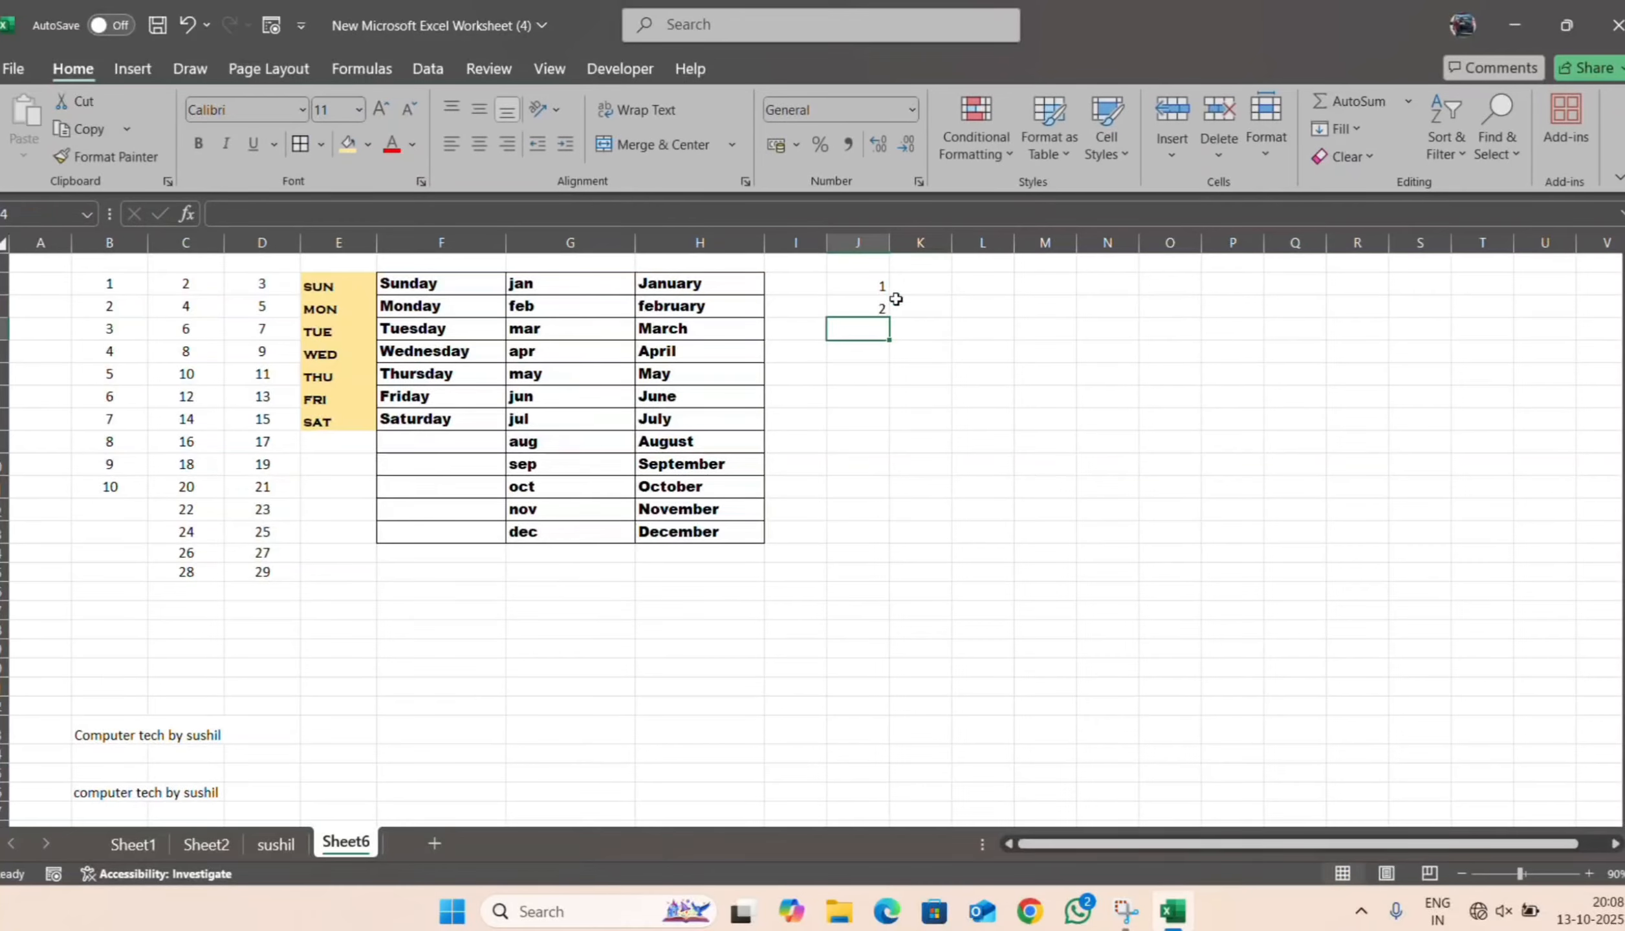
pyautogui.moveTo(842, 289); pyautogui.dragTo(876, 307)
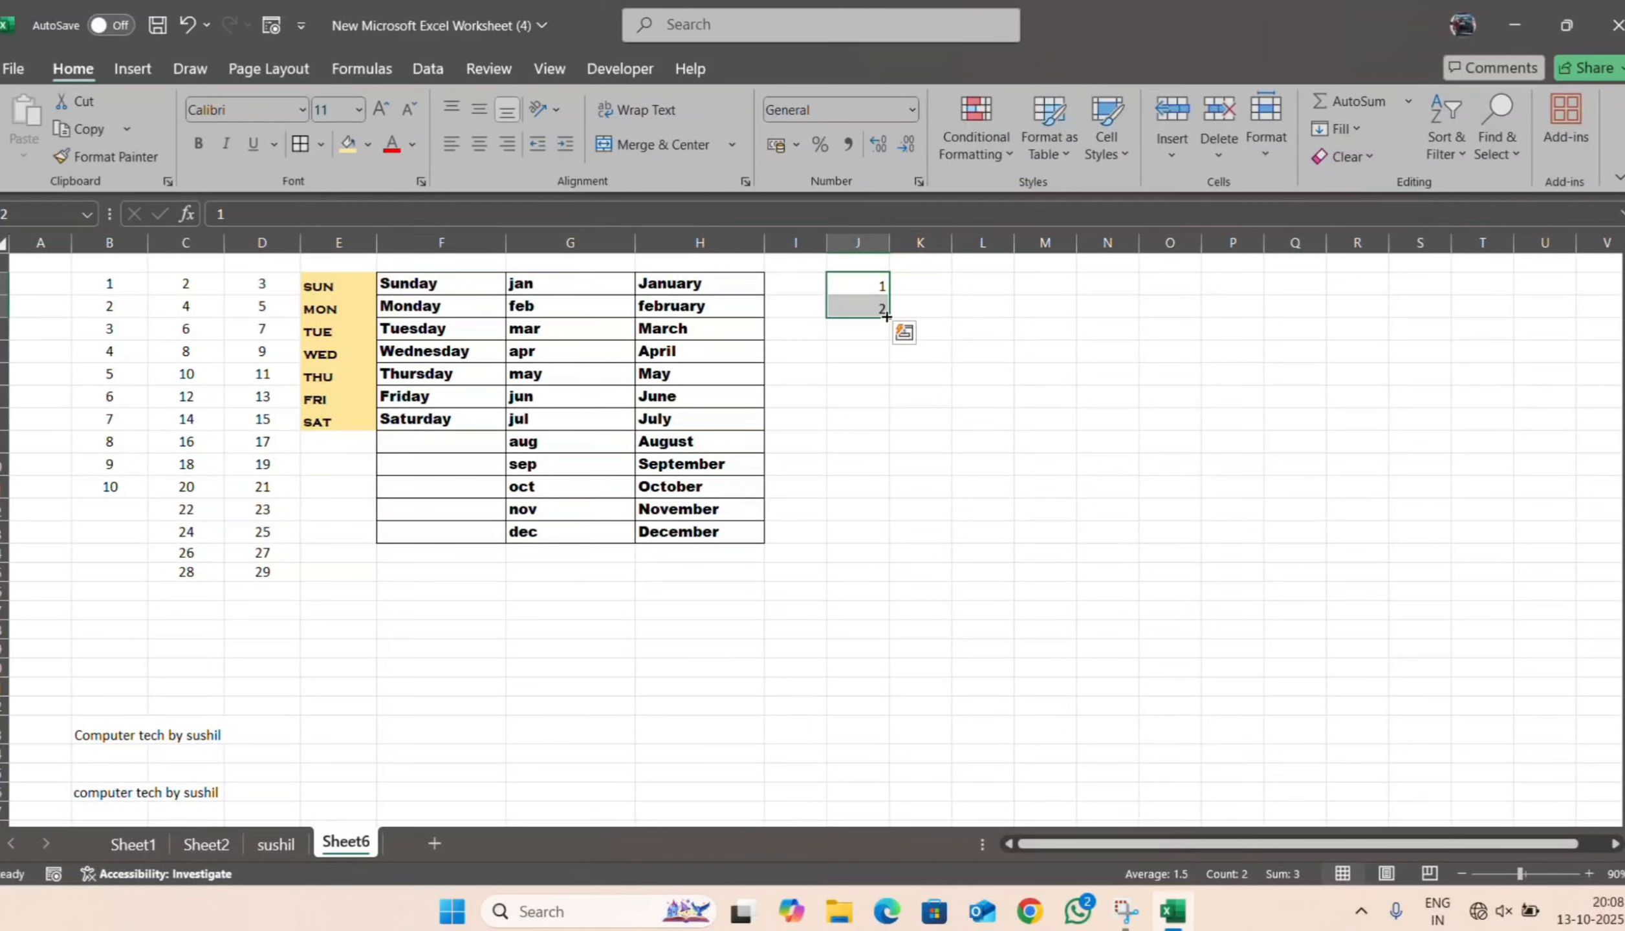
# - Enter 11 in cell K2 and 12 in cell K3, and select range J2:K3
pyautogui.click(919, 279)
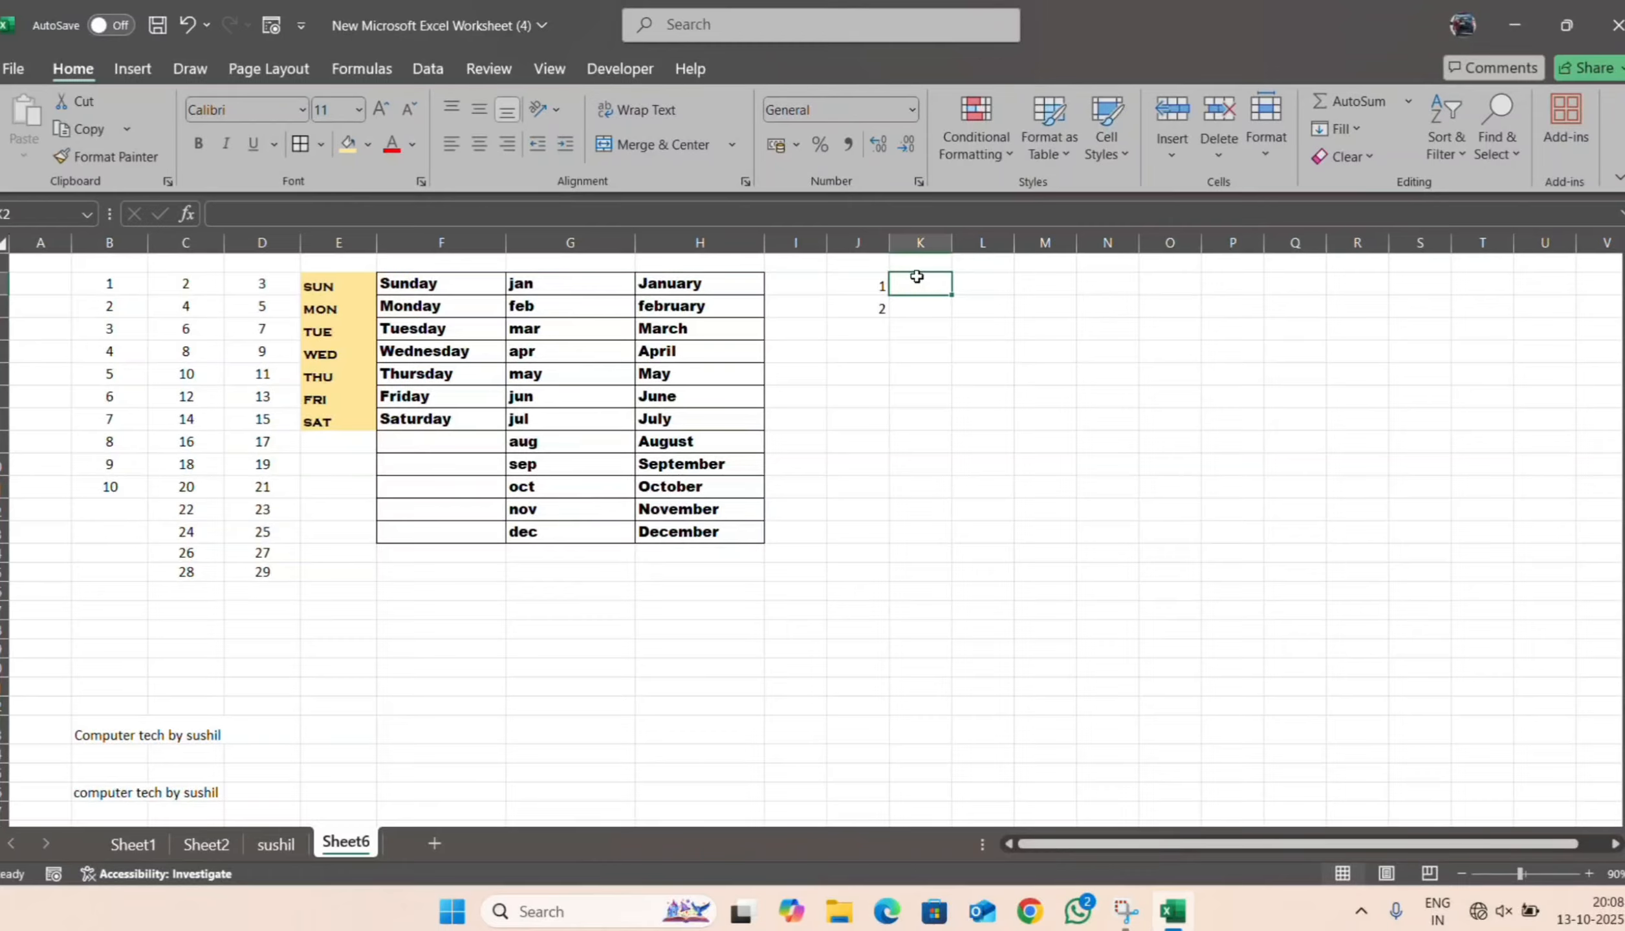
pyautogui.write('11')
pyautogui.press('Return')
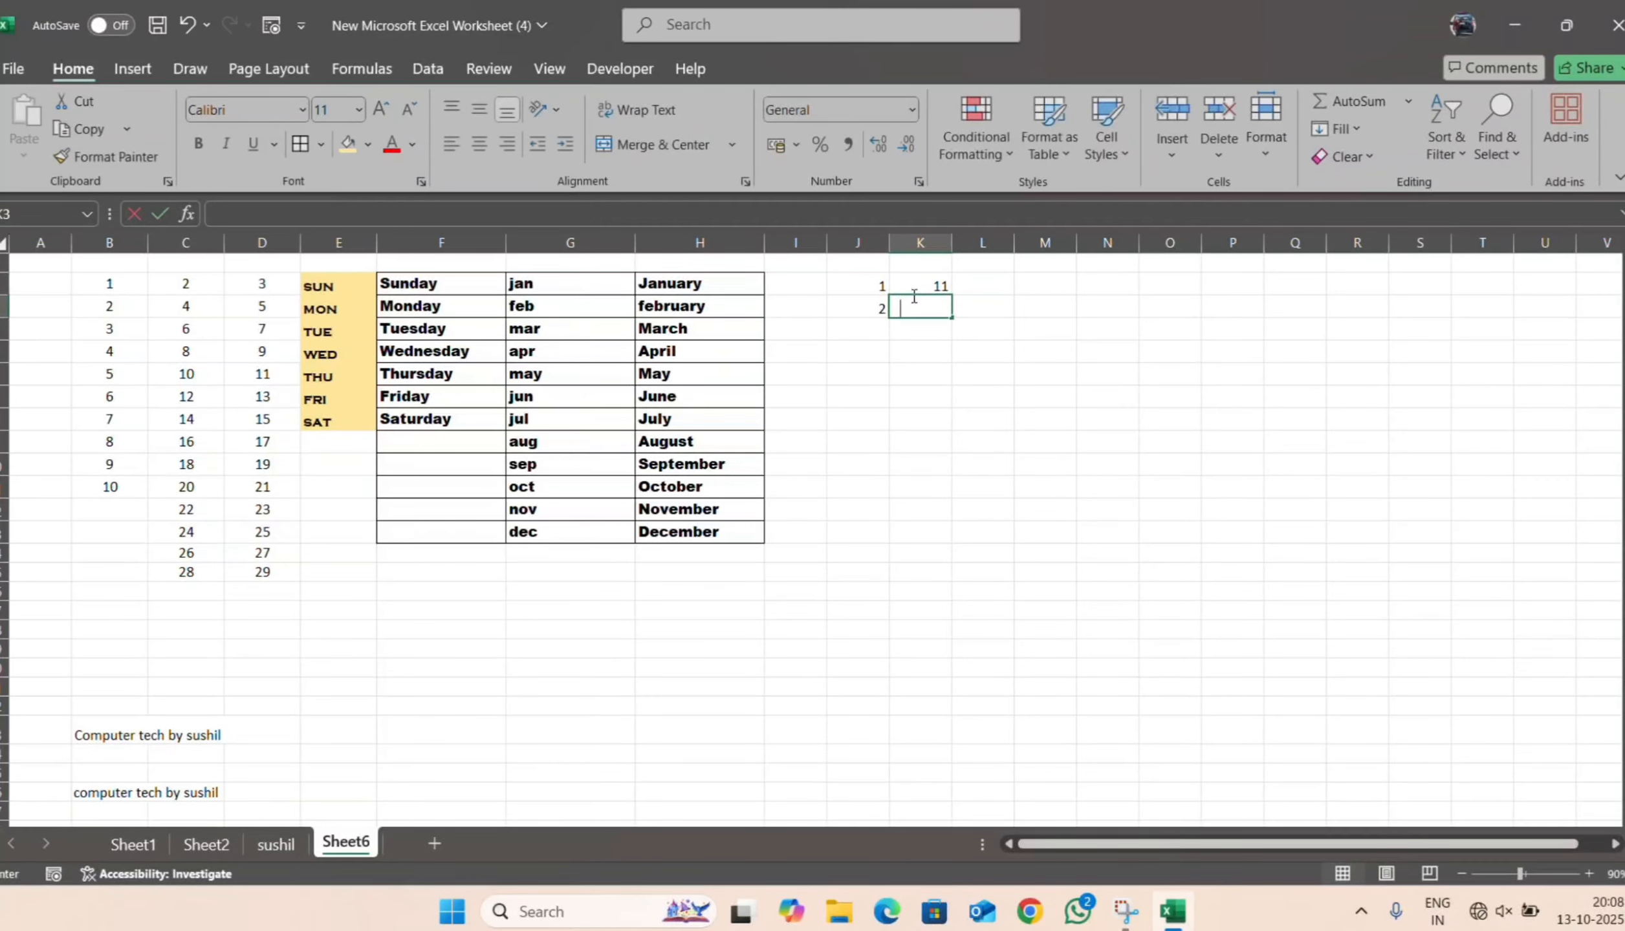
pyautogui.write('12')
pyautogui.press('Return')
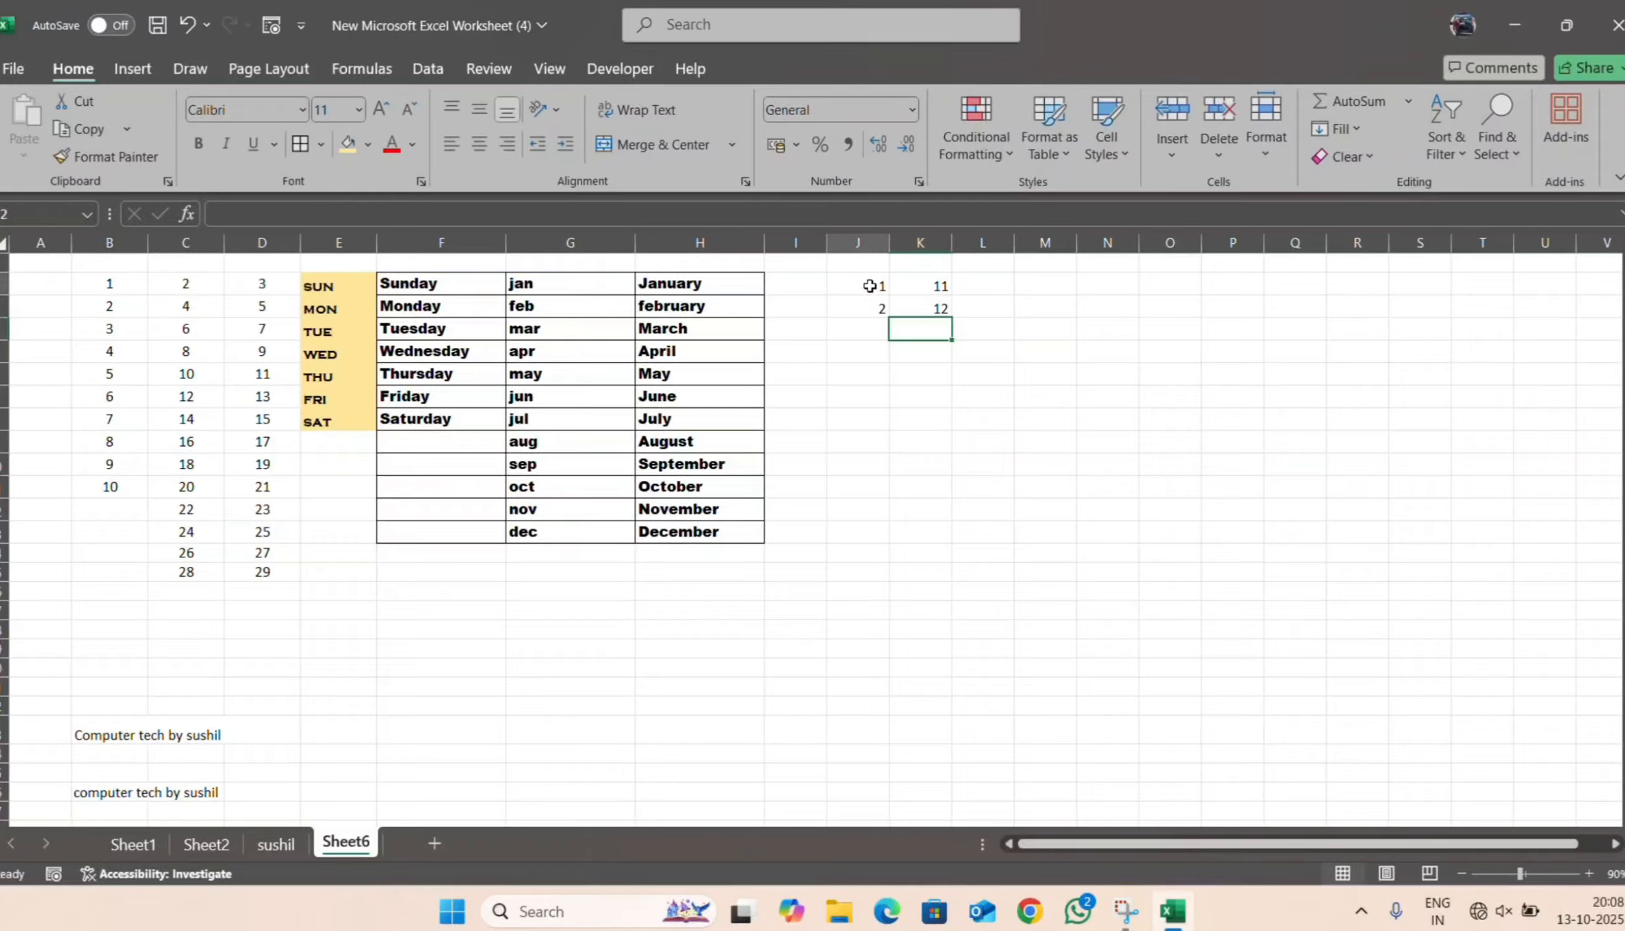
pyautogui.moveTo(863, 286); pyautogui.dragTo(914, 303)
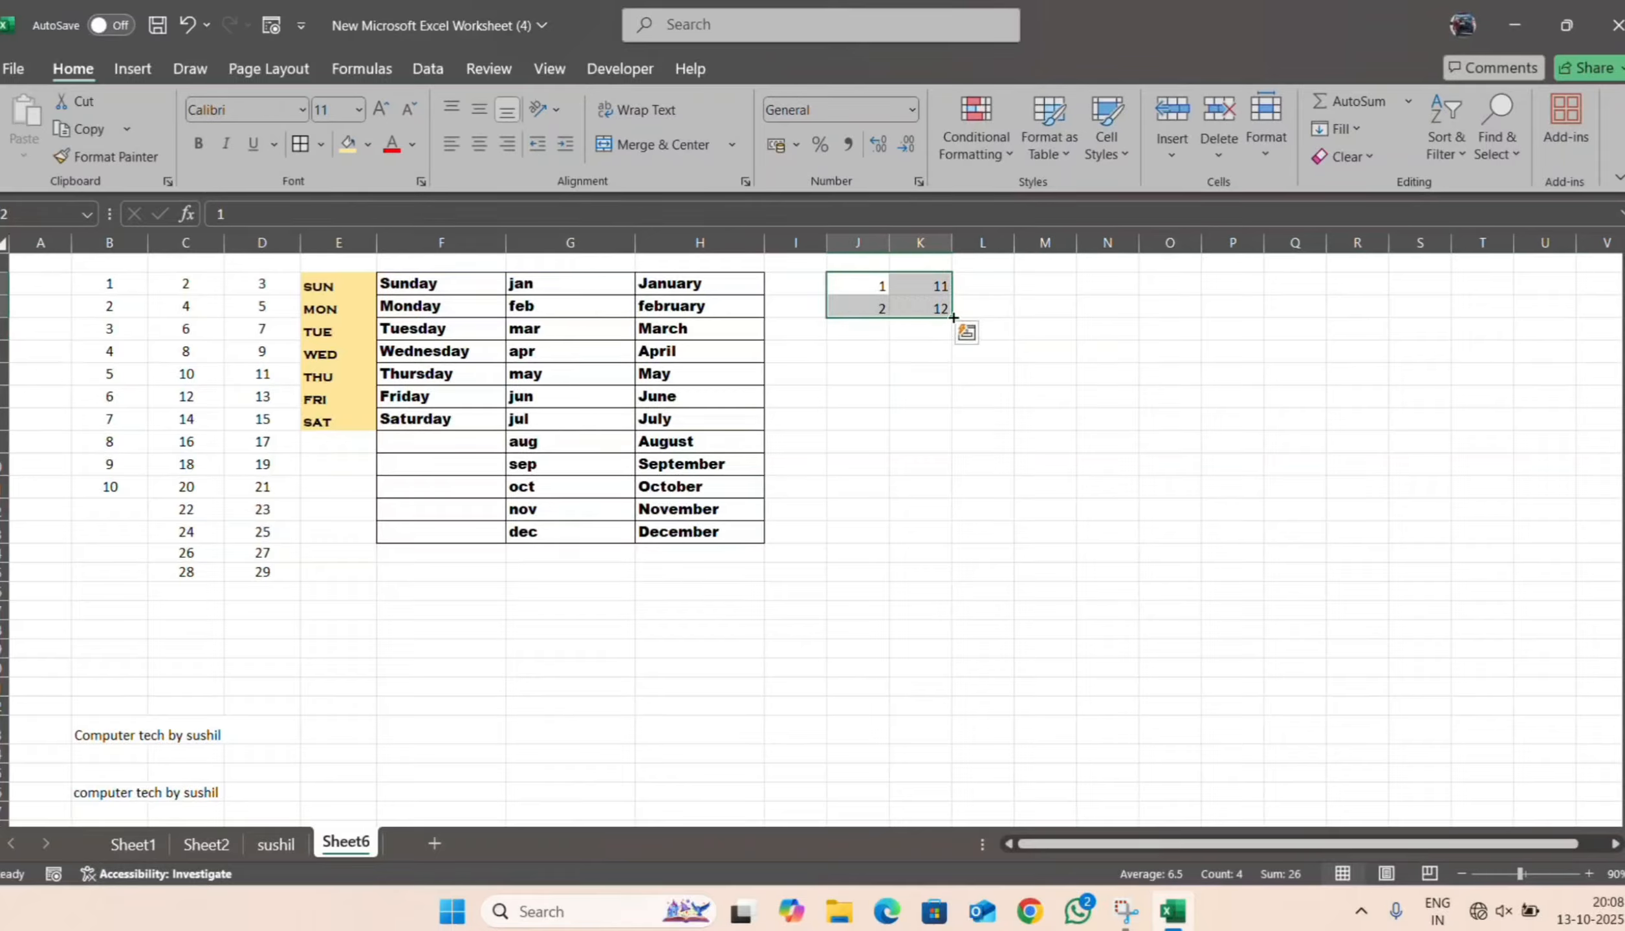
# - Fill the J2:K3 number series down to row 11, and extend it across to column S to make a 1–100 grid
pyautogui.moveTo(949, 316); pyautogui.dragTo(971, 503)
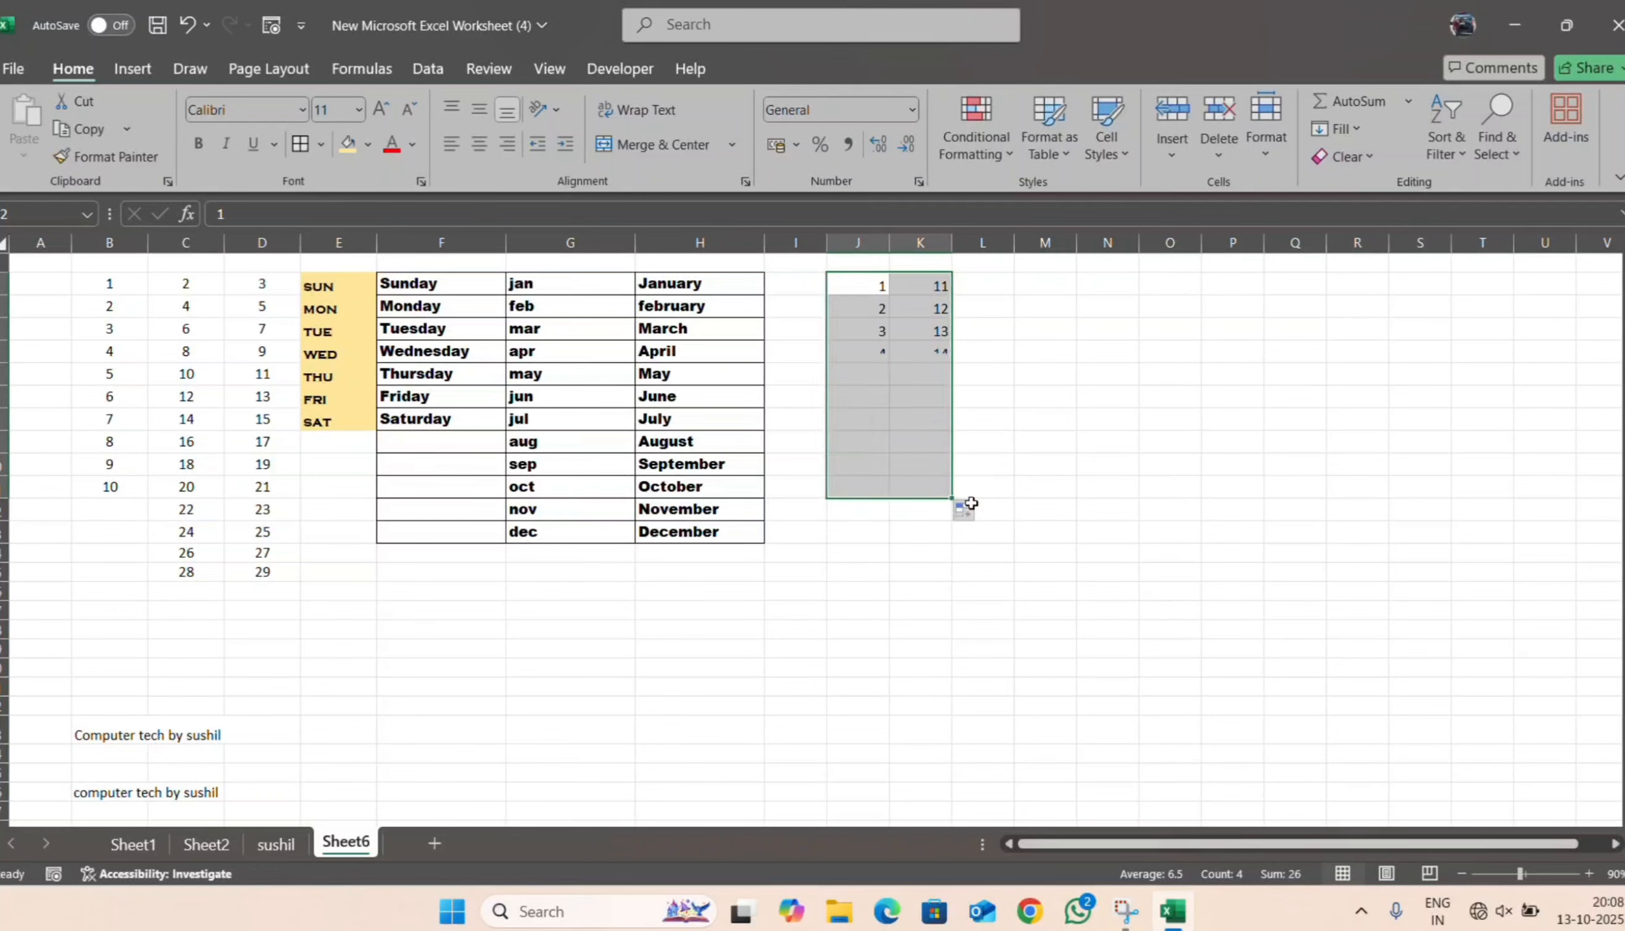
pyautogui.click(932, 583)
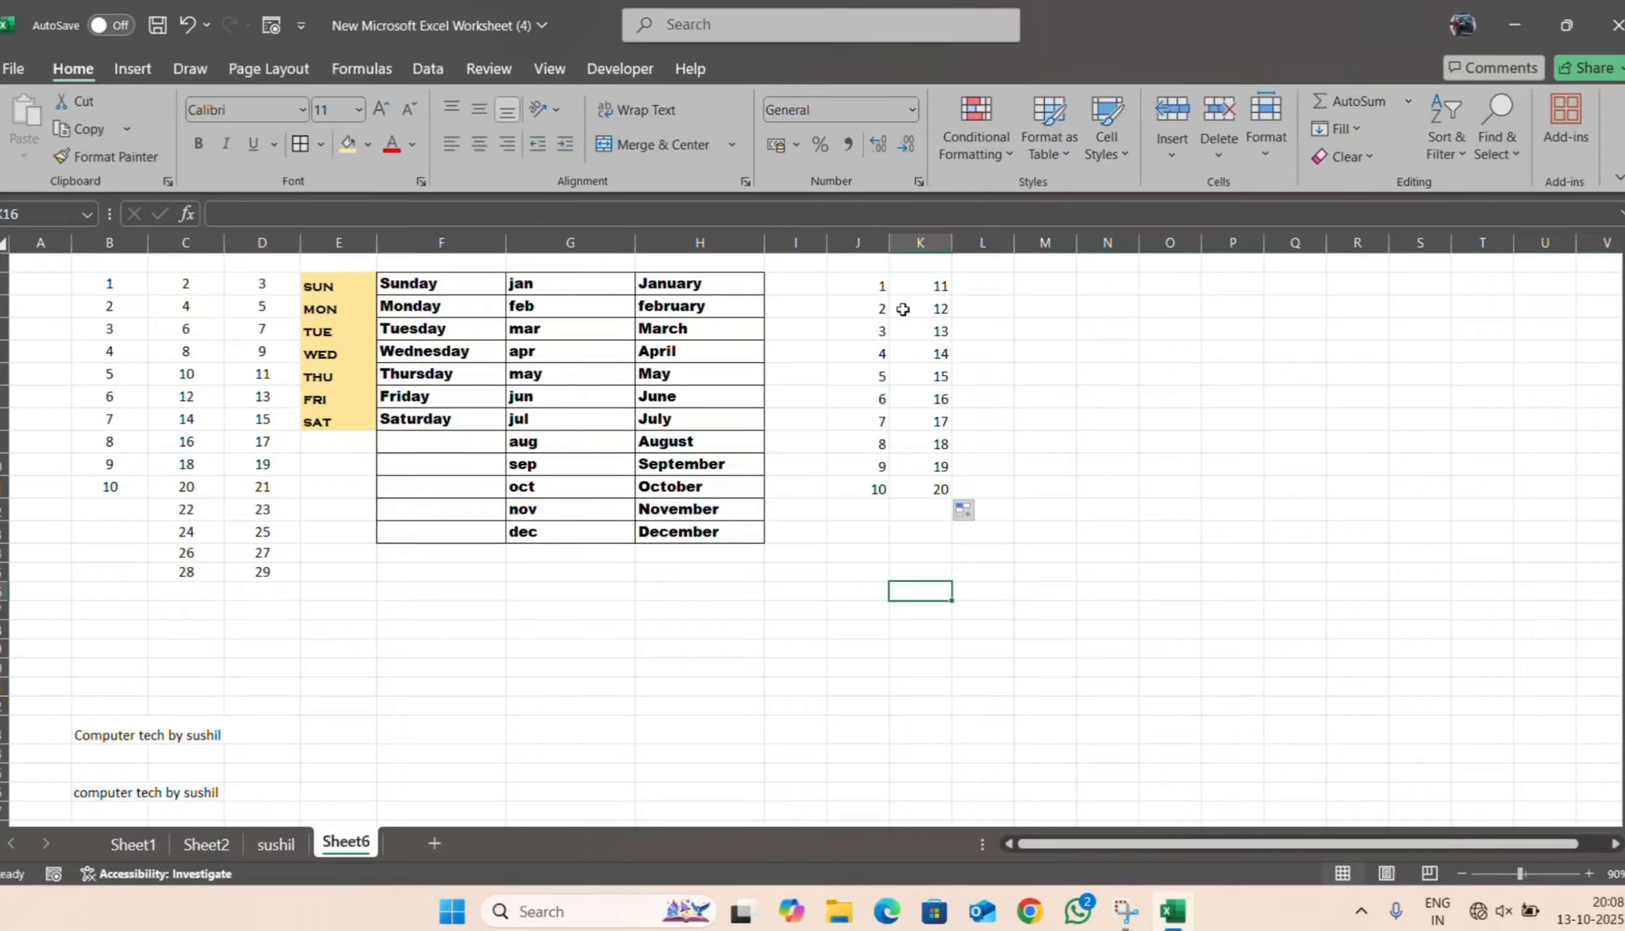
pyautogui.moveTo(875, 282); pyautogui.dragTo(1420, 485)
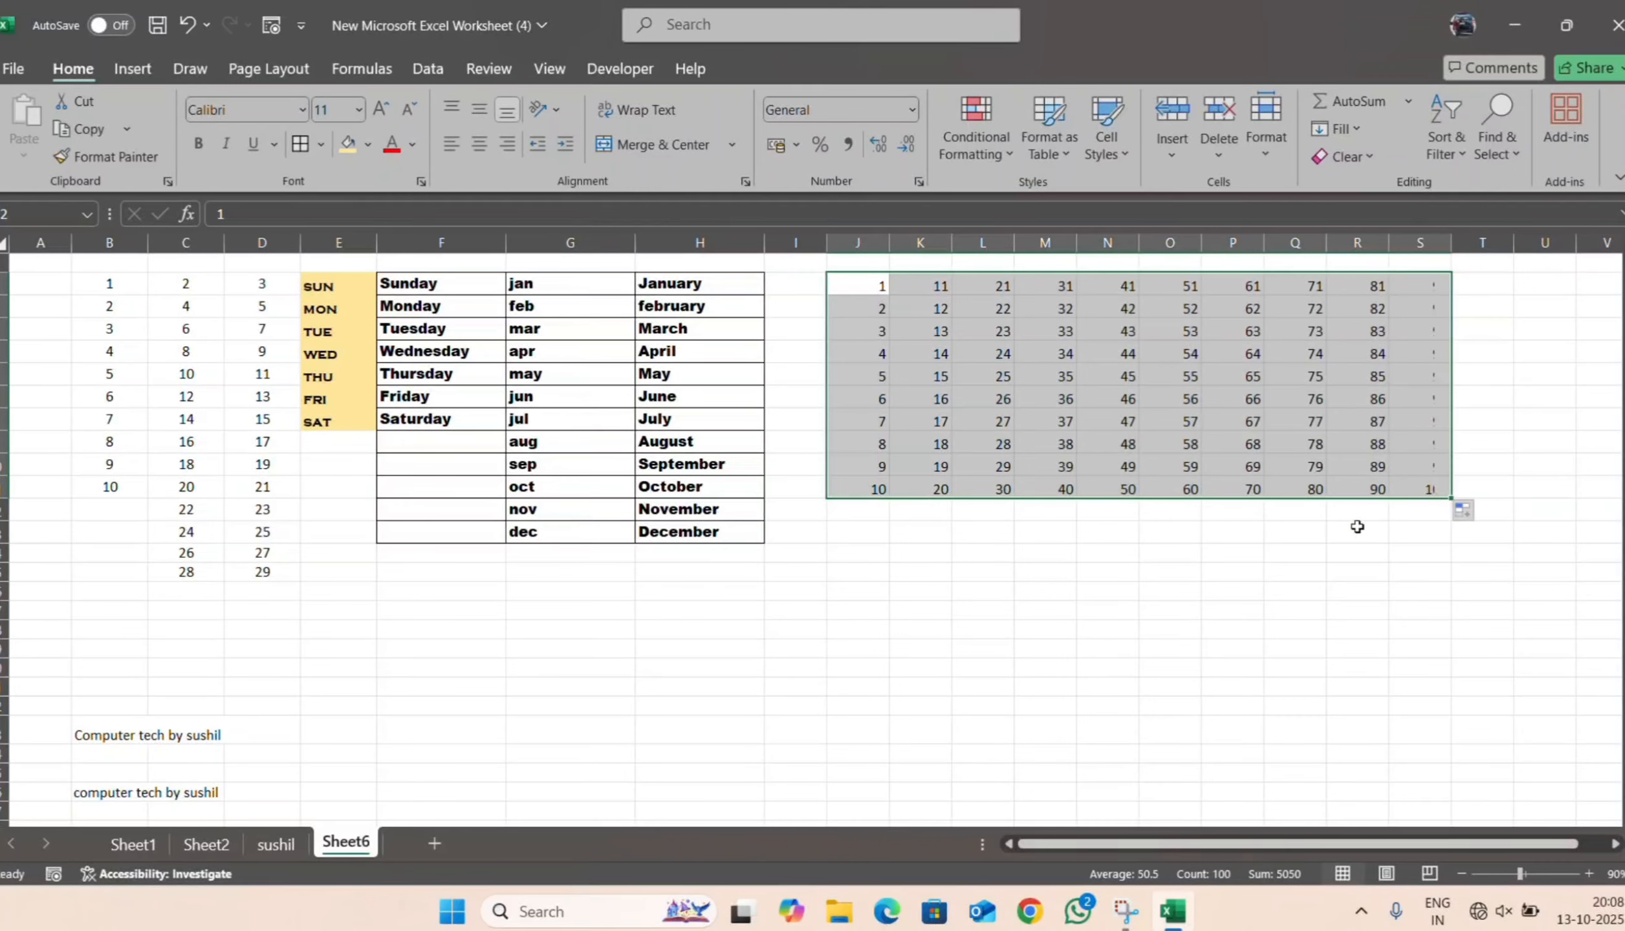
pyautogui.click(1115, 637)
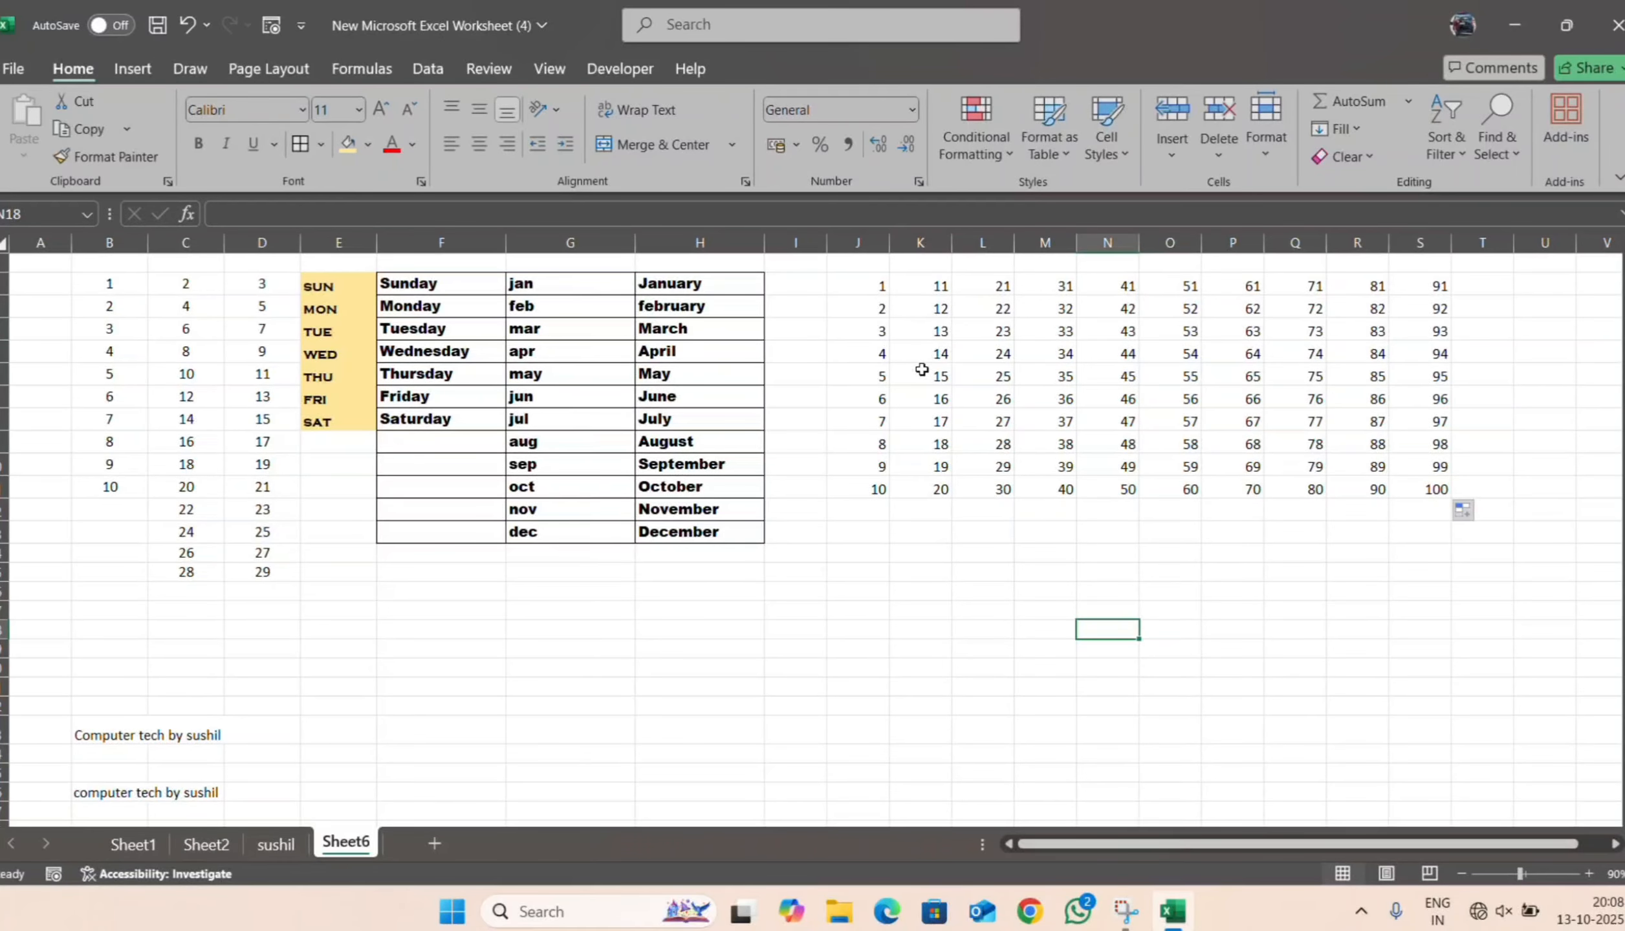
# - Narrow columns J through S together to one equal width that closely fits their numbers
pyautogui.click(854, 242)
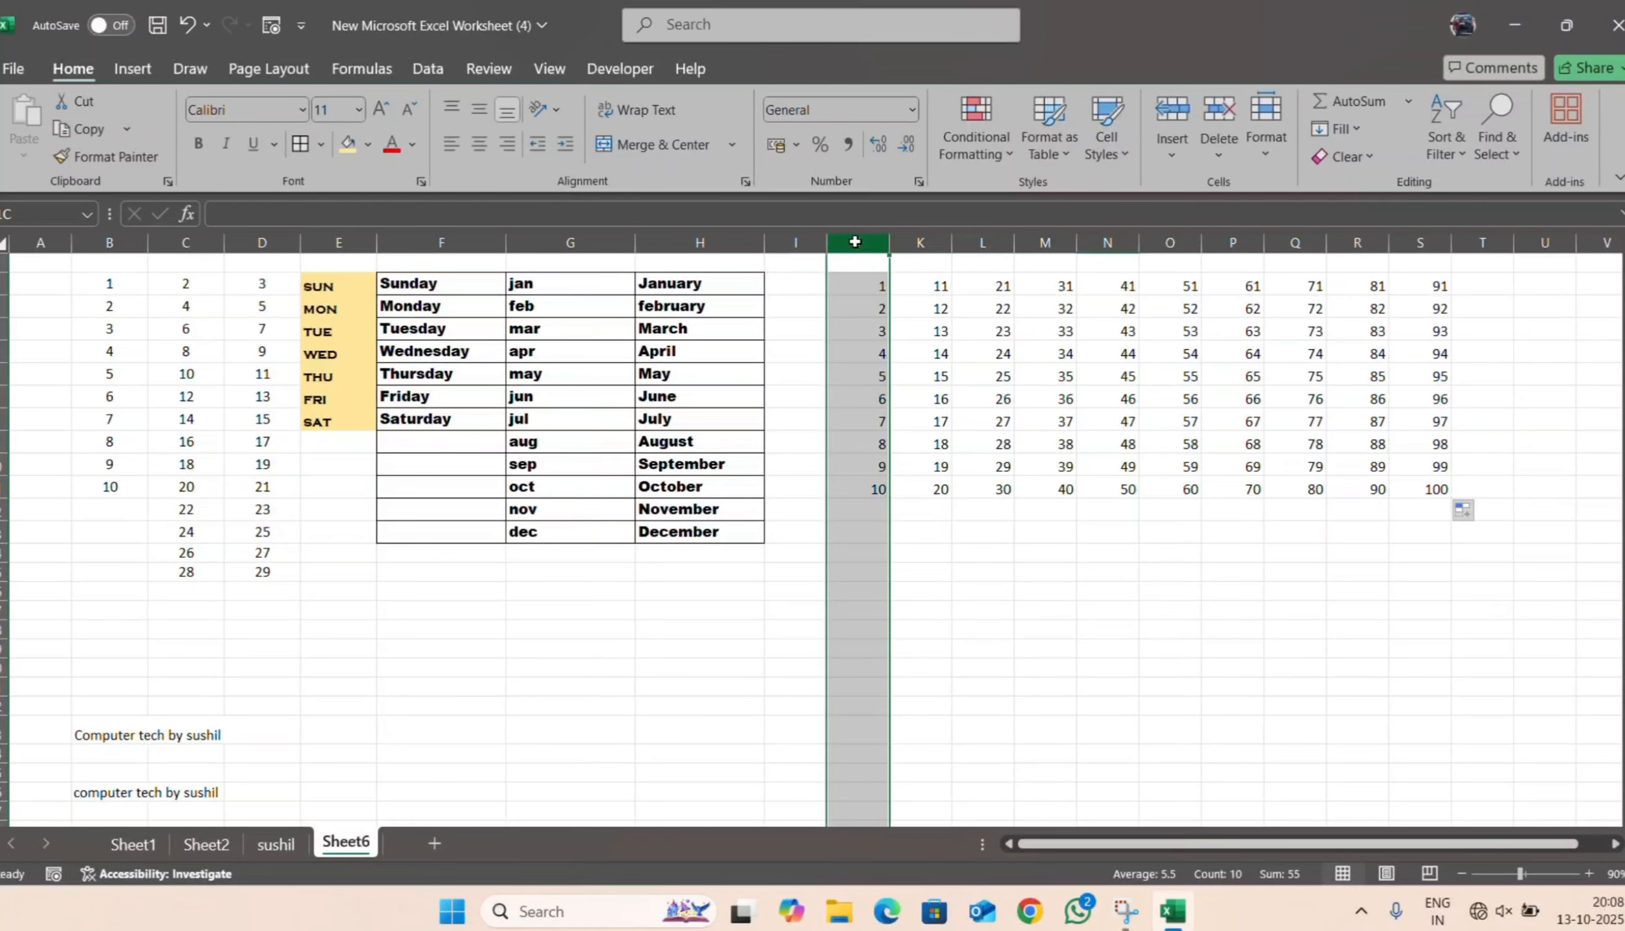
pyautogui.keyDown('shift'); pyautogui.click(1434, 254); pyautogui.keyUp('shift')
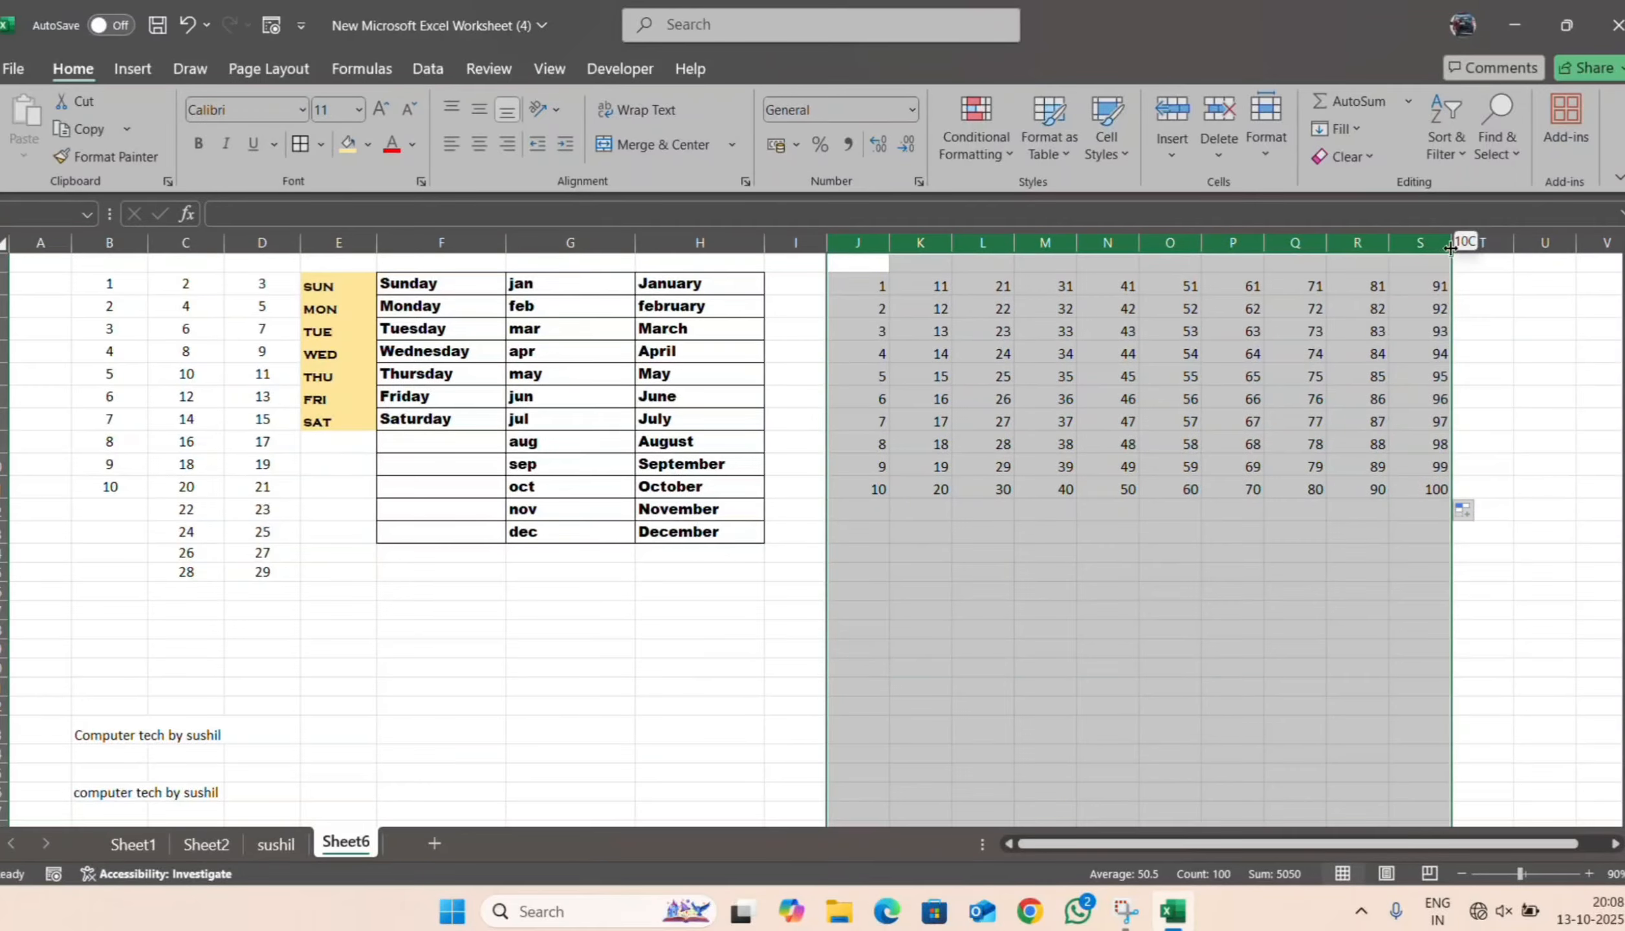
pyautogui.moveTo(1450, 244); pyautogui.dragTo(1423, 256)
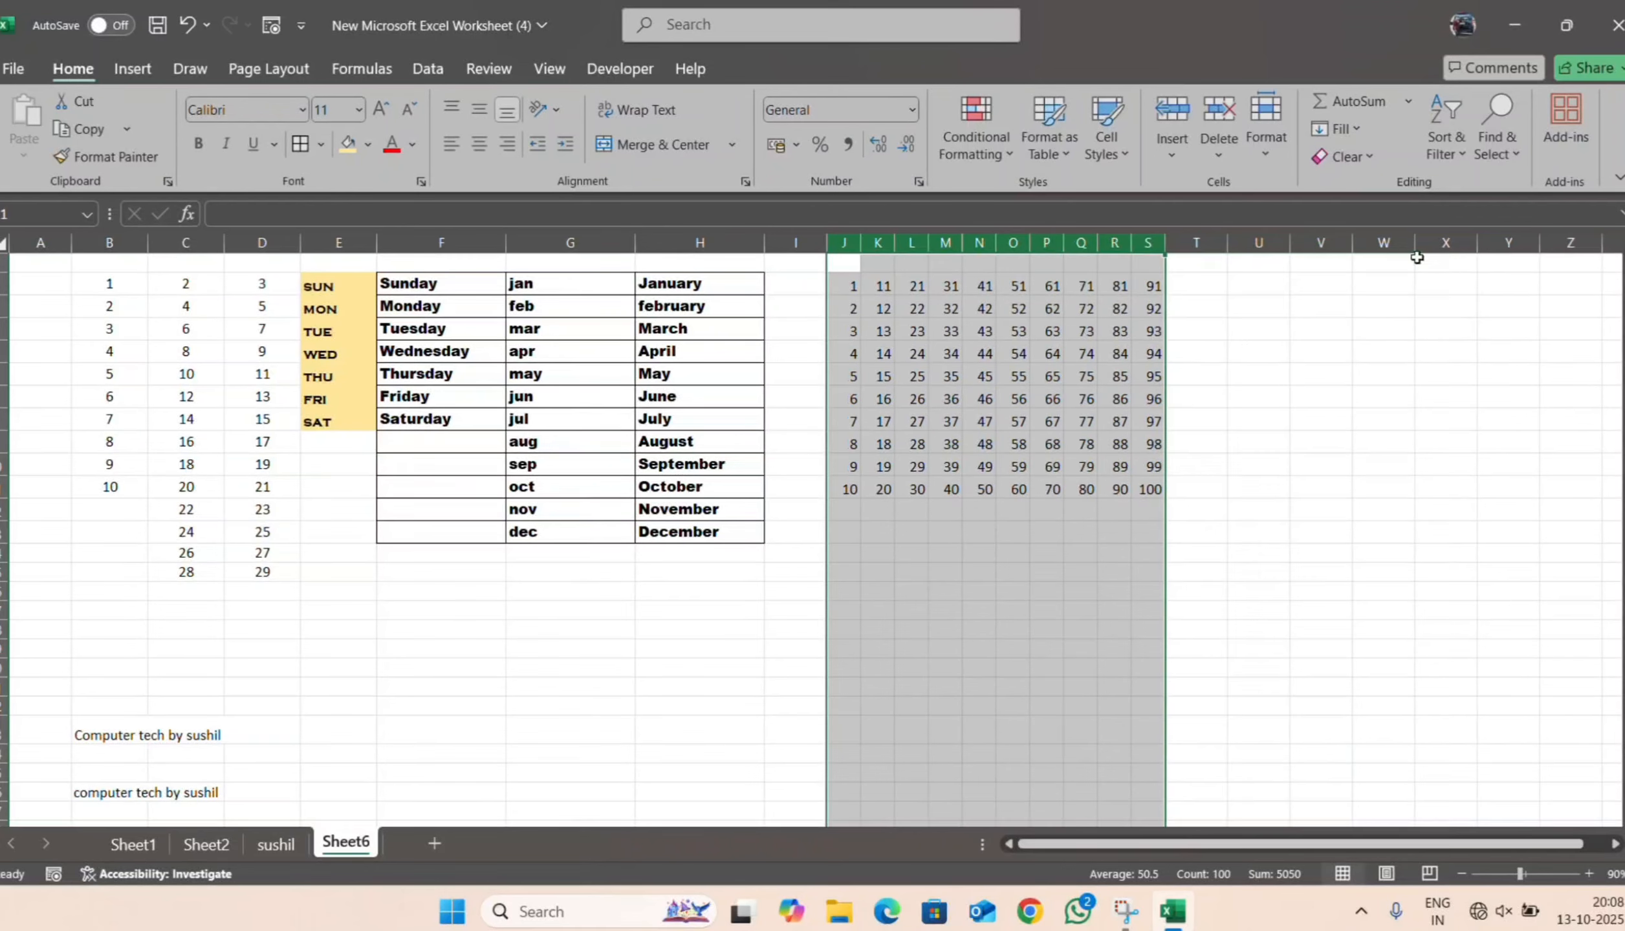
pyautogui.click(1239, 347)
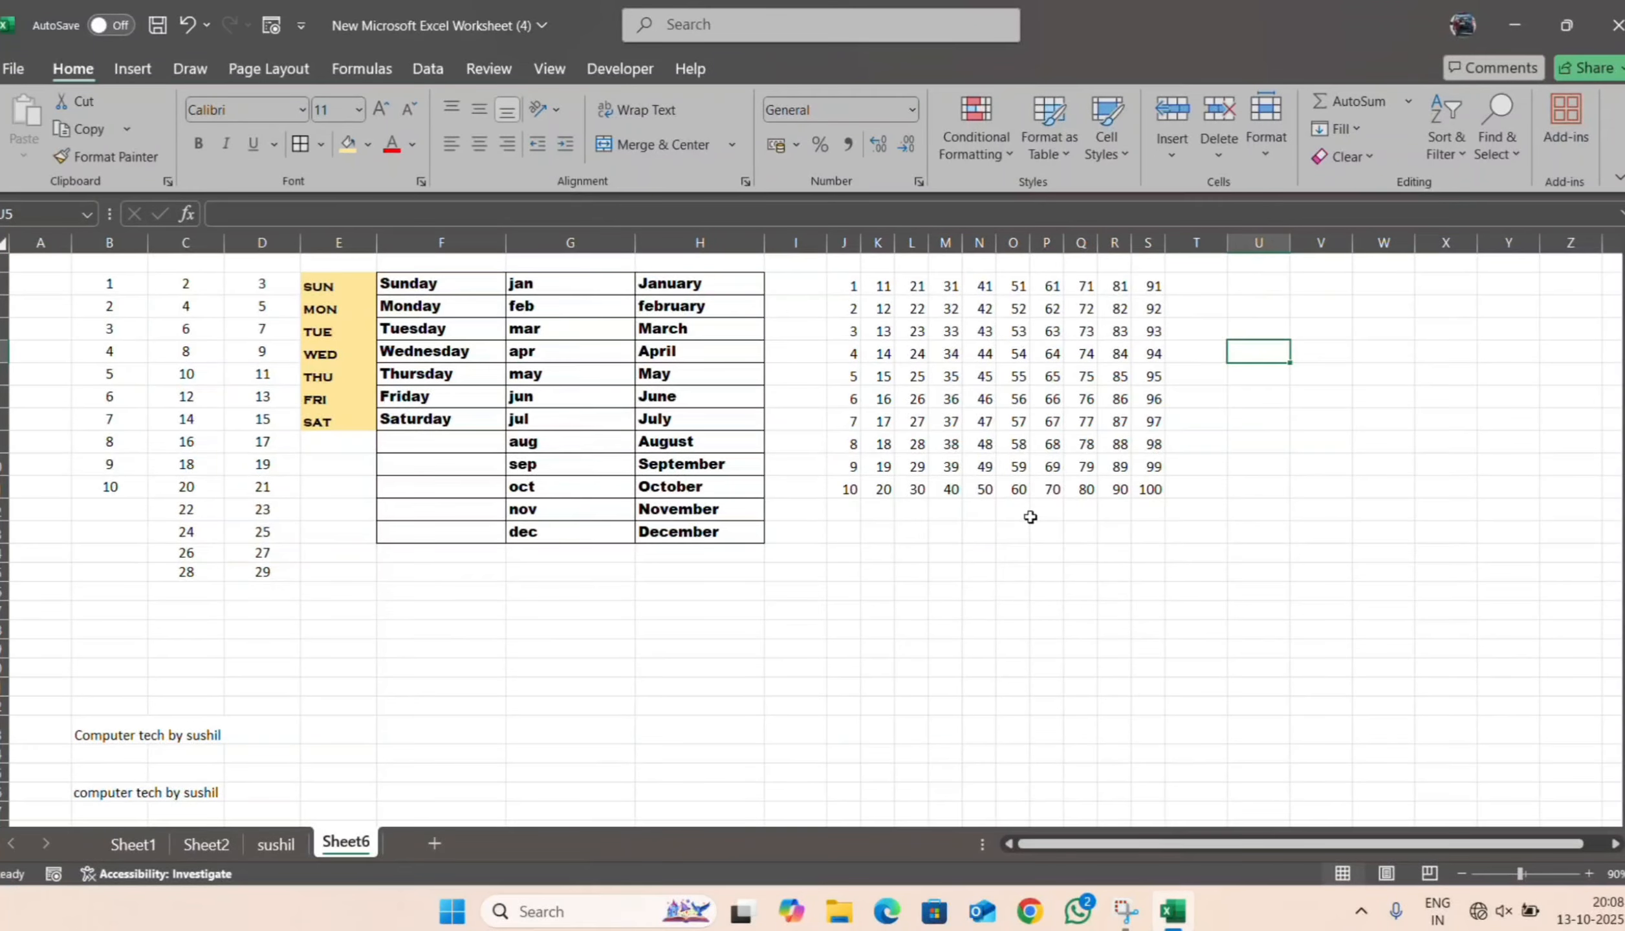
# - Center the numbers in J2:S11 horizontally and align them to the middle vertically
pyautogui.click(1592, 874)
pyautogui.click(1591, 875)
pyautogui.scroll(1, 1243, 627)
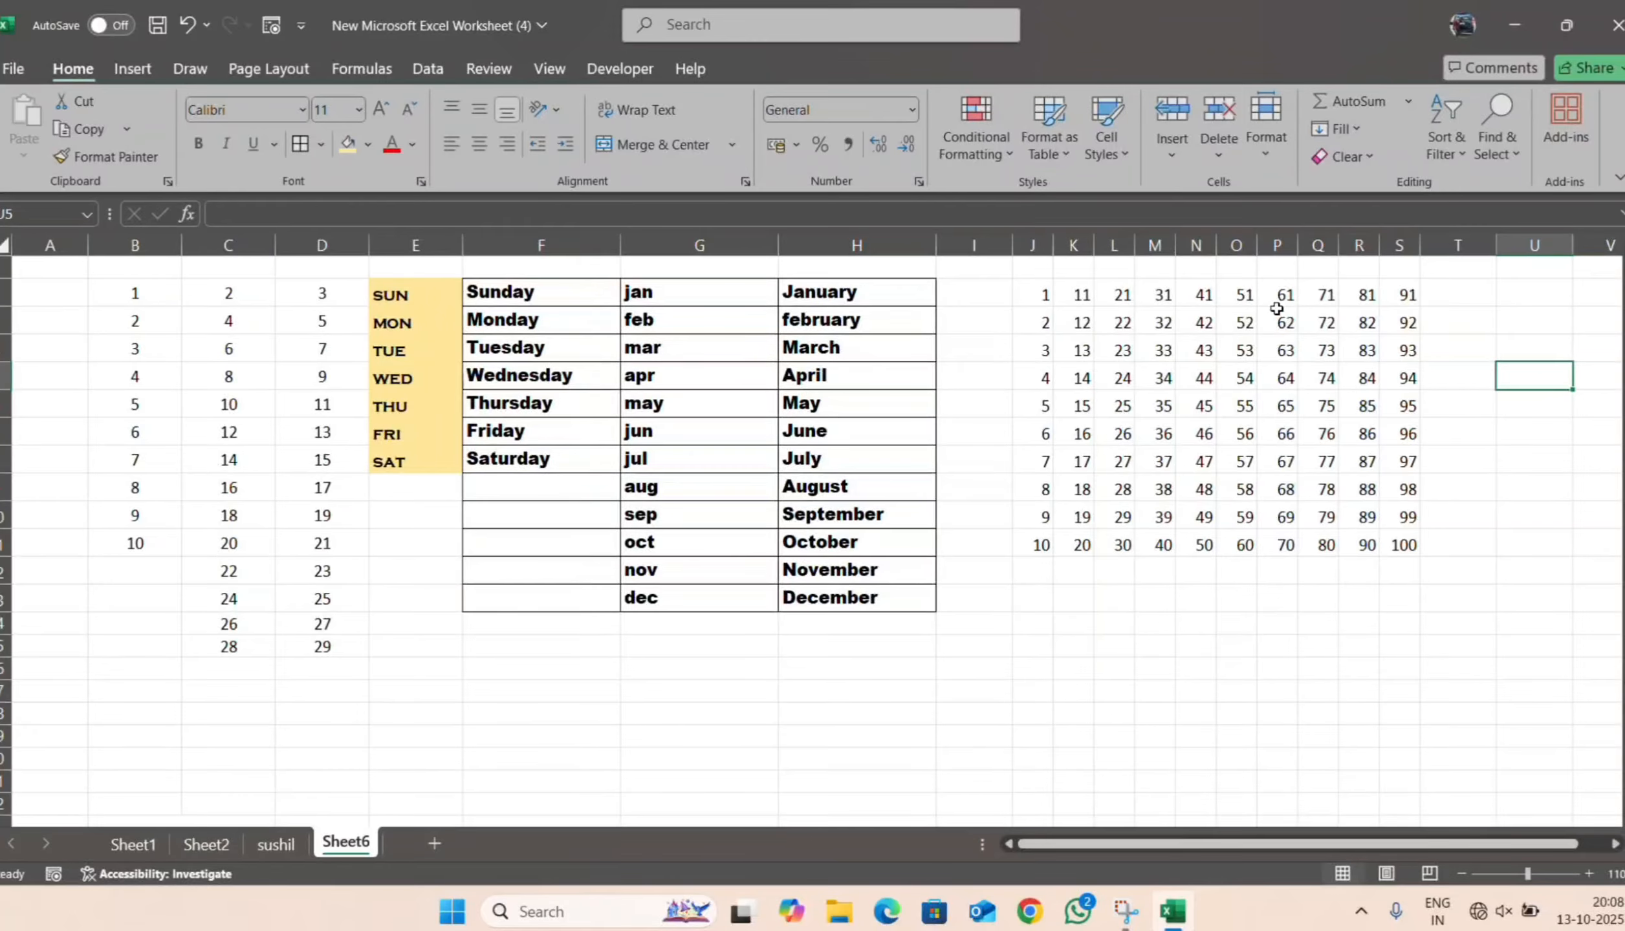
pyautogui.click(1276, 624)
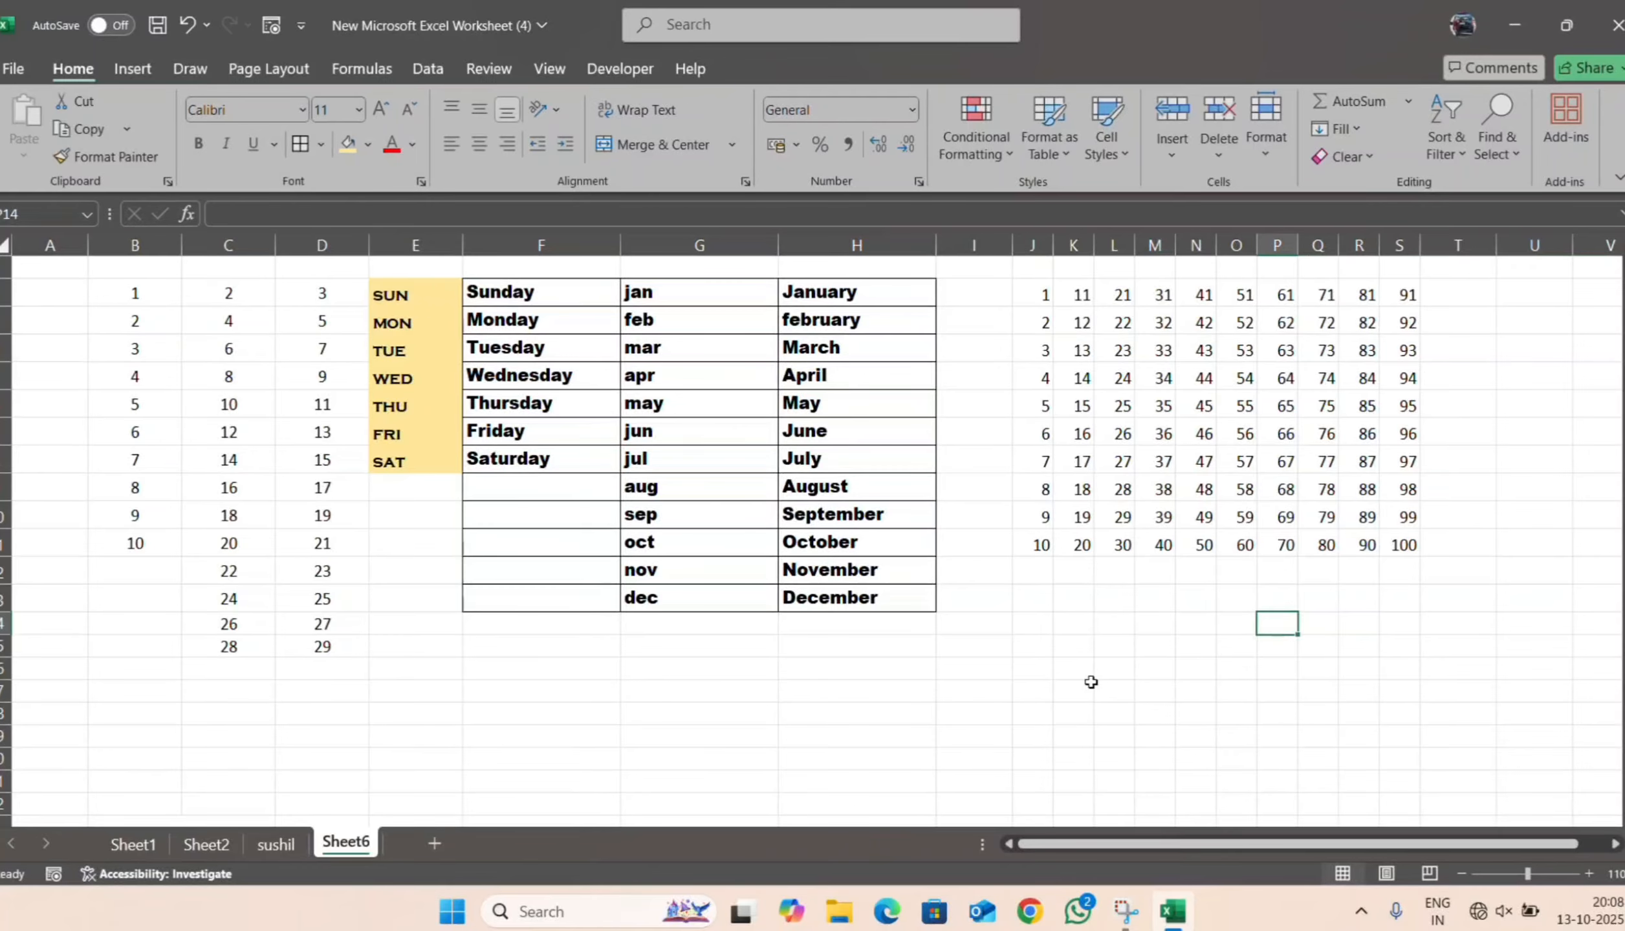
pyautogui.moveTo(1031, 293); pyautogui.dragTo(1410, 544)
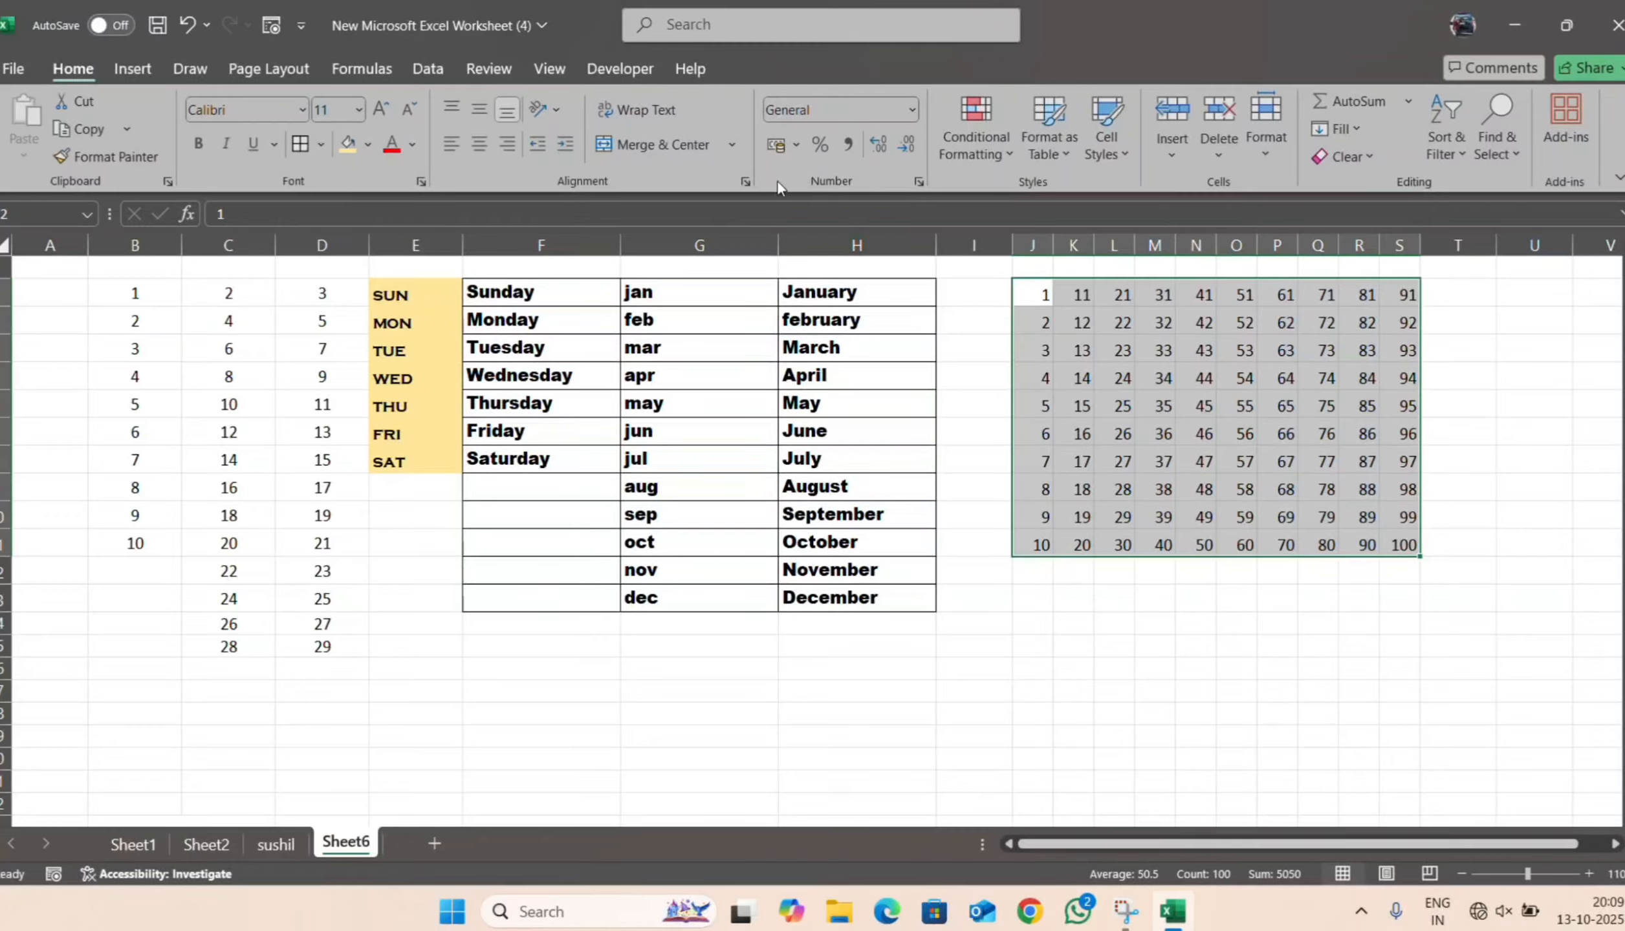
pyautogui.click(482, 142)
pyautogui.click(476, 110)
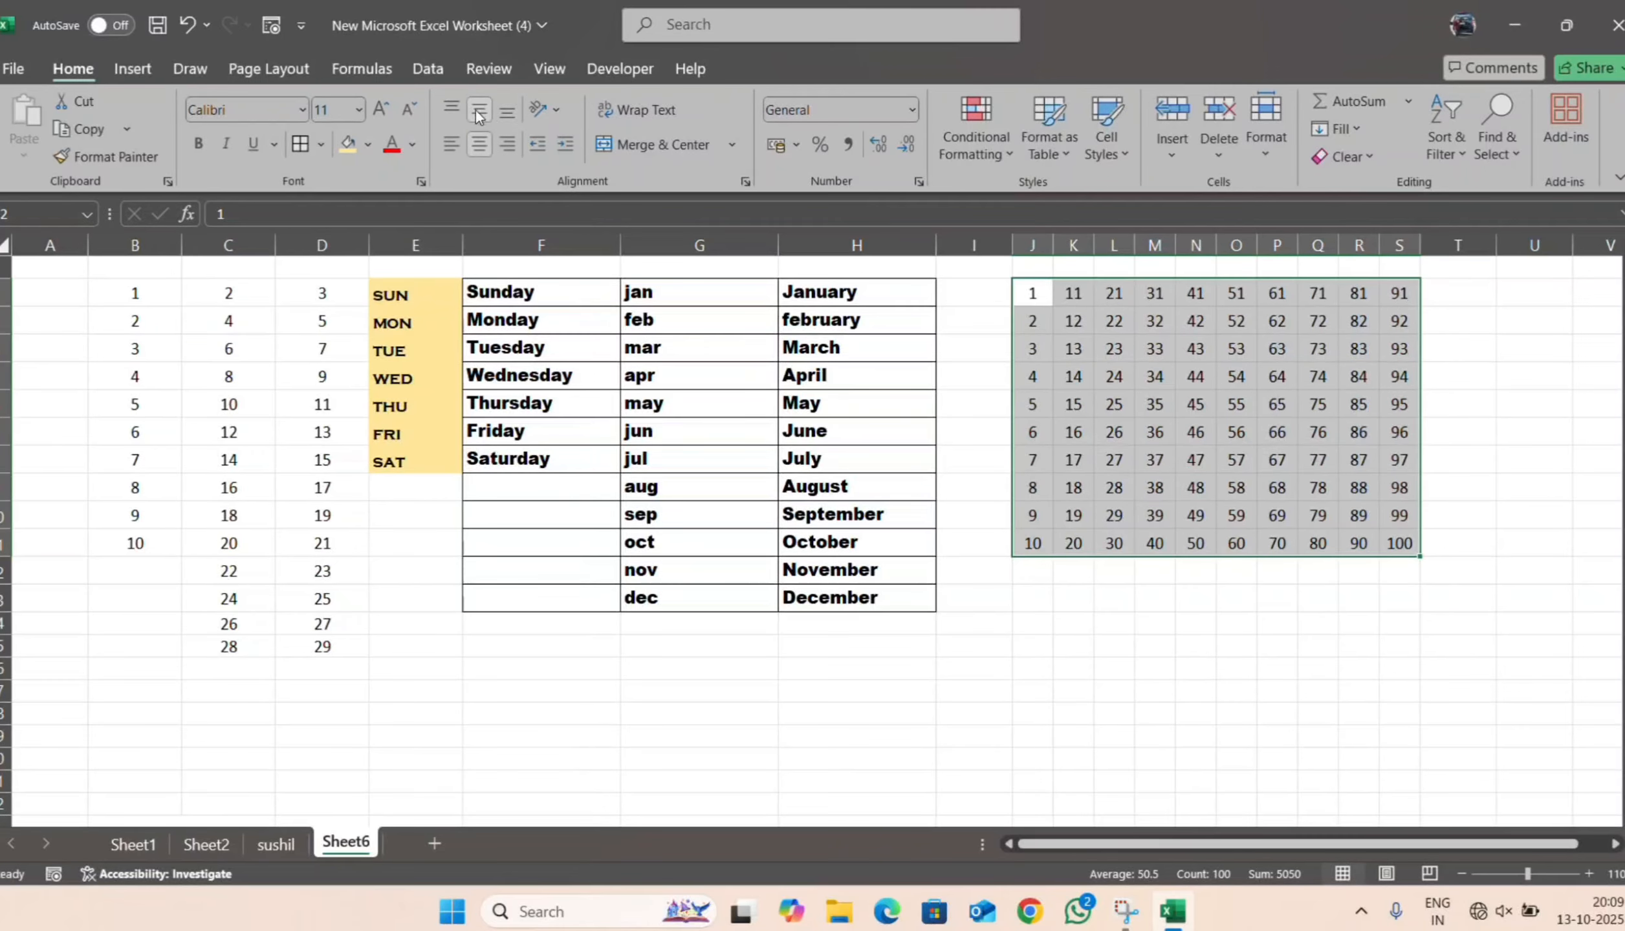
pyautogui.click(949, 591)
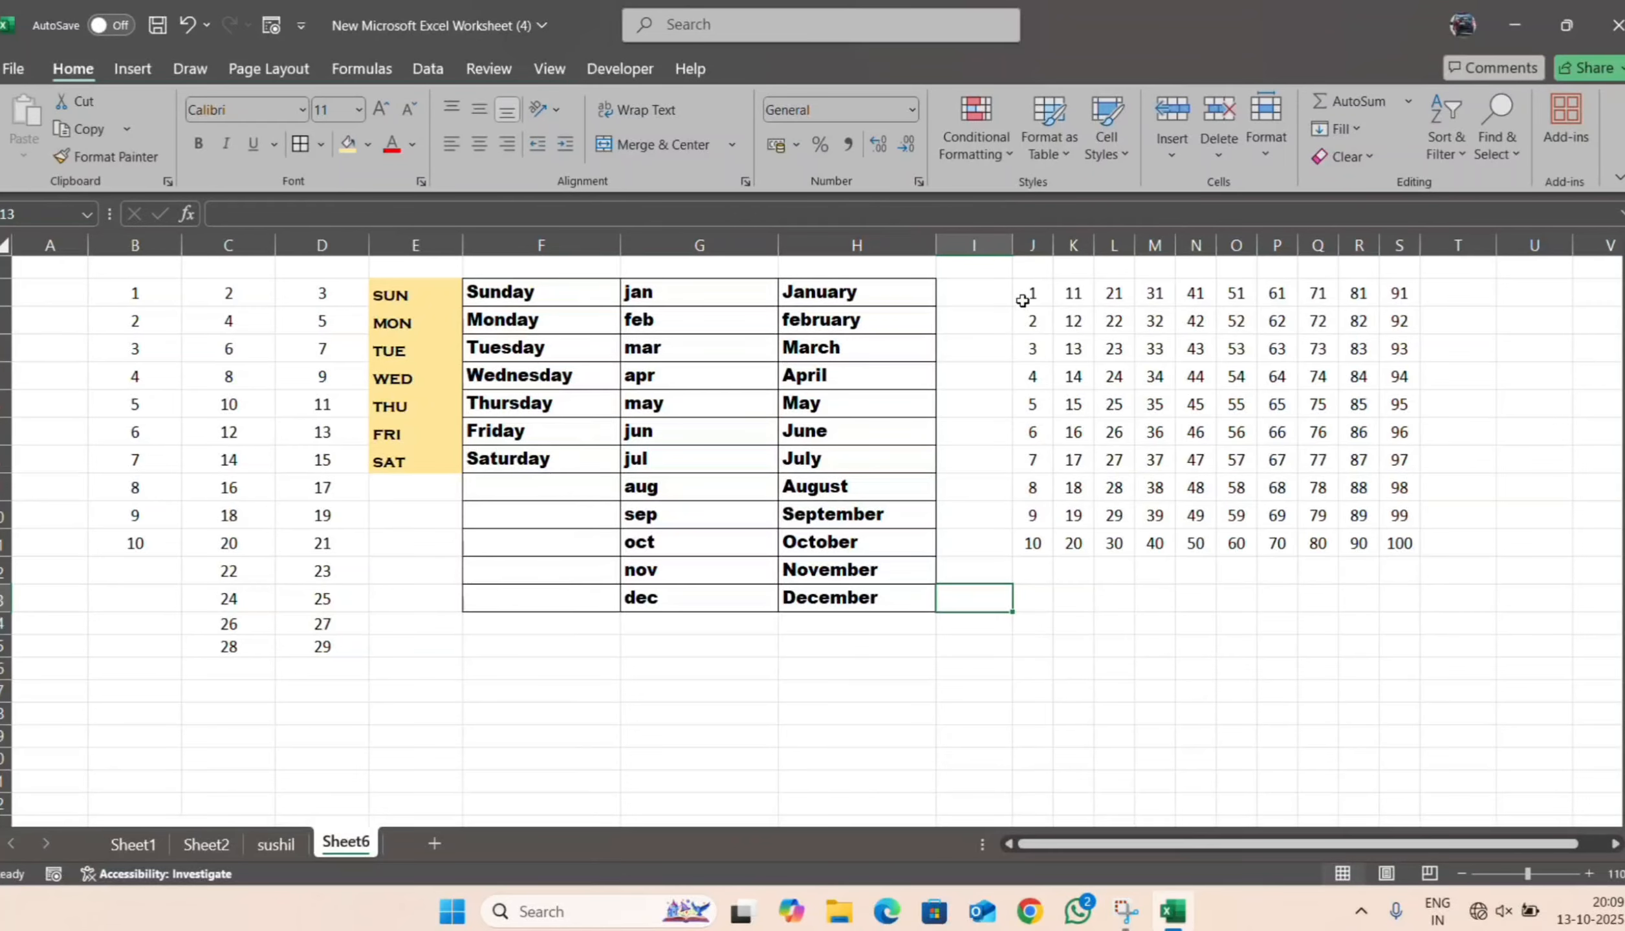
# - Apply All Borders to the number grid J2:S11 and make its numbers bold
pyautogui.moveTo(1029, 296); pyautogui.dragTo(1410, 547)
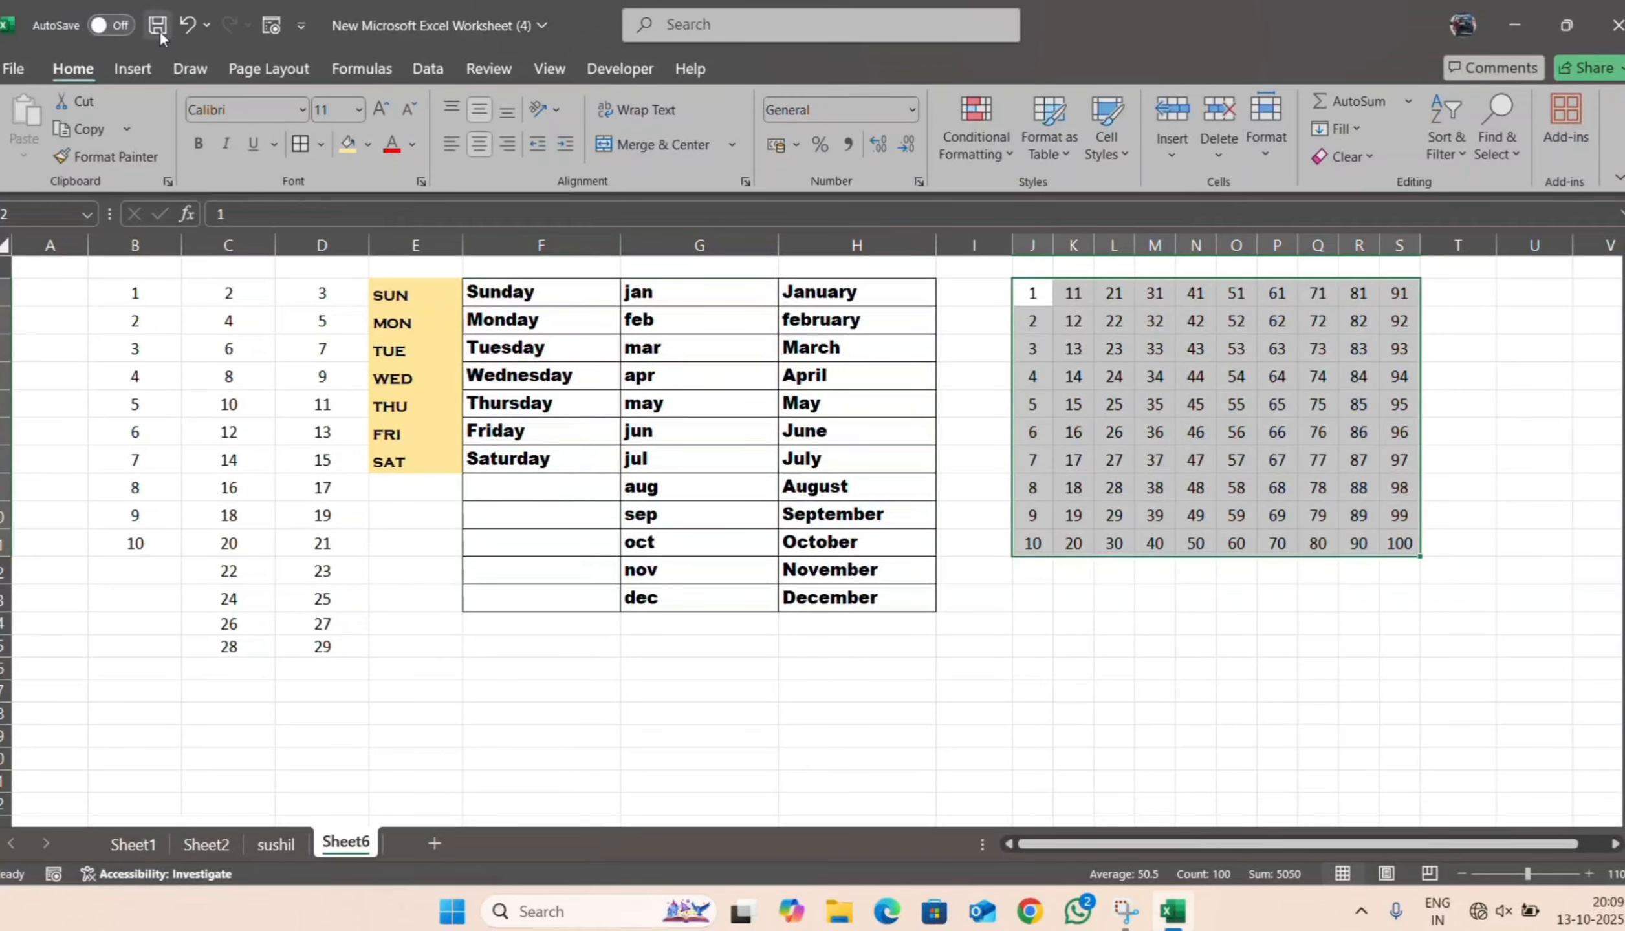
pyautogui.click(321, 143)
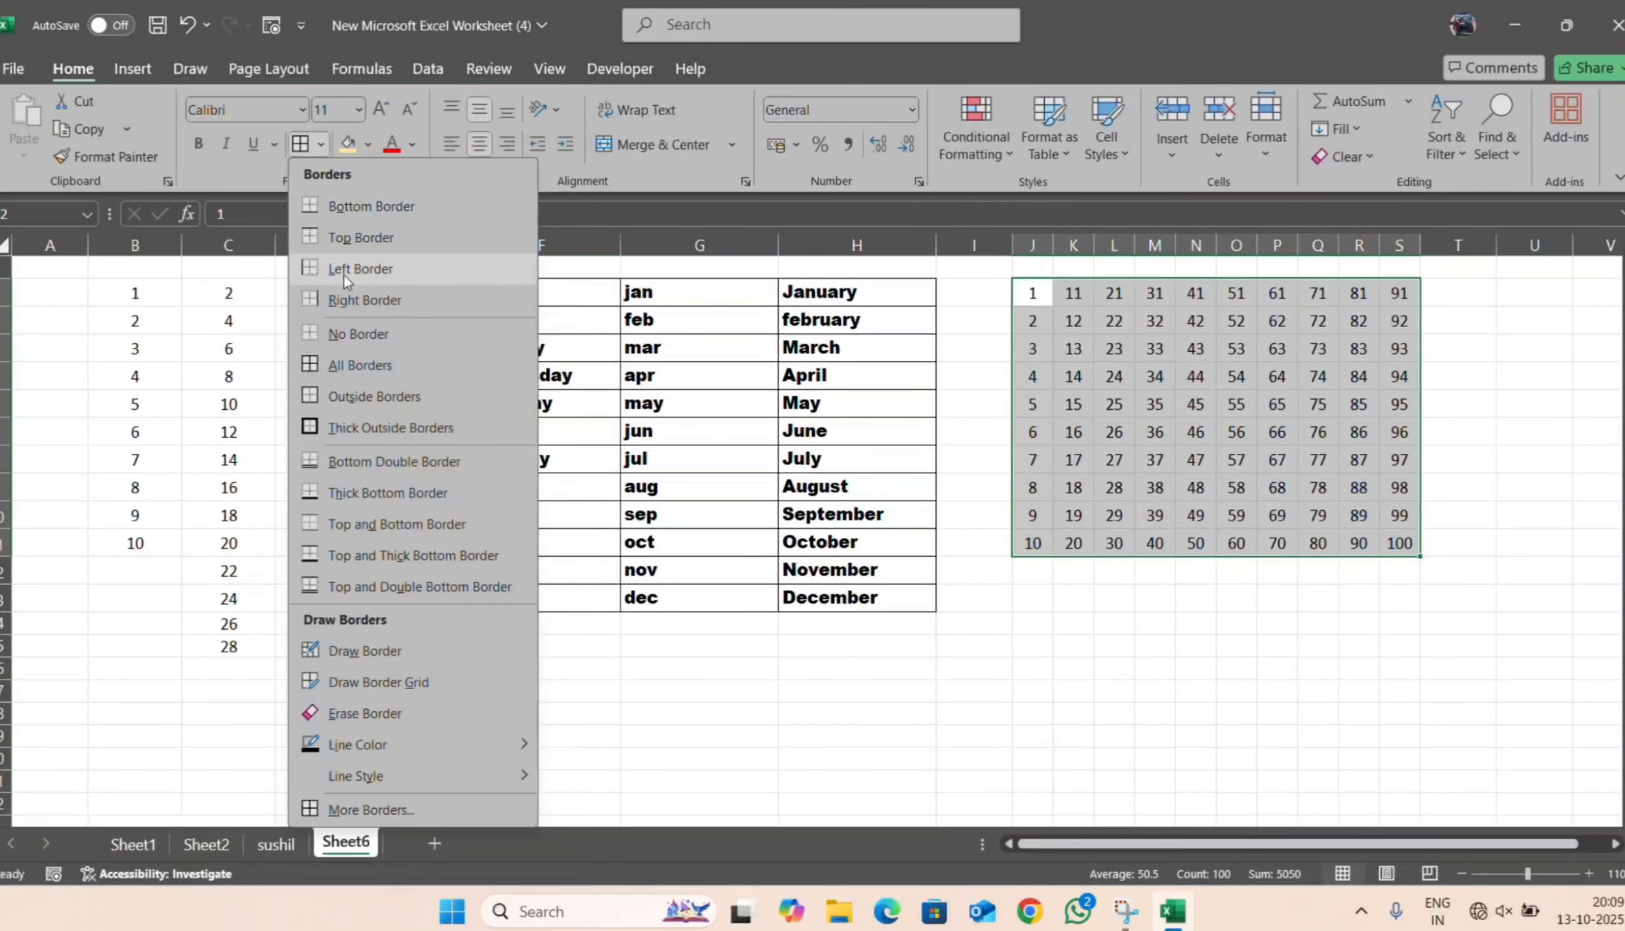
pyautogui.click(366, 366)
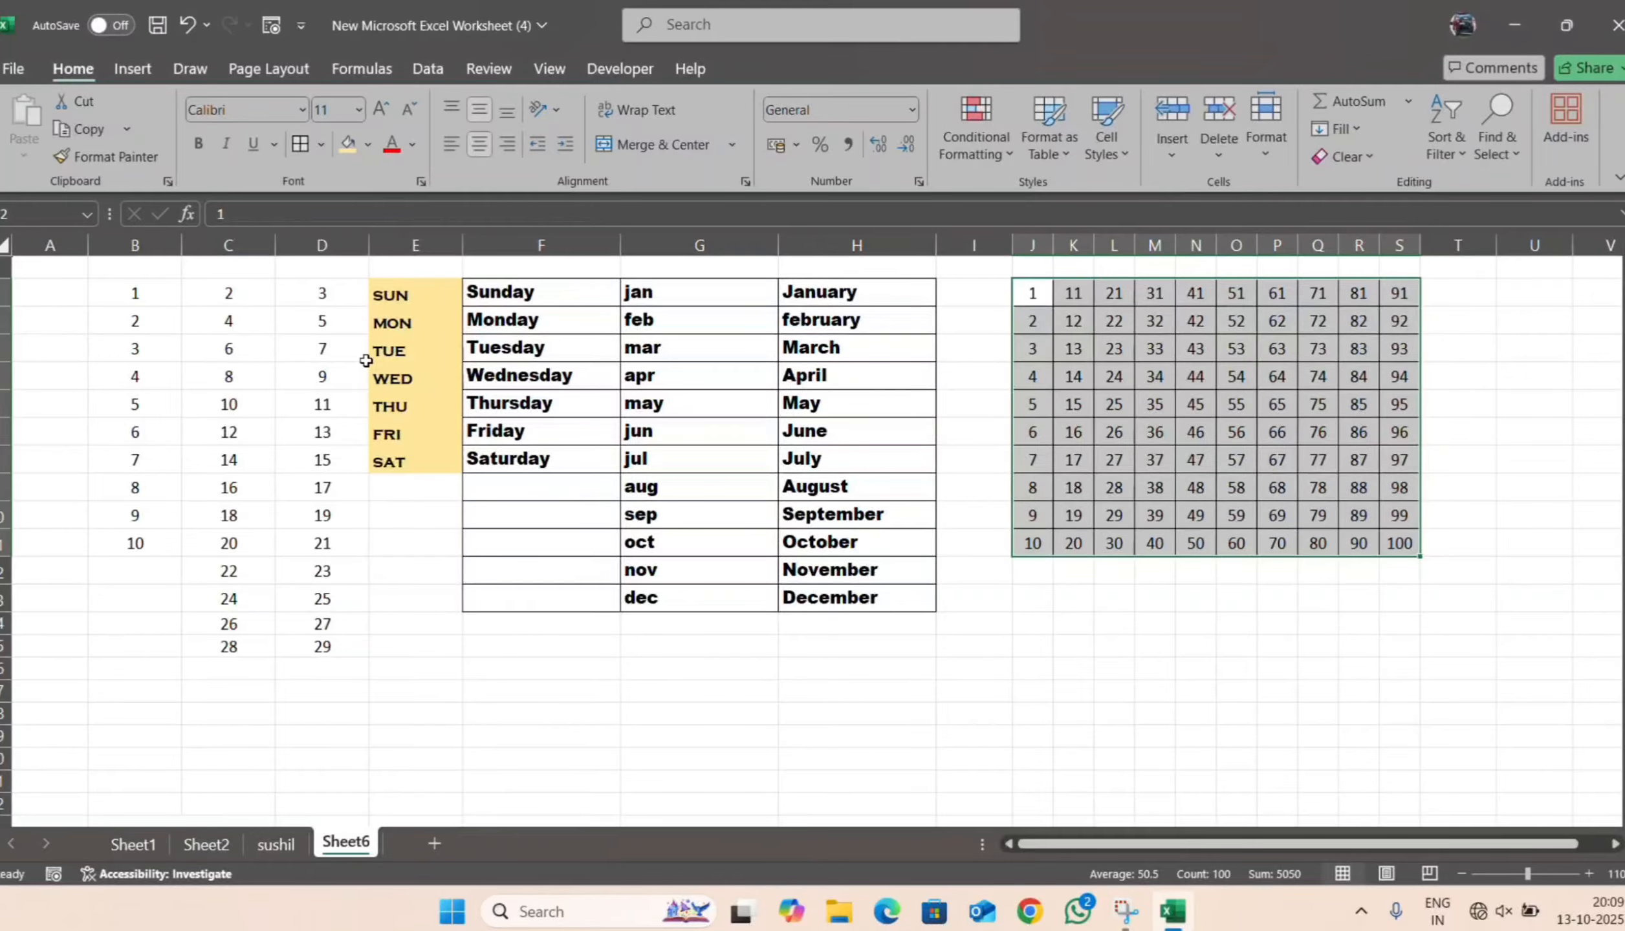
pyautogui.click(207, 139)
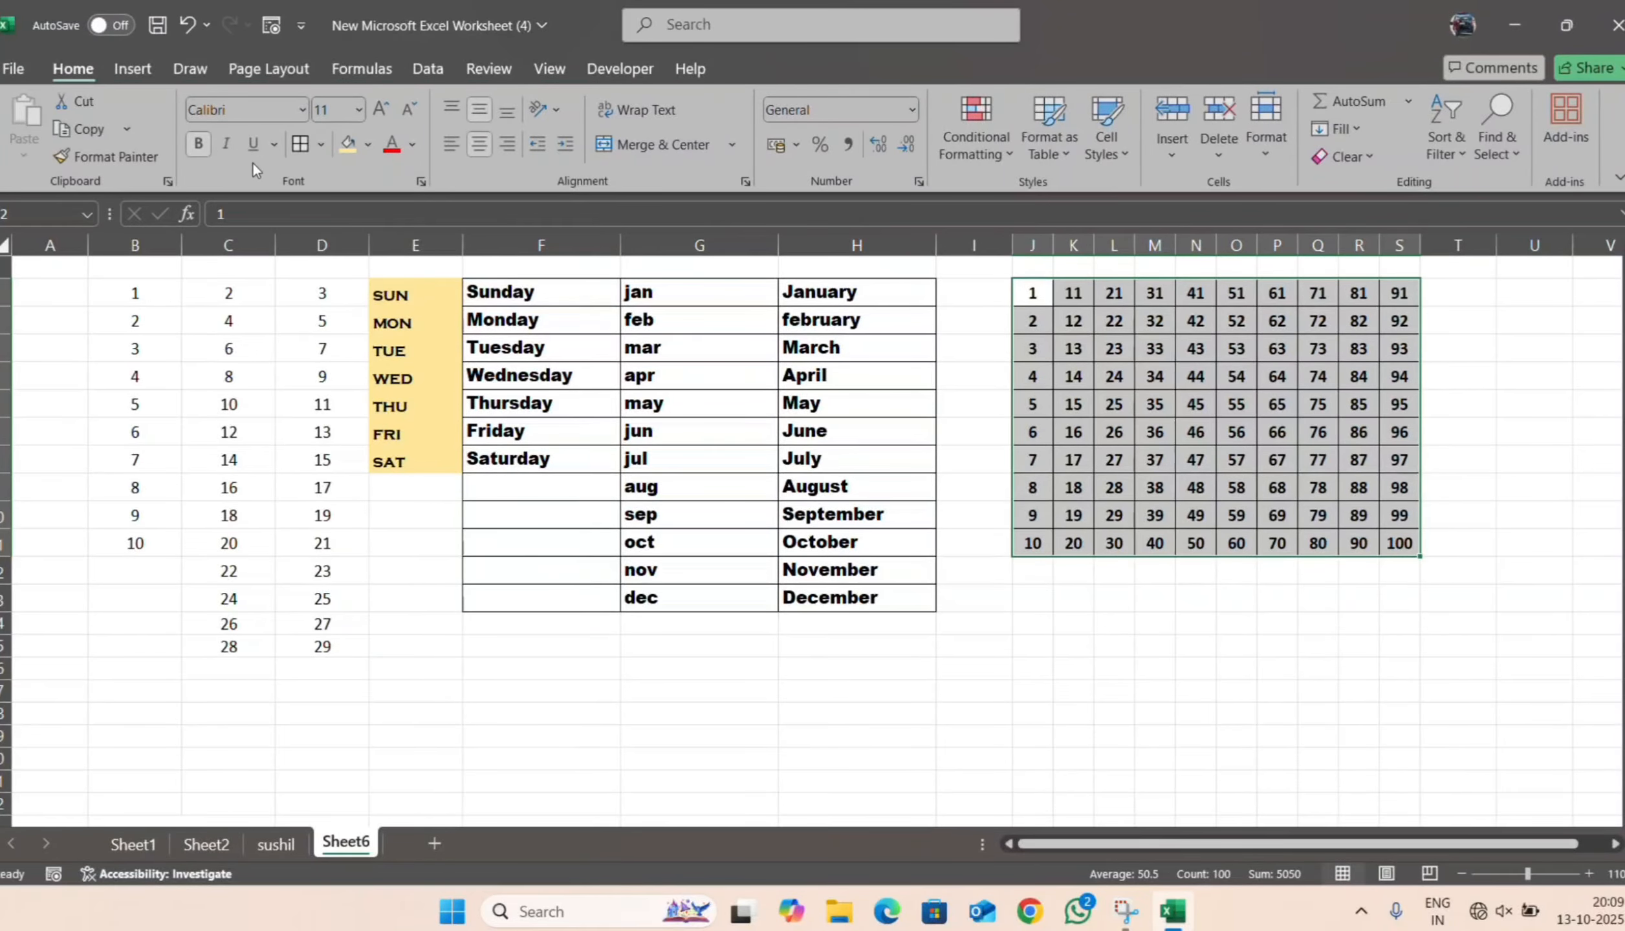
pyautogui.click(1018, 603)
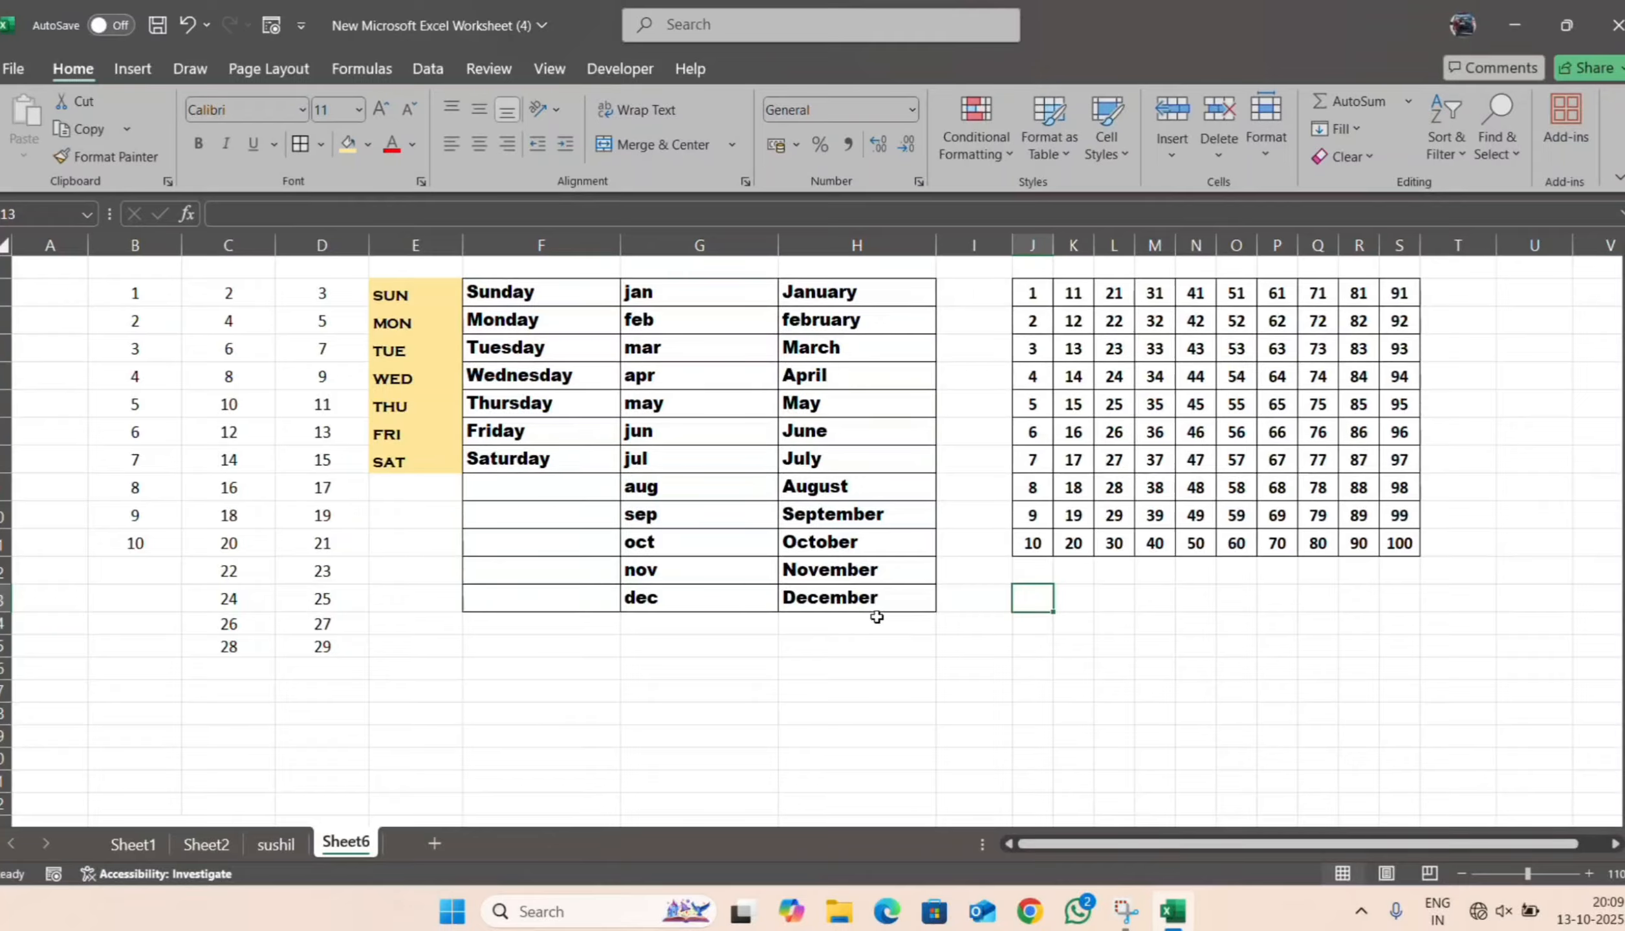
pyautogui.click(1016, 647)
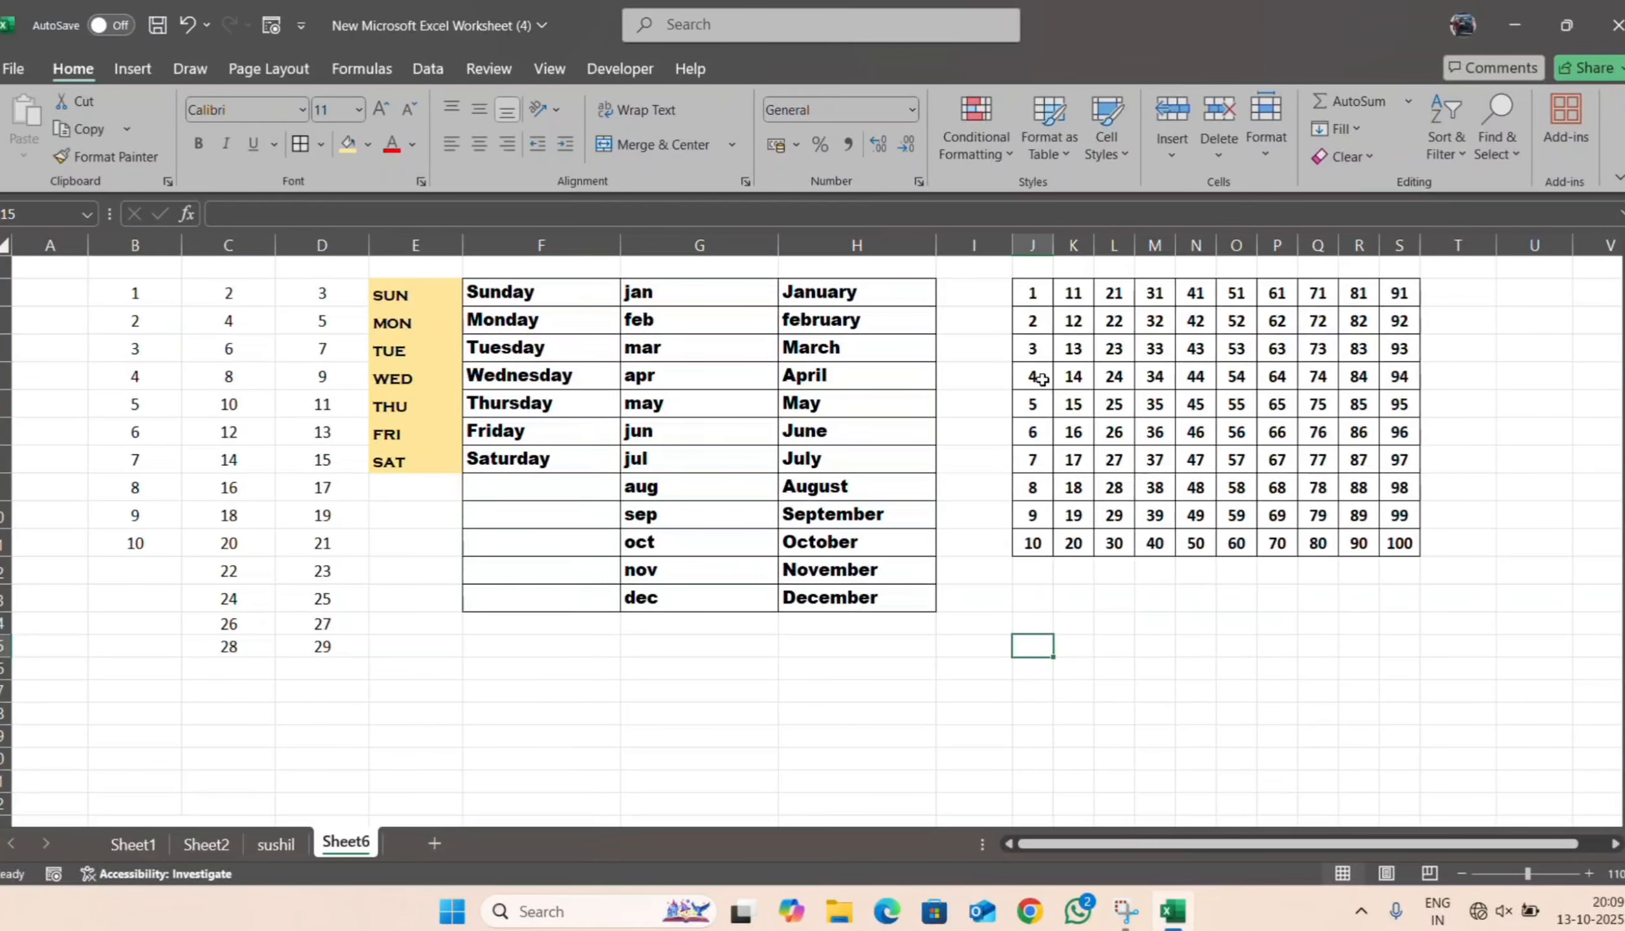
# - Enter 2 and 4 in cells J13 and J14, and 3 and 6 in cells K13 and K14
pyautogui.scroll(-3, 1066, 491)
pyautogui.scroll(2, 1054, 498)
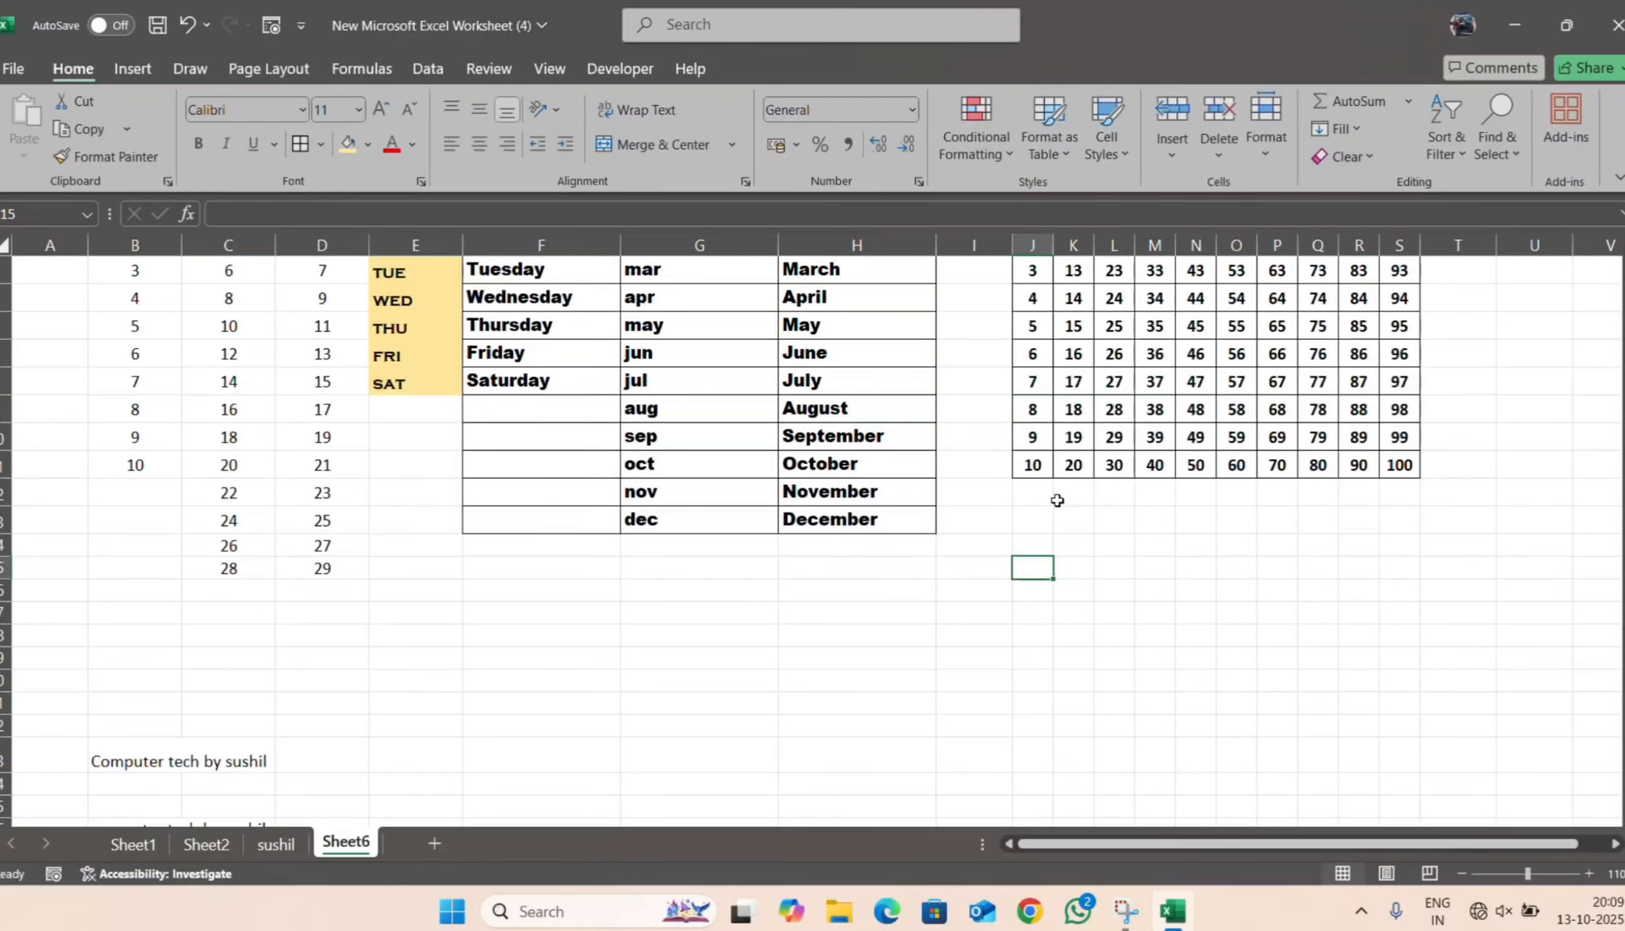
pyautogui.click(1042, 528)
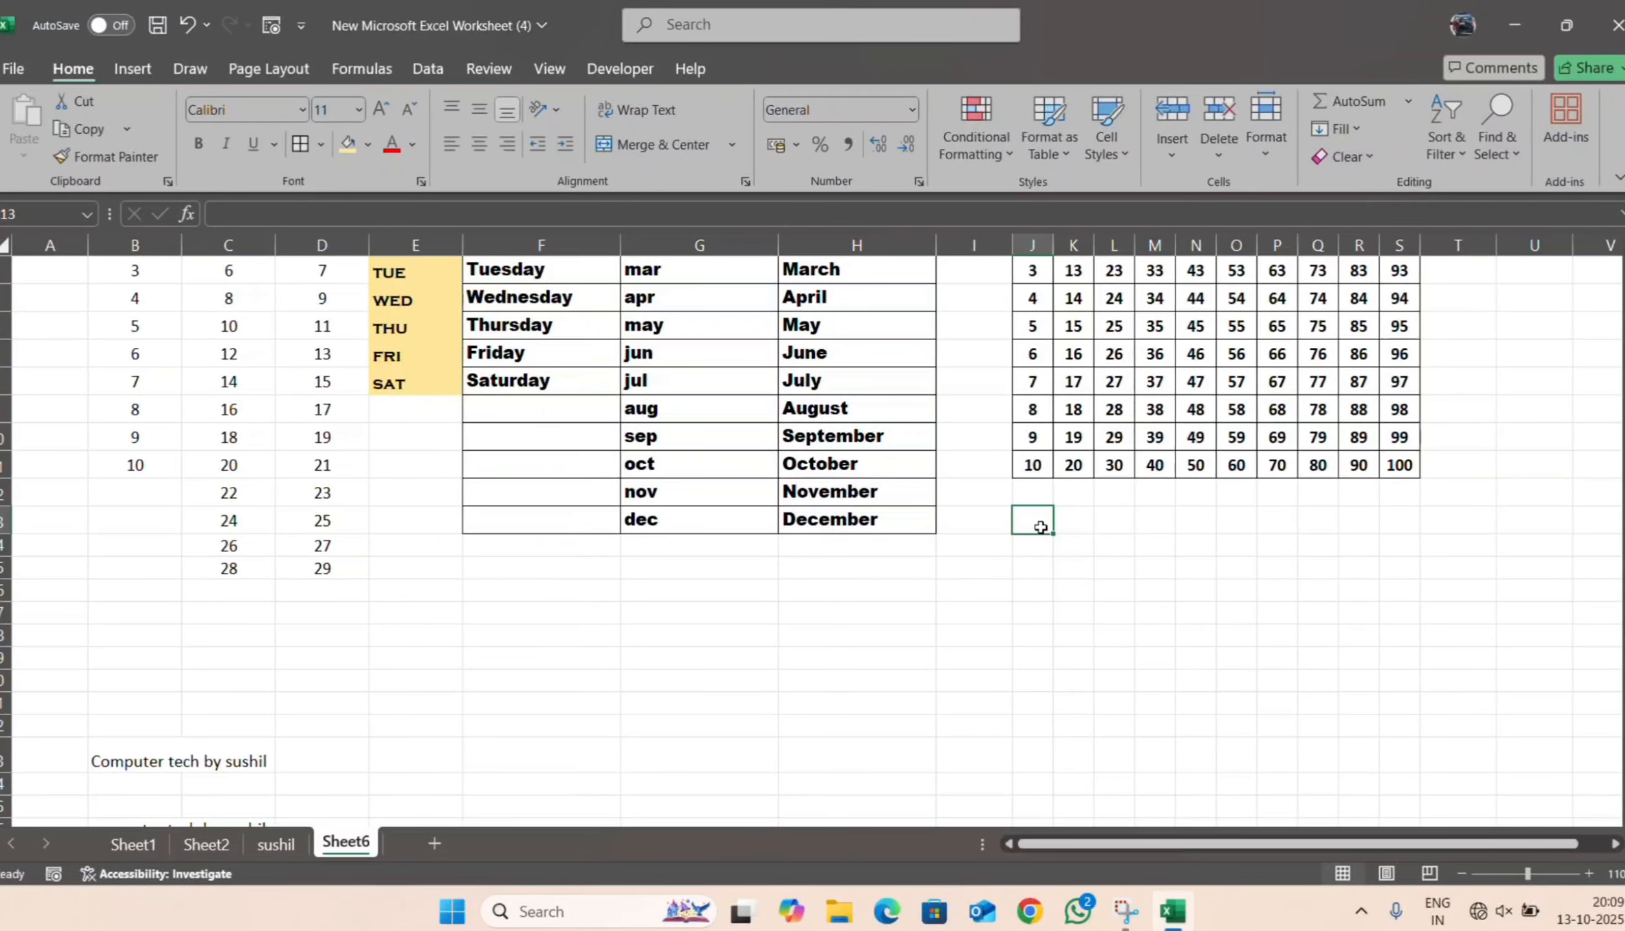
pyautogui.write('2')
pyautogui.press('Return')
pyautogui.write('4')
pyautogui.press('Return')
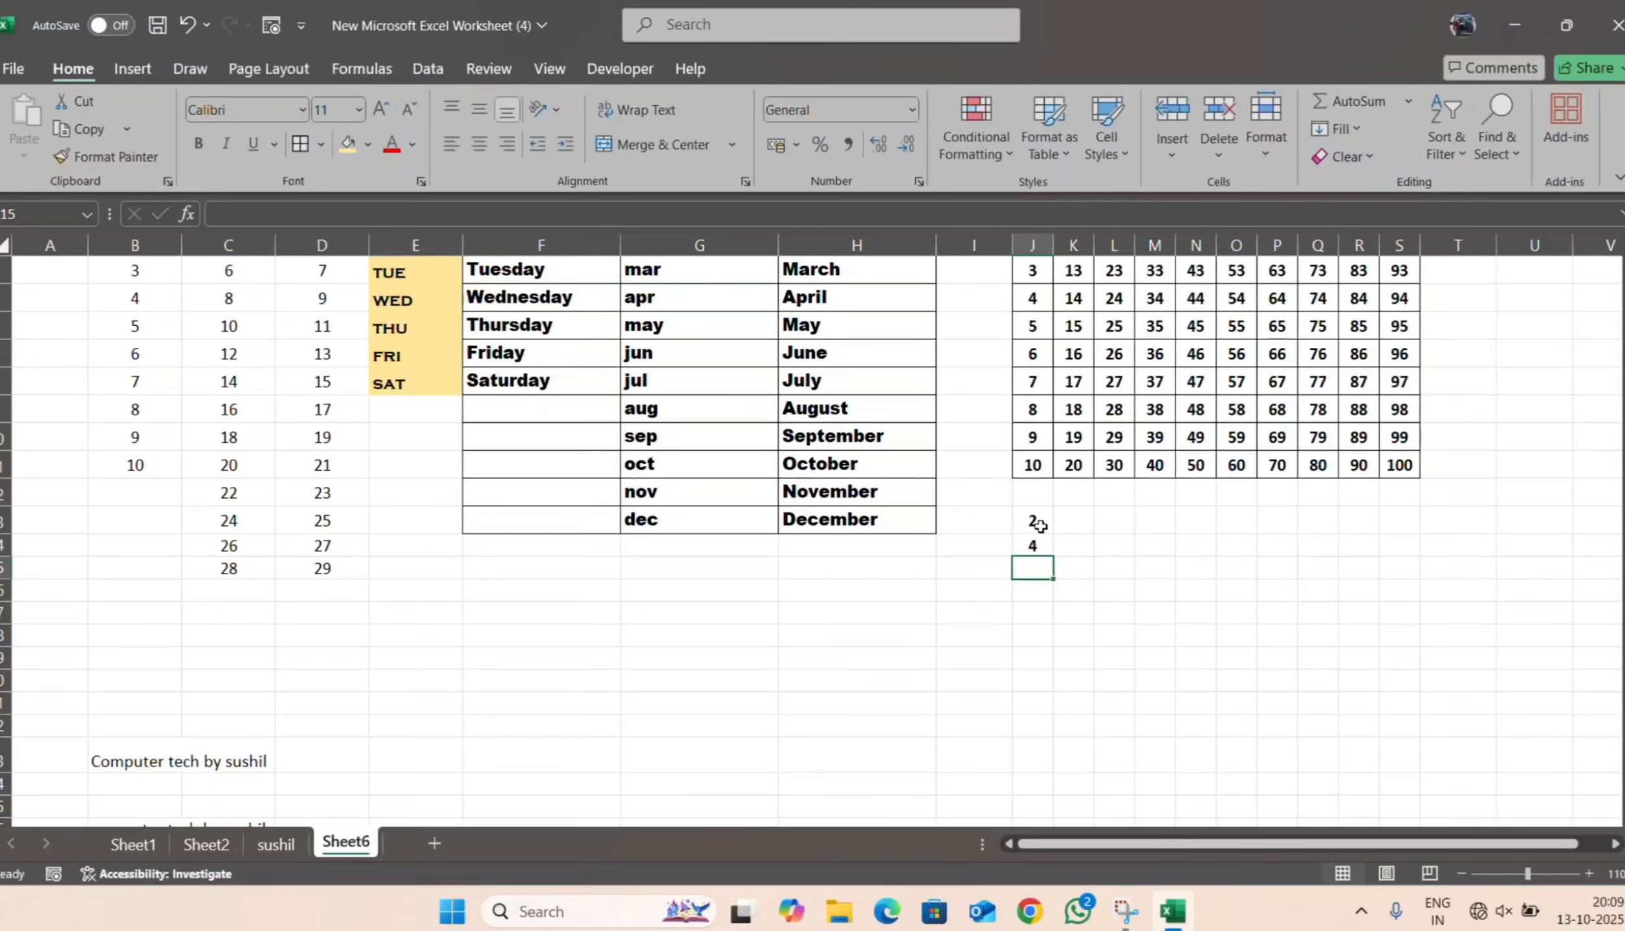
pyautogui.click(1062, 519)
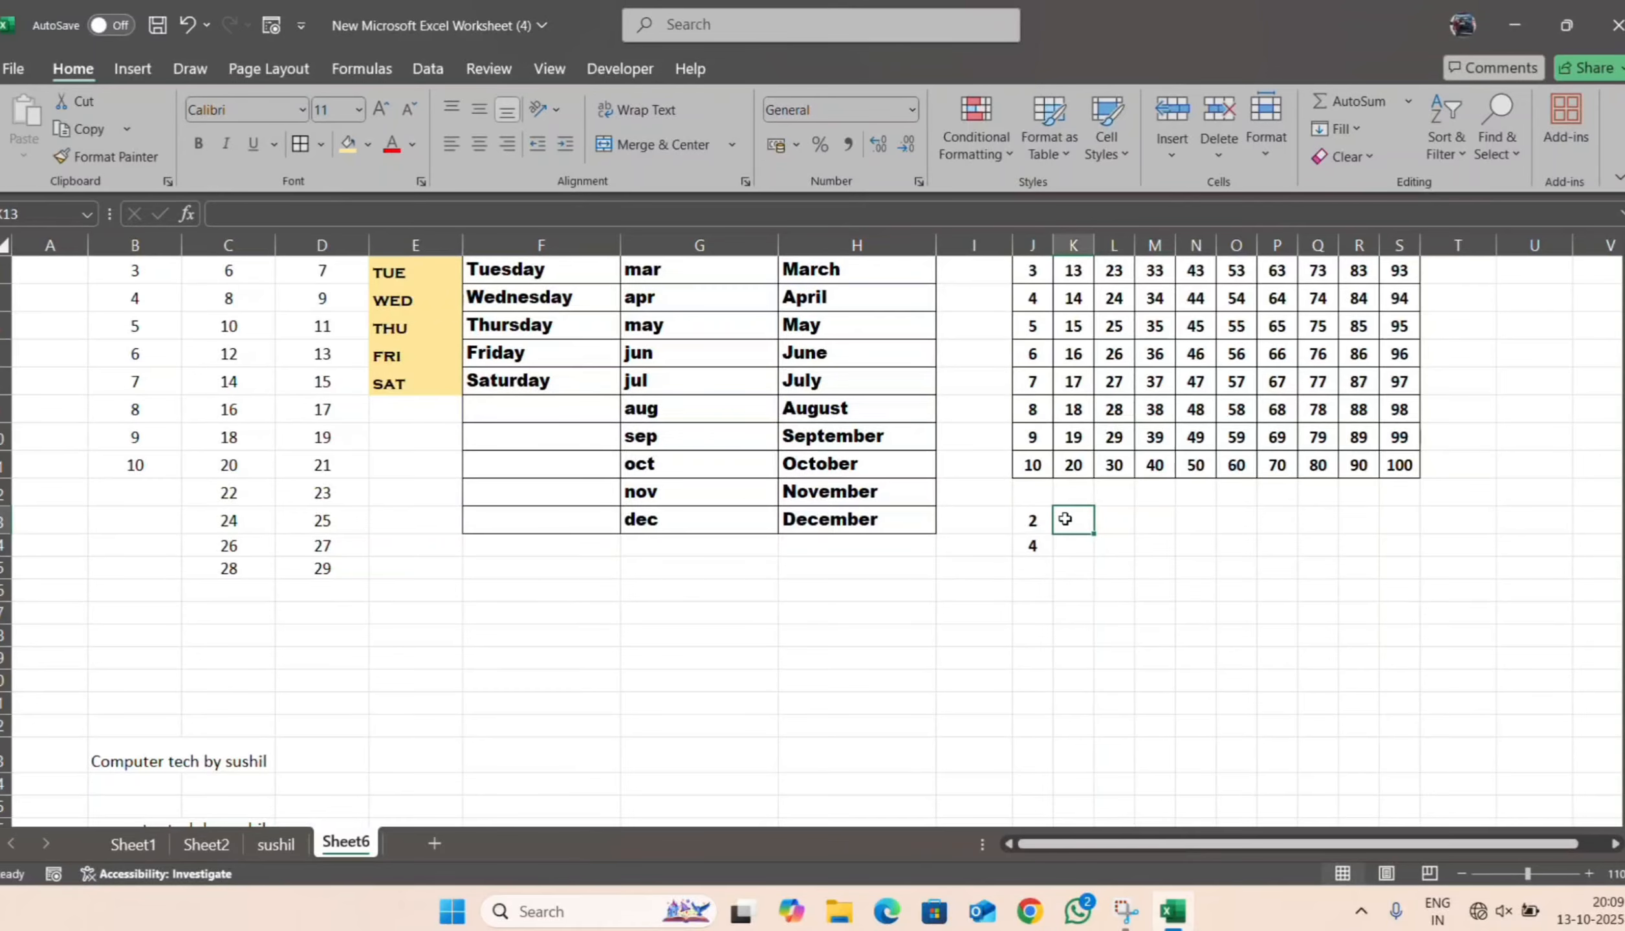
pyautogui.write('3')
pyautogui.press('Return')
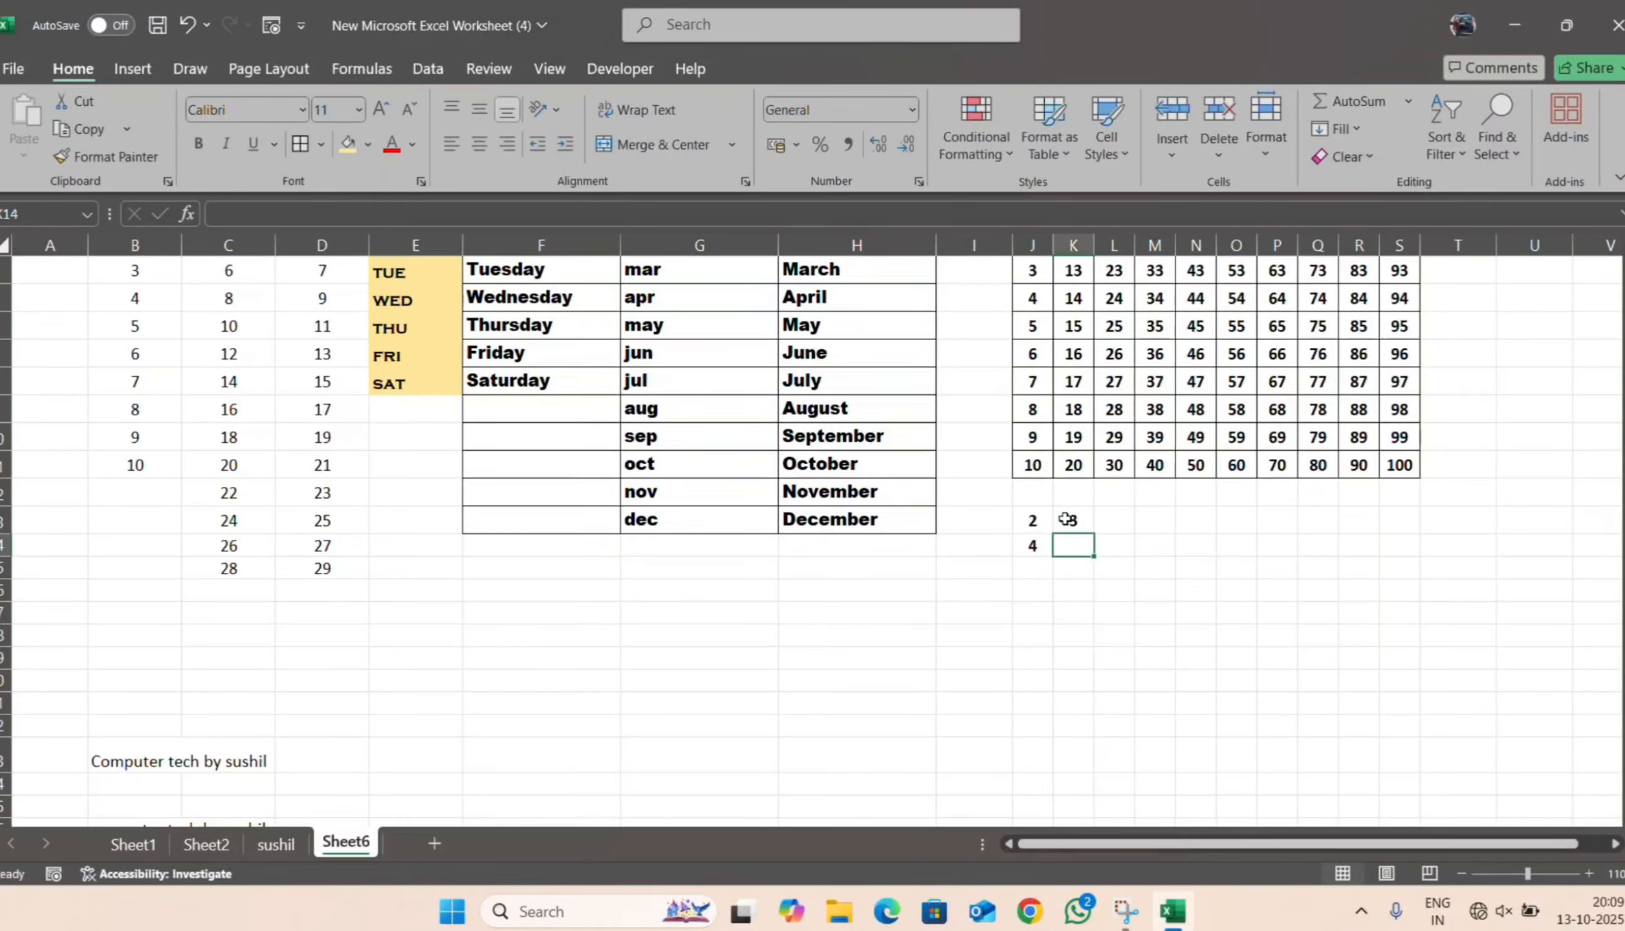
pyautogui.write('6')
pyautogui.press('Return')
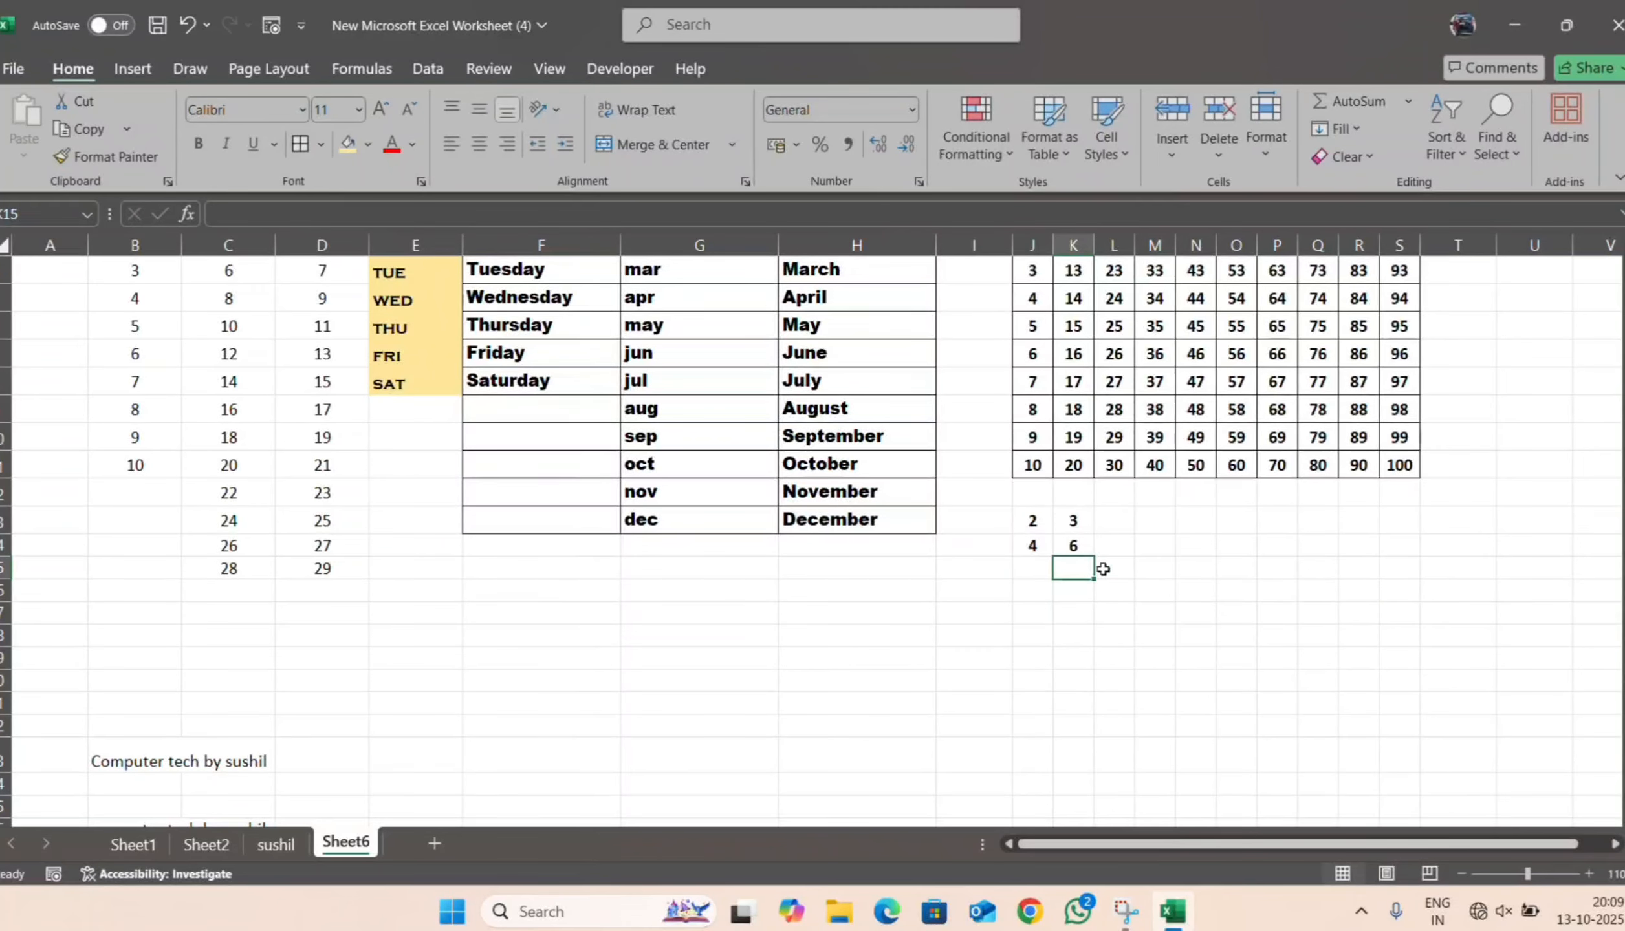
# - Fill the J13:K14 series down to row 22 and across to column S to build multiplication tables from 2 to 11
pyautogui.moveTo(1025, 521)
pyautogui.mouseDown()
pyautogui.moveTo(1072, 546)
pyautogui.moveTo(1107, 728)
pyautogui.mouseUp()
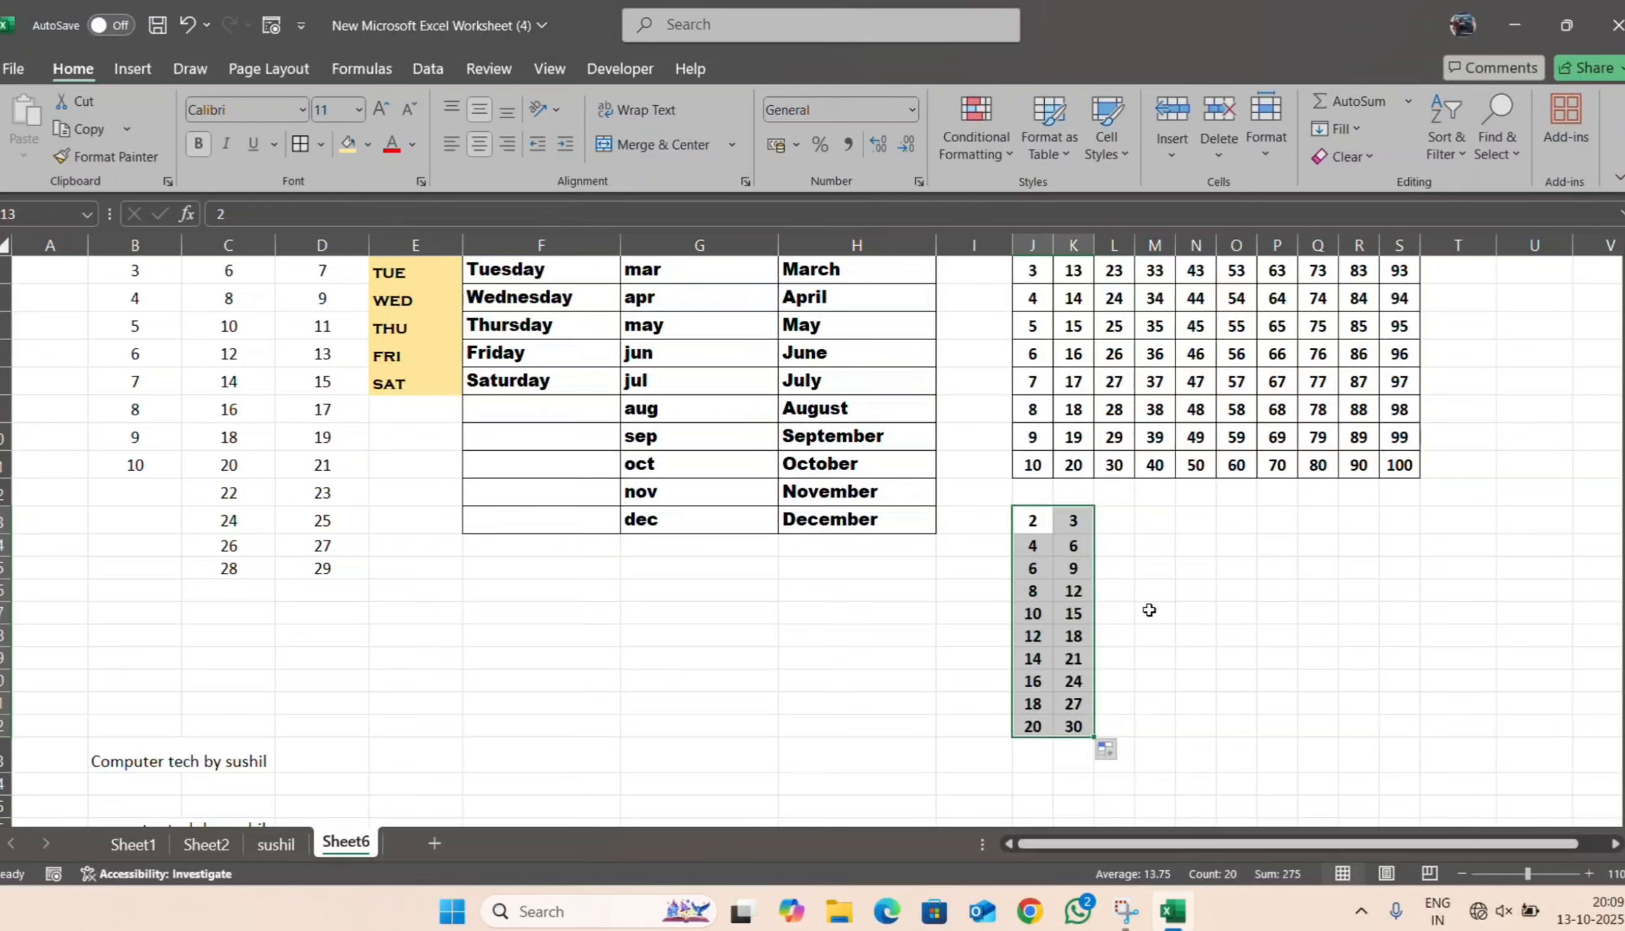
pyautogui.click(1137, 750)
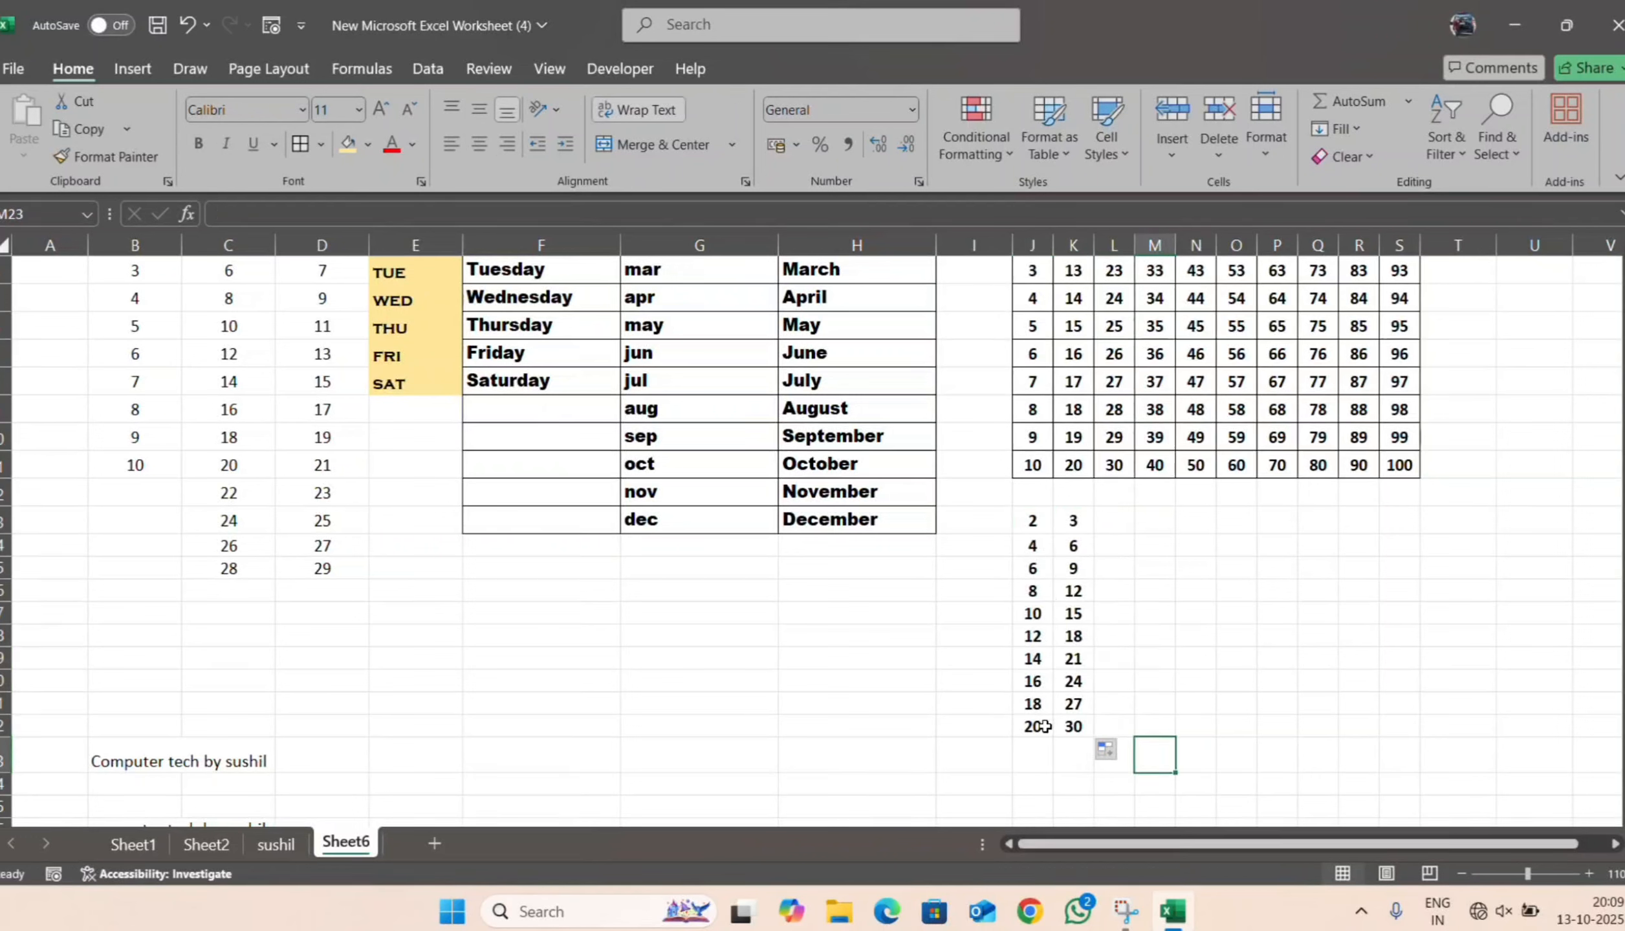
pyautogui.moveTo(1033, 521); pyautogui.dragTo(1410, 773)
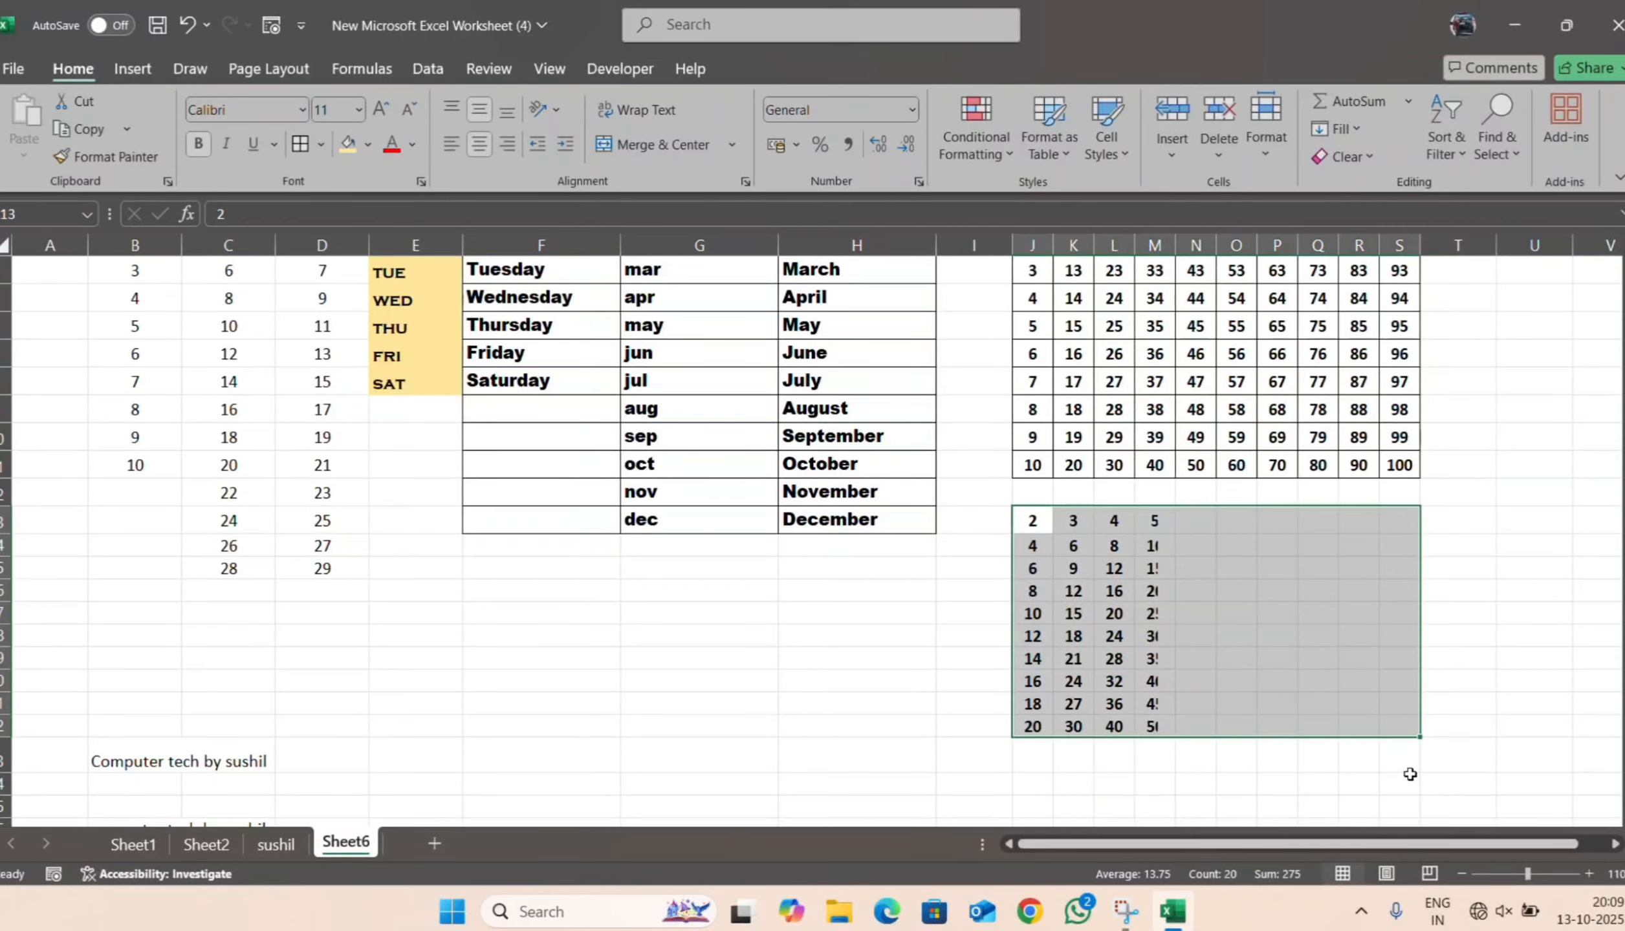
pyautogui.click(1353, 779)
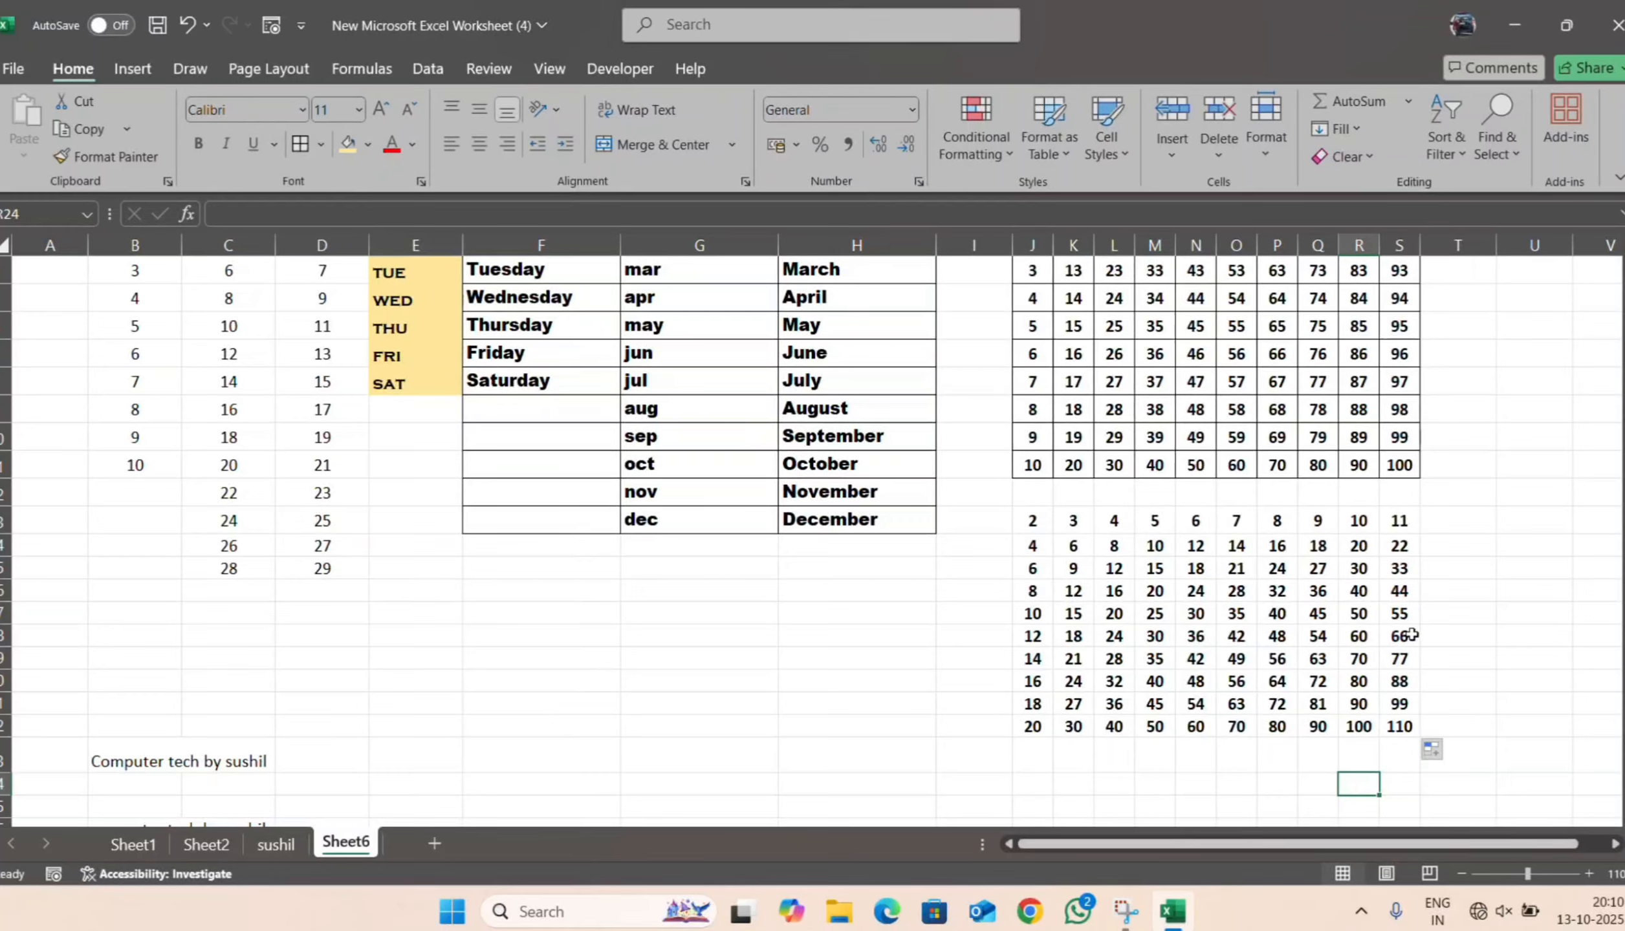
pyautogui.click(1449, 607)
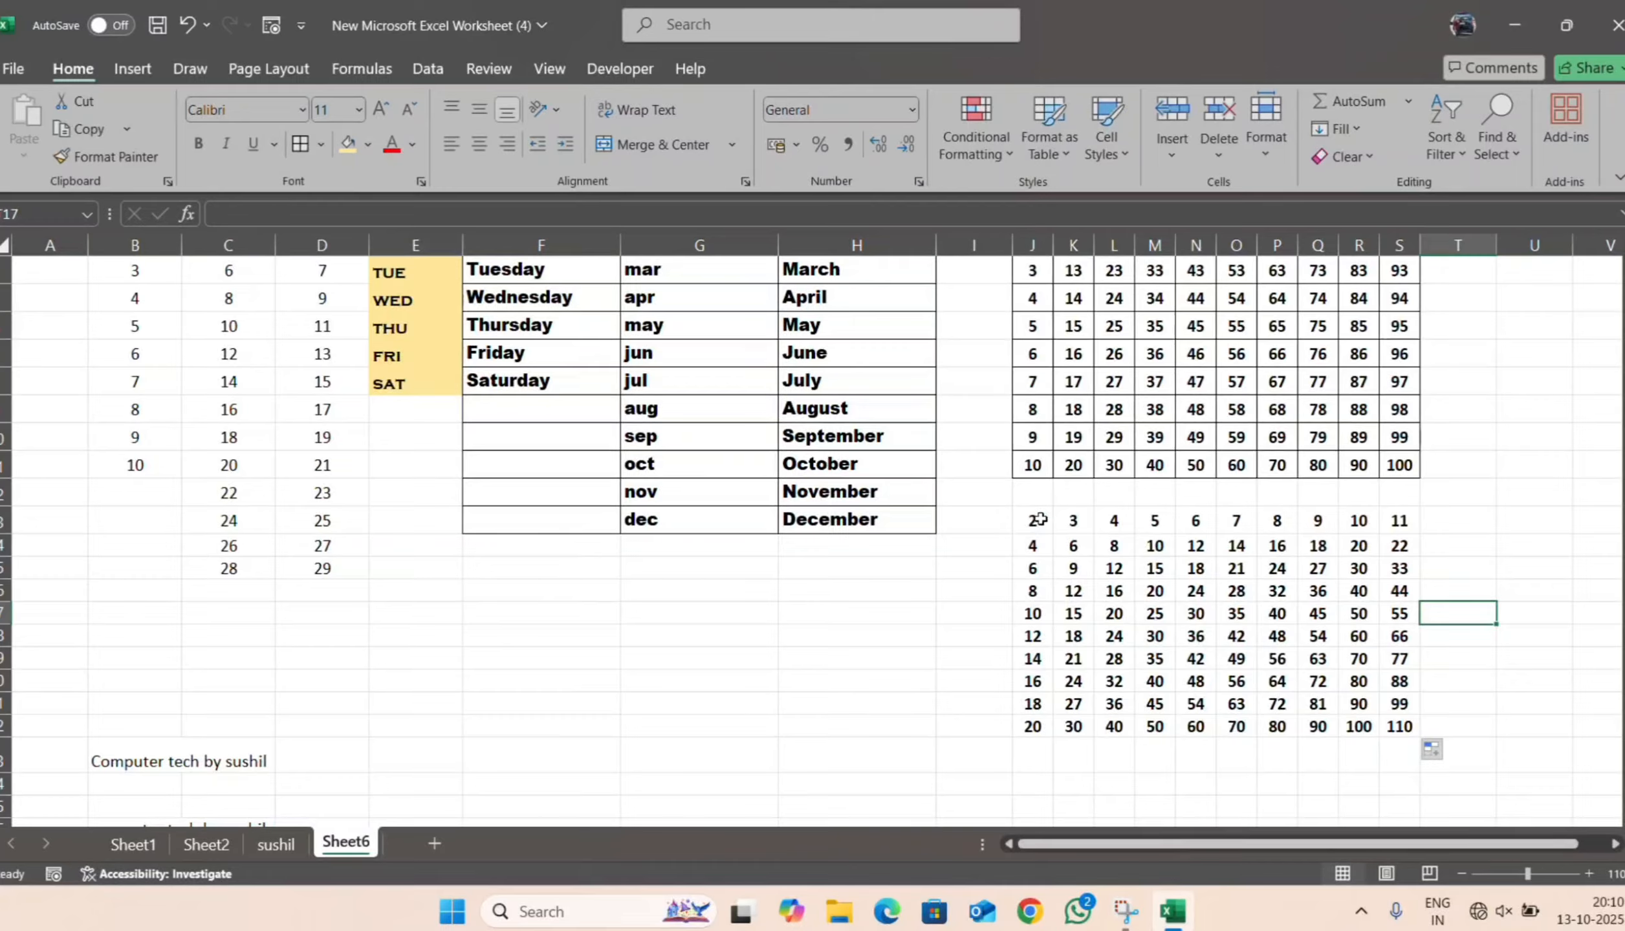
# - Apply All Borders and a light gray theme fill color to the multiplication tables in J13:S22
pyautogui.moveTo(1033, 520); pyautogui.dragTo(1398, 727)
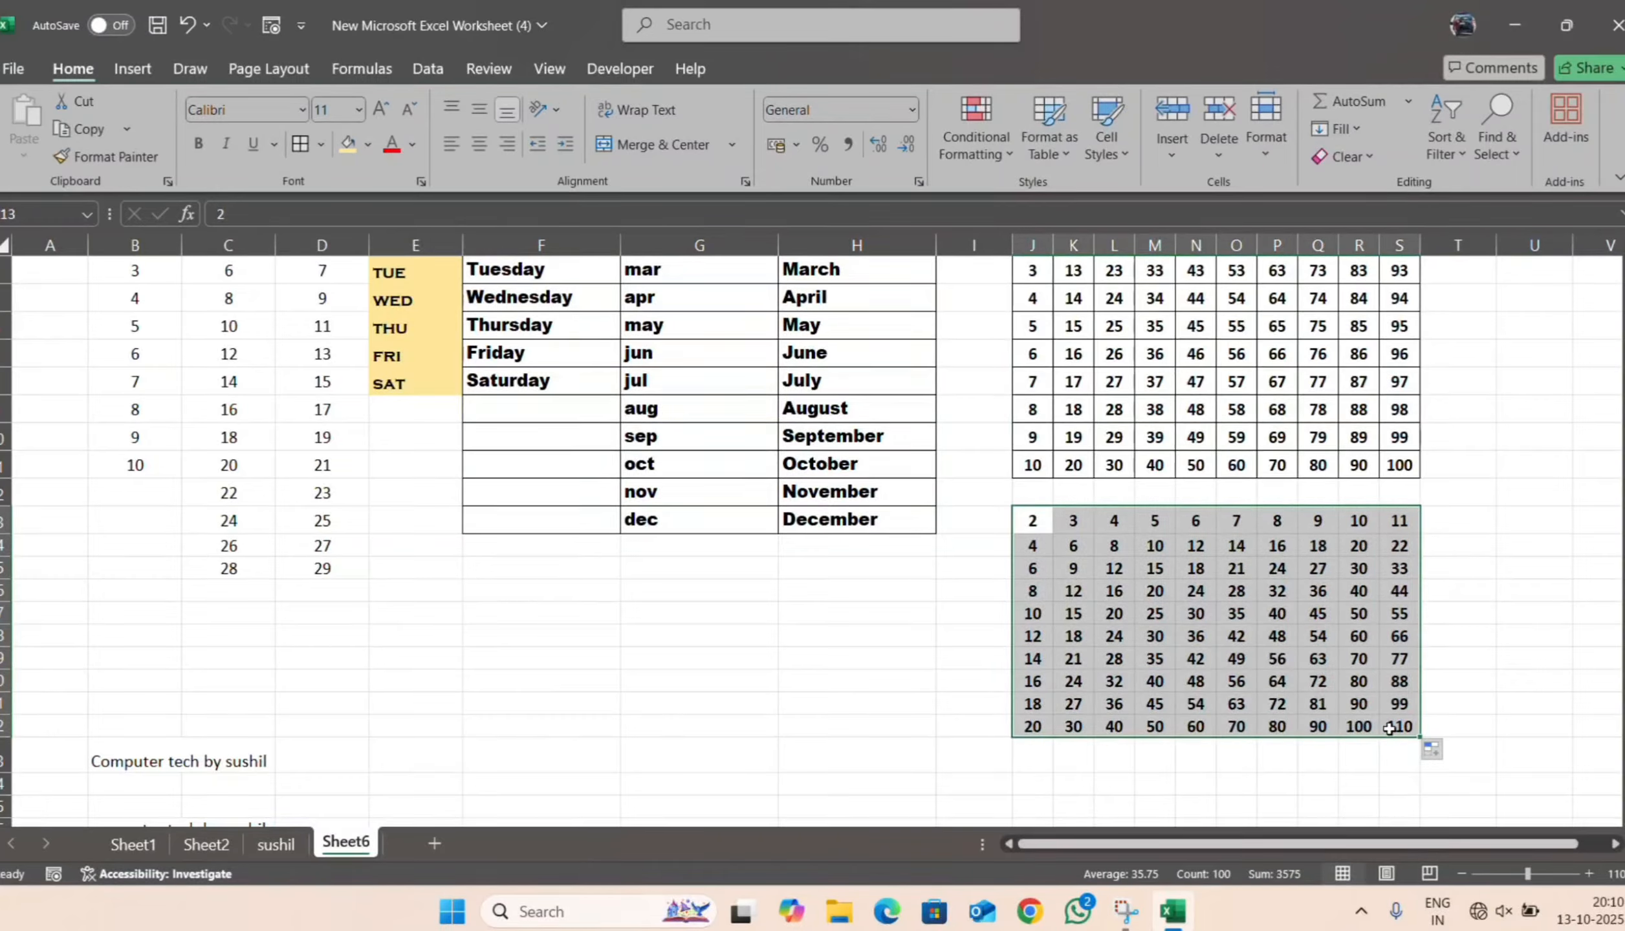
pyautogui.click(321, 144)
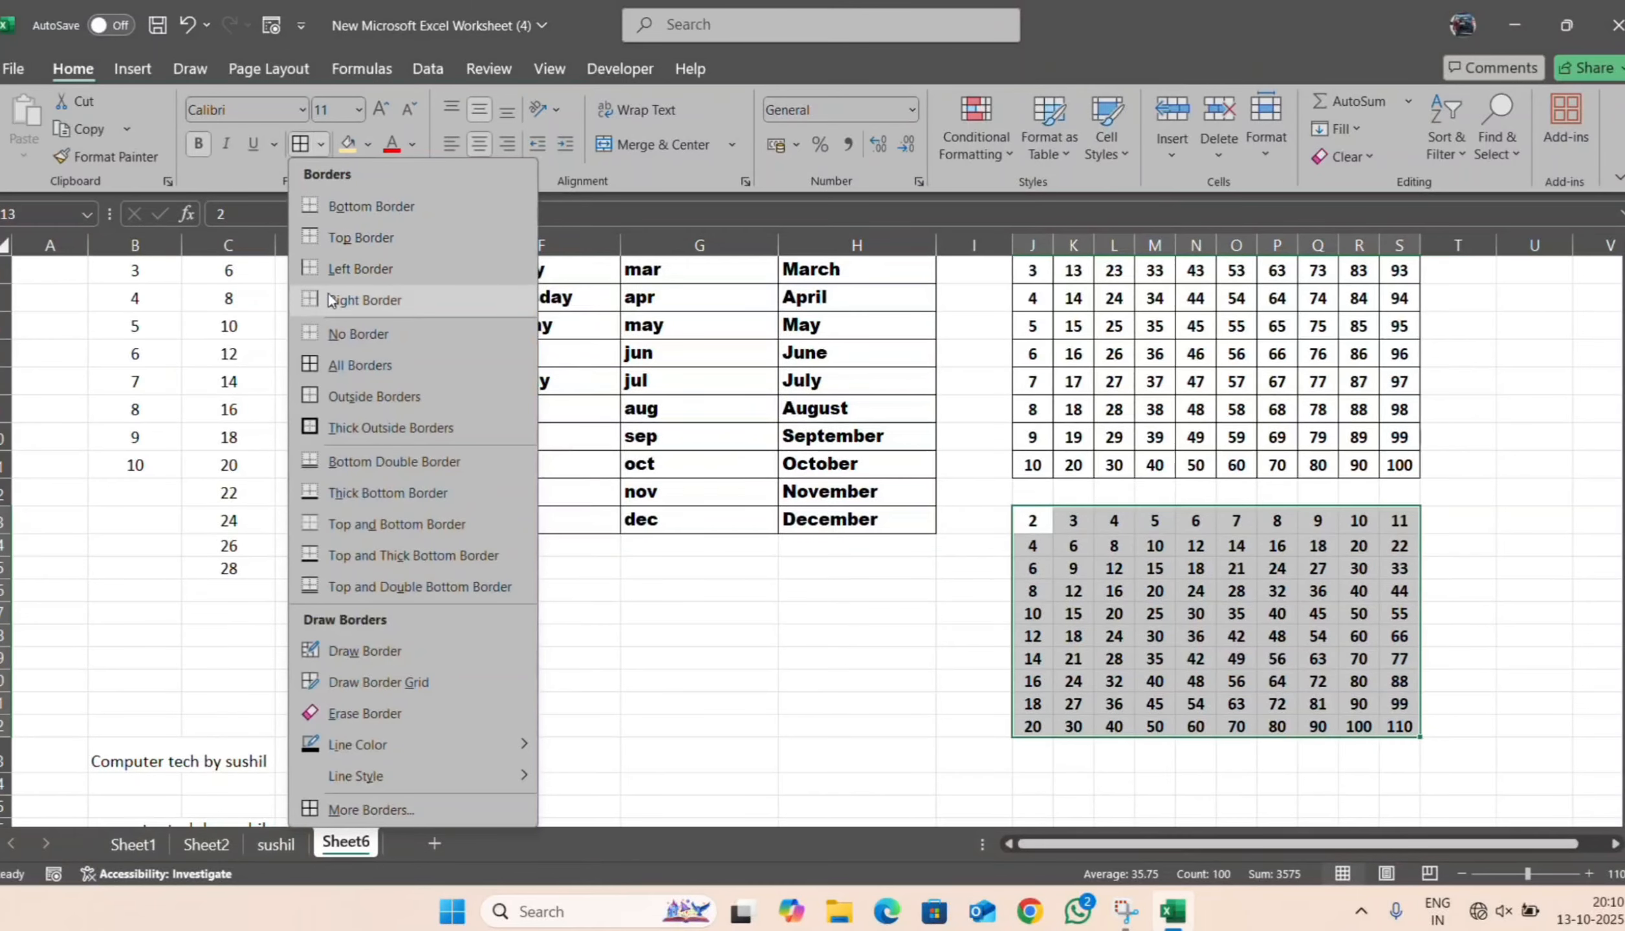
pyautogui.click(368, 364)
pyautogui.click(366, 145)
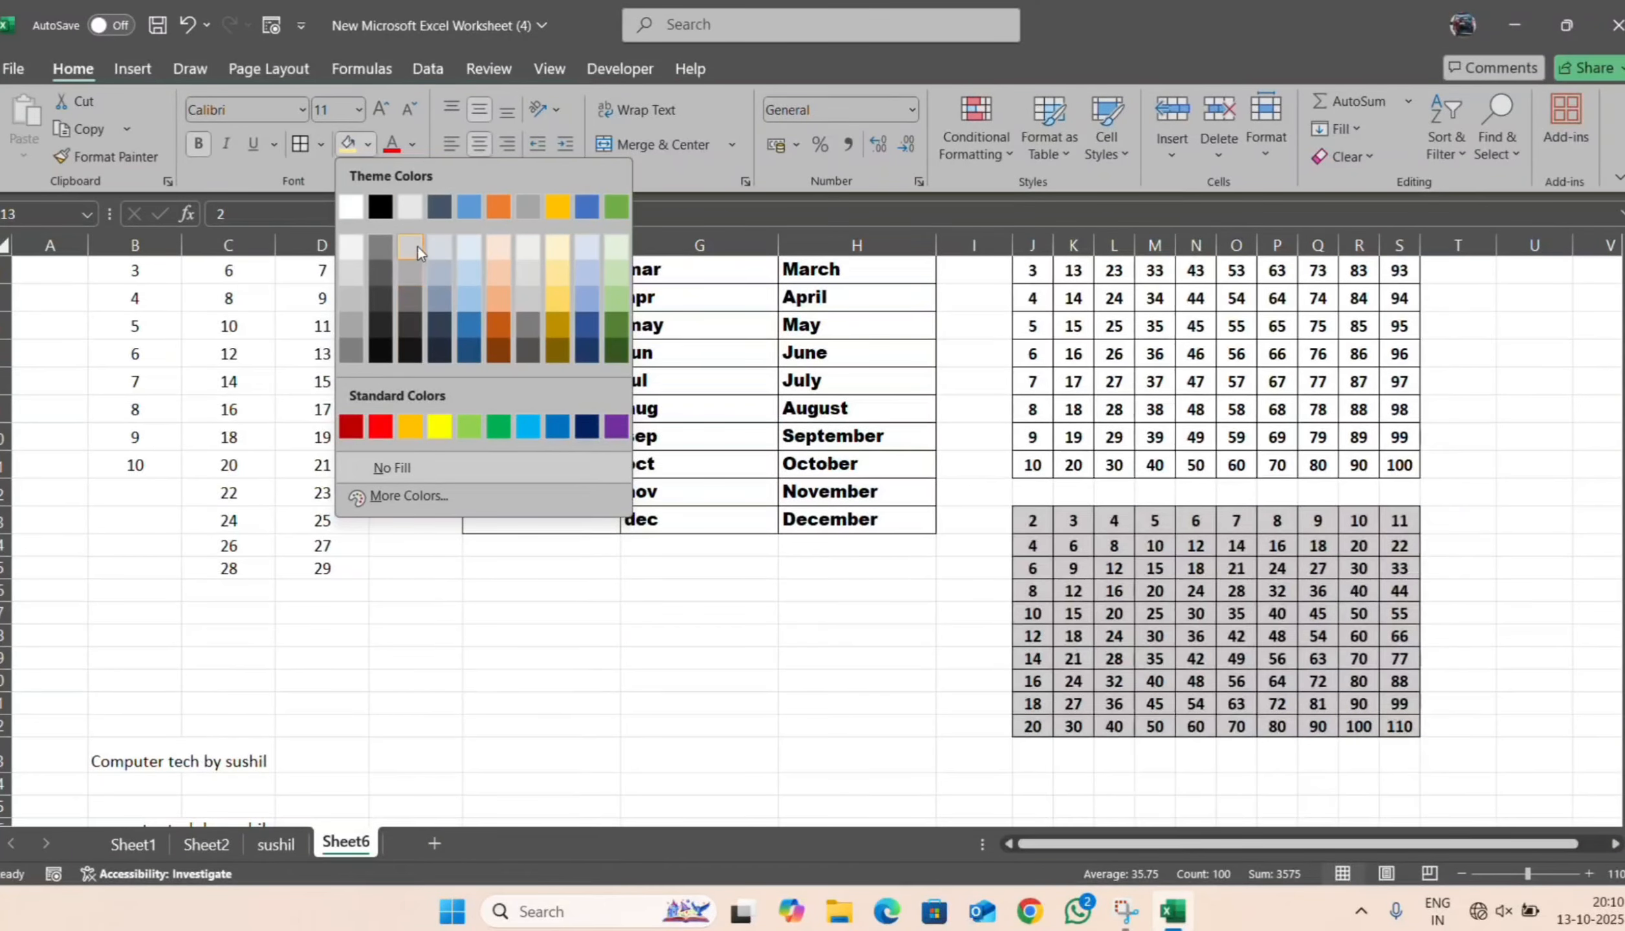
pyautogui.click(418, 246)
pyautogui.click(605, 638)
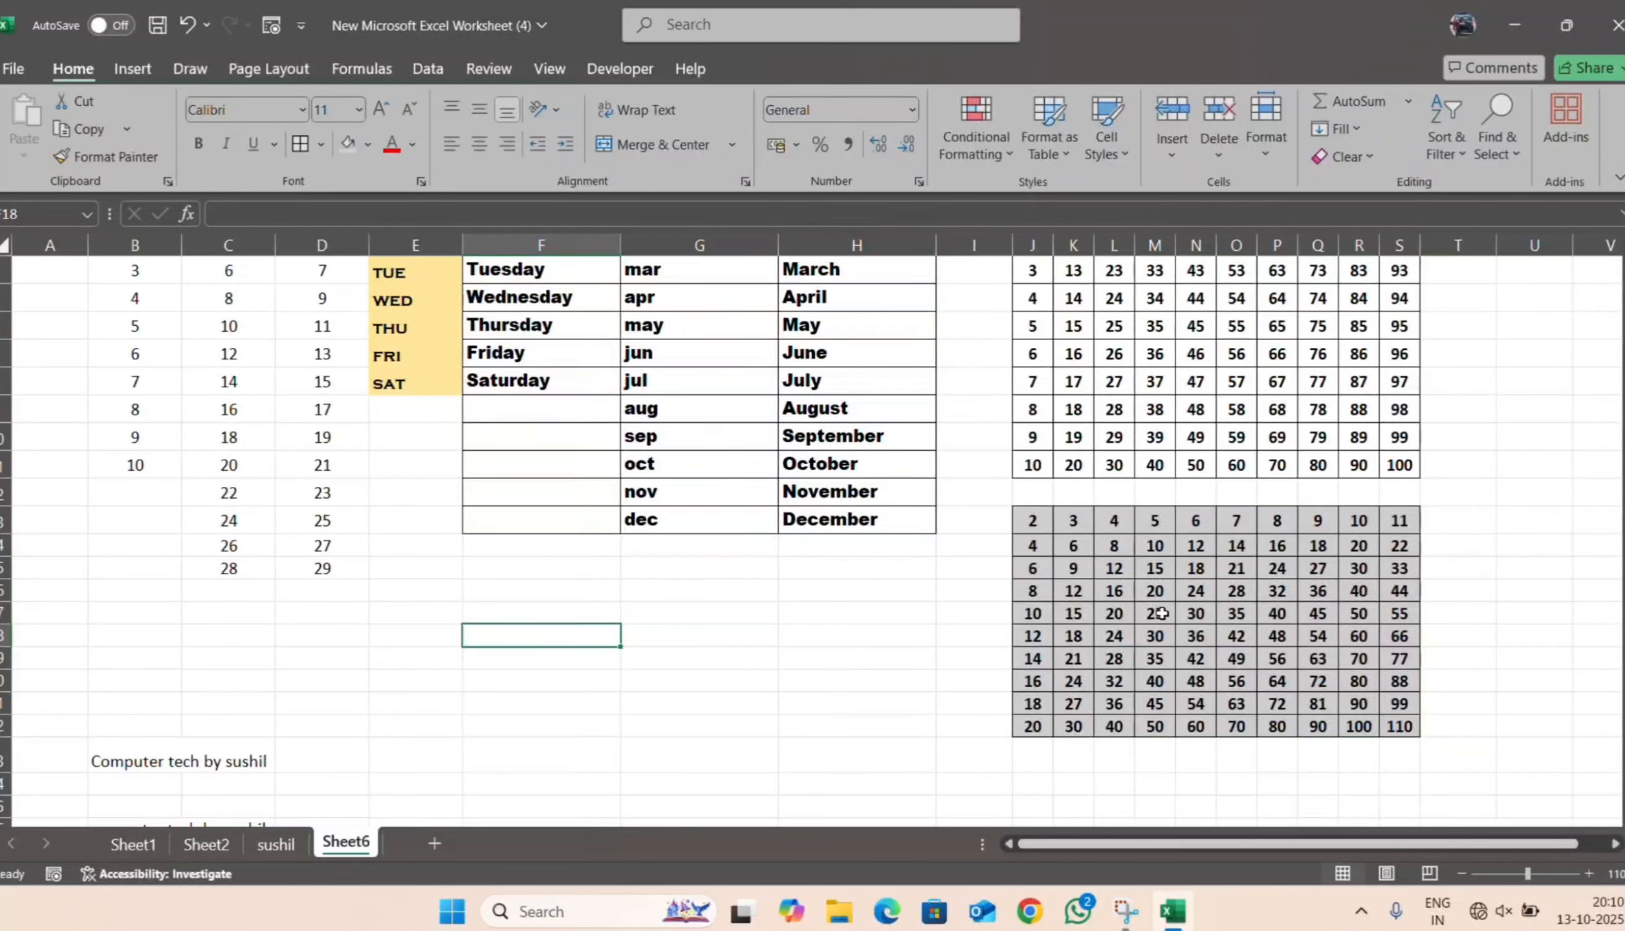
pyautogui.scroll(-2, 1158, 621)
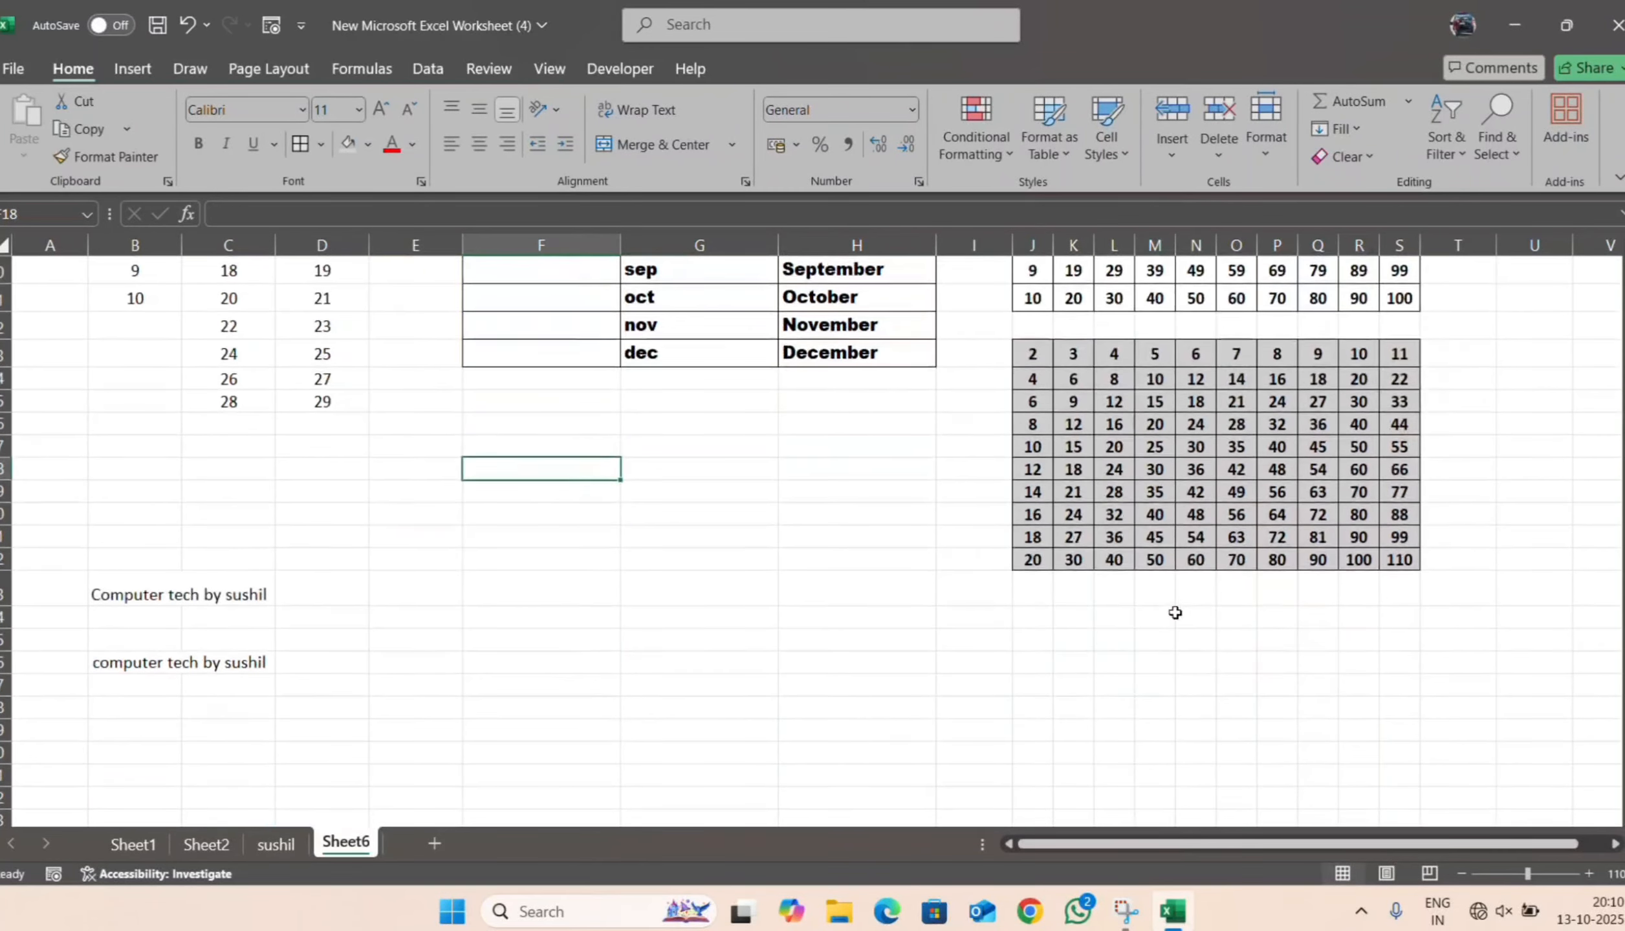
pyautogui.scroll(4, 1171, 613)
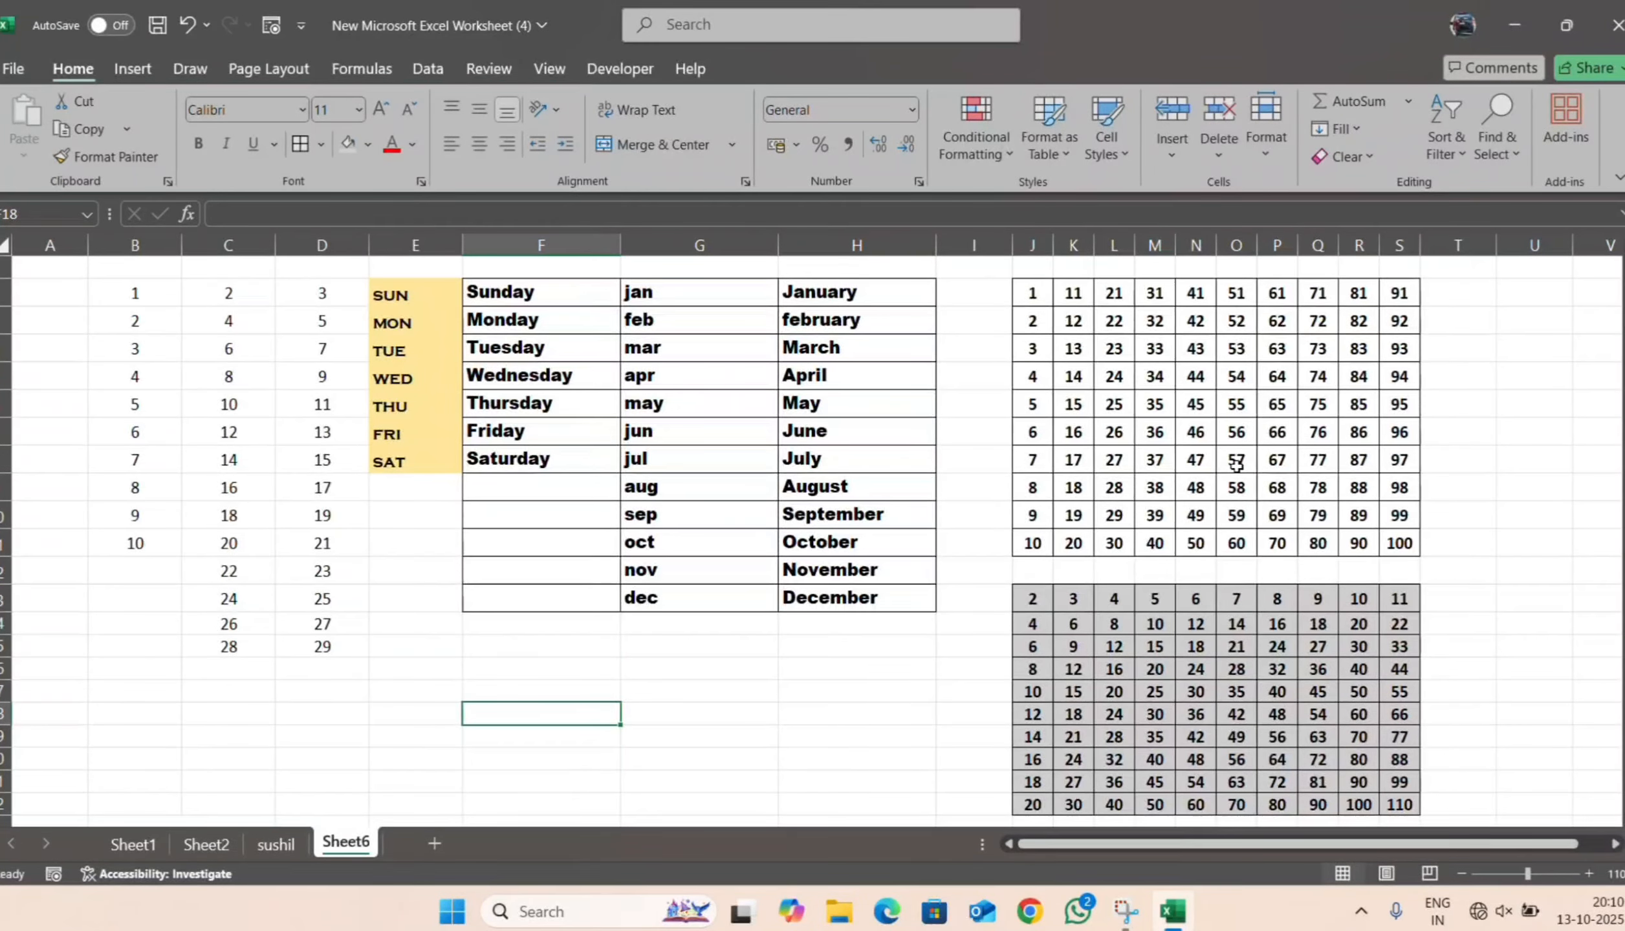
pyautogui.scroll(-1, 1236, 465)
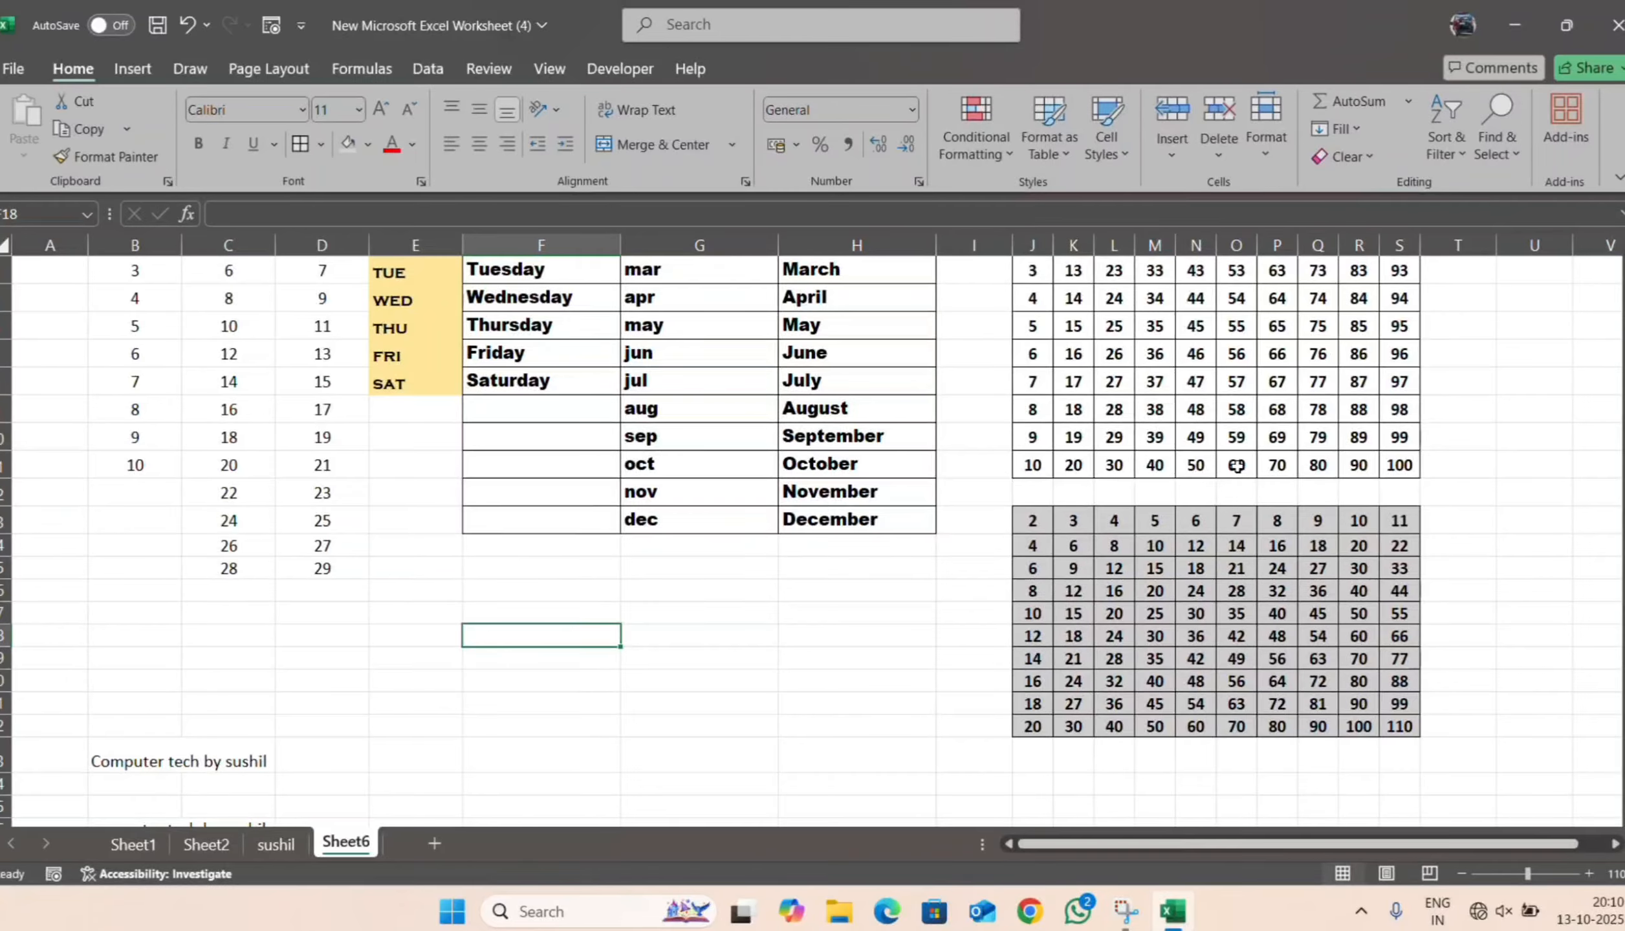
pyautogui.scroll(-3, 1236, 466)
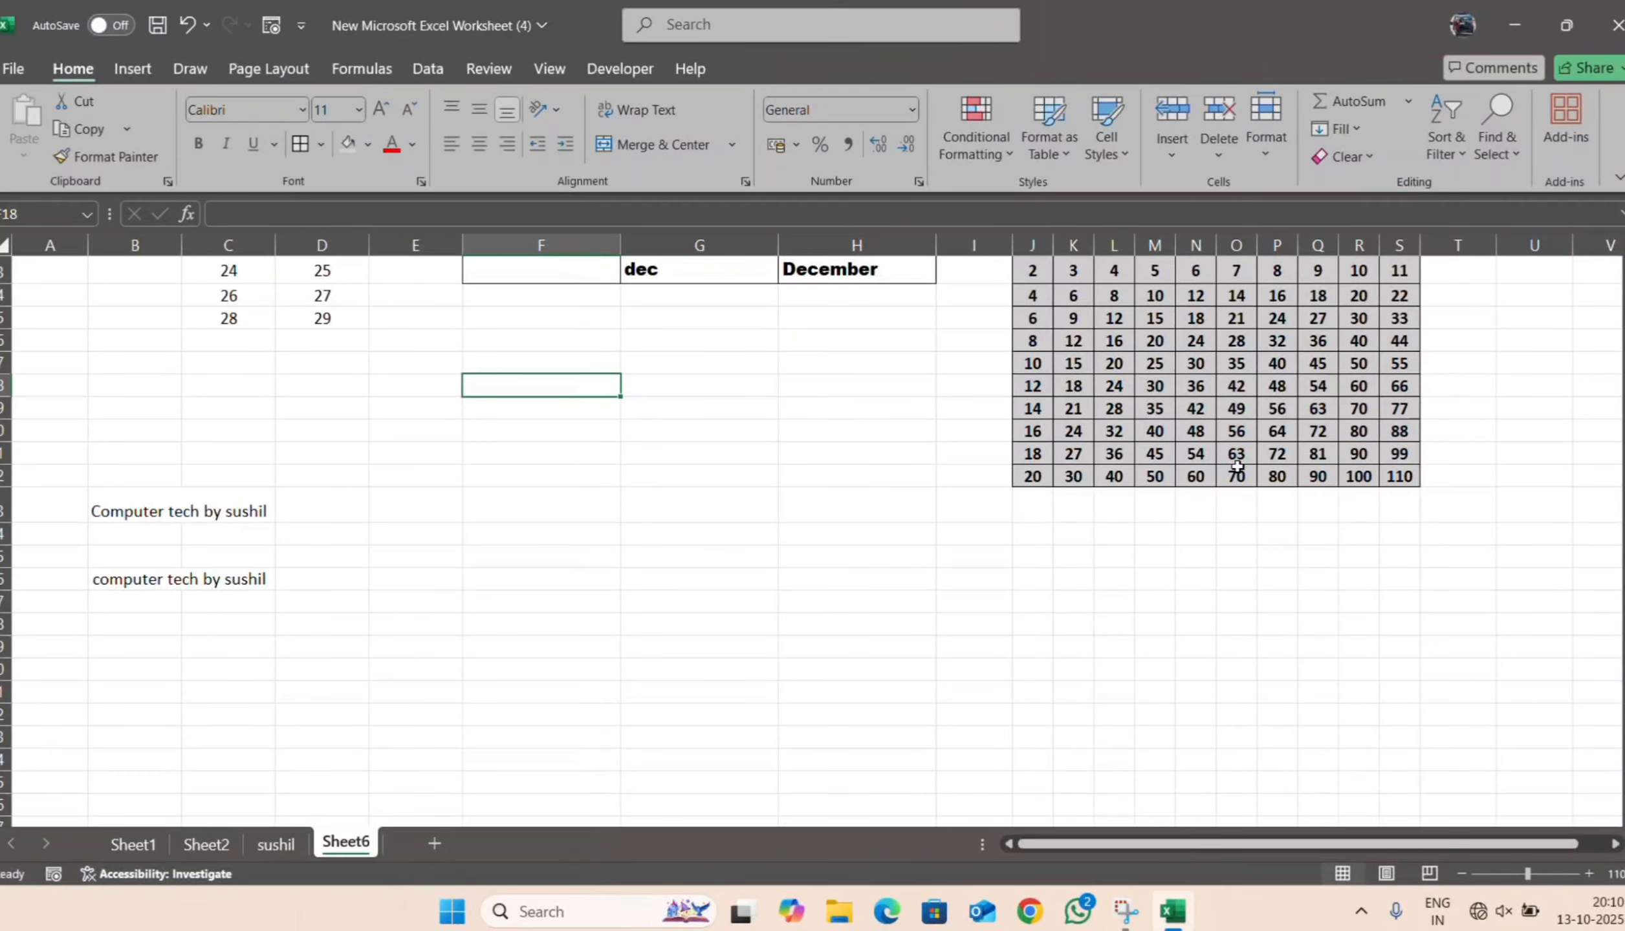
pyautogui.scroll(4, 1236, 466)
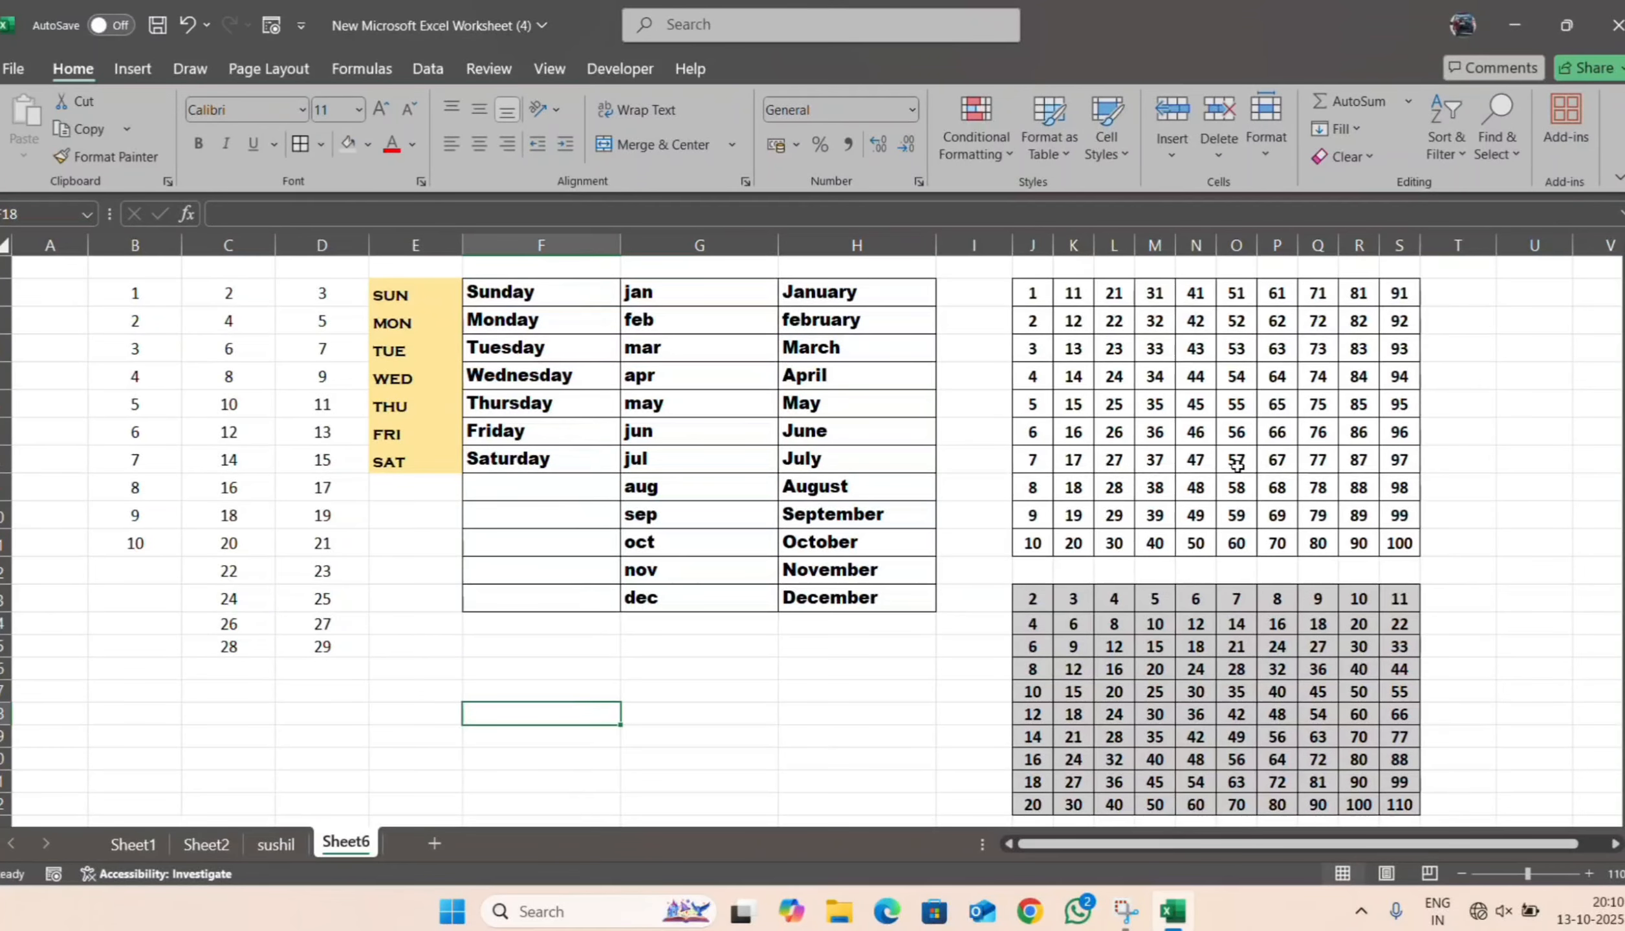
pyautogui.scroll(-2, 1236, 466)
pyautogui.click(856, 672)
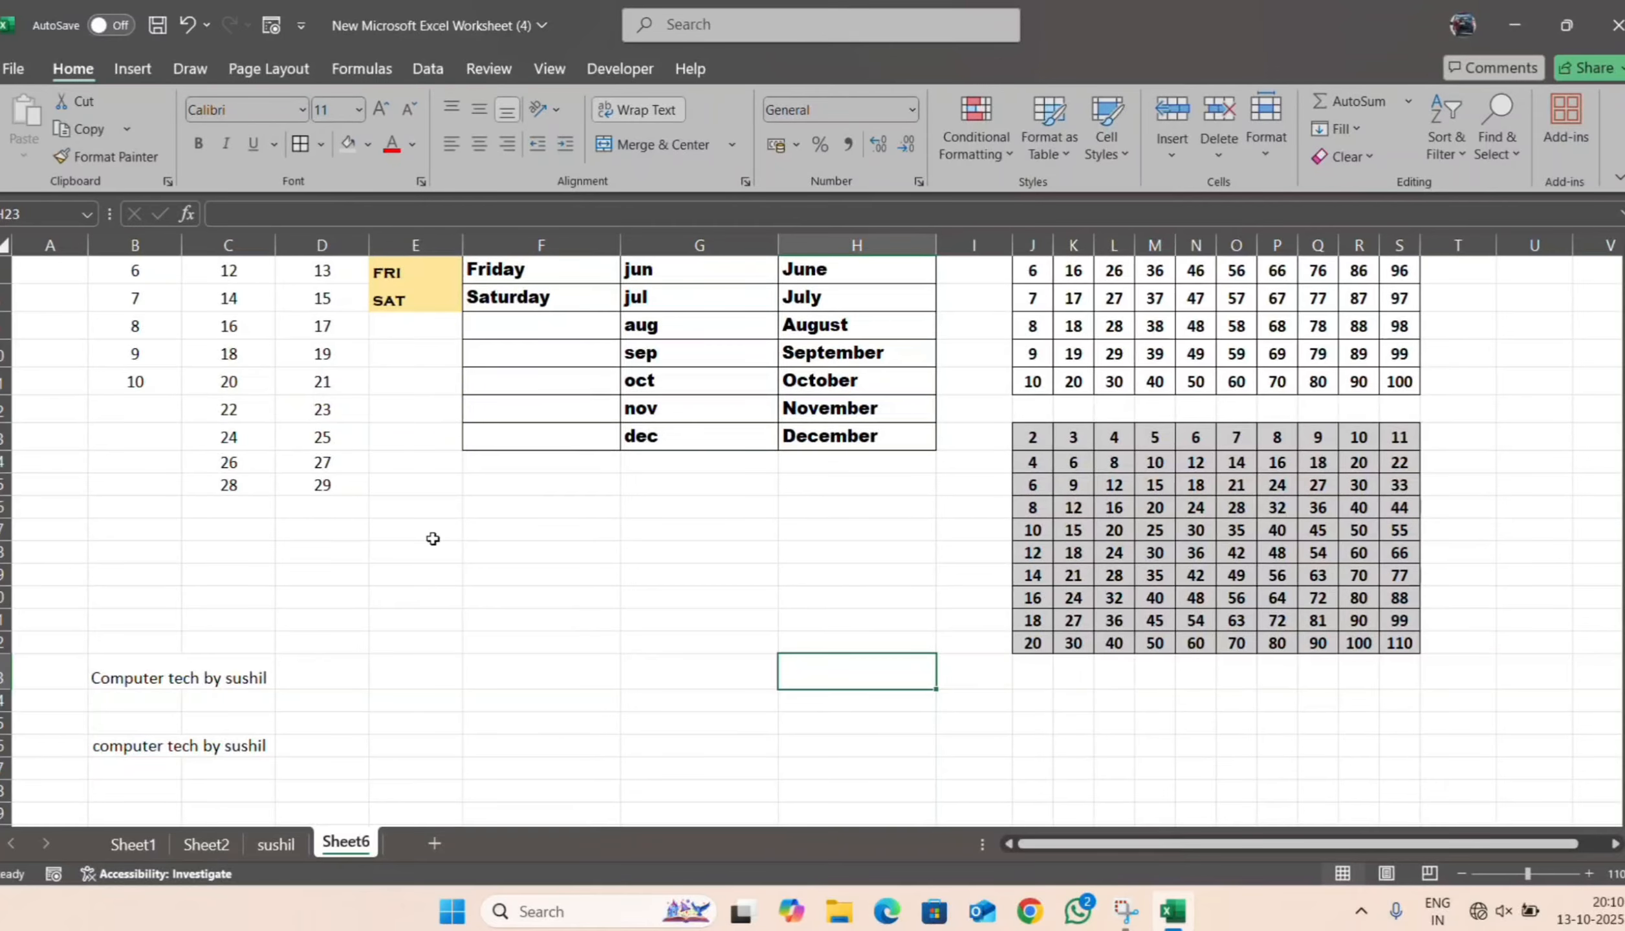
pyautogui.scroll(-4, 433, 539)
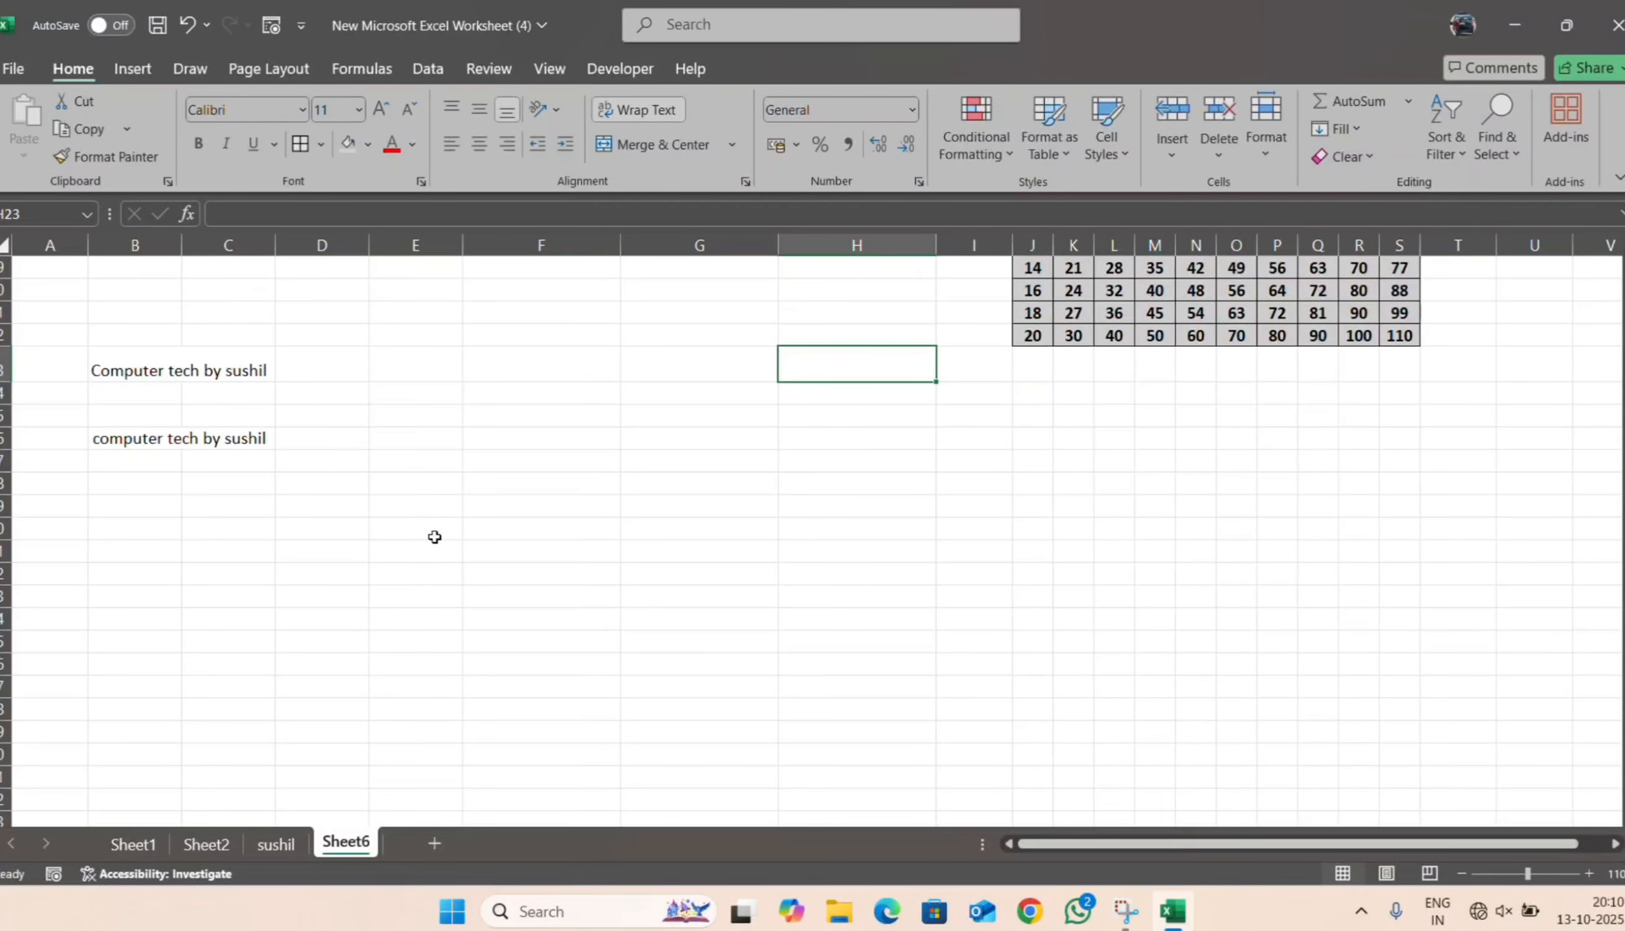
pyautogui.scroll(-1, 434, 537)
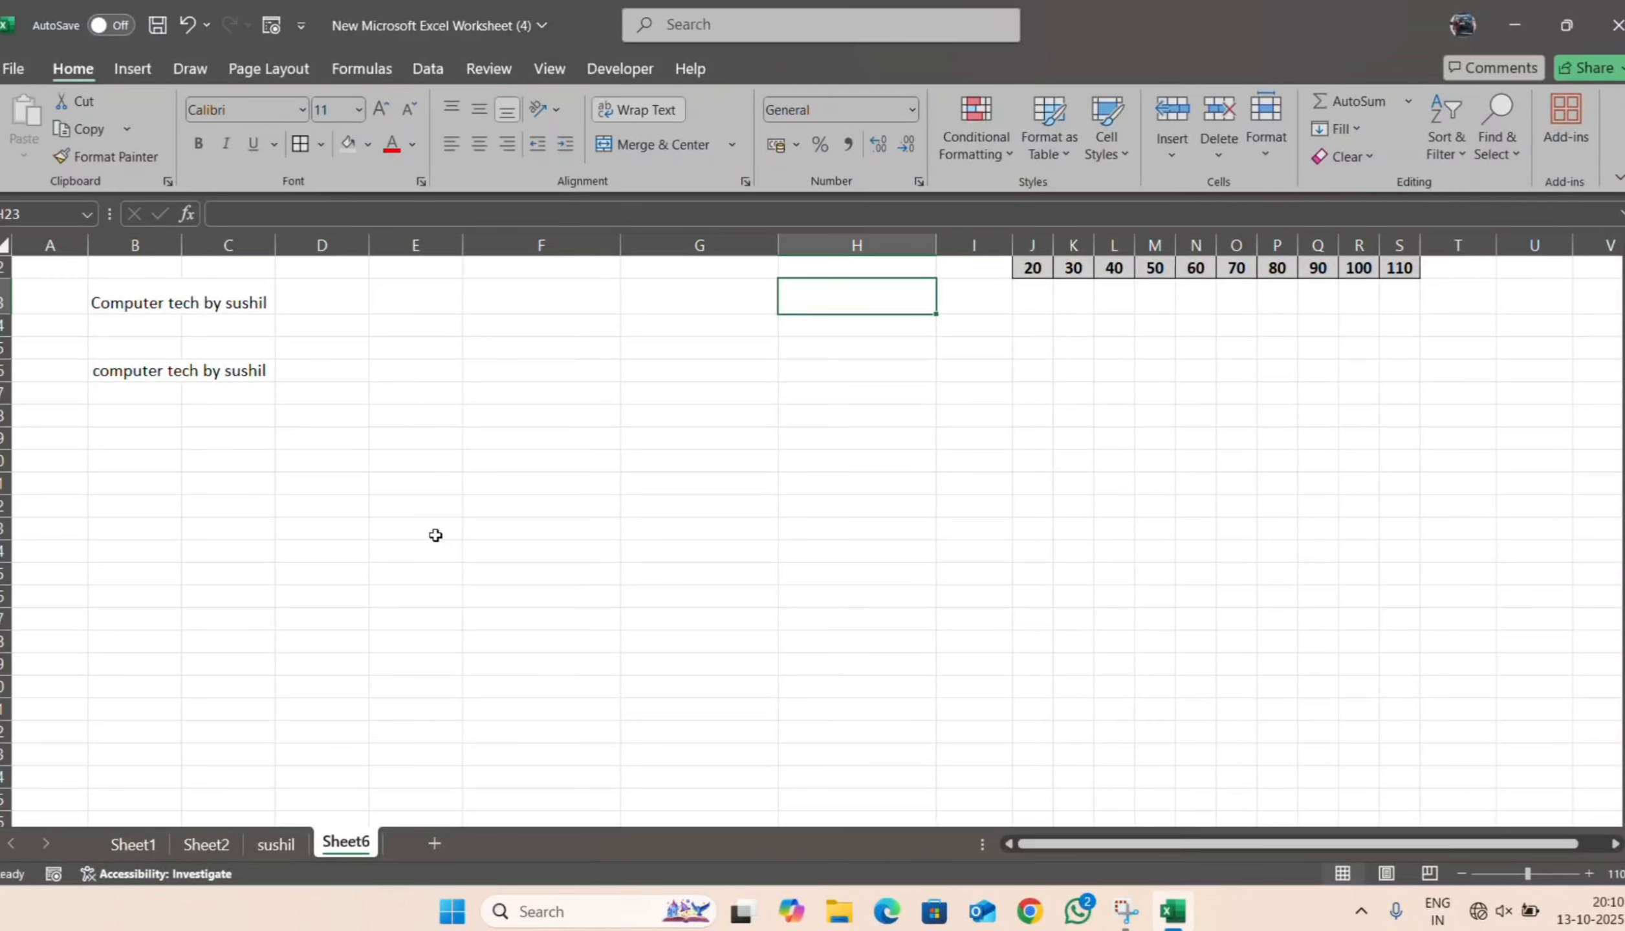
pyautogui.scroll(4, 436, 535)
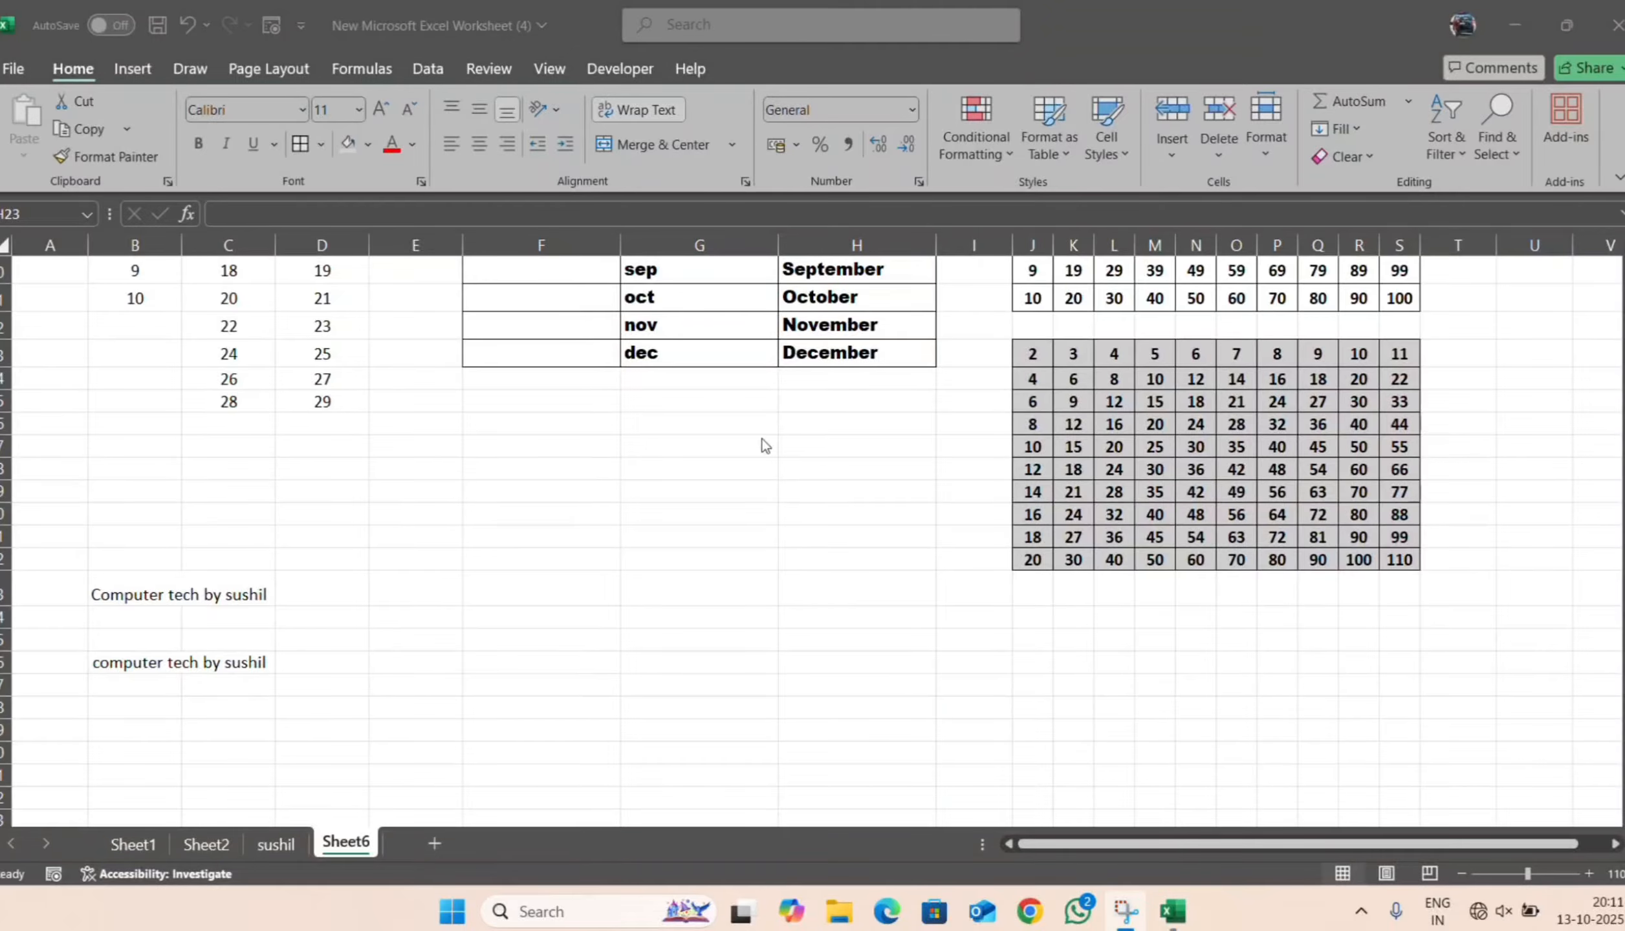
pyautogui.scroll(-1, 765, 551)
pyautogui.scroll(4, 763, 548)
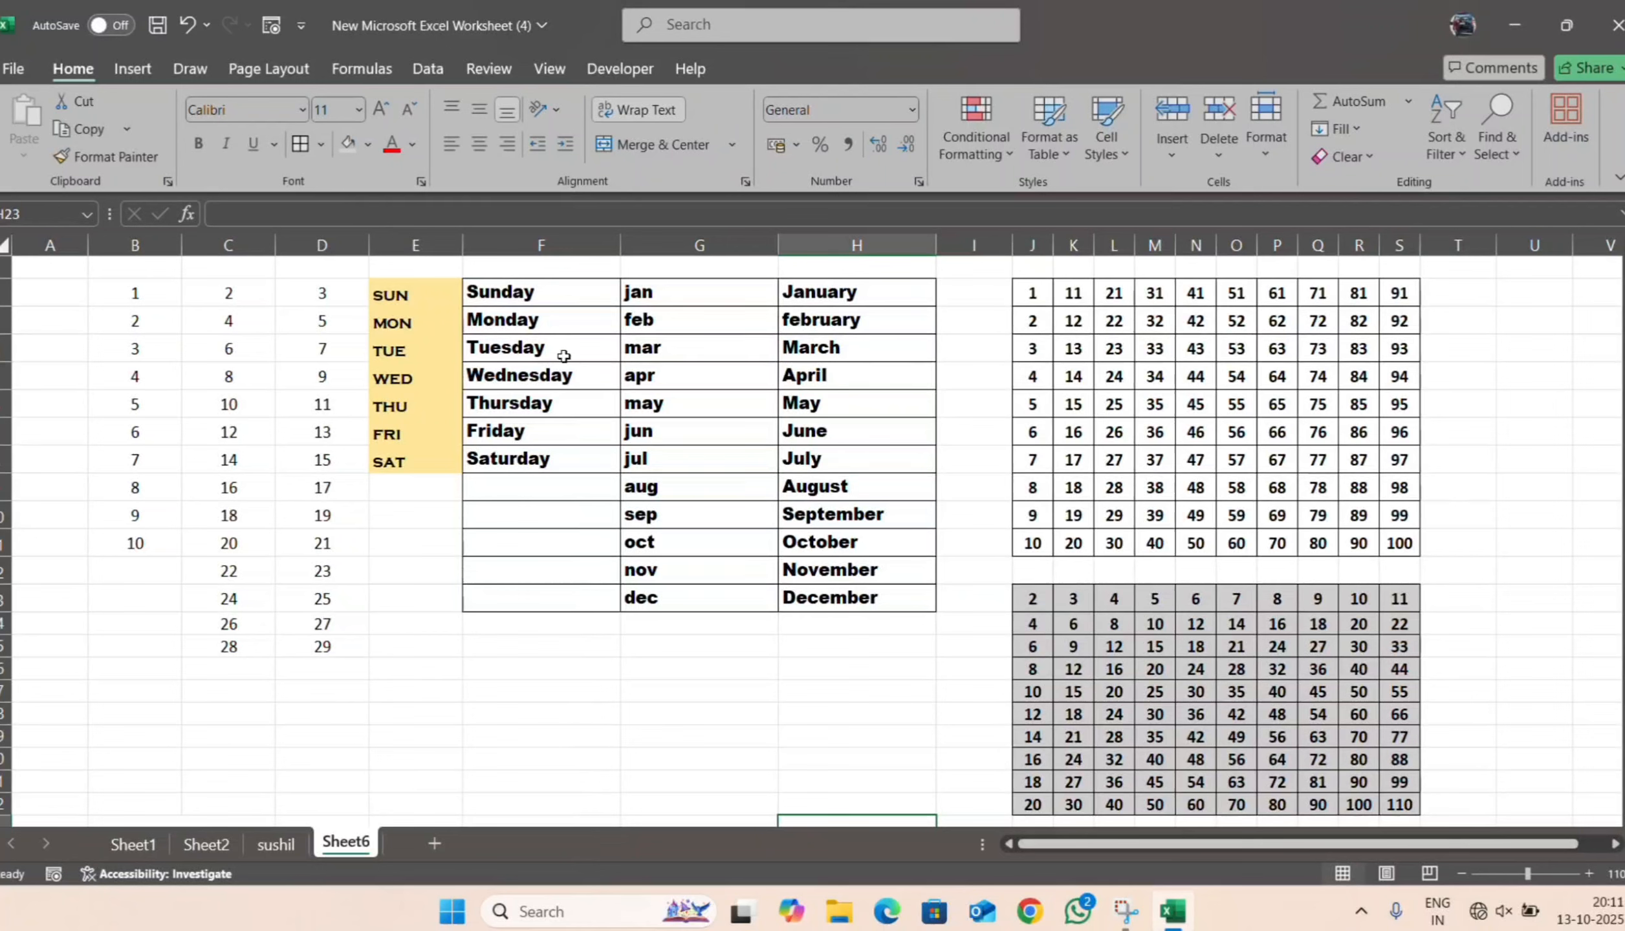
# - Copy the weekday names Sunday to Saturday from F2:F8 and paste them starting at cell F23
pyautogui.click(486, 290)
pyautogui.moveTo(486, 289); pyautogui.dragTo(569, 467)
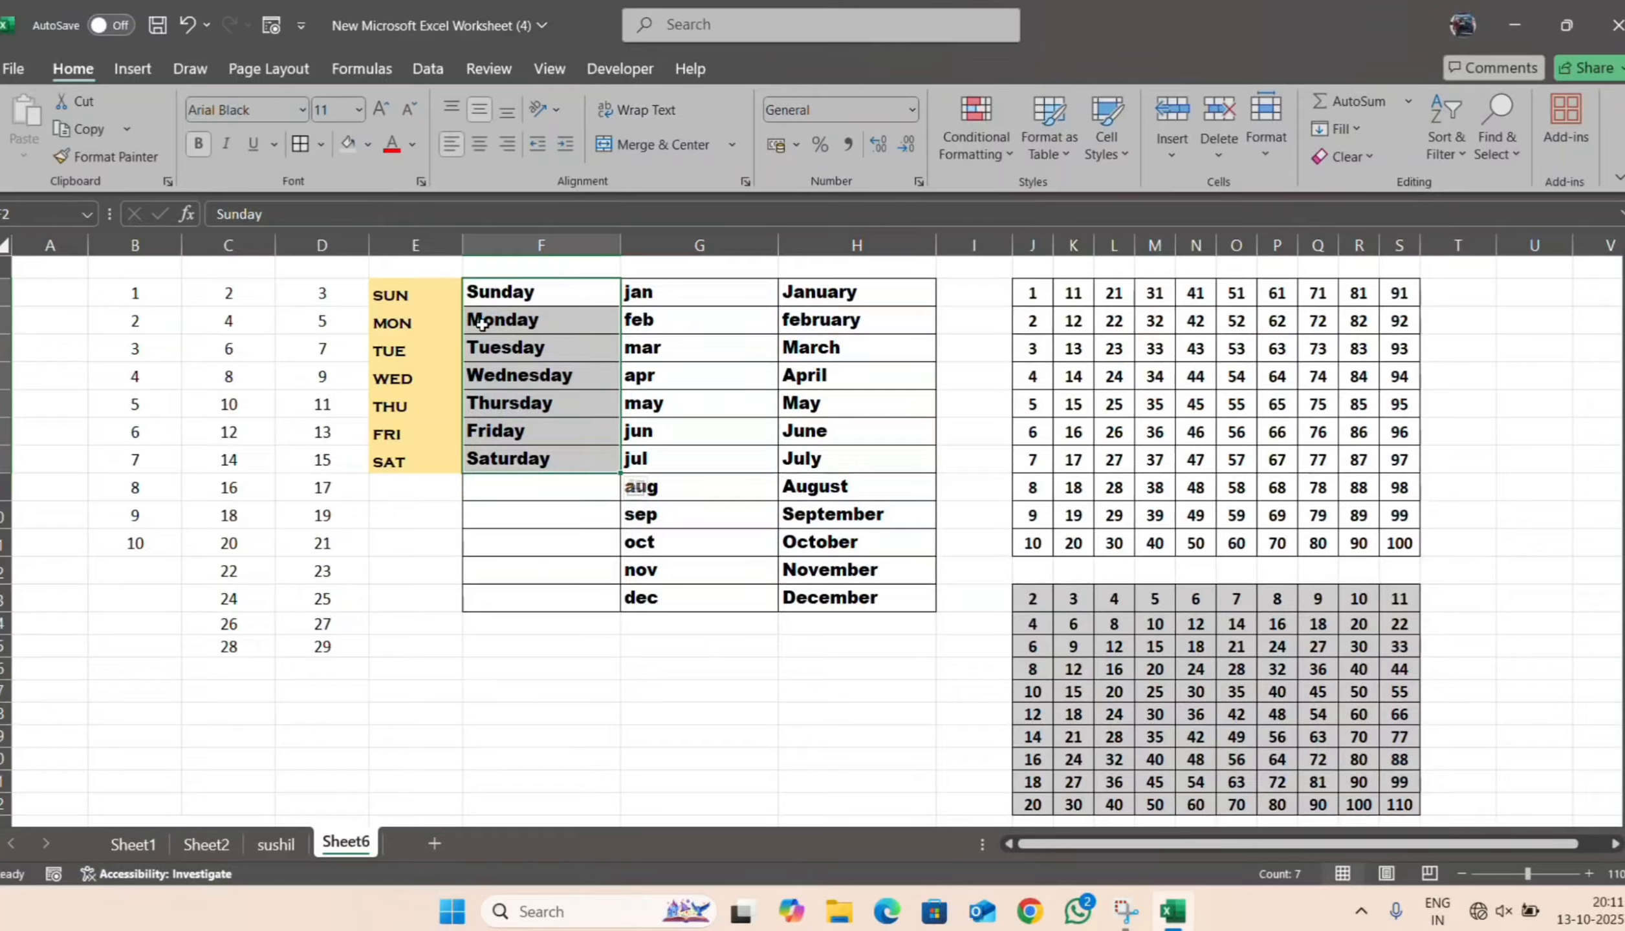
pyautogui.rightClick(526, 360)
pyautogui.click(587, 267)
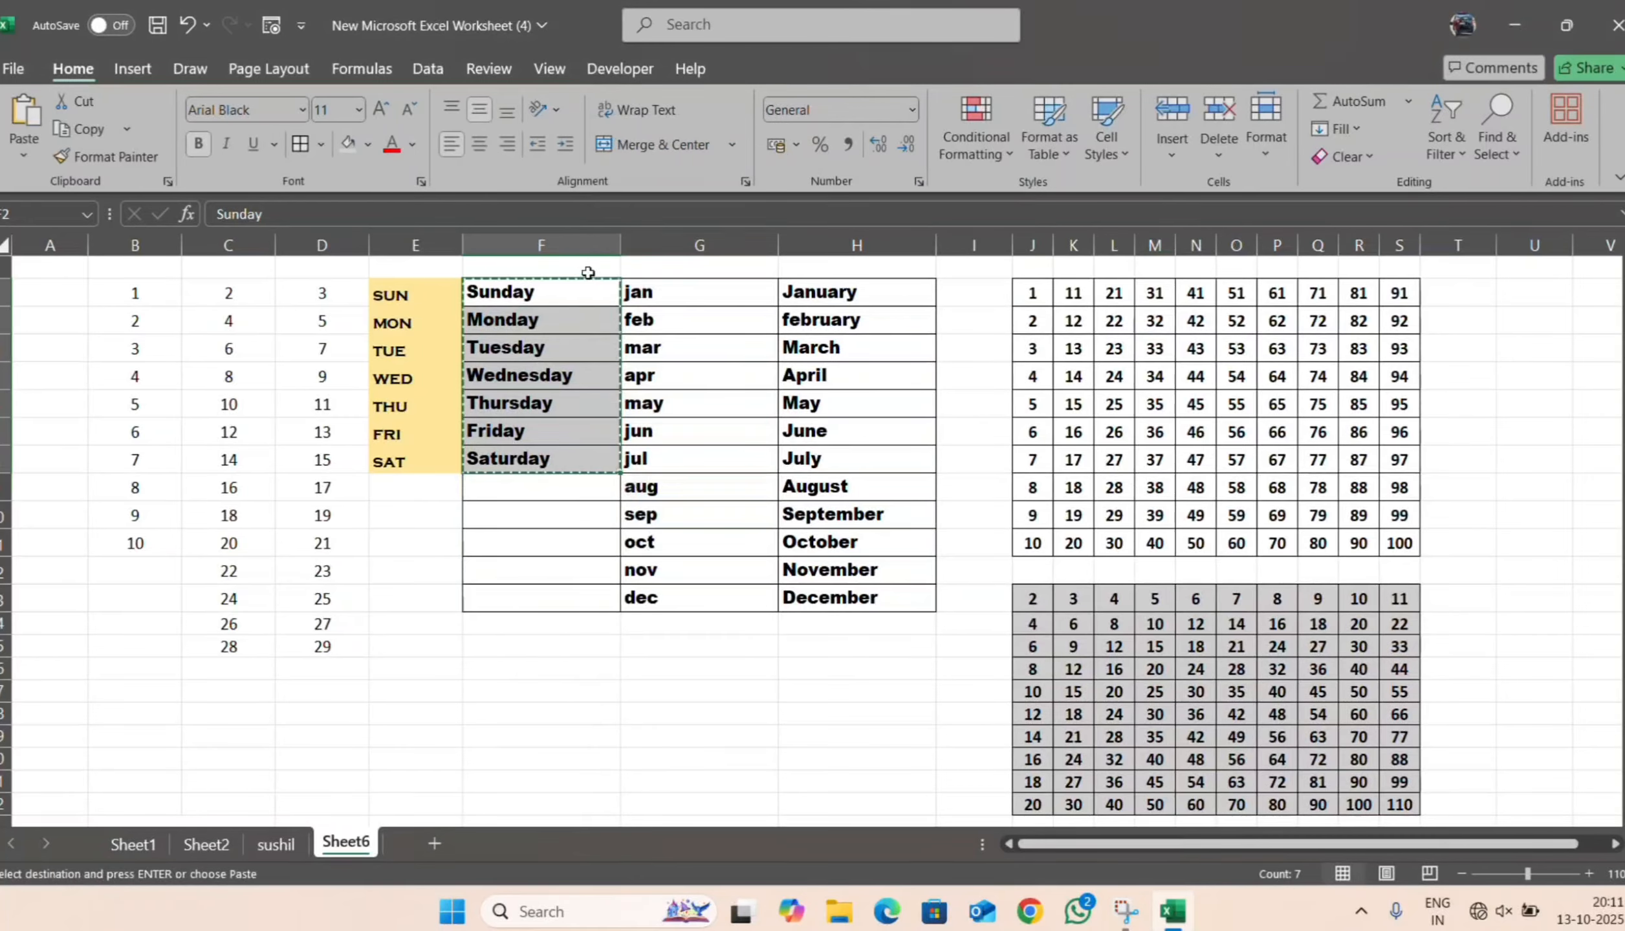
pyautogui.scroll(-3, 563, 510)
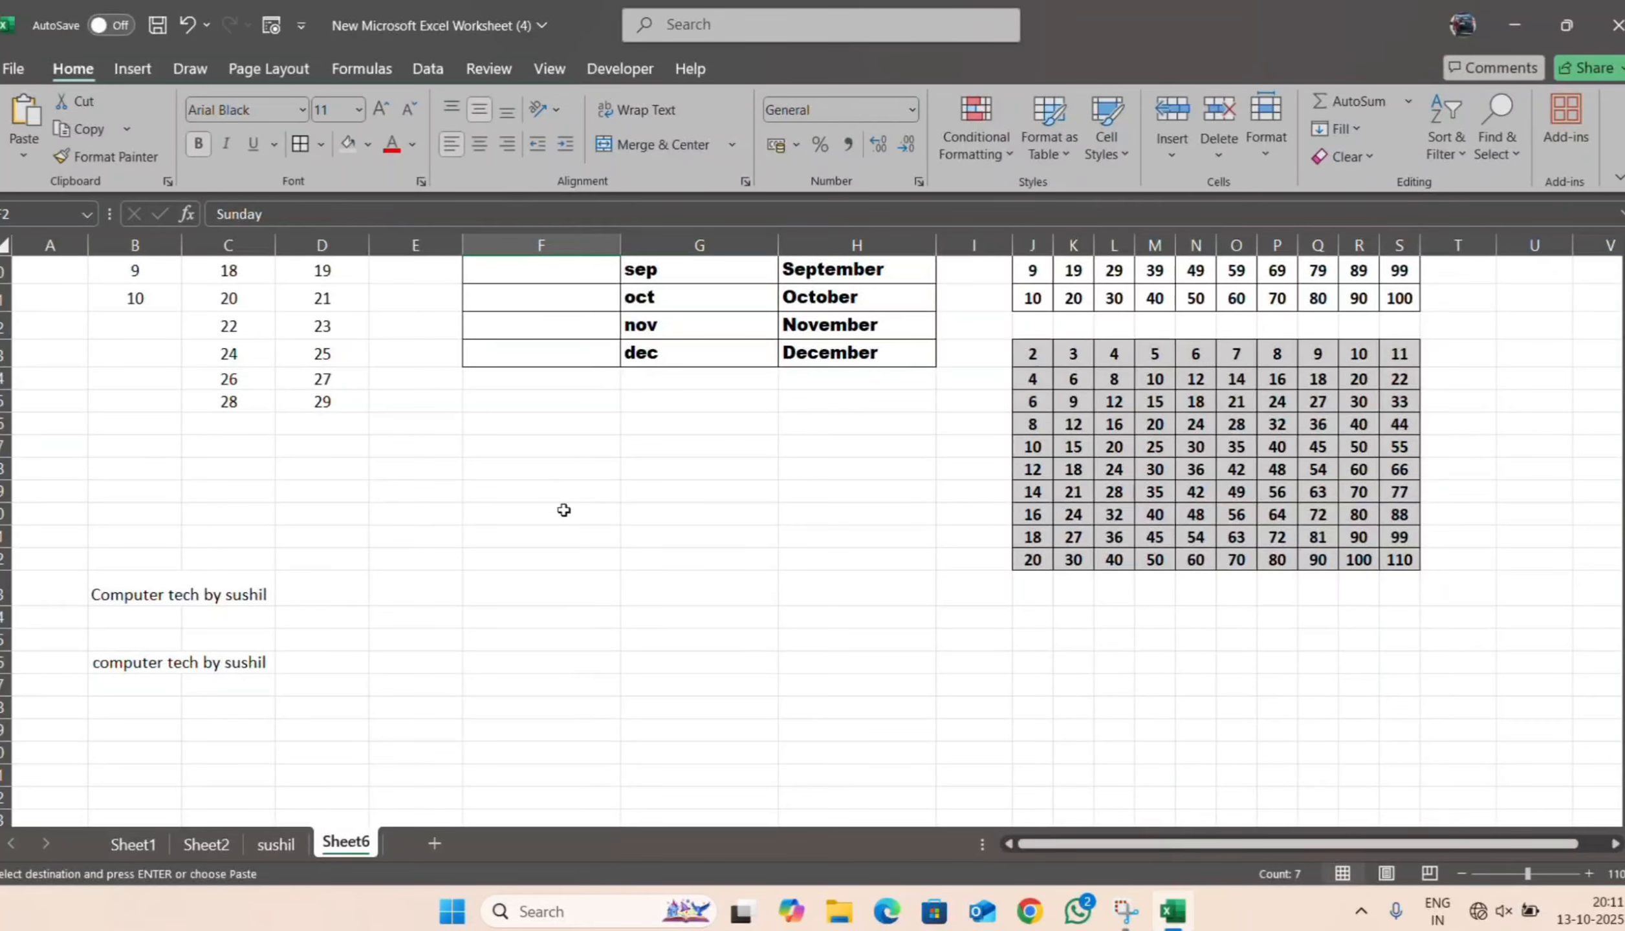
pyautogui.click(534, 587)
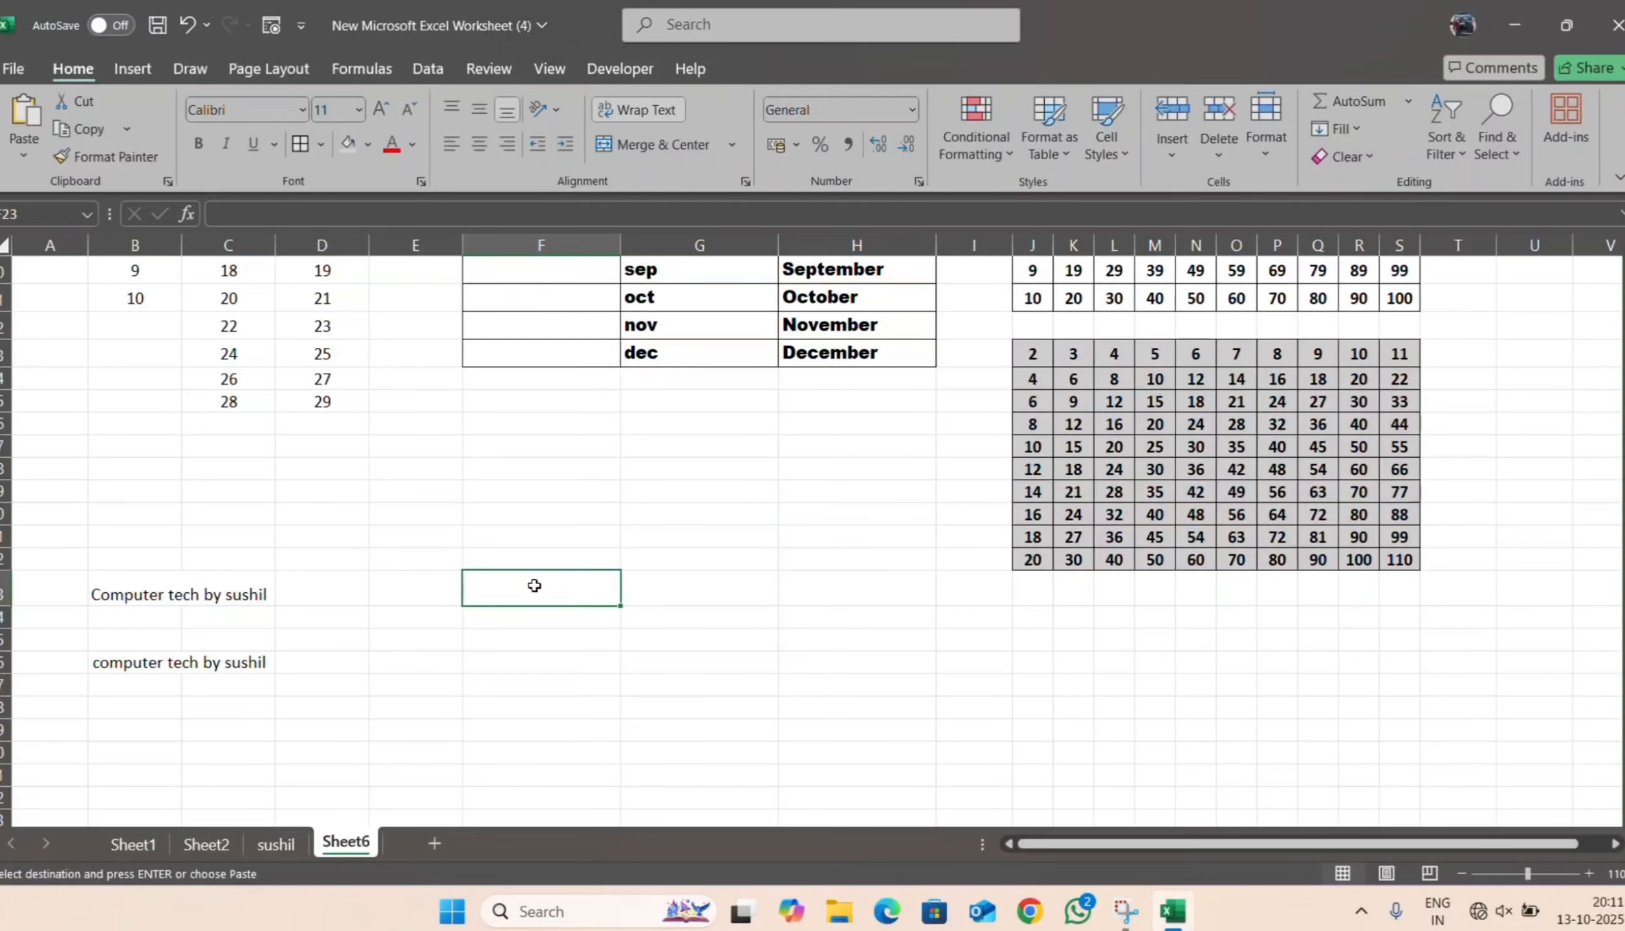
pyautogui.rightClick(535, 586)
pyautogui.click(587, 391)
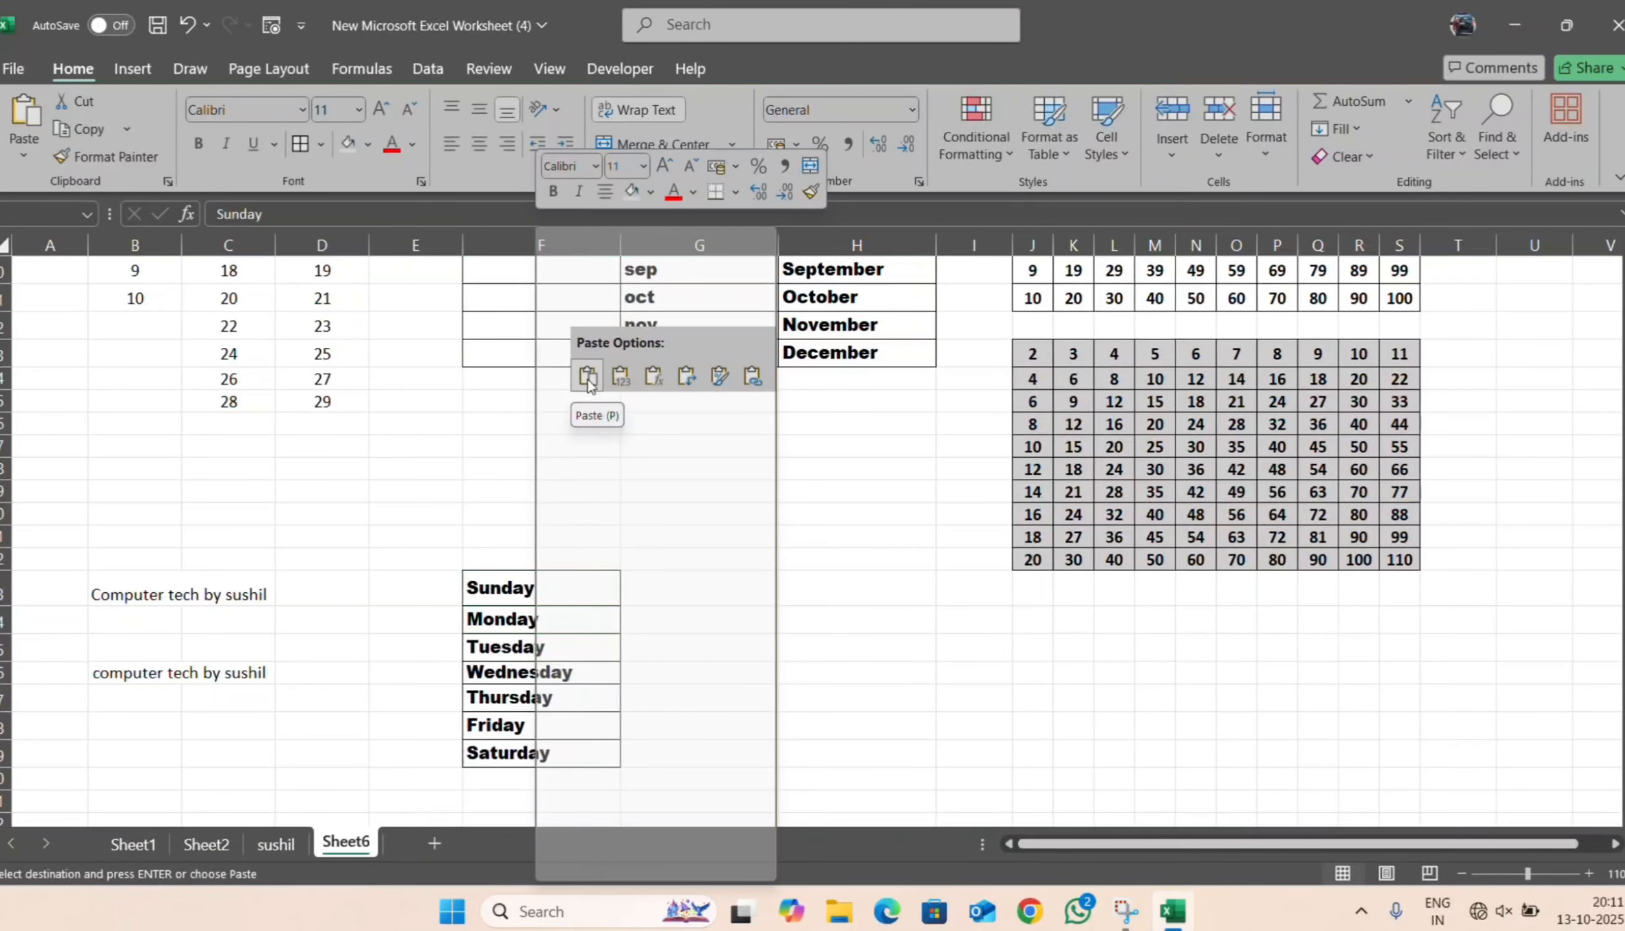
pyautogui.click(736, 583)
pyautogui.scroll(3, 711, 561)
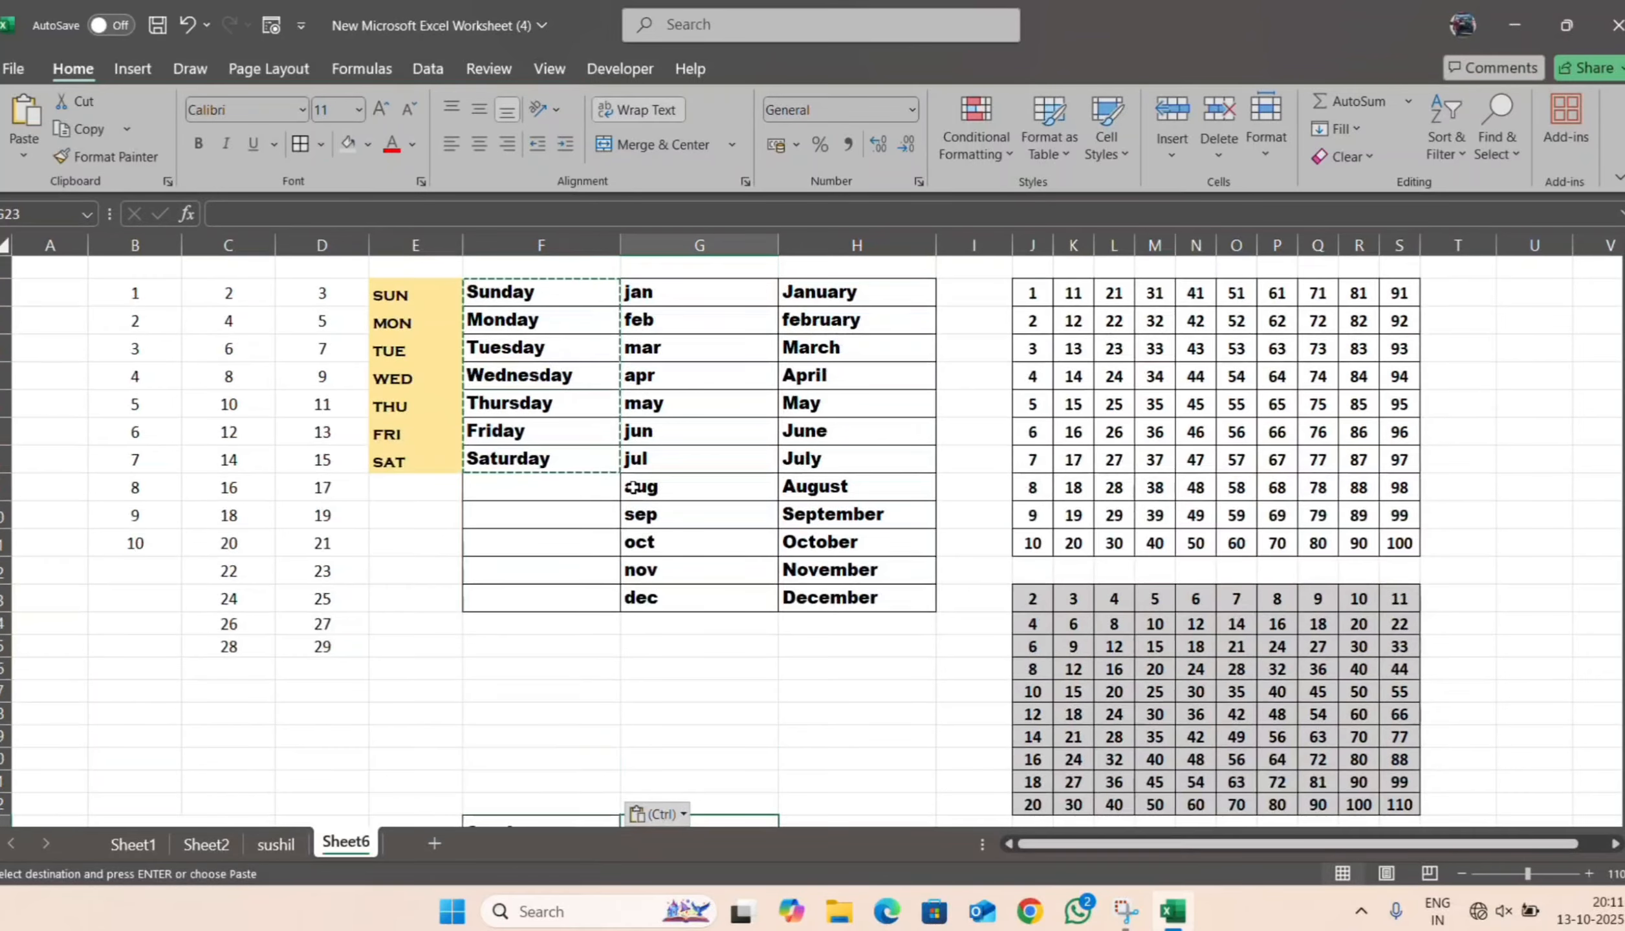
pyautogui.scroll(-3, 595, 340)
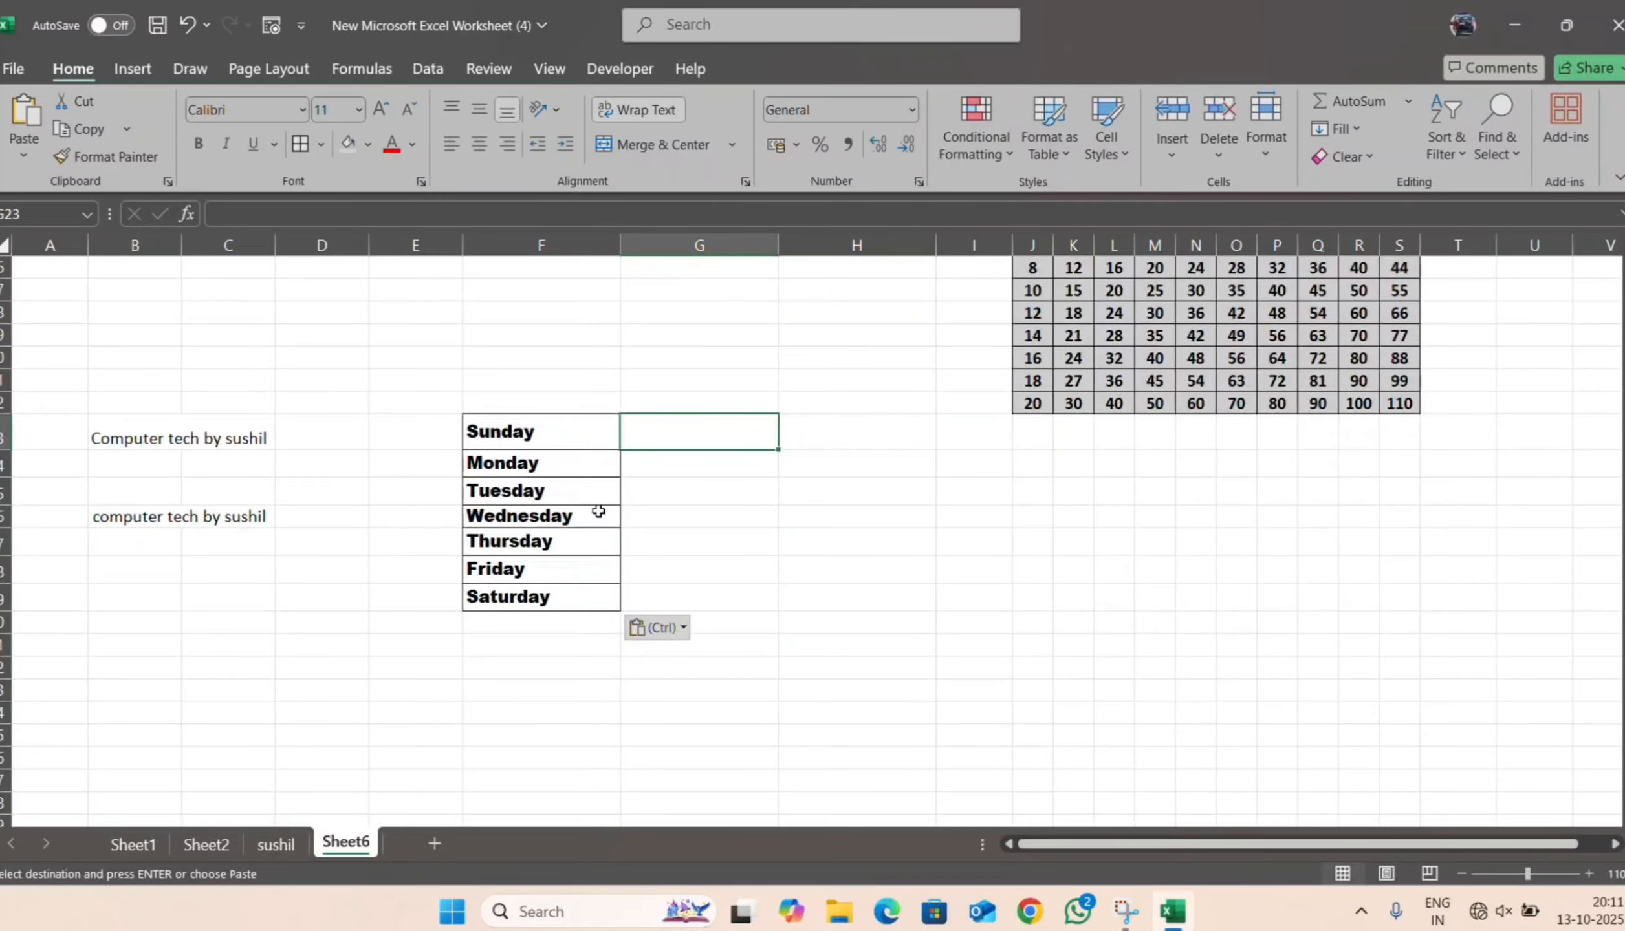
pyautogui.click(681, 502)
pyautogui.click(683, 511)
# - Cut the original weekday names from F2:F8 and paste them starting at cell G23
pyautogui.scroll(3, 670, 482)
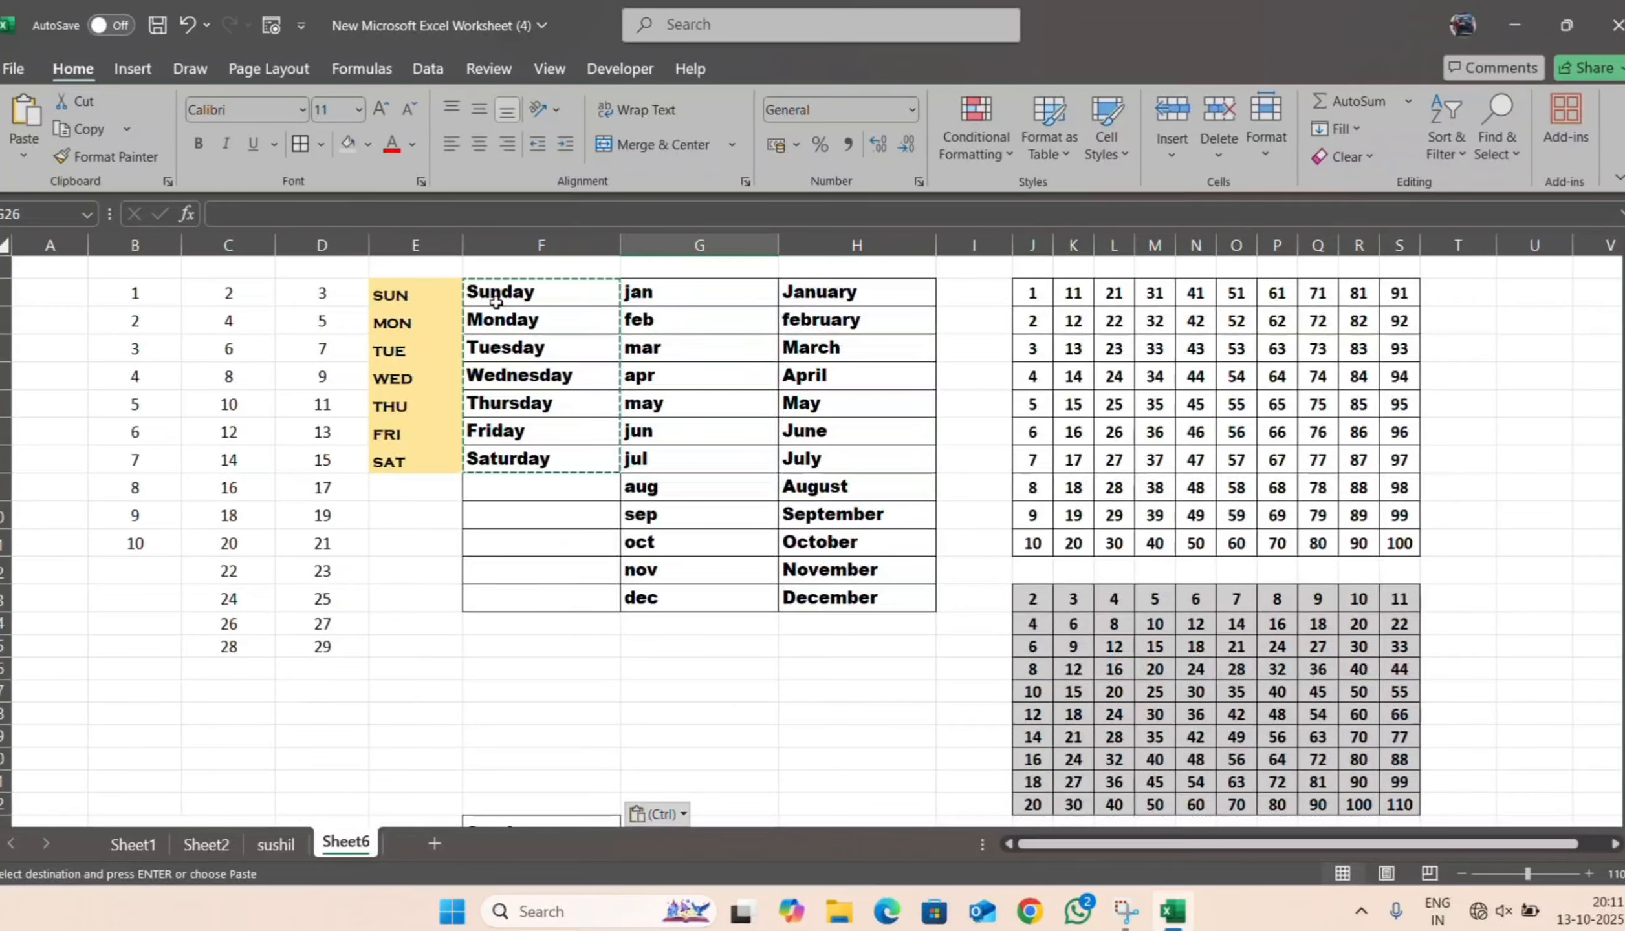
pyautogui.moveTo(499, 292); pyautogui.dragTo(586, 446)
pyautogui.rightClick(586, 445)
pyautogui.click(627, 258)
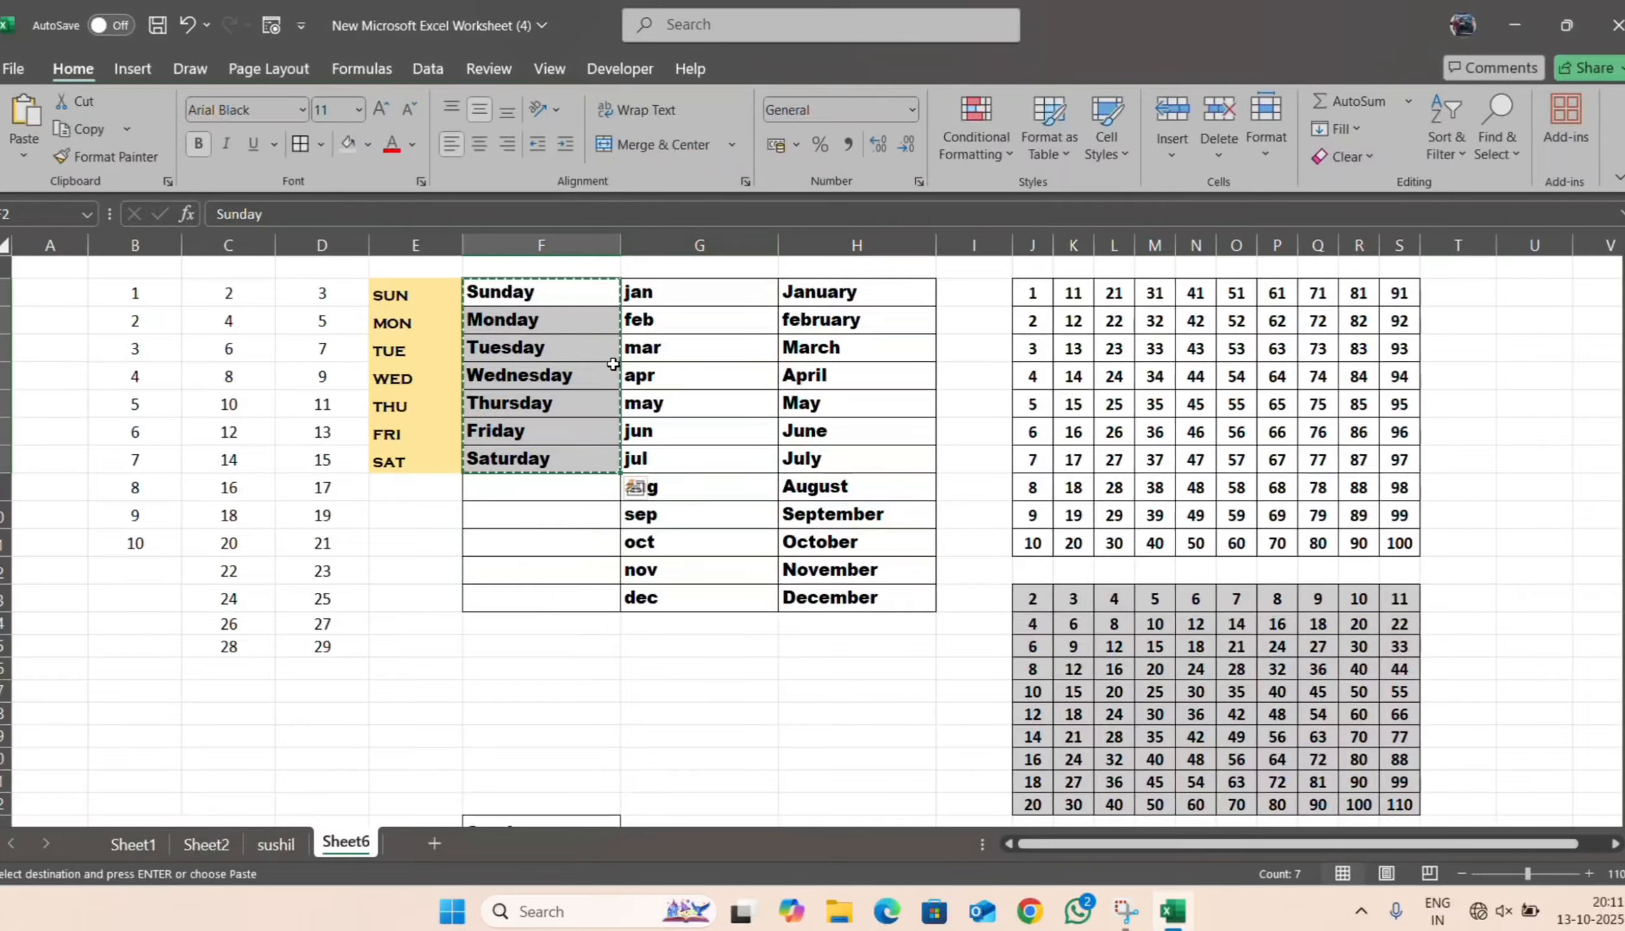
pyautogui.scroll(-3, 615, 375)
pyautogui.scroll(-1, 615, 375)
pyautogui.click(720, 515)
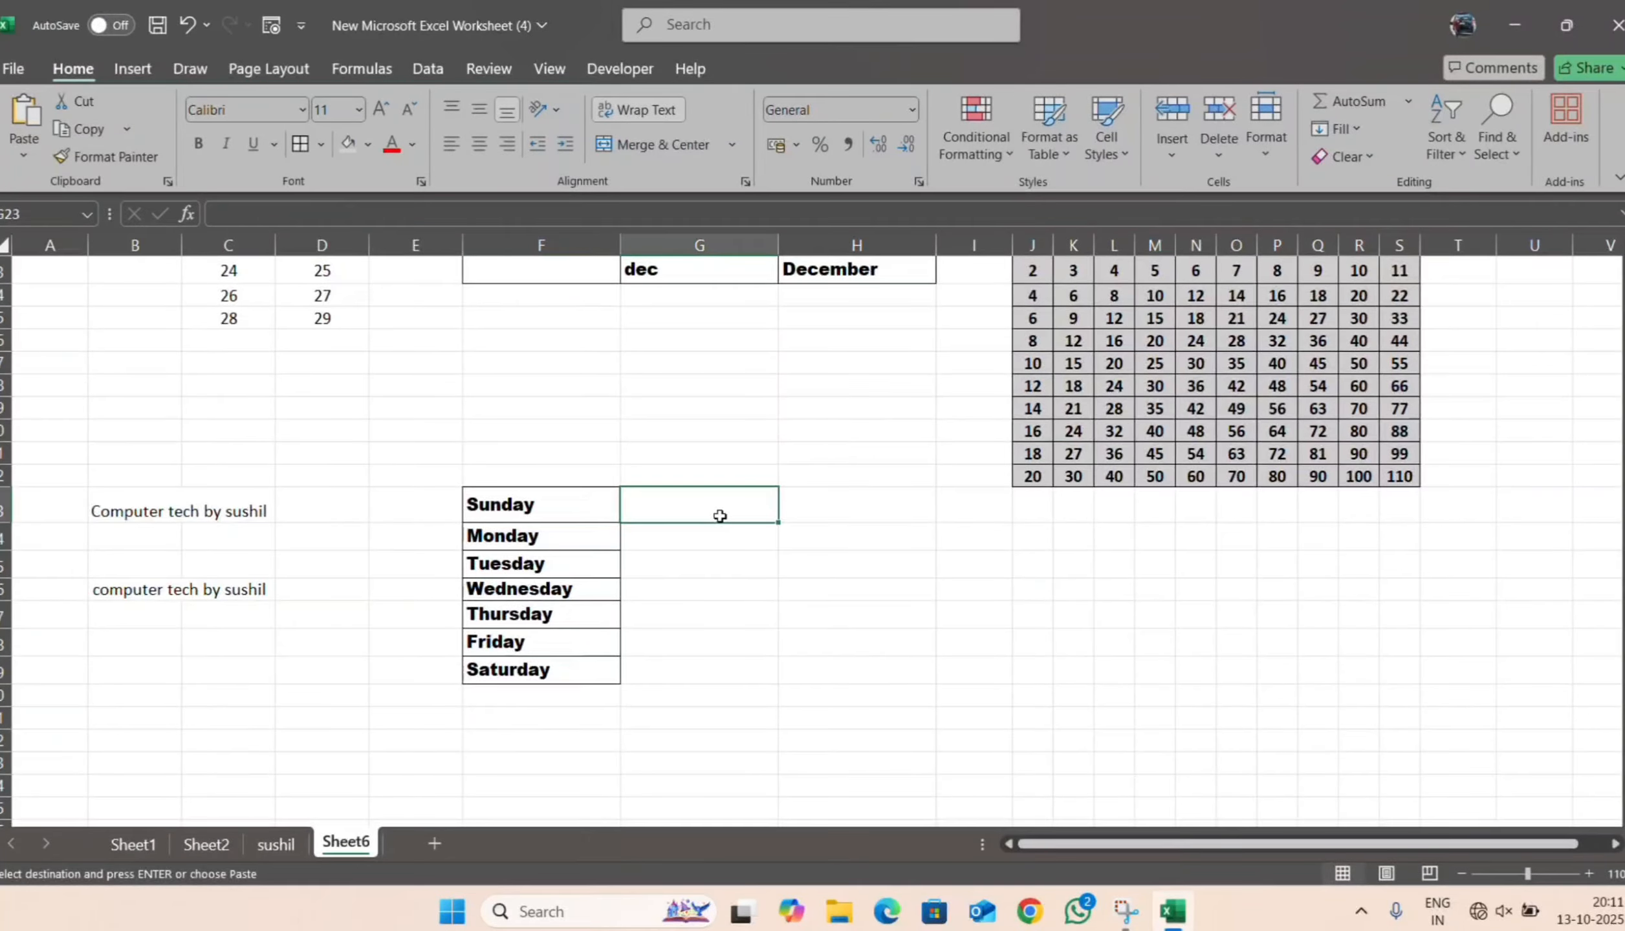
pyautogui.rightClick(720, 516)
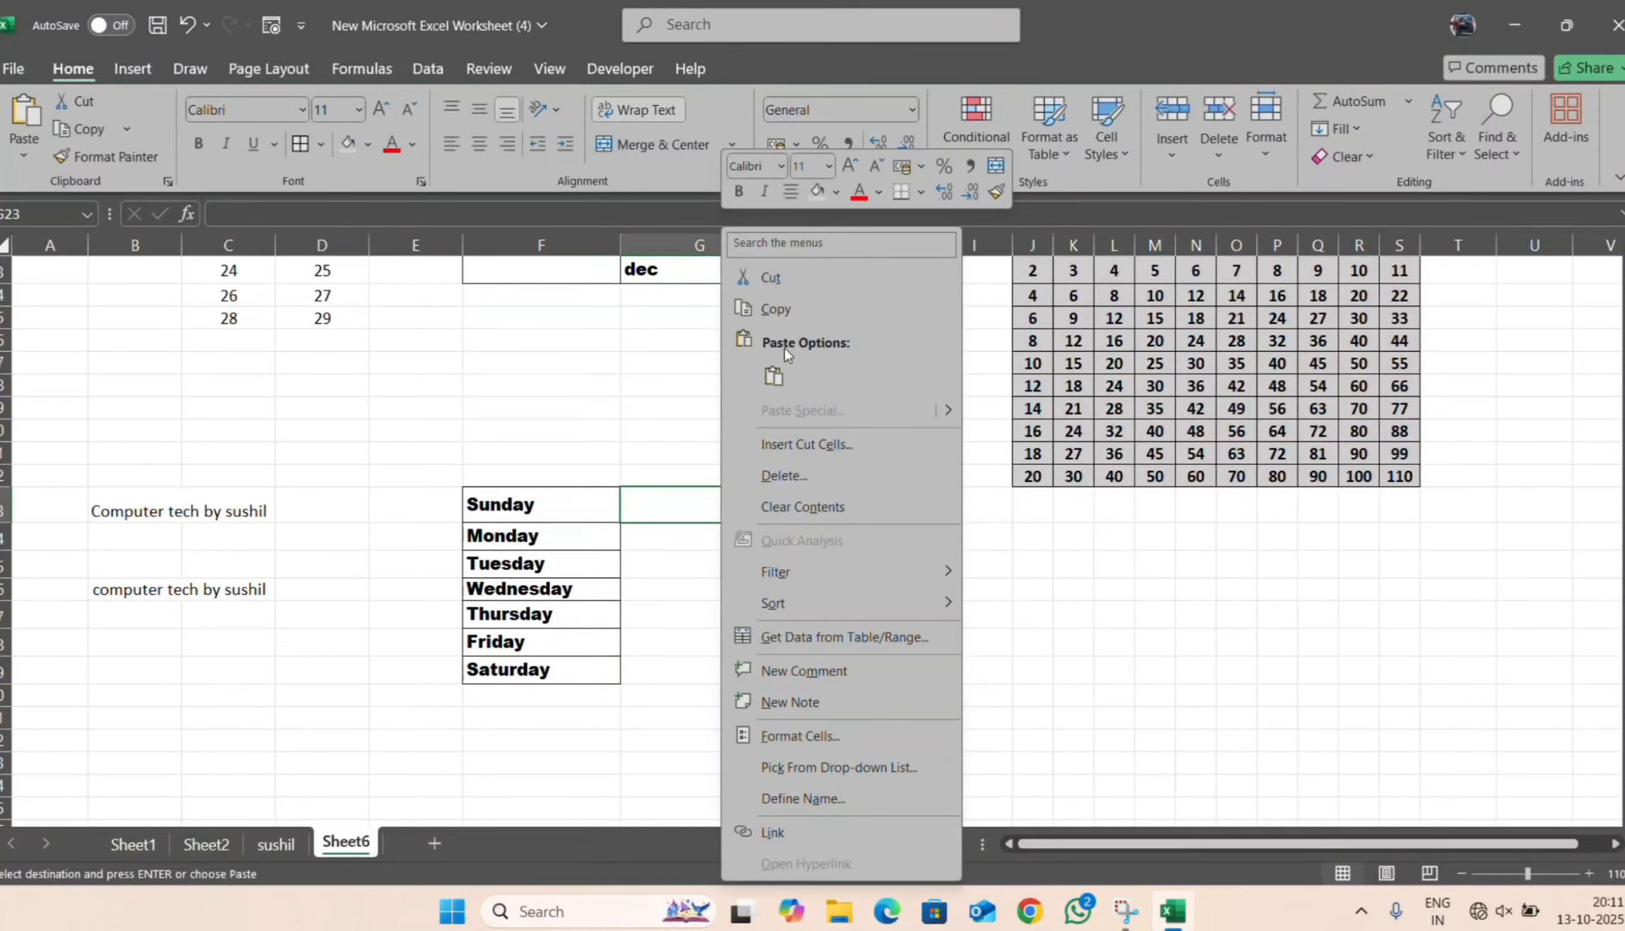
pyautogui.click(773, 377)
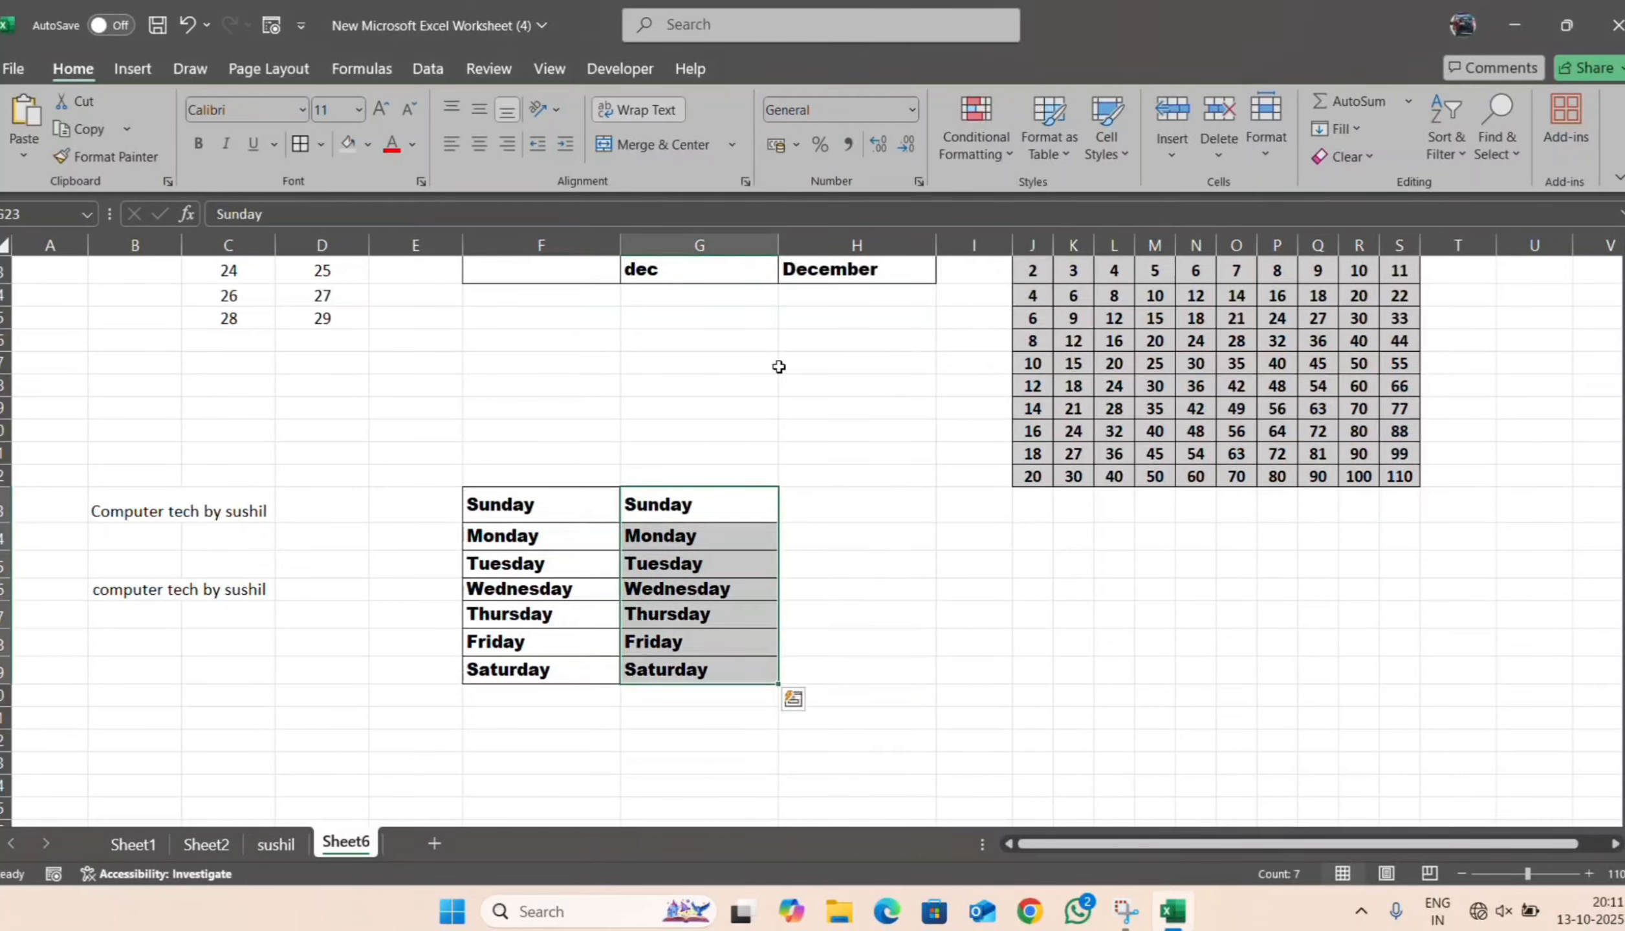
pyautogui.click(824, 573)
pyautogui.scroll(4, 729, 477)
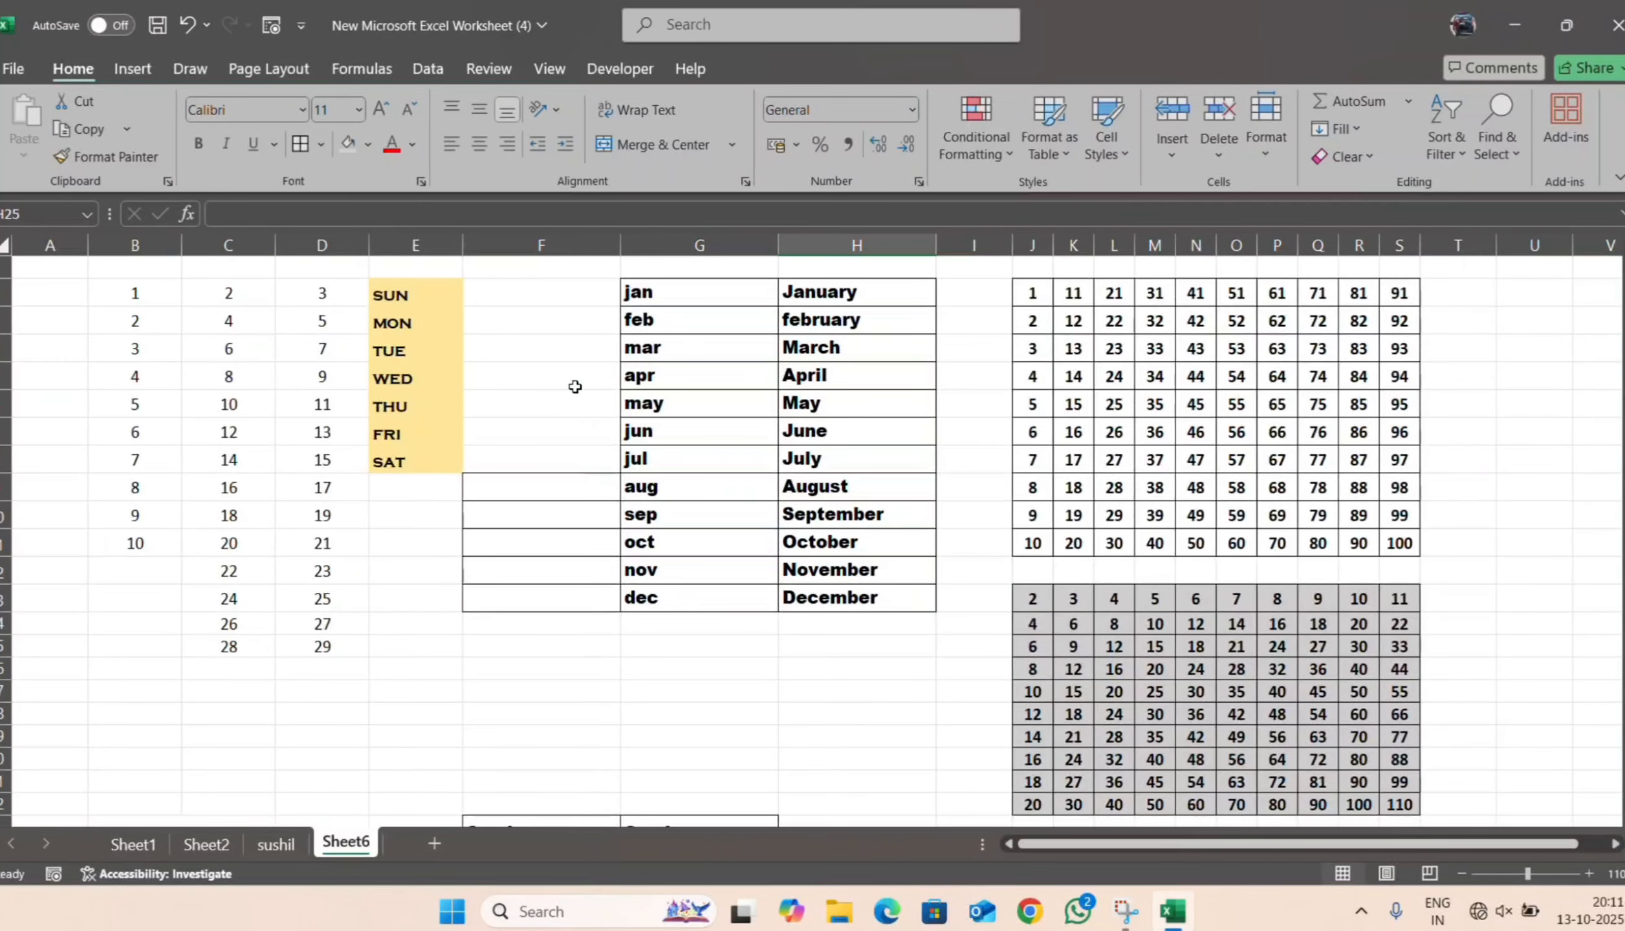
pyautogui.scroll(-3, 586, 667)
pyautogui.click(818, 575)
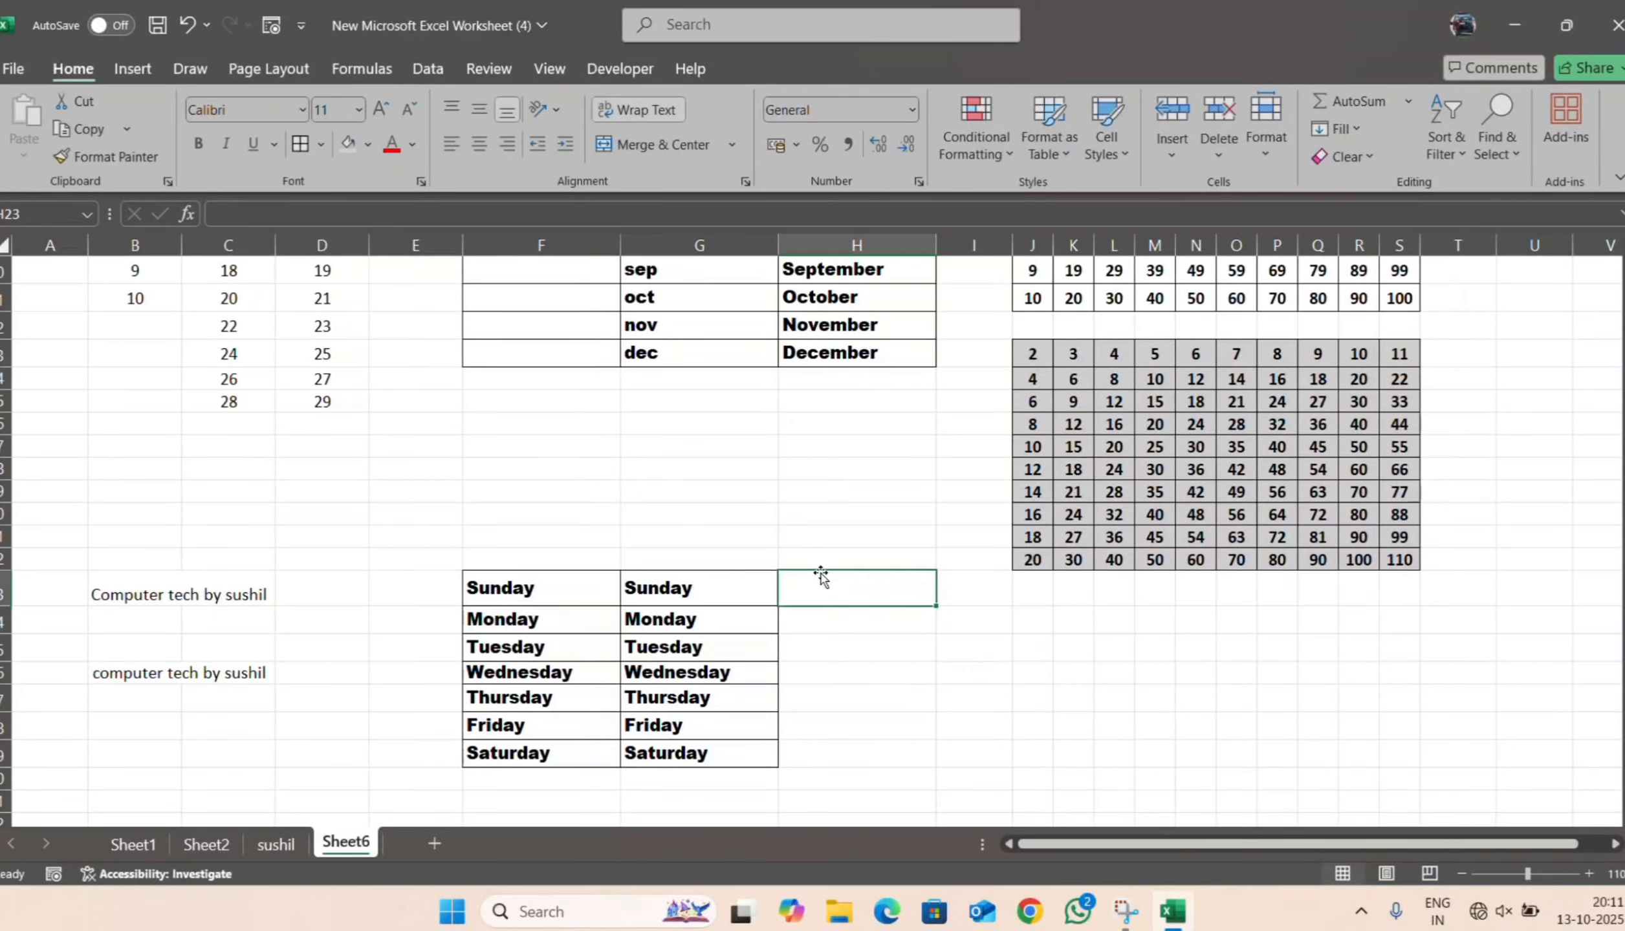
# - Remove all borders and any fill color from the two weekday lists in F23:G29
pyautogui.moveTo(468, 579); pyautogui.dragTo(676, 753)
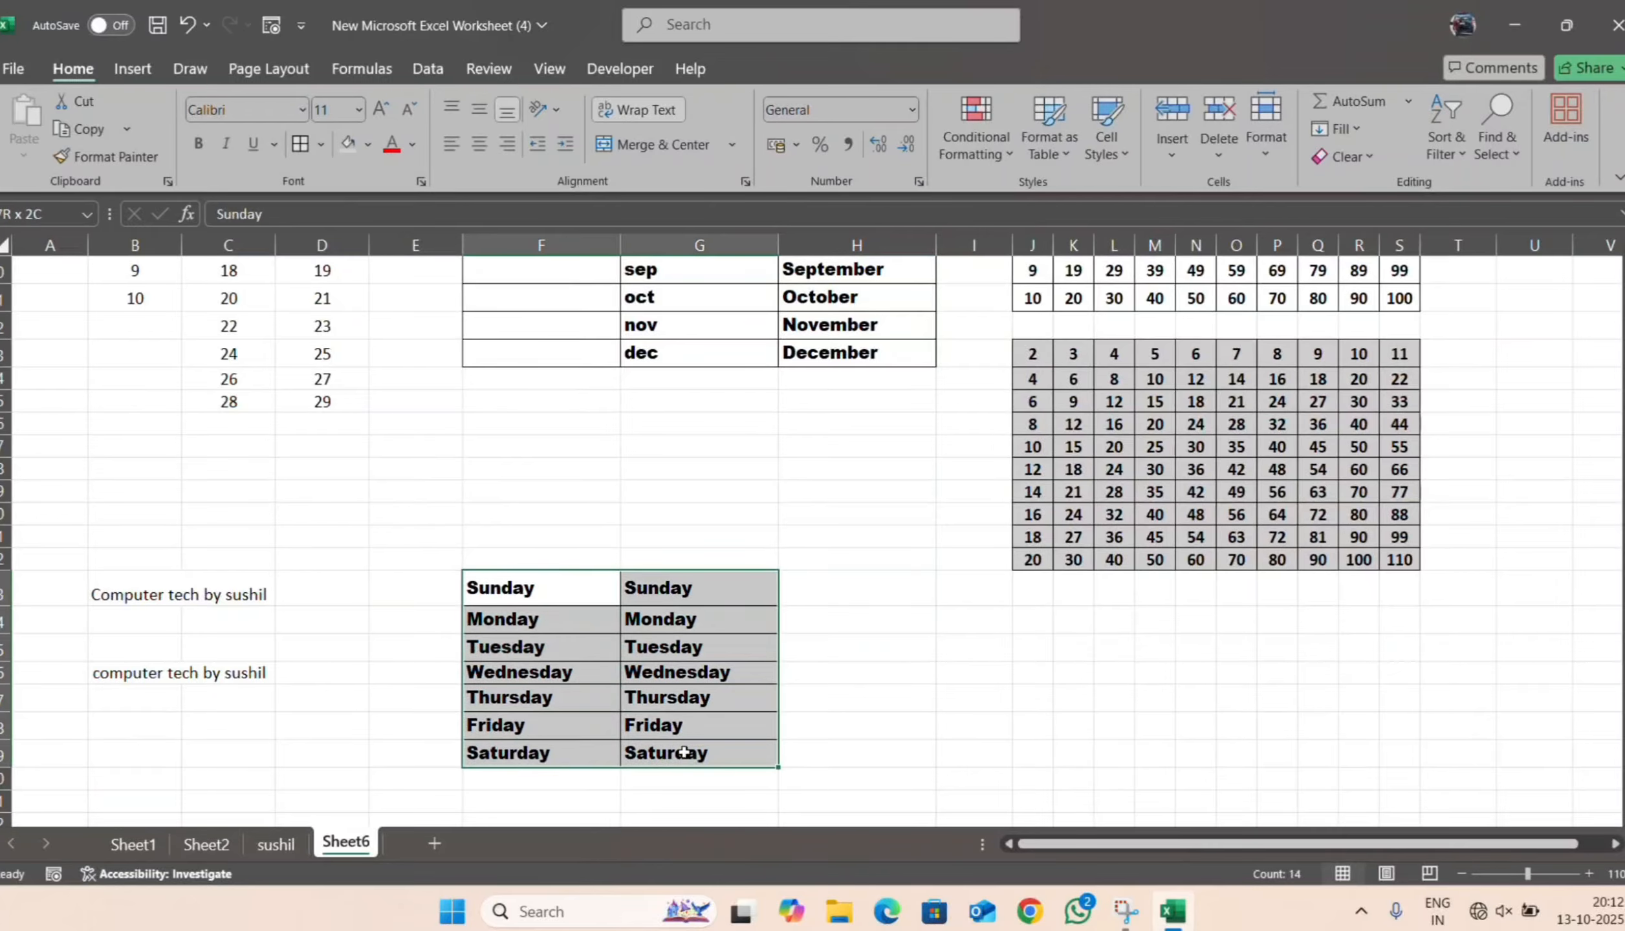
pyautogui.click(321, 144)
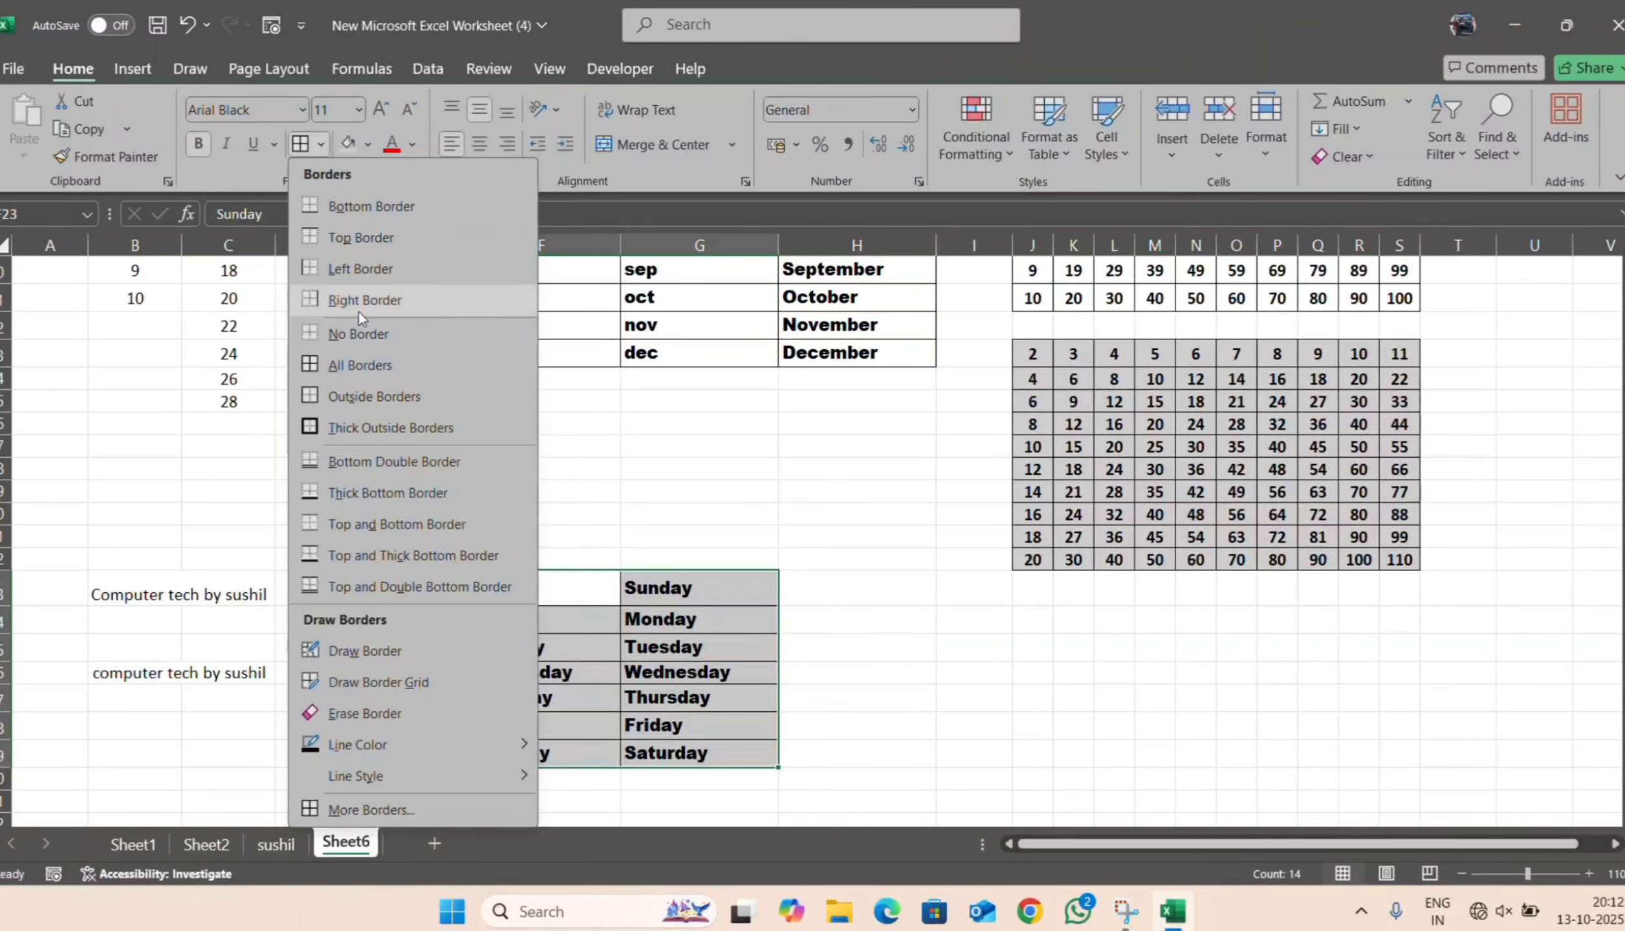
pyautogui.click(365, 332)
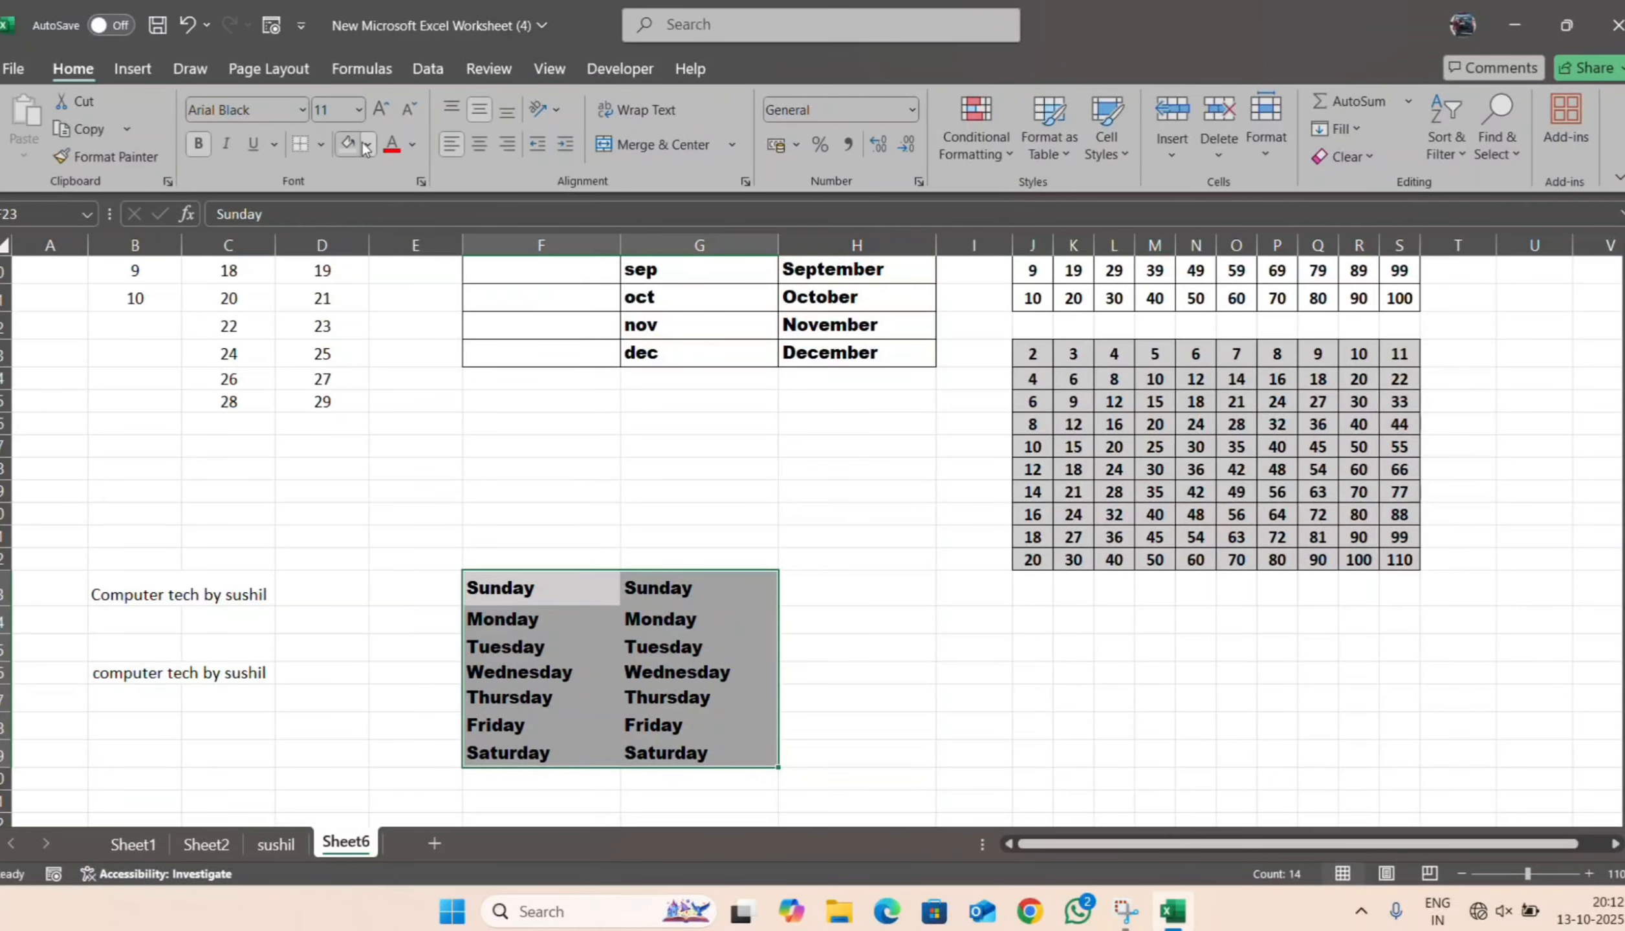
pyautogui.click(367, 143)
pyautogui.click(442, 471)
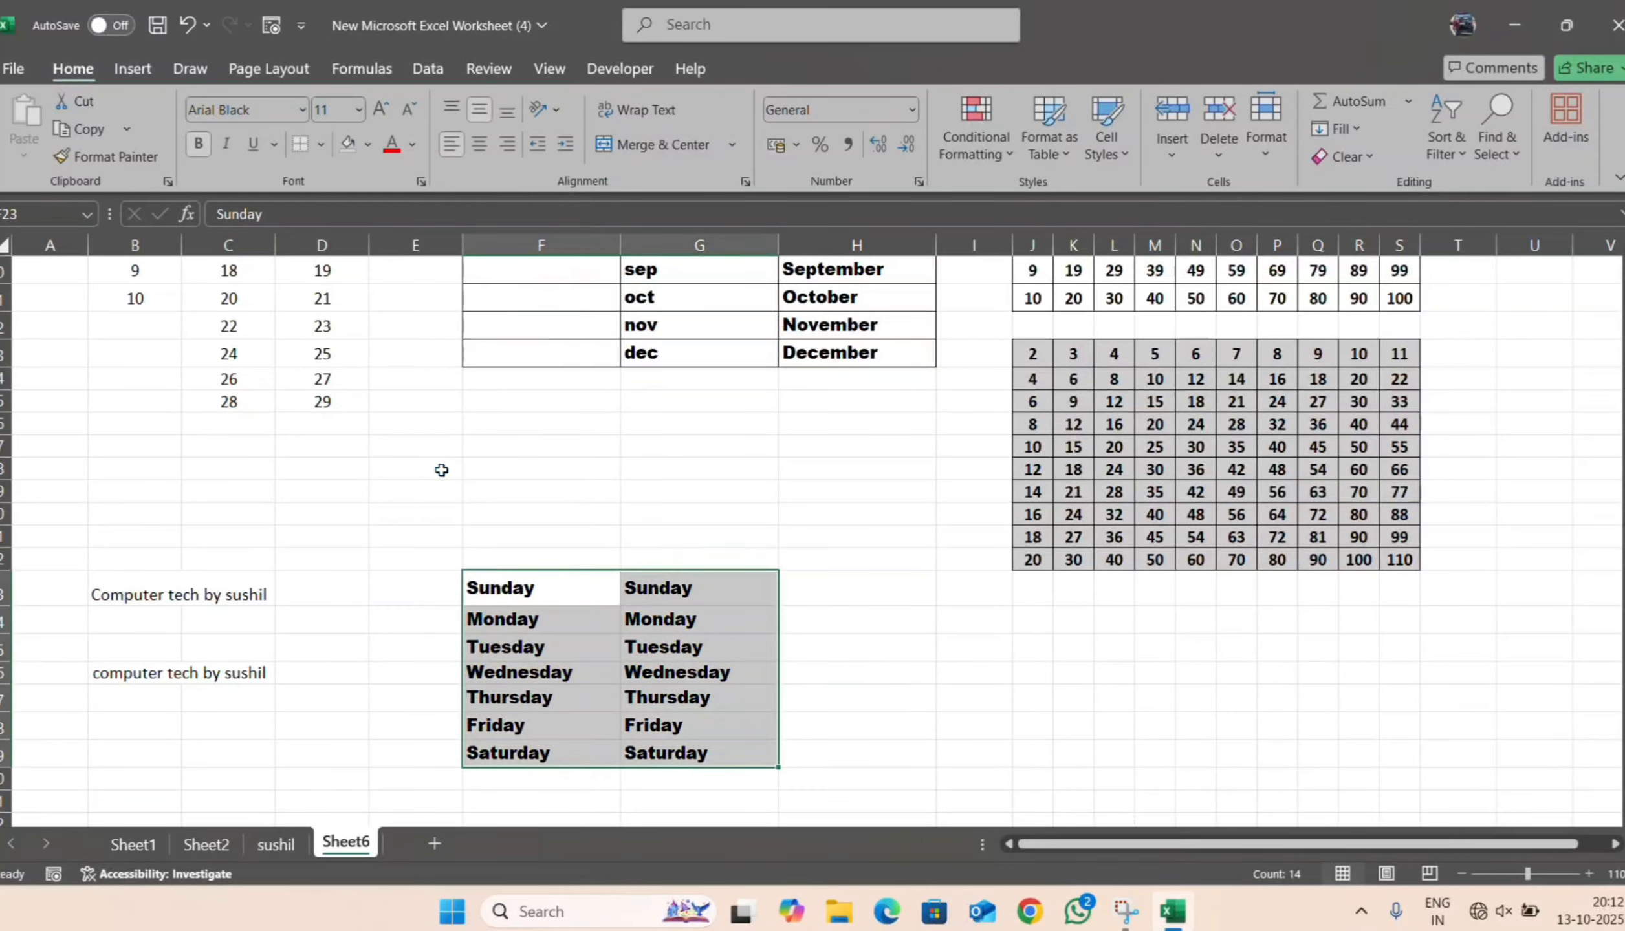
pyautogui.click(646, 512)
pyautogui.scroll(-2, 703, 542)
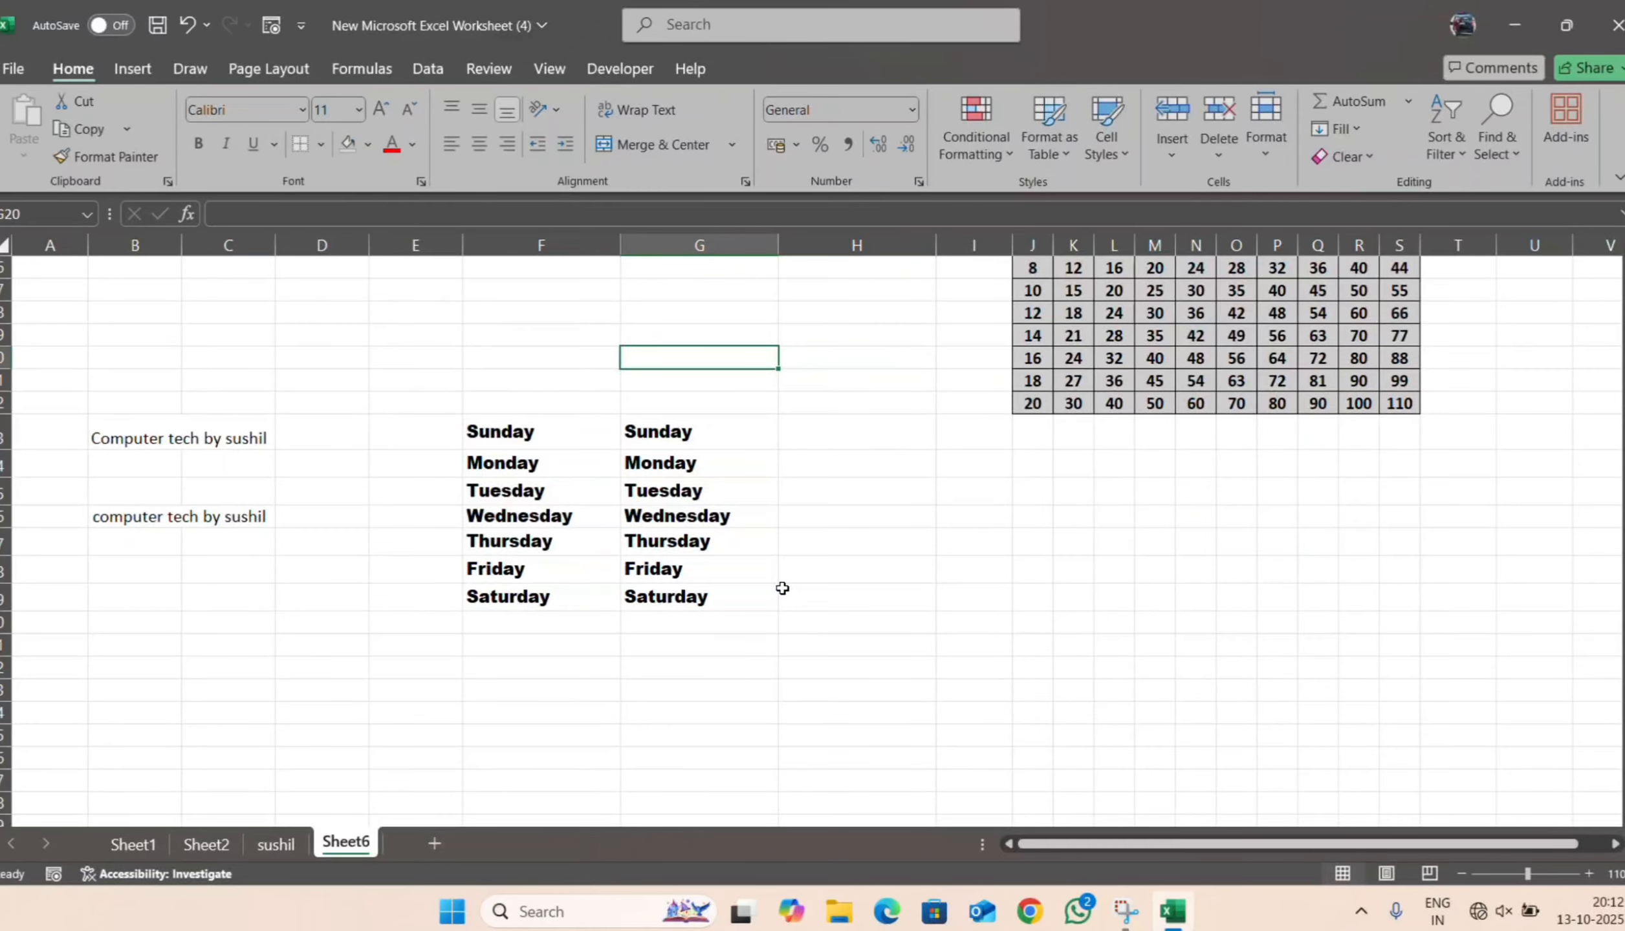
# - Copy the 1–100 number grid in J2:S11 and paste it starting at cell J25
pyautogui.scroll(5, 782, 588)
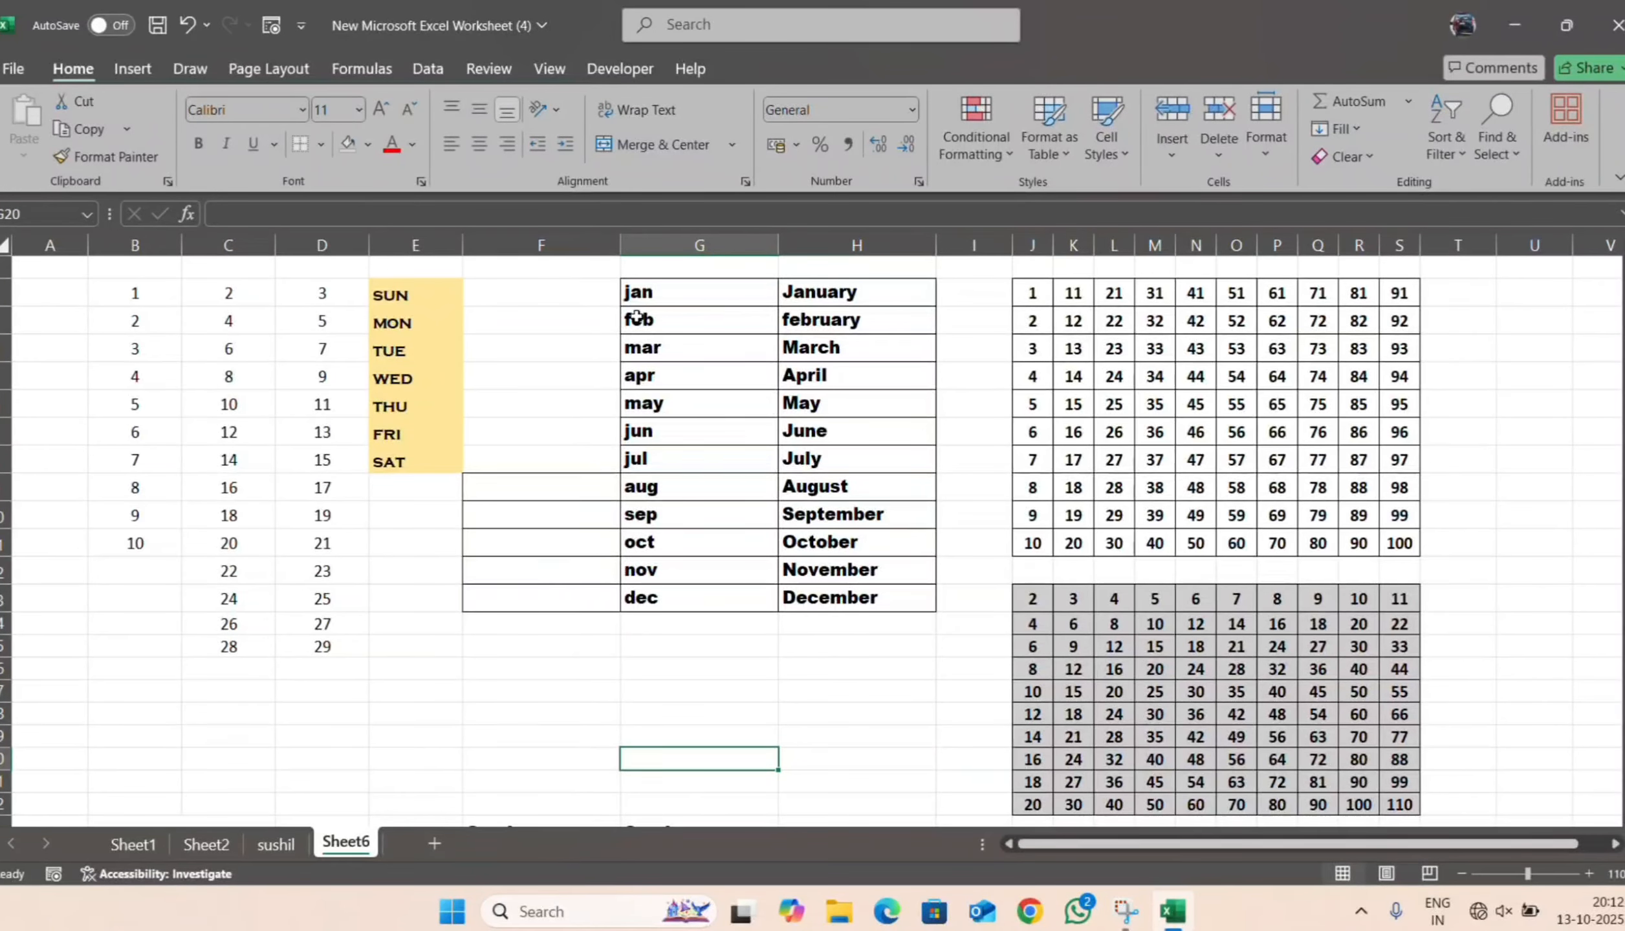
pyautogui.moveTo(1029, 290); pyautogui.dragTo(1394, 538)
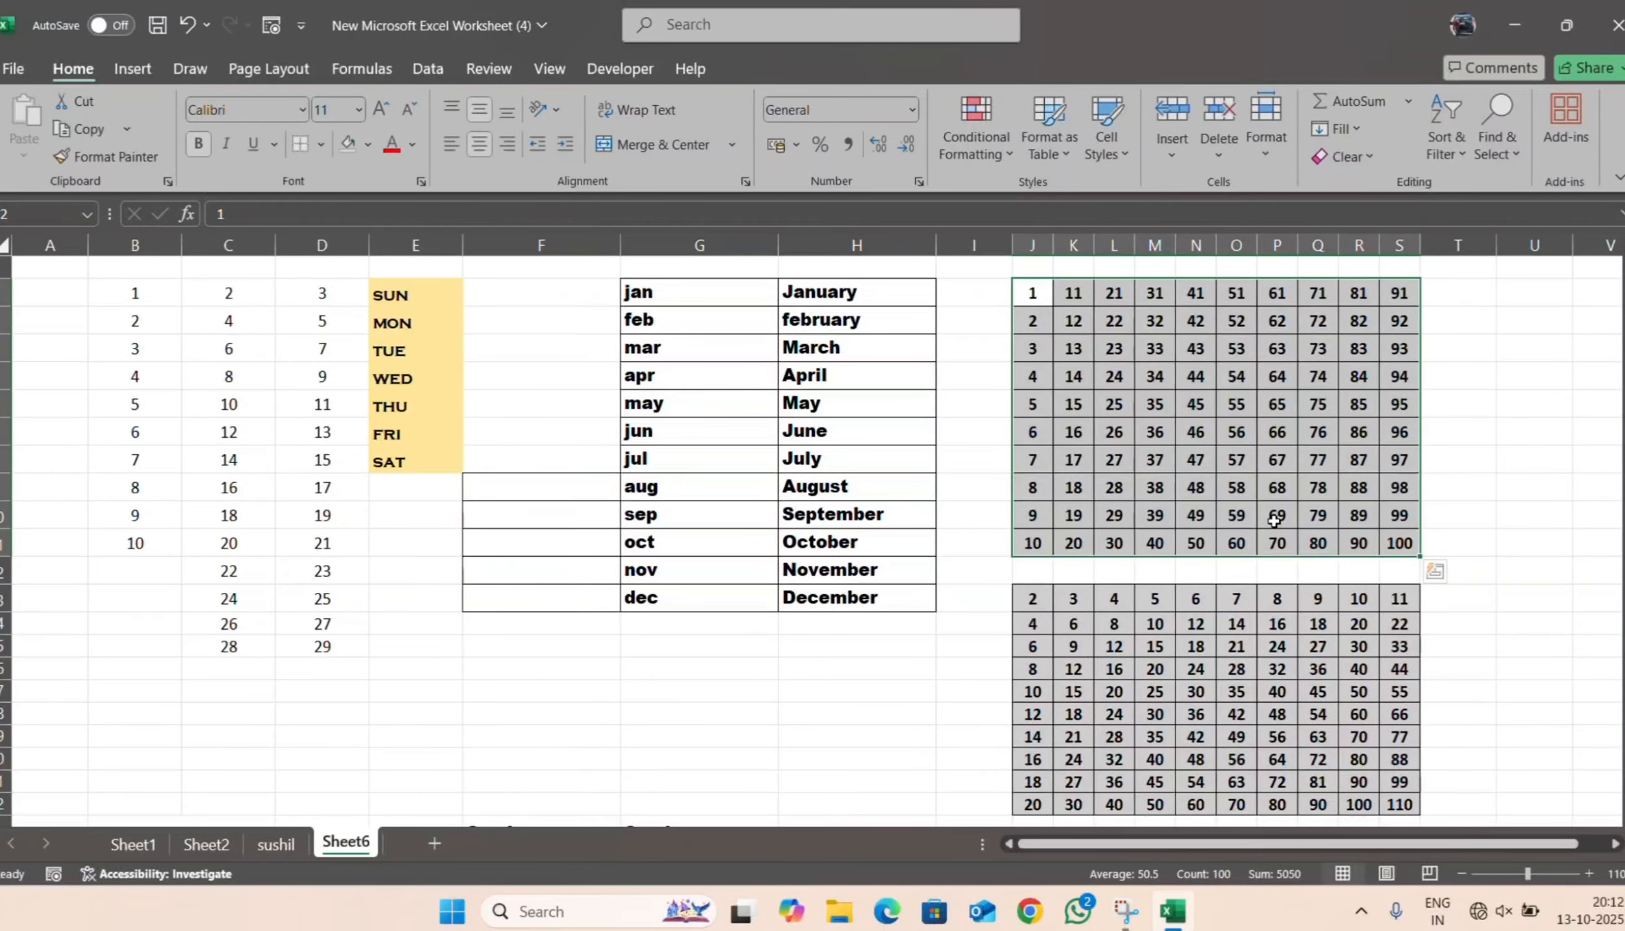
pyautogui.hotkey('ctrl', 'c')
pyautogui.scroll(-4, 1203, 527)
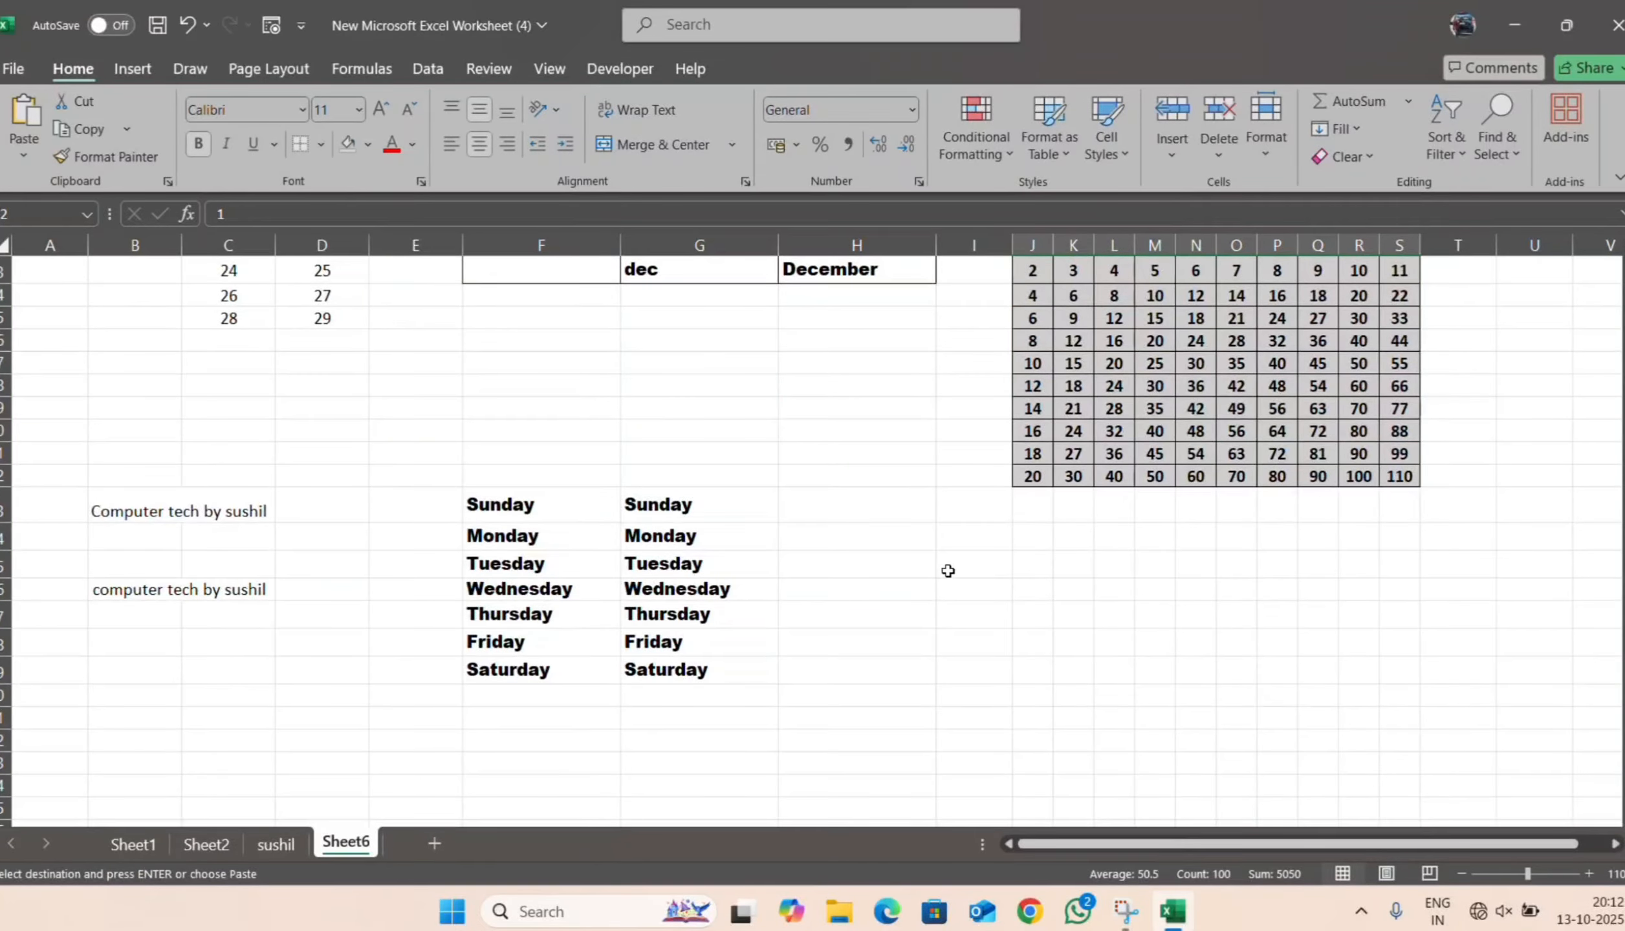
pyautogui.click(1036, 566)
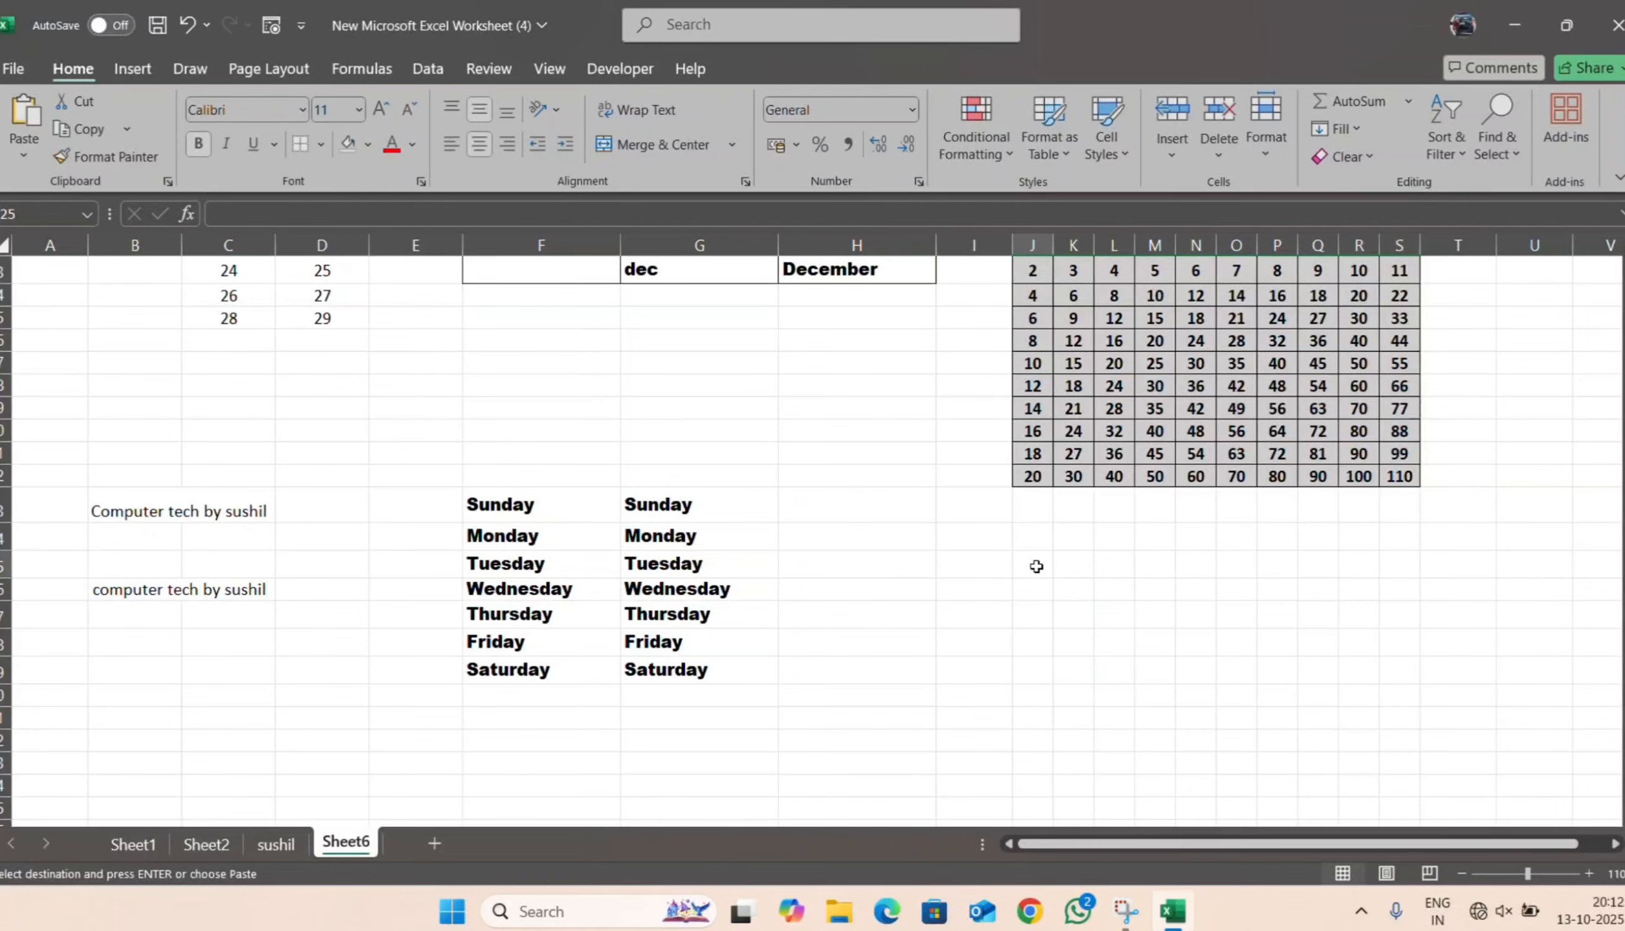
pyautogui.hotkey('ctrl', 'v')
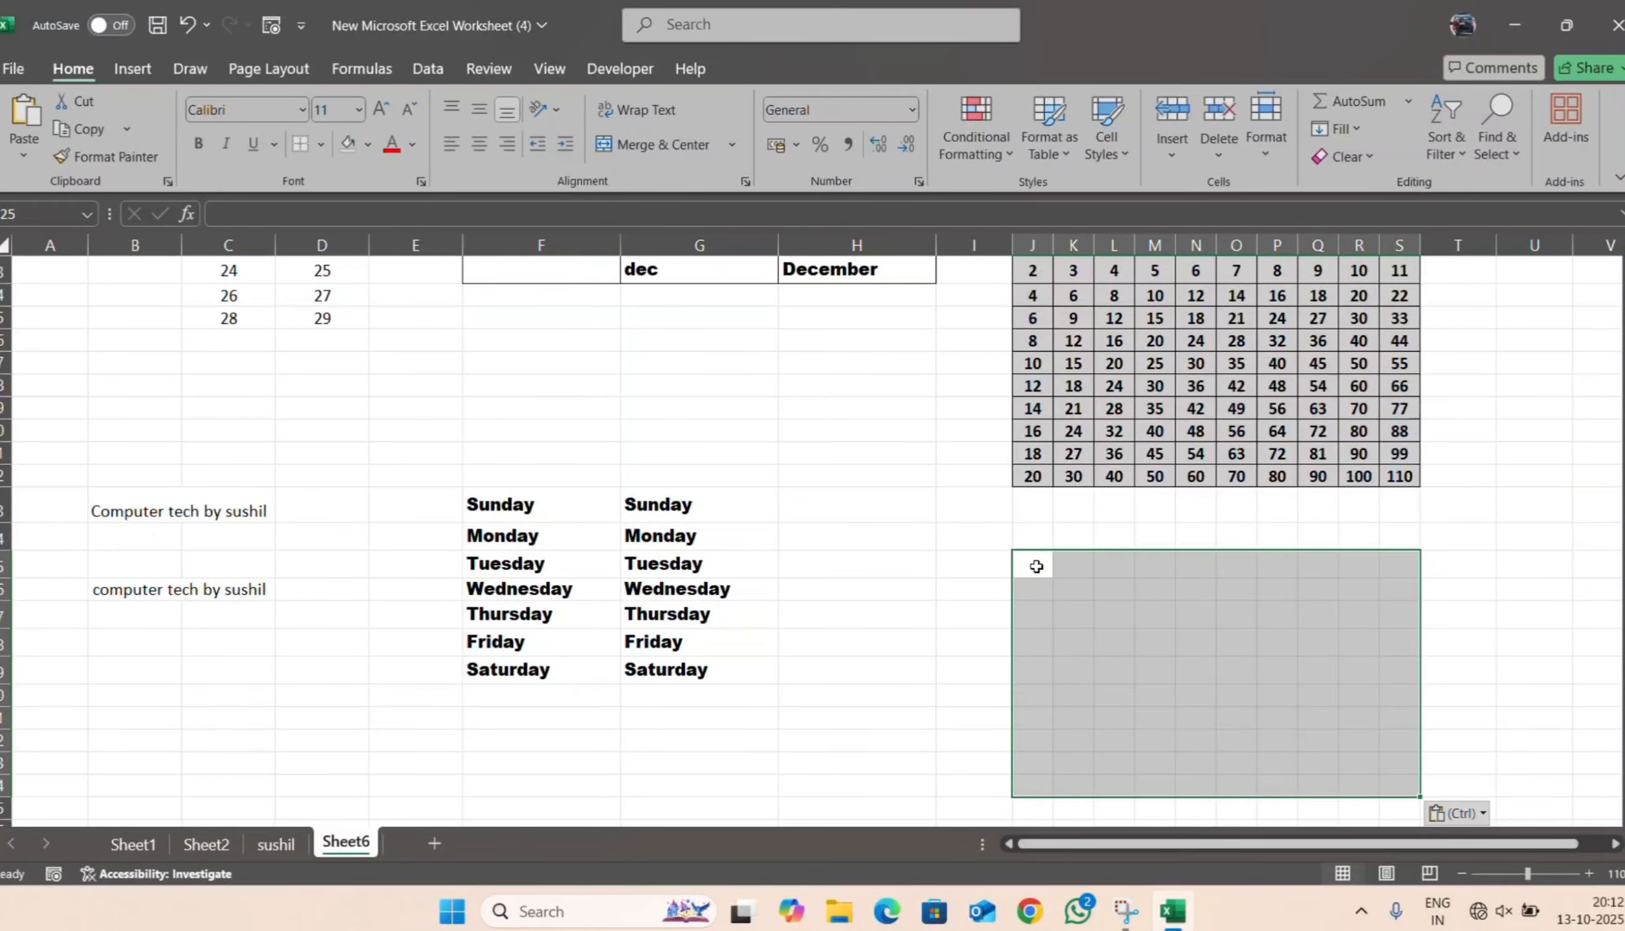
pyautogui.scroll(-5, 948, 537)
# - Cut the original 1–100 number grid from J2:S11 and paste it starting at cell J37
pyautogui.scroll(8, 950, 531)
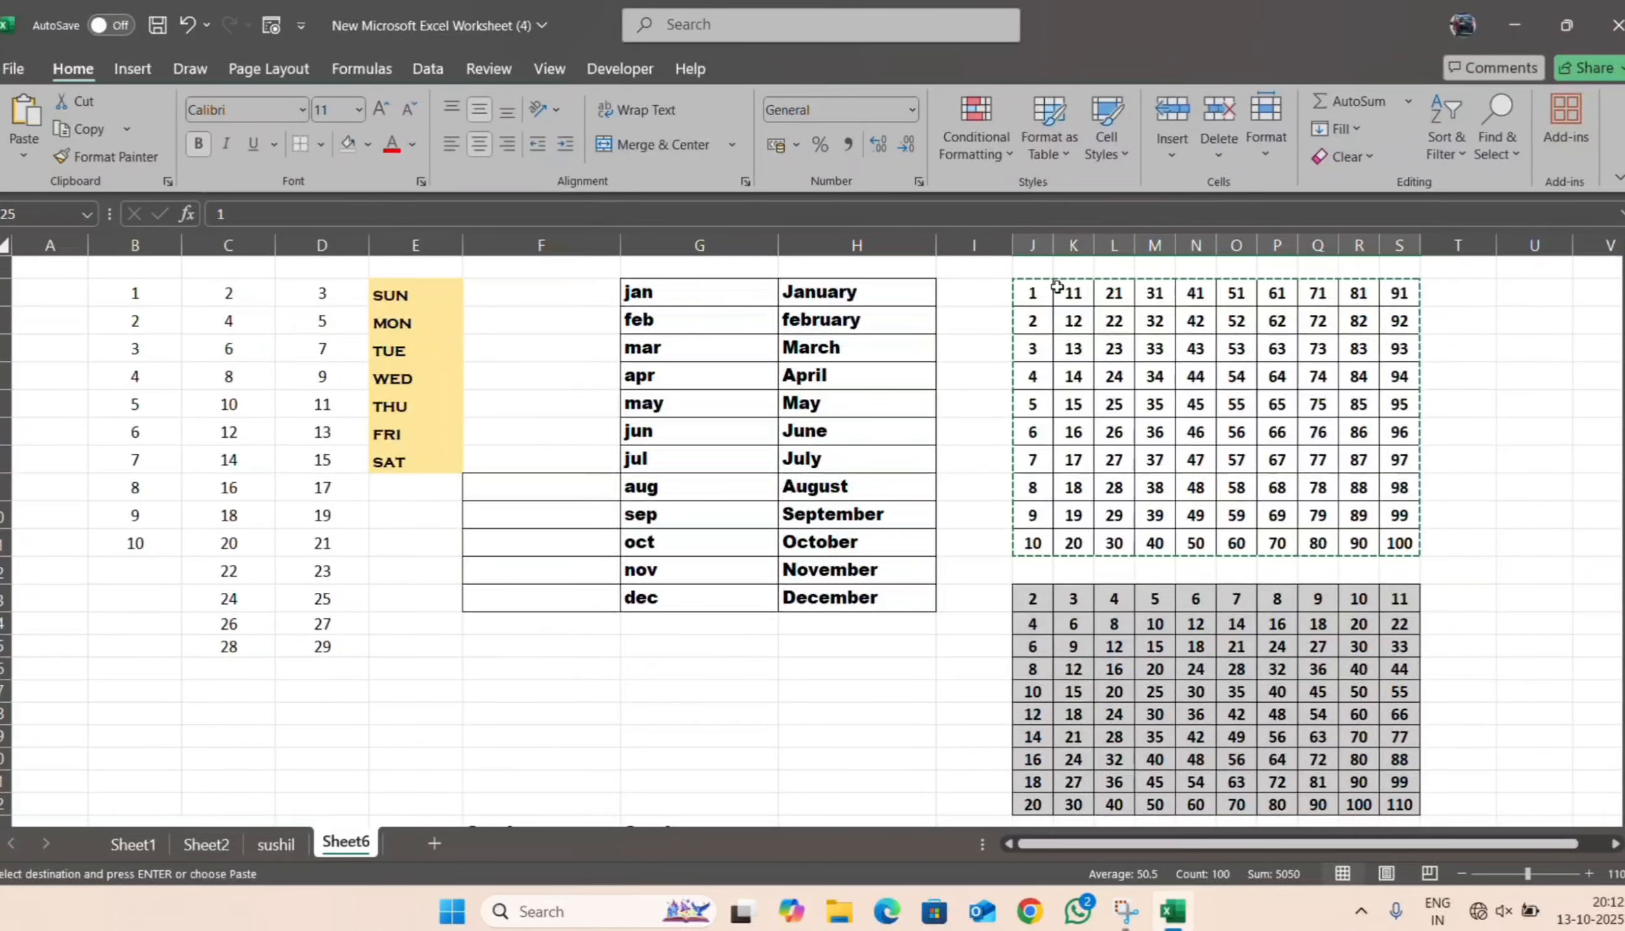
pyautogui.moveTo(1028, 292); pyautogui.dragTo(1379, 546)
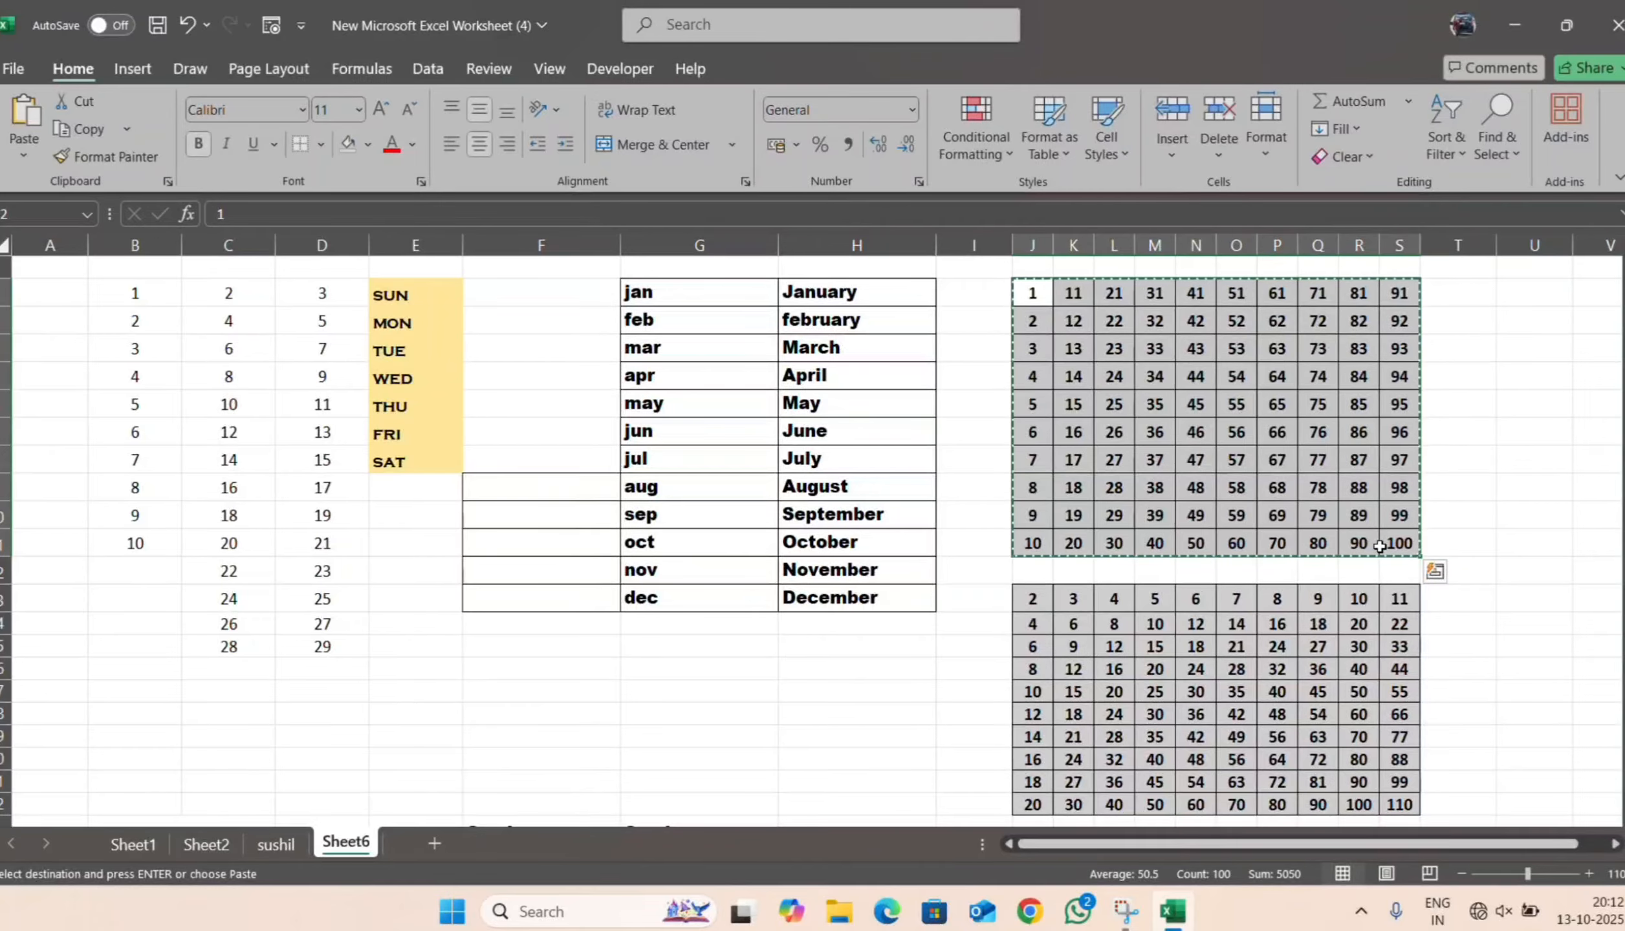
pyautogui.scroll(-5, 1378, 546)
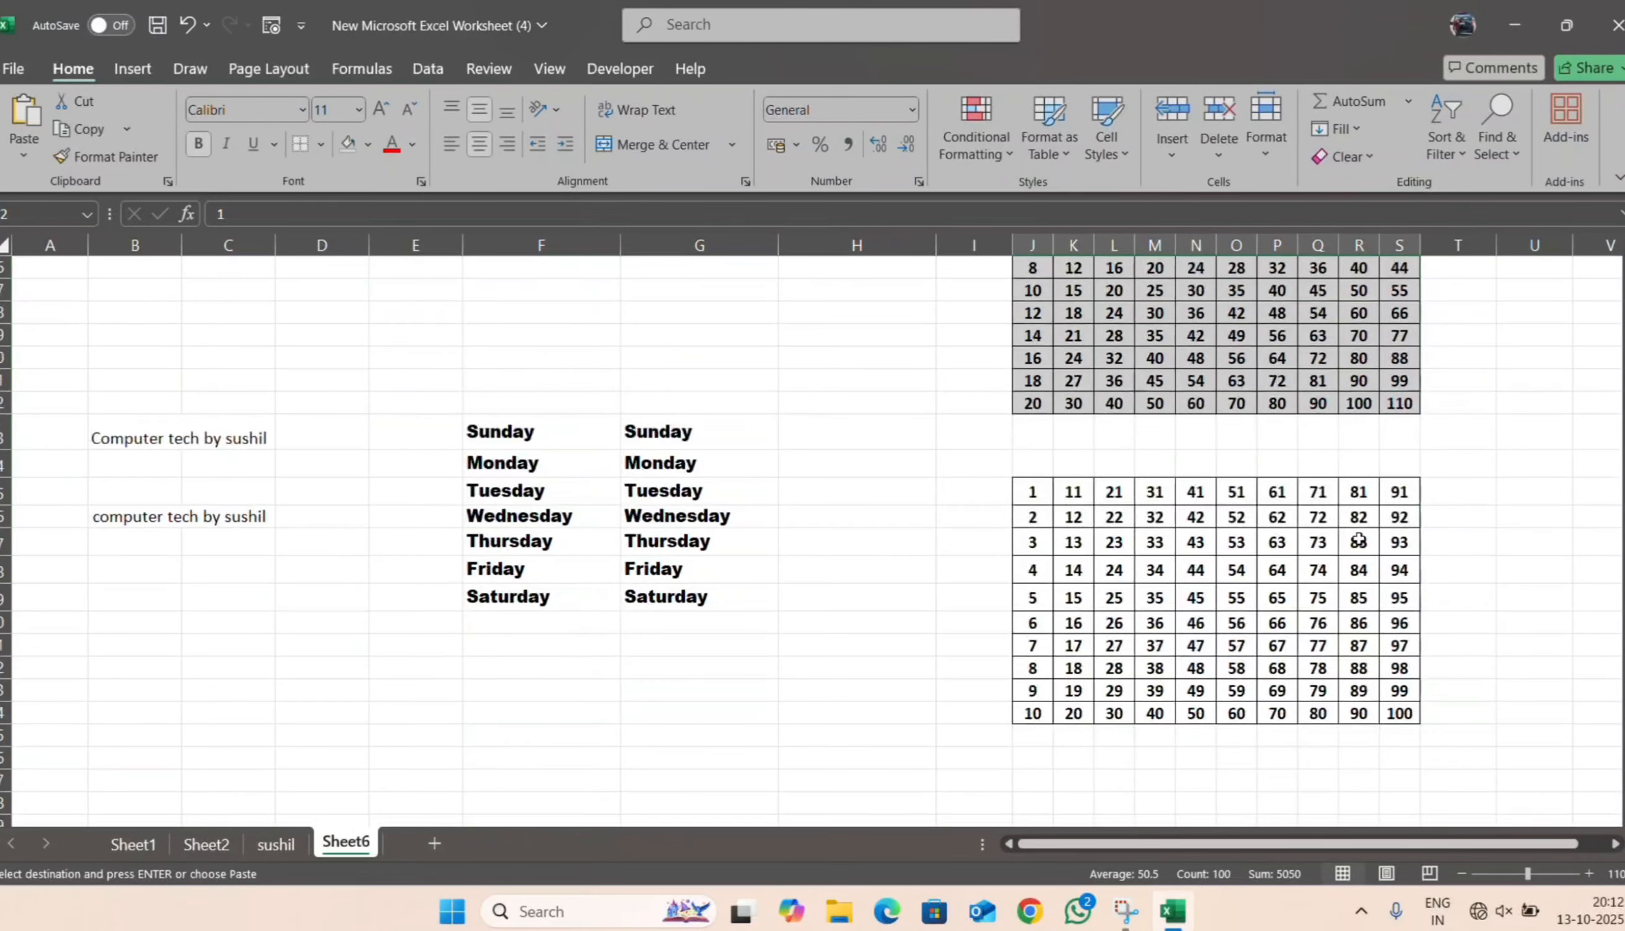
pyautogui.scroll(-5, 1146, 475)
pyautogui.scroll(3, 1147, 472)
pyautogui.scroll(-2, 1025, 480)
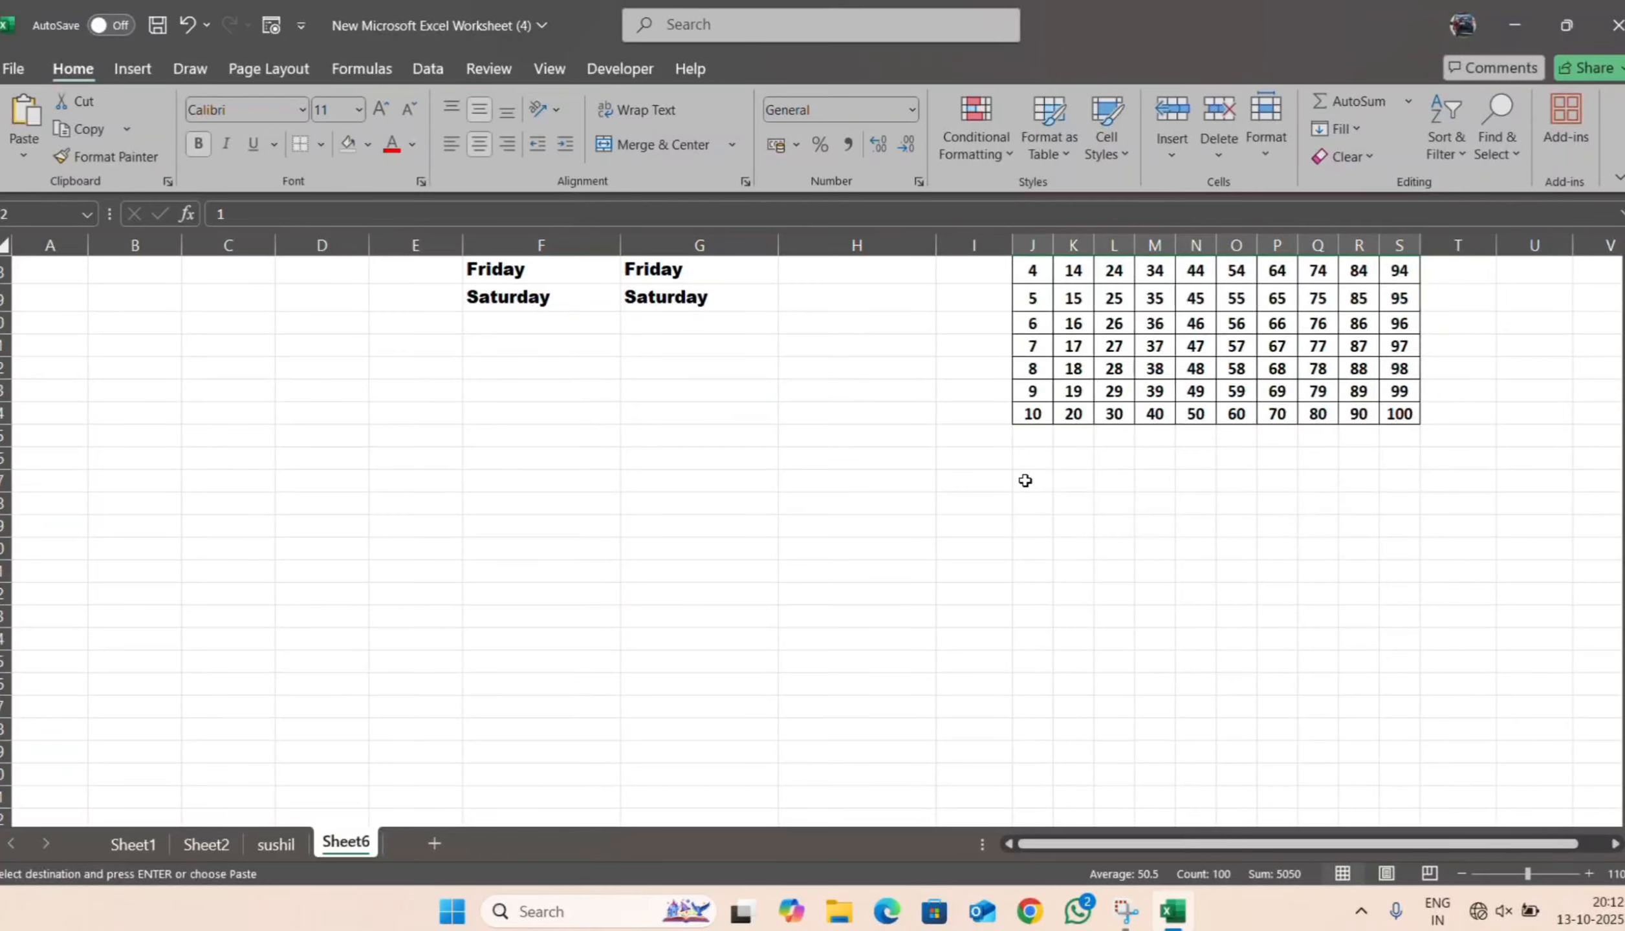
pyautogui.click(1028, 476)
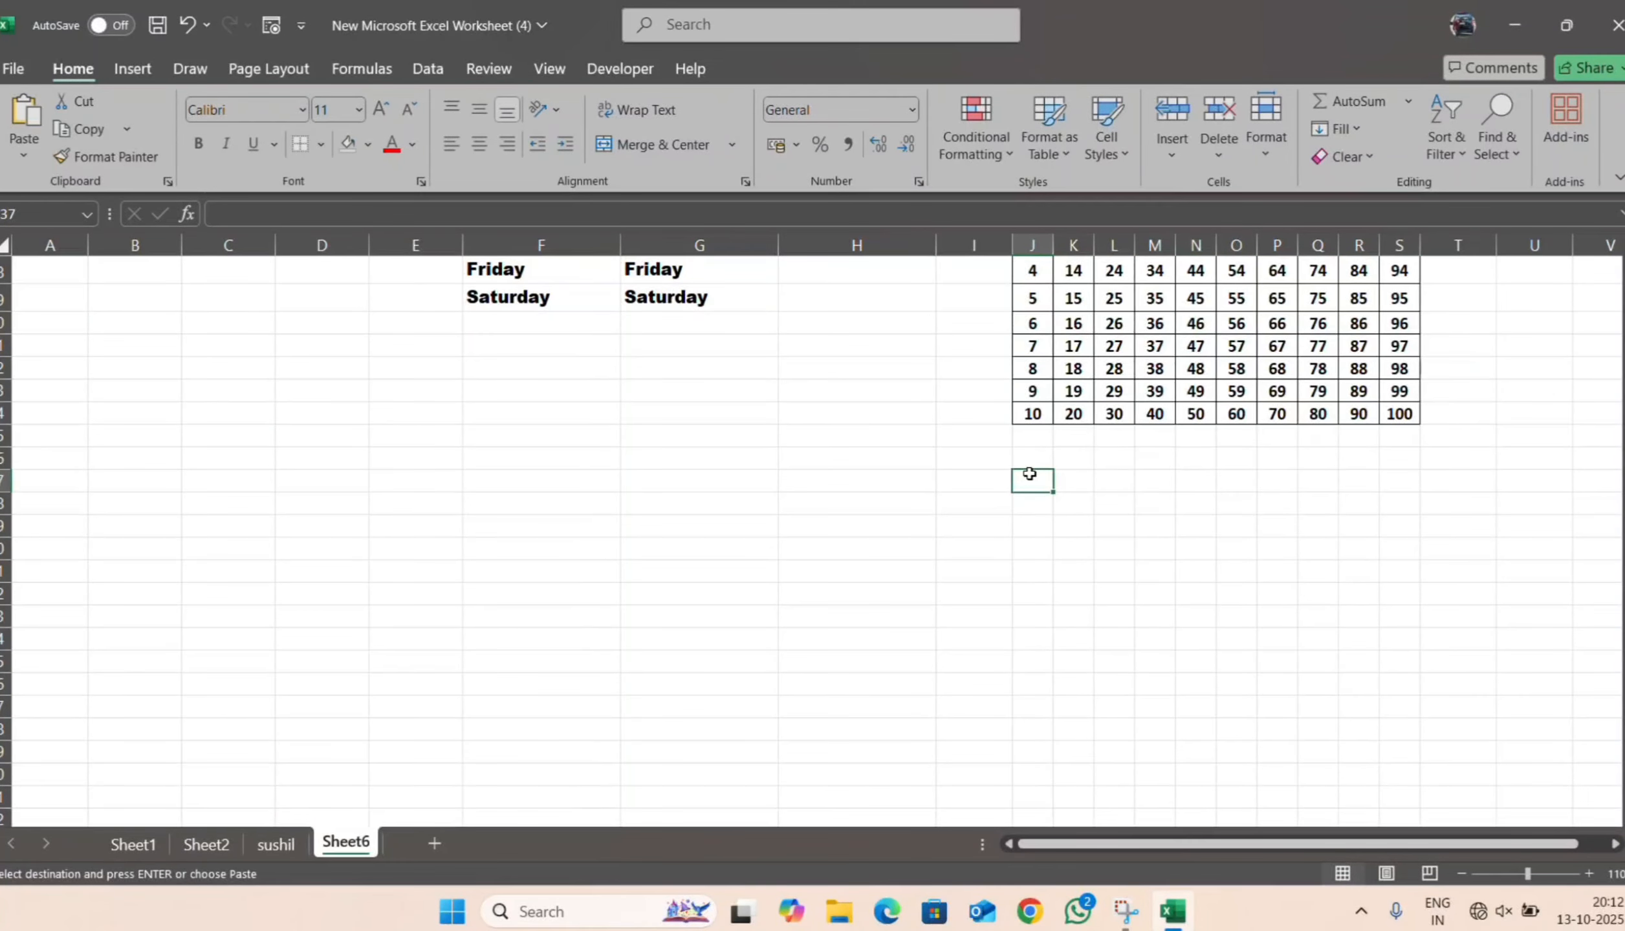
pyautogui.press('Return')
pyautogui.scroll(9, 919, 472)
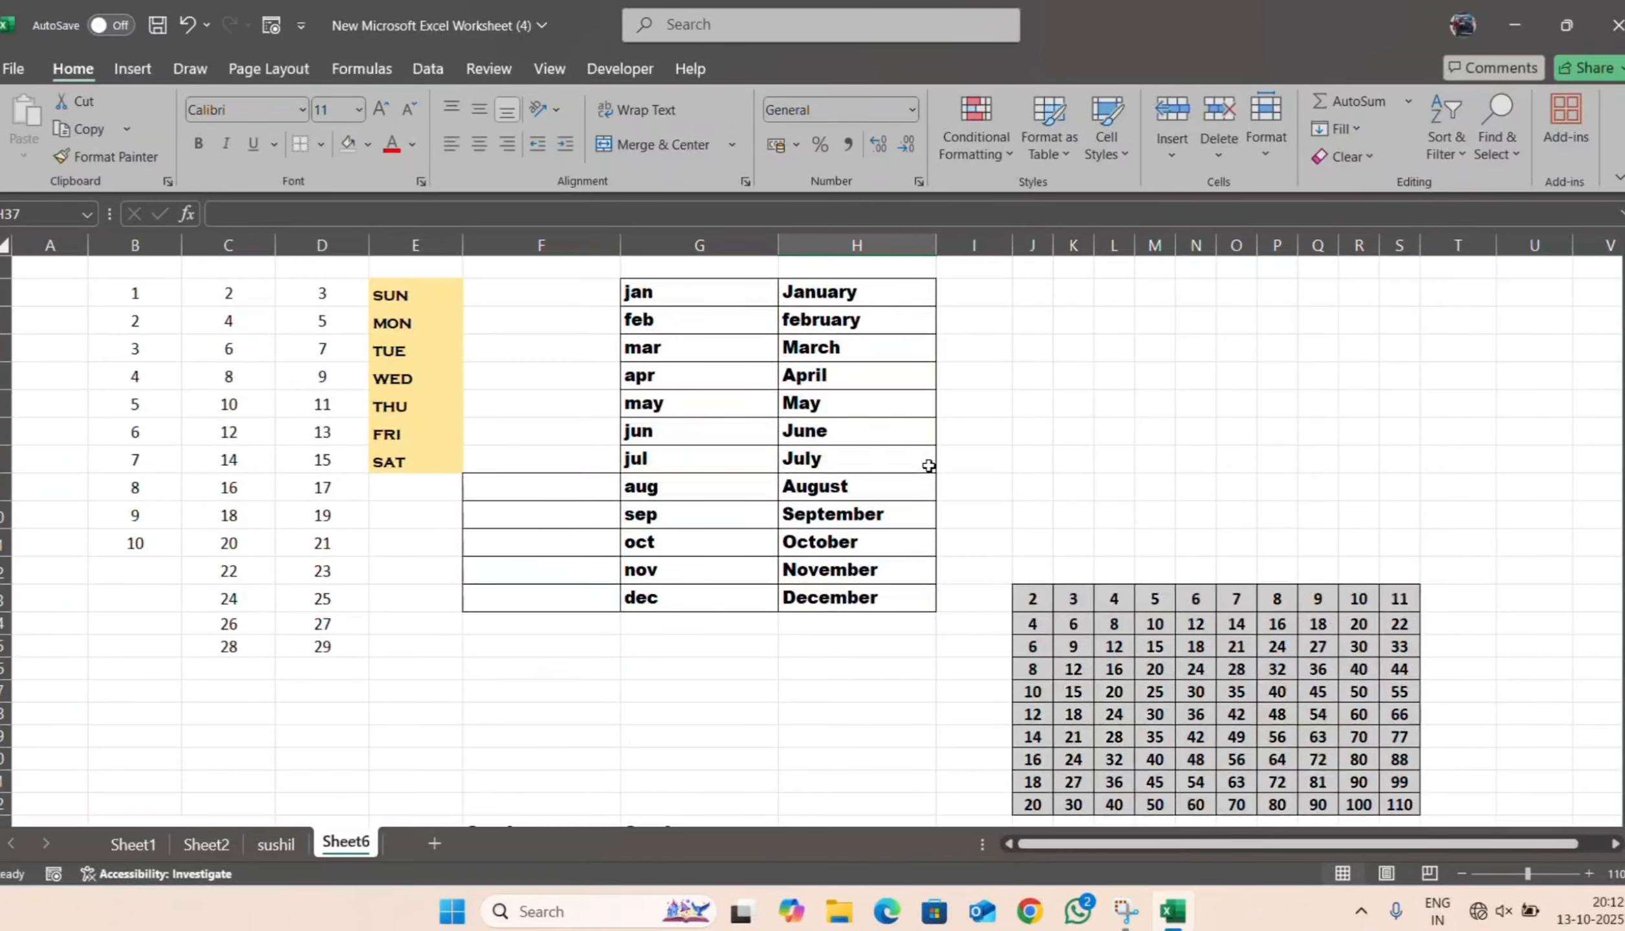
pyautogui.scroll(-2, 1190, 366)
pyautogui.scroll(-6, 1190, 366)
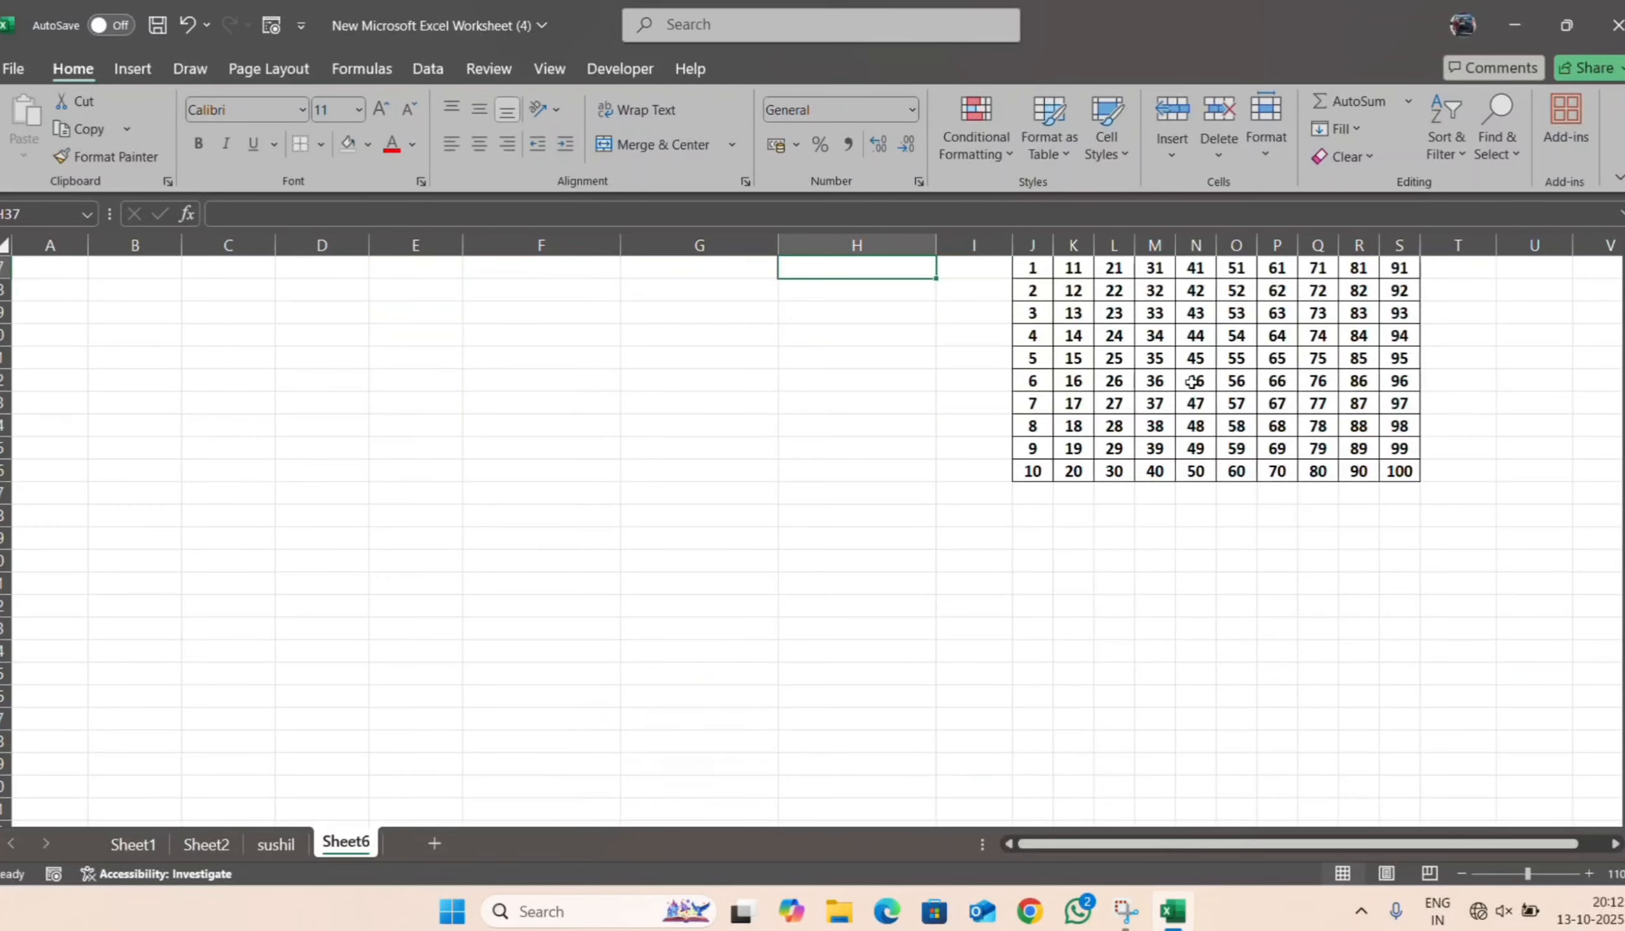
pyautogui.scroll(8, 1198, 452)
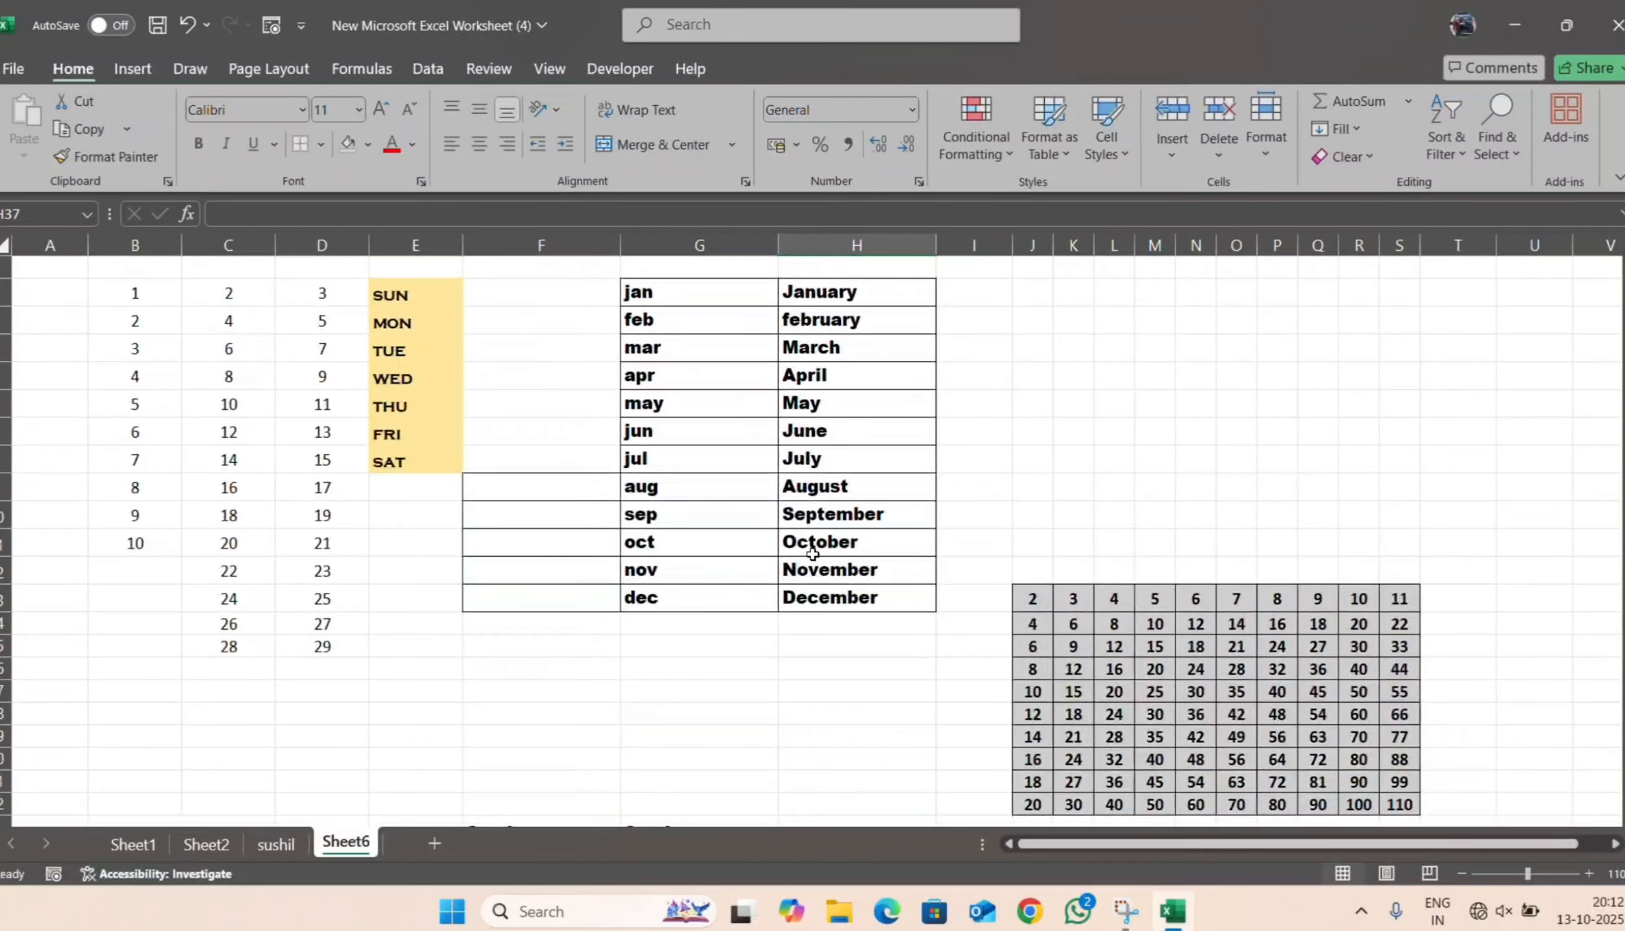
pyautogui.scroll(-2, 1012, 379)
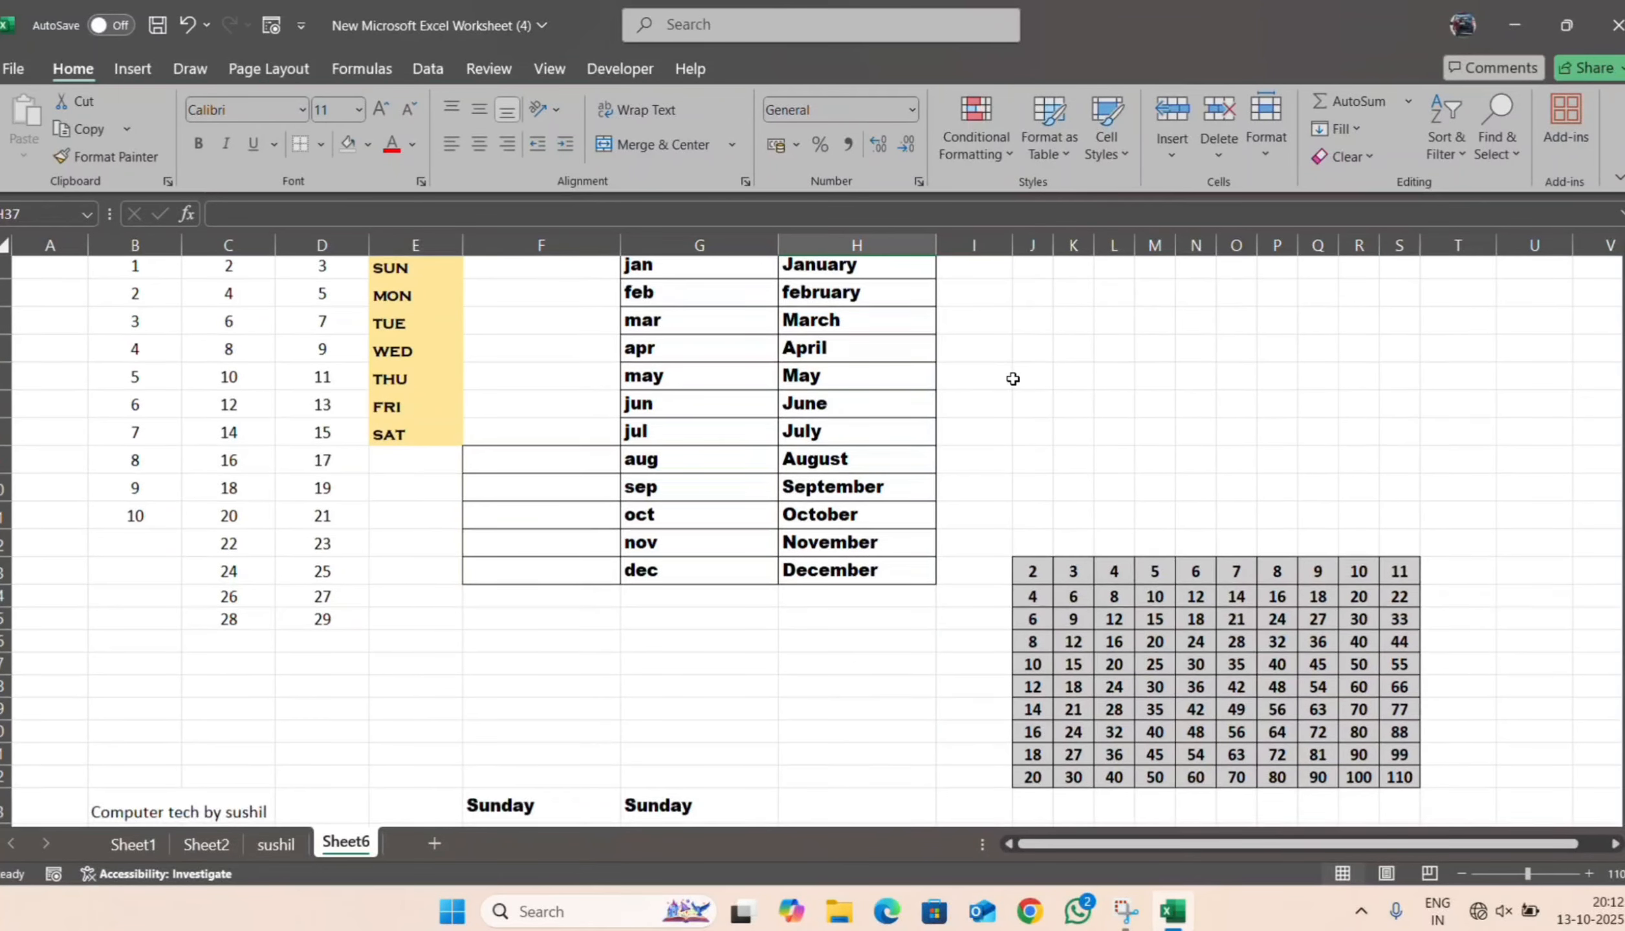
pyautogui.scroll(2, 850, 559)
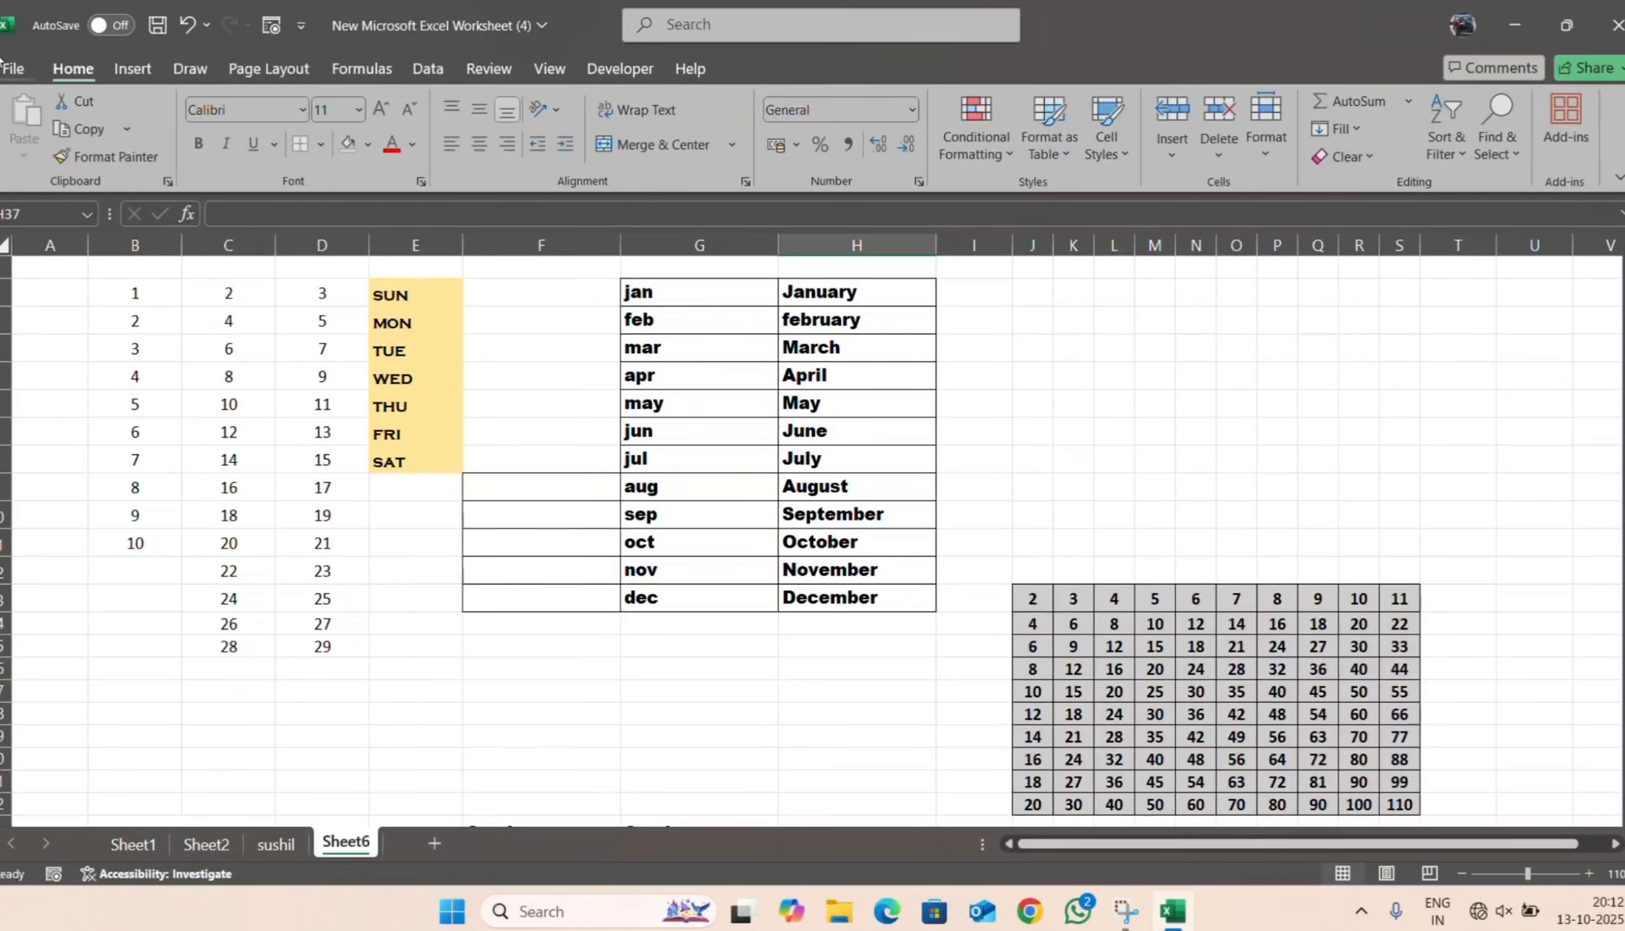
# - Open the print preview of the active sheet and look through its pages to check how the tables are split
pyautogui.click(20, 70)
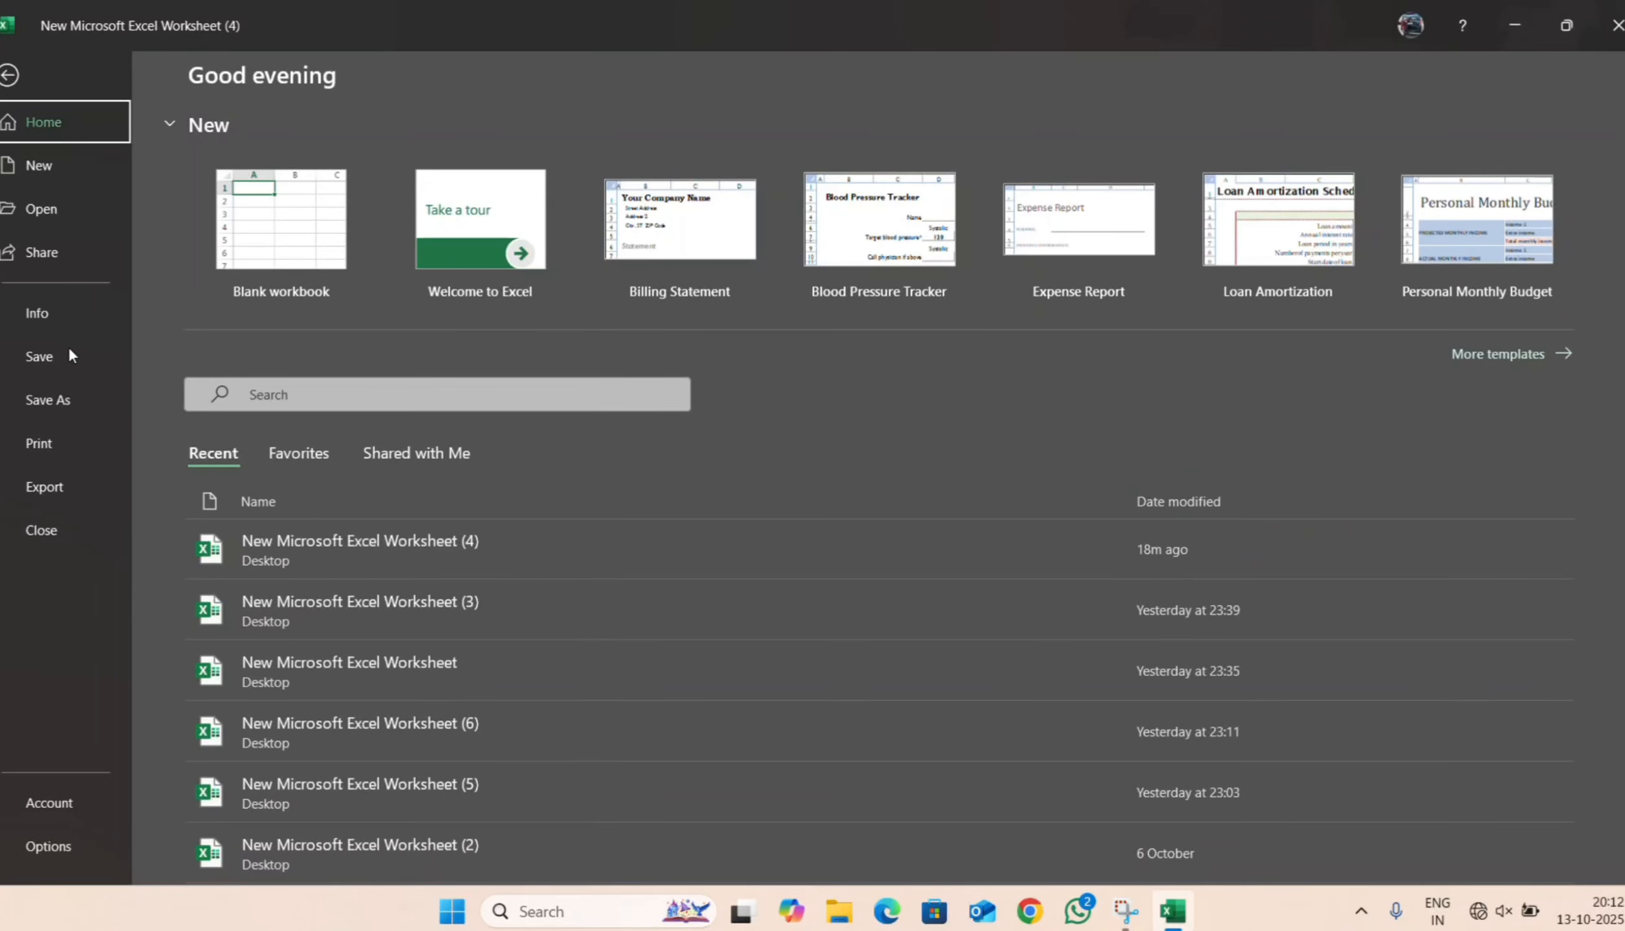
pyautogui.click(81, 450)
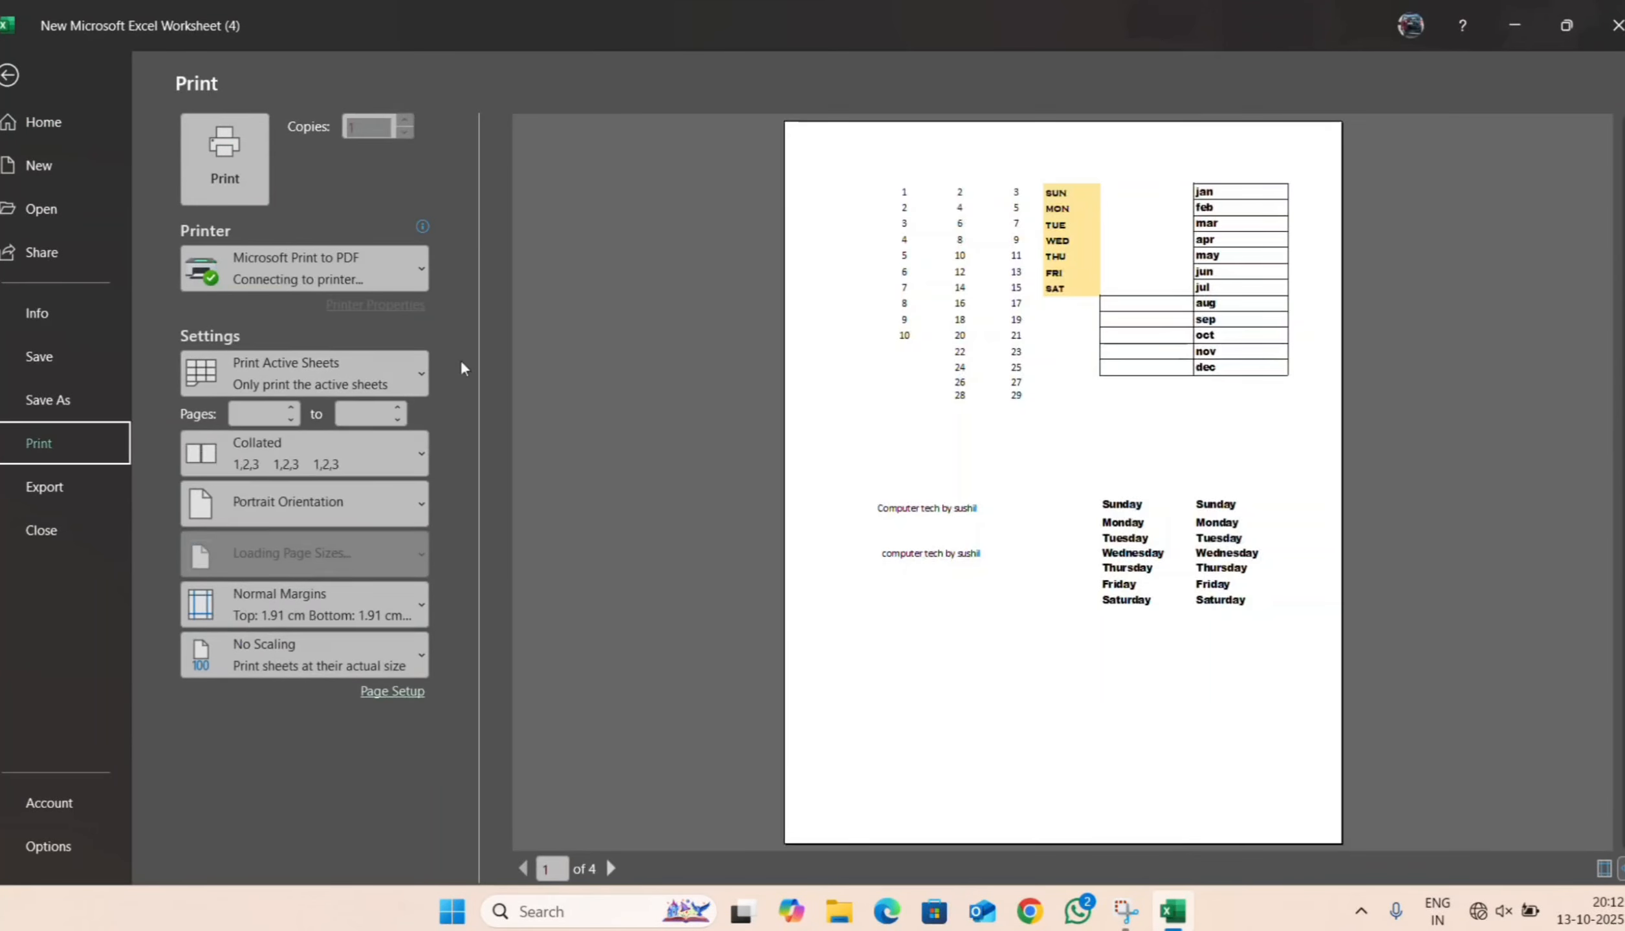
pyautogui.scroll(-3, 998, 419)
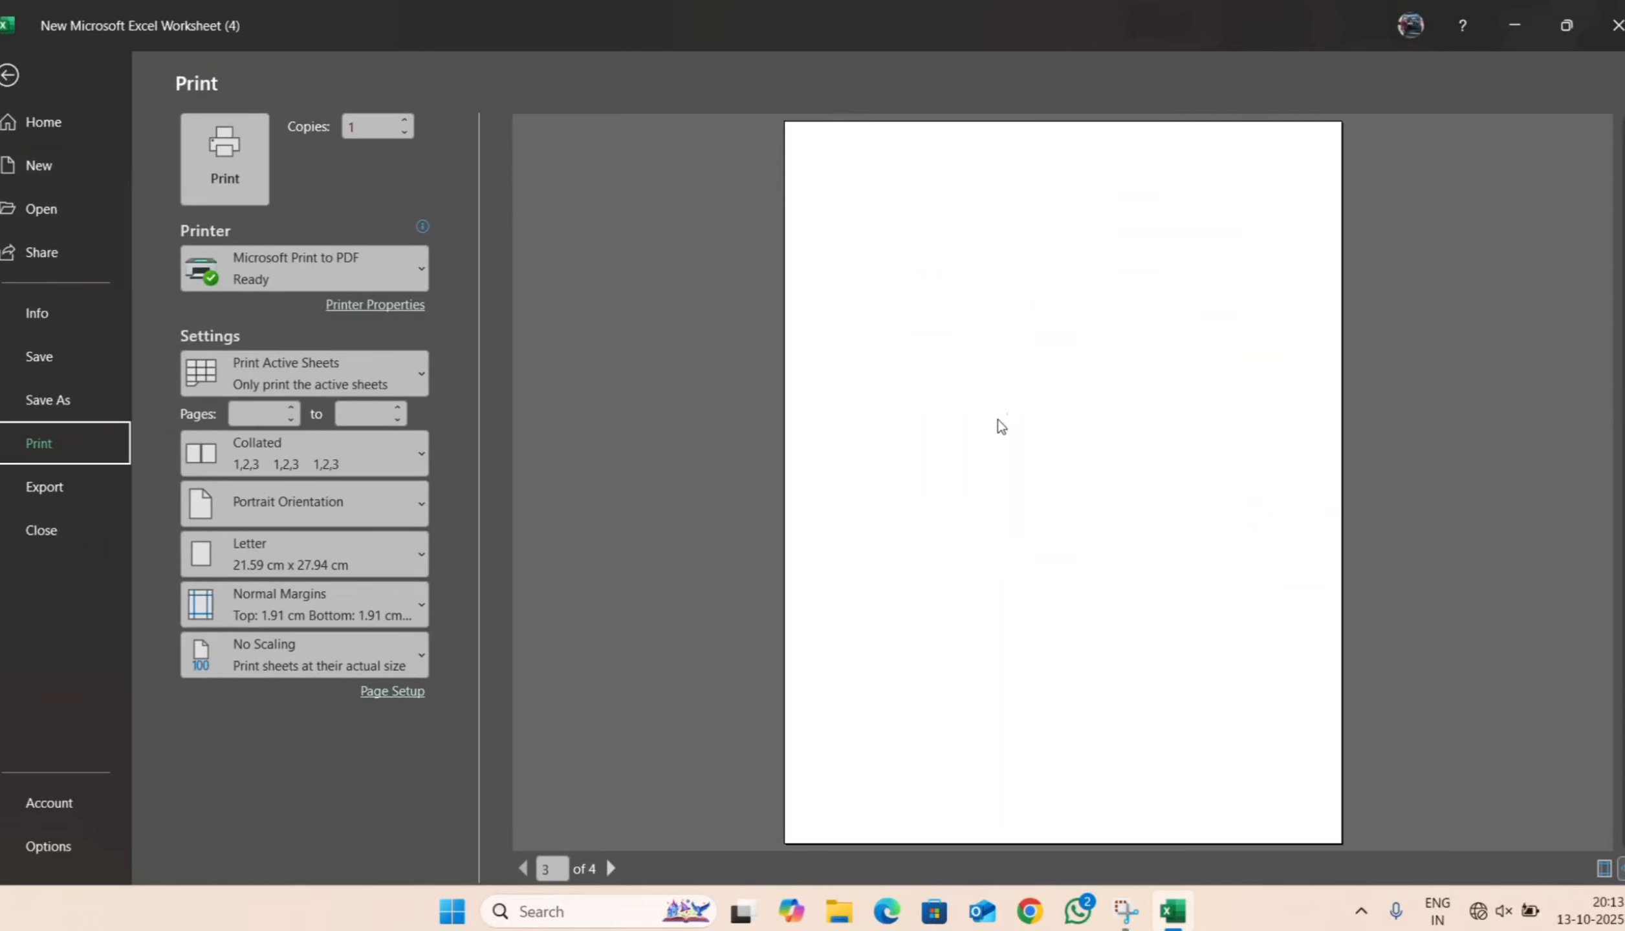
pyautogui.scroll(3, 962, 391)
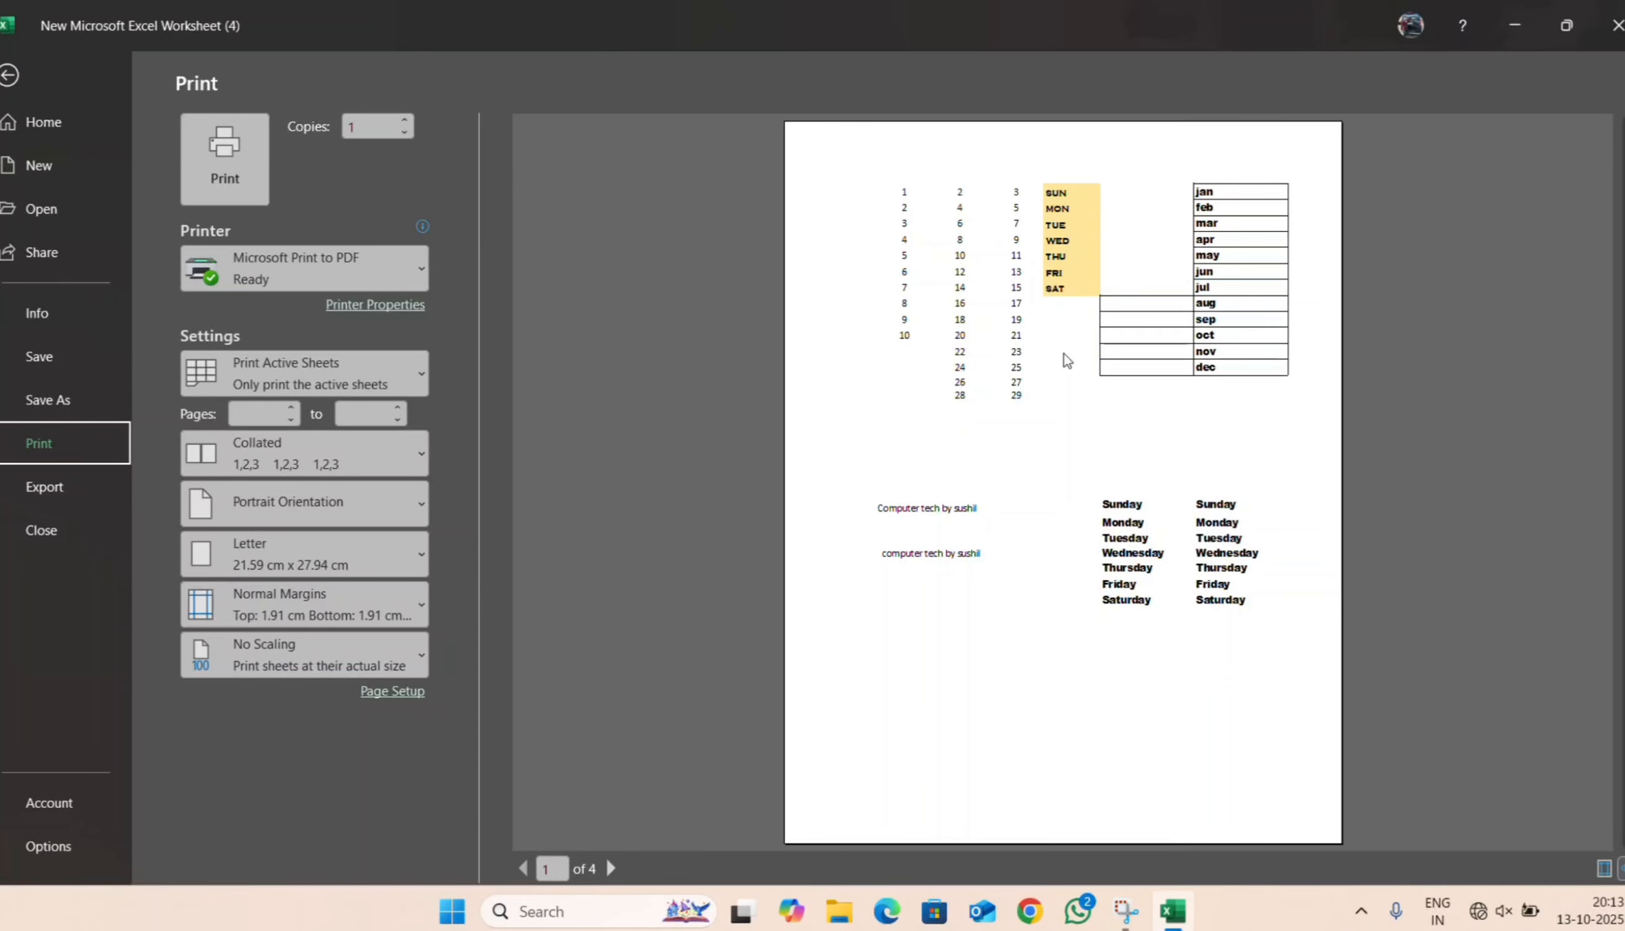
pyautogui.scroll(-3, 1126, 320)
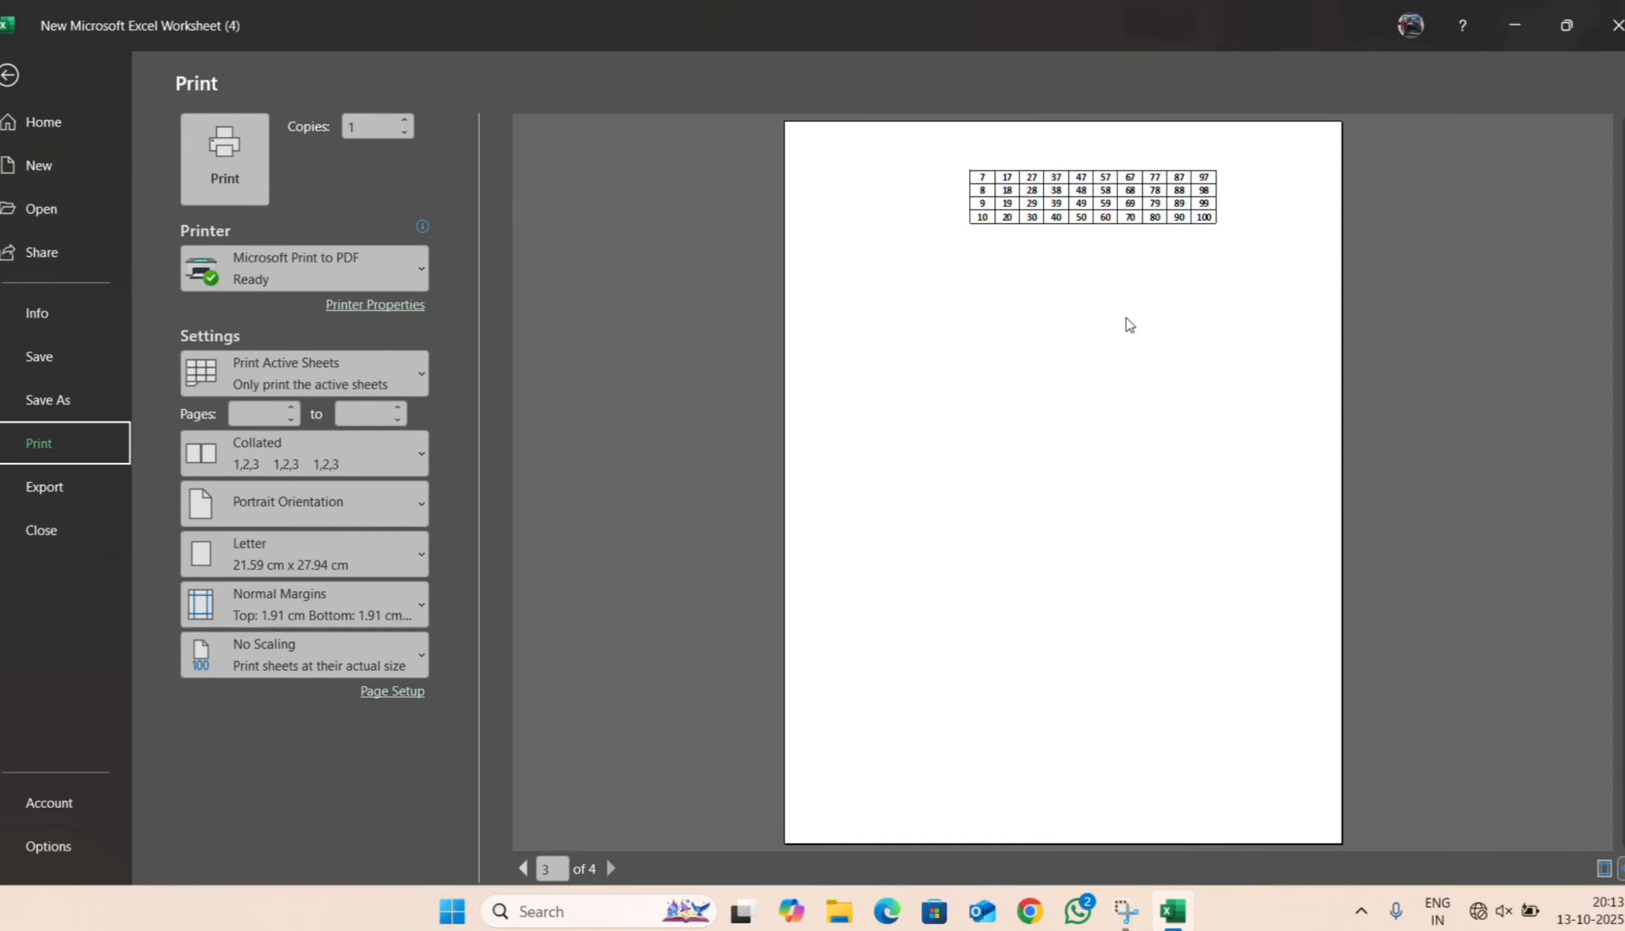
pyautogui.scroll(1, 1129, 323)
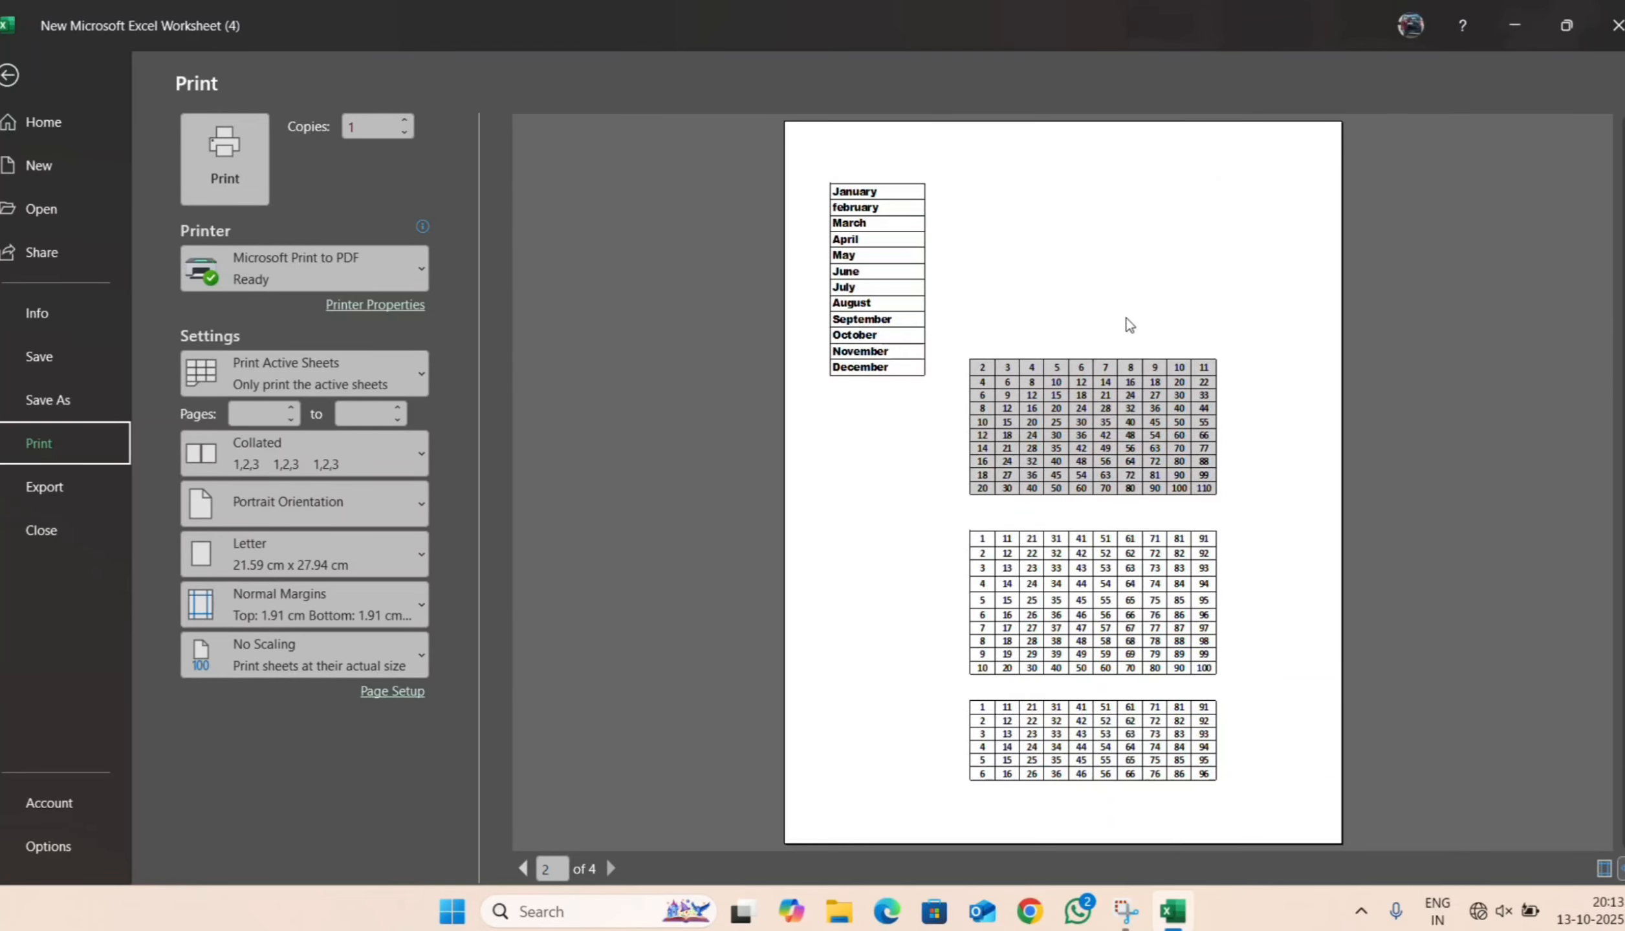